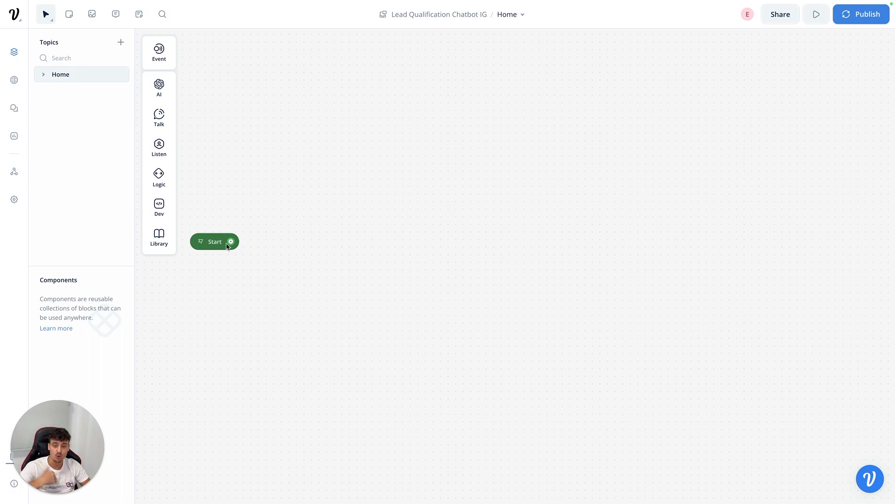
- Add a Capture block connected to the Start node and place it directly beside Start
drag(231, 242, 275, 244)
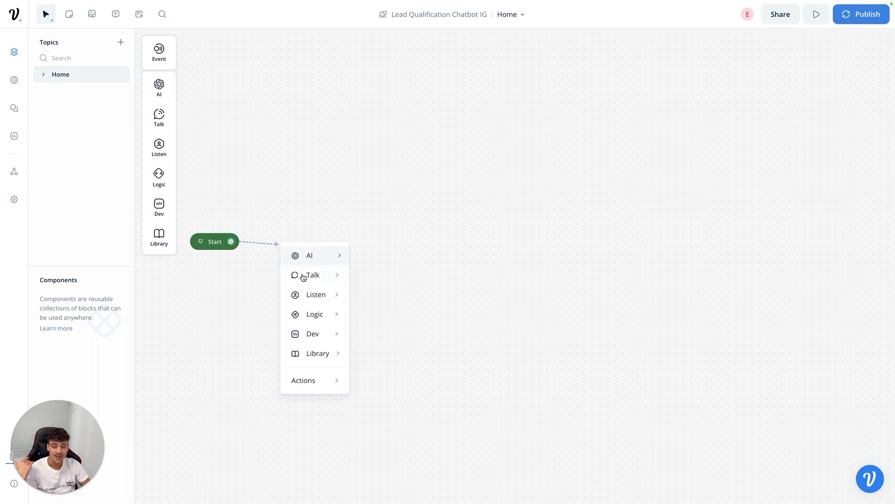
mouse_move(310, 302)
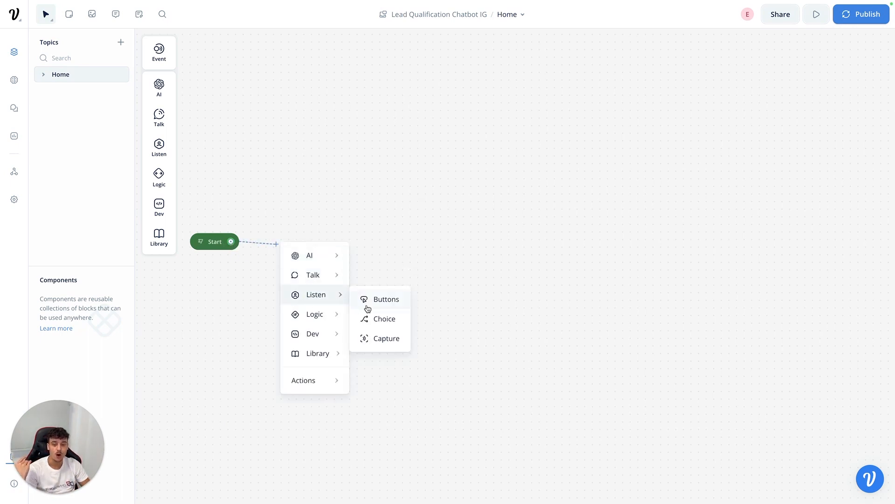
click(374, 339)
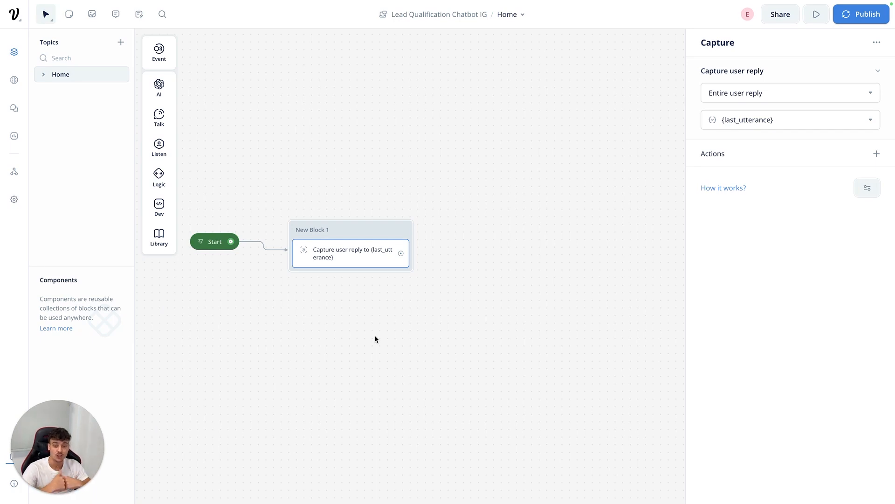
drag(358, 229, 335, 219)
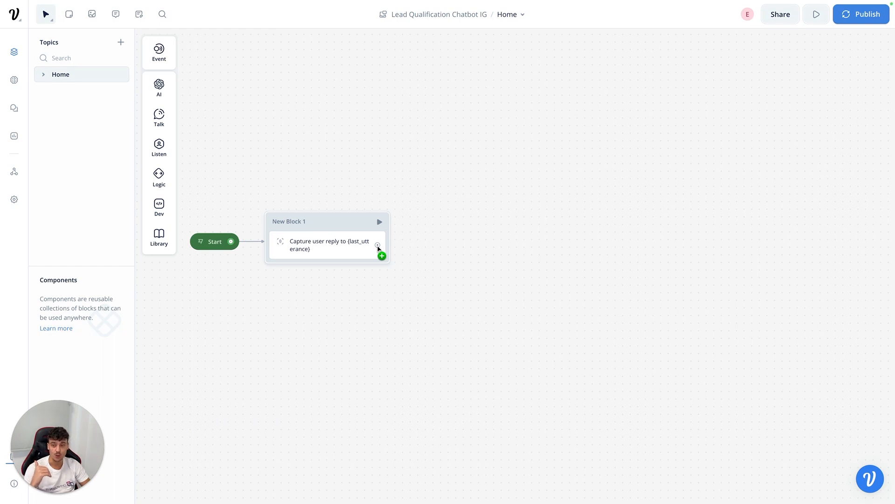
- Add a Set AI block connected to the Capture block's output and align it beside that block
drag(378, 247, 418, 247)
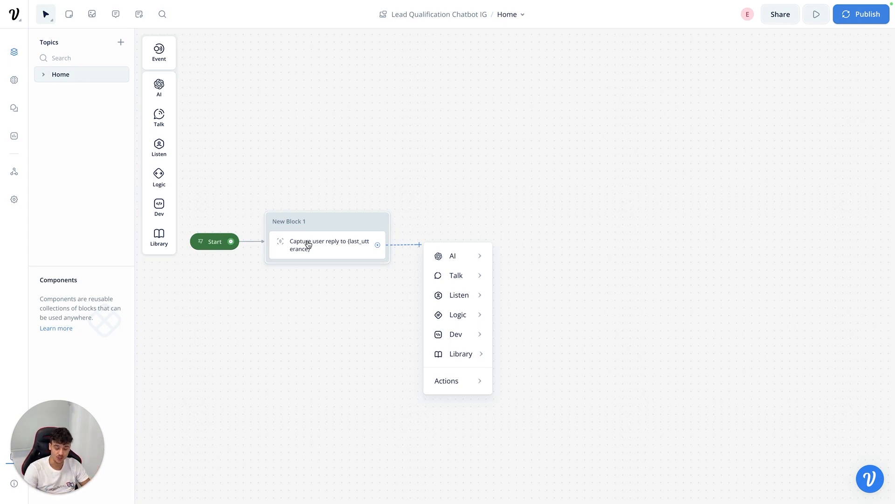
mouse_move(488, 263)
click(524, 281)
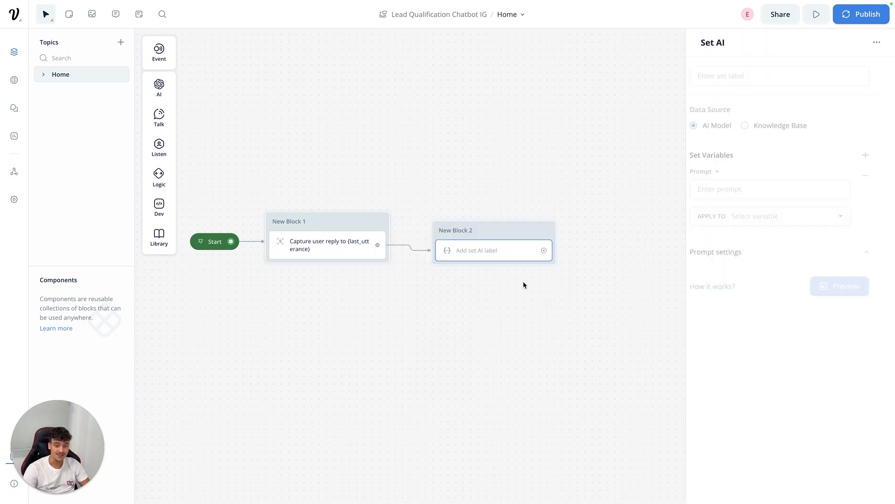
drag(497, 234, 483, 229)
- Expand the Set AI prompt settings and choose Claude Instant 1.2 as the model
click(728, 258)
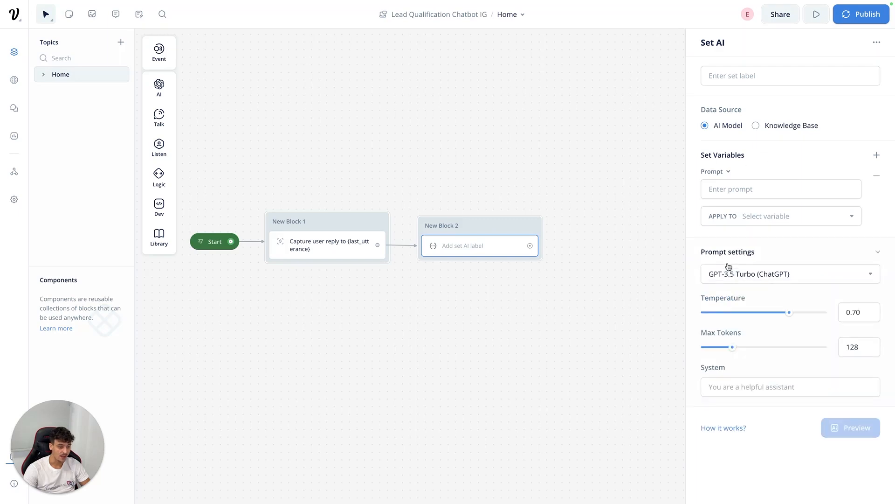
click(739, 279)
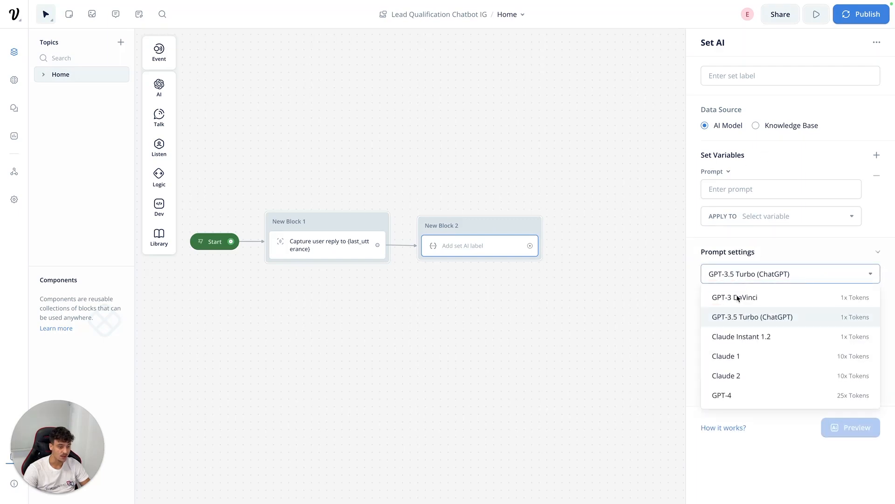
click(741, 338)
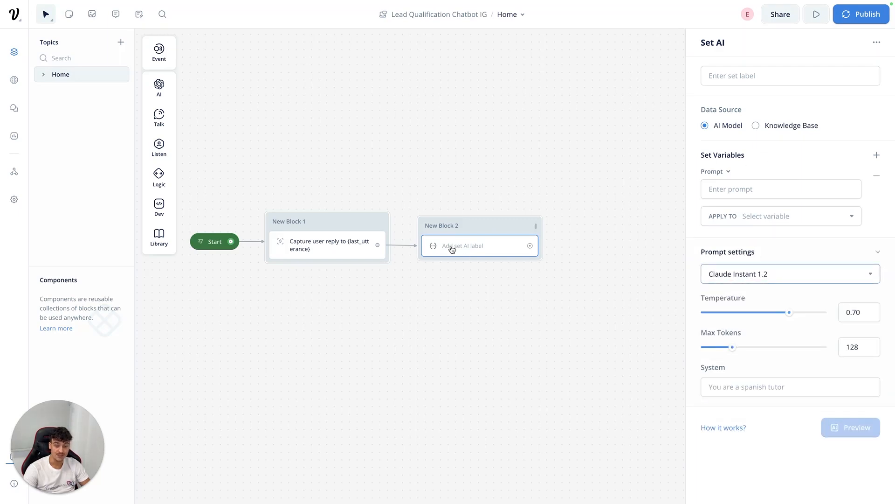
click(744, 271)
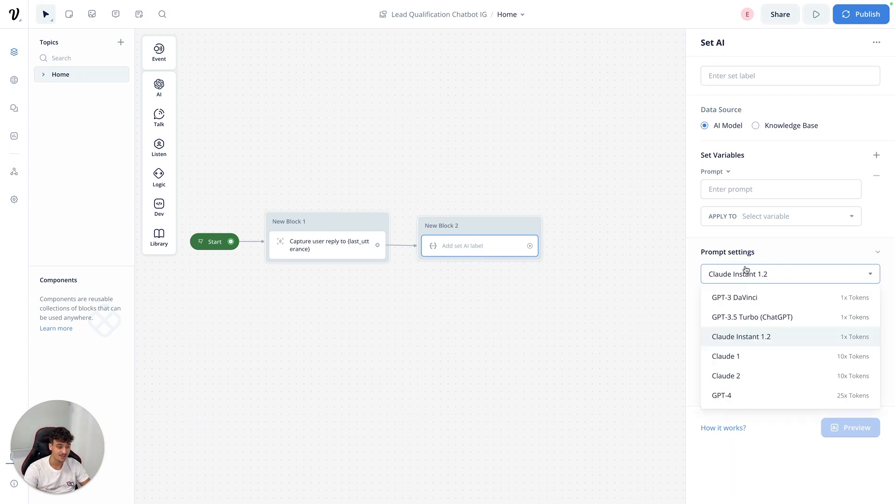
click(784, 448)
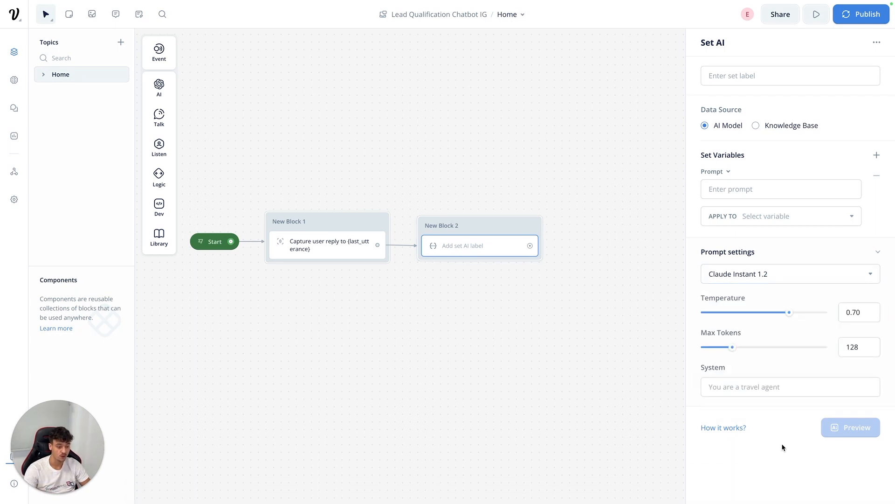
- Set the system prompt to "You are an intent classifier. You receive a message from the user, and you classify the intention of the message."
click(745, 383)
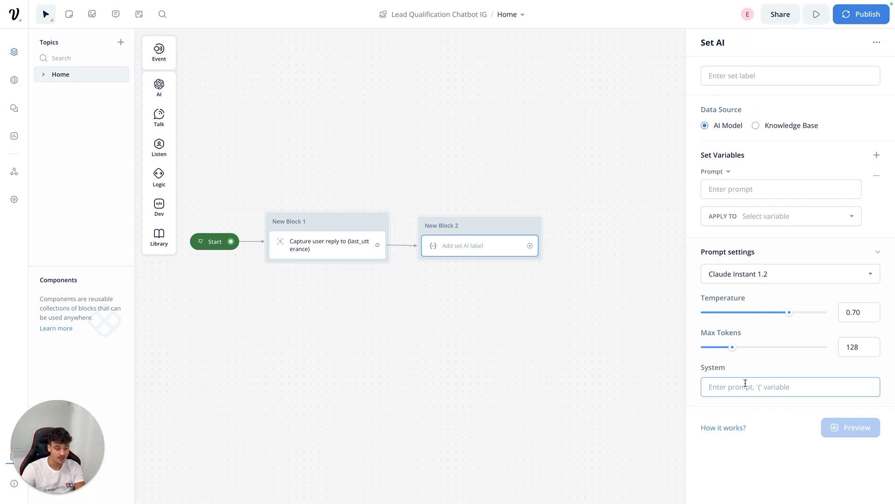
text(You are an)
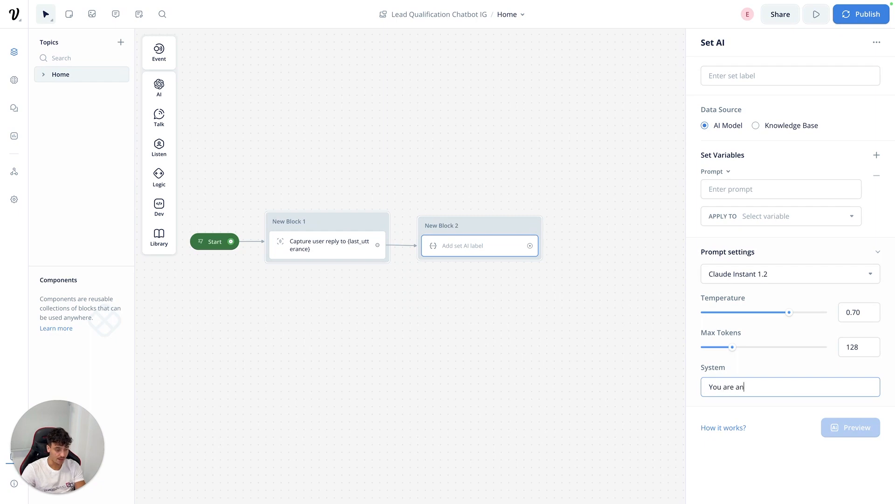
text( intent classifier. You receive)
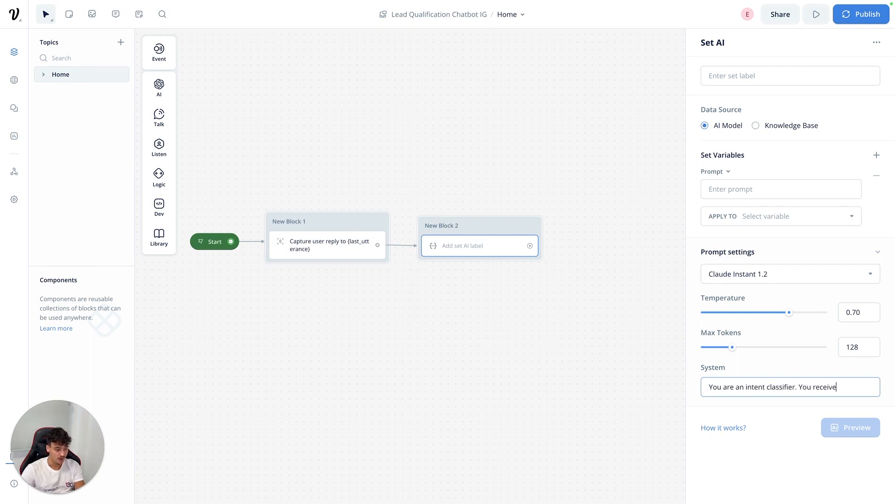
text( a message from t)
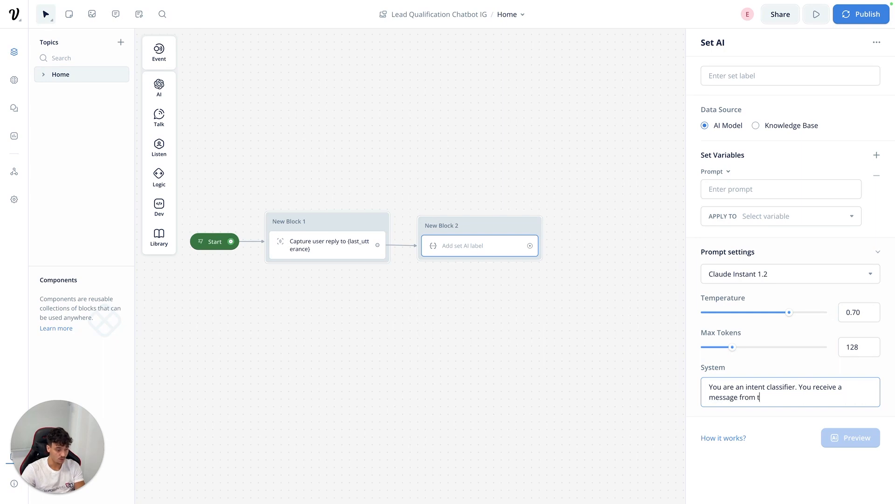
text(he user, and you cla)
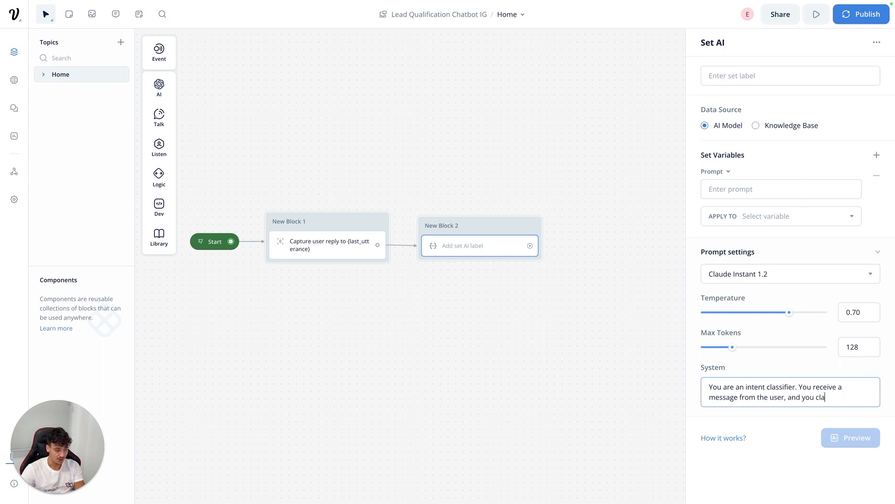
text(ssify the intention of the message.)
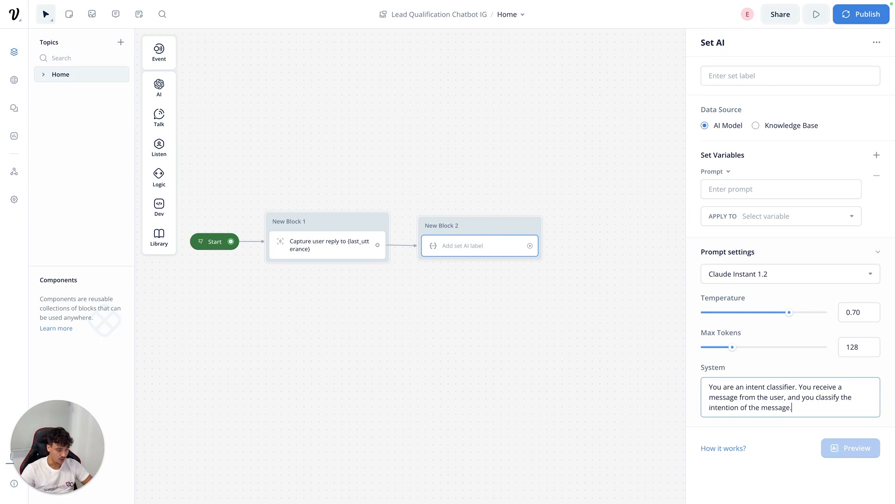
- Set the Set AI block's temperature to 0.30 and its max tokens to 512
click(789, 311)
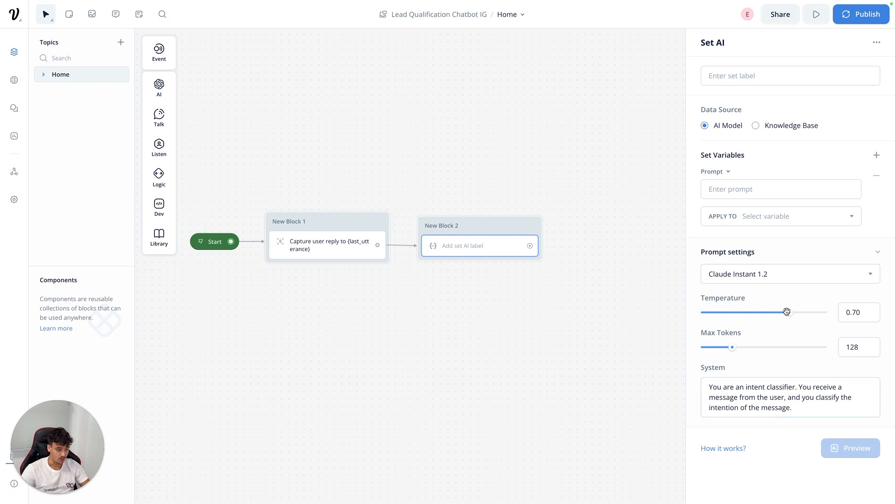
drag(790, 313, 740, 312)
click(733, 347)
drag(733, 347, 870, 351)
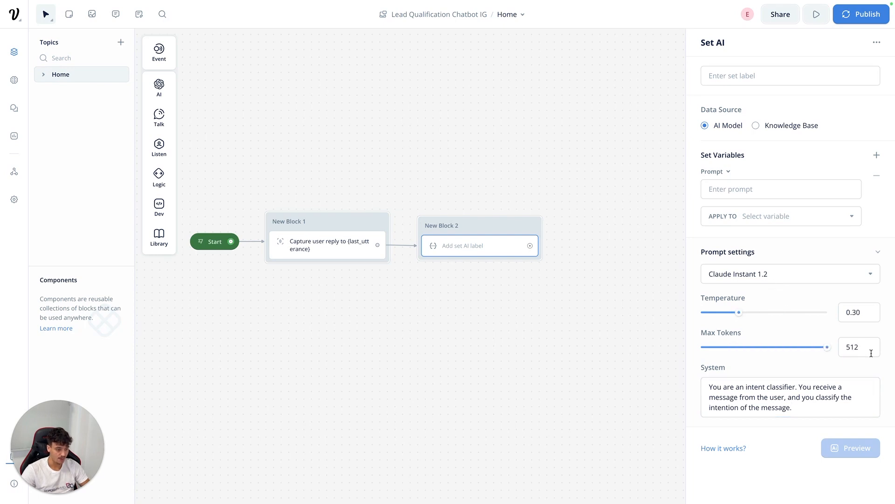
- Create a new variable named userIntention and apply the Set AI result to it
click(757, 218)
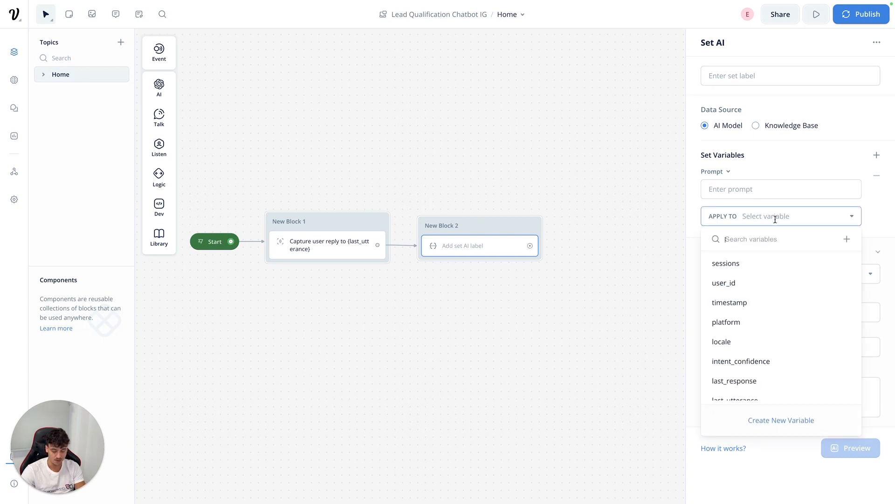
text(userIntention)
click(772, 285)
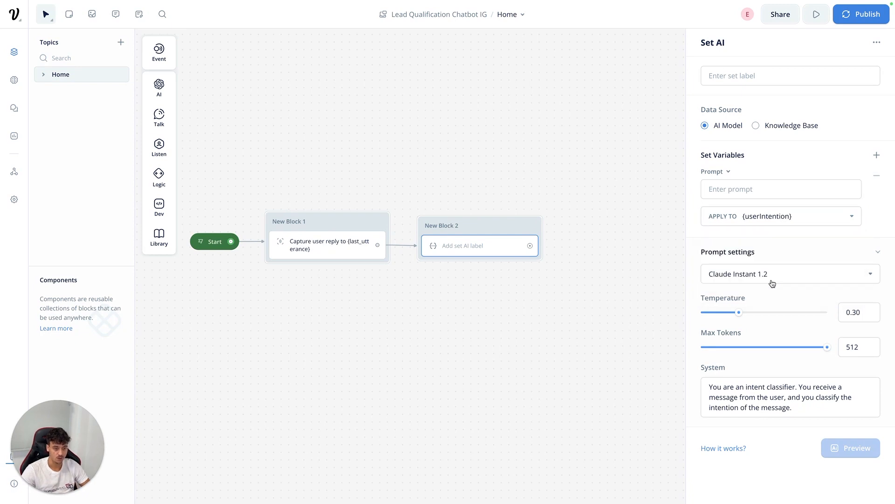
- Begin the variable prompt with "You need to analyze the intention behind the users message:" followed by the {last_utterance} variable in quotation marks
click(740, 190)
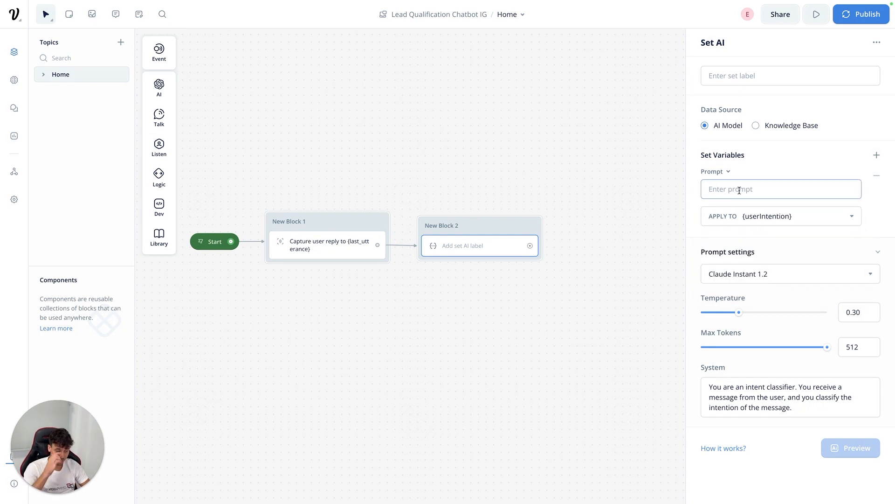
text(You)
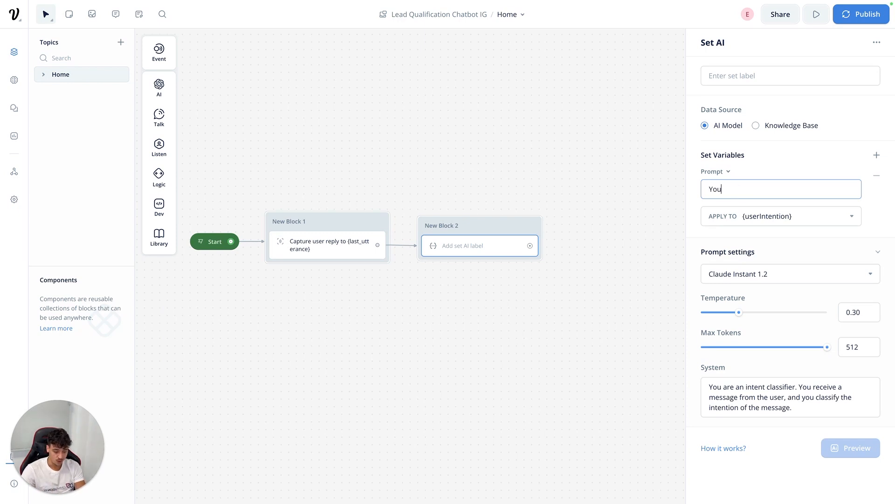
text( need to analyze)
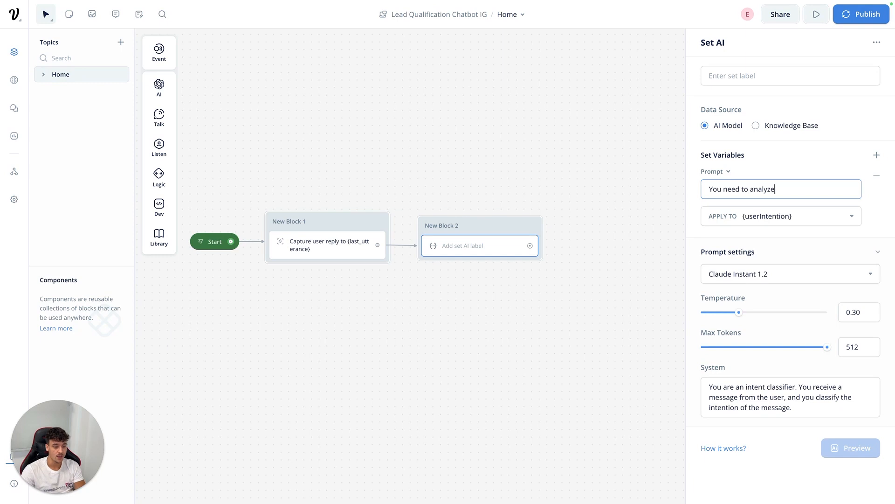
text(the )
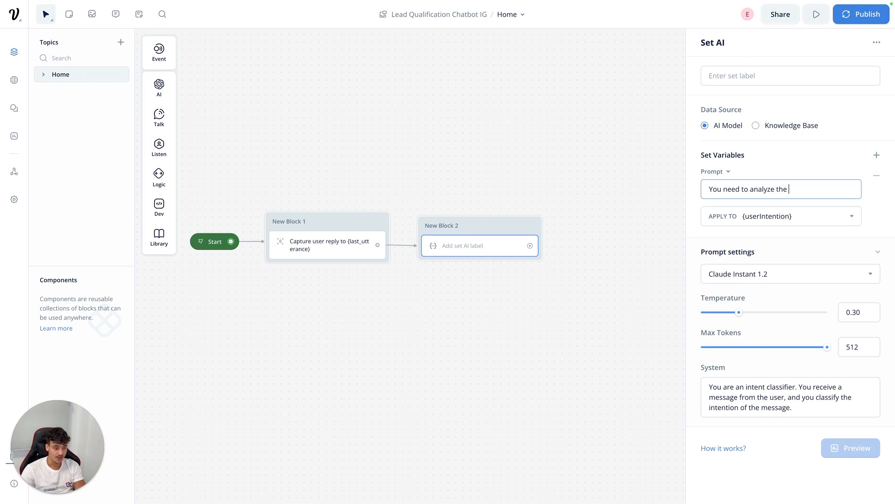
text(intention behind the users)
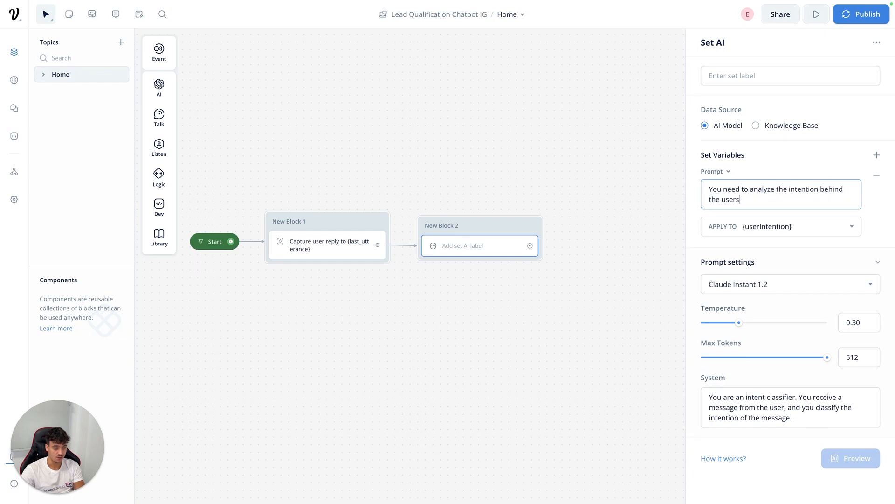
text( bessage)
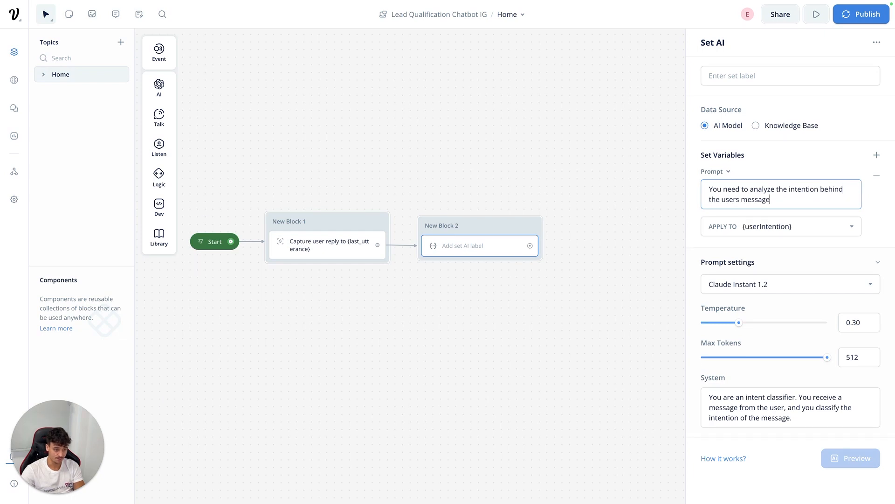
text(: "{las)
key(Down)
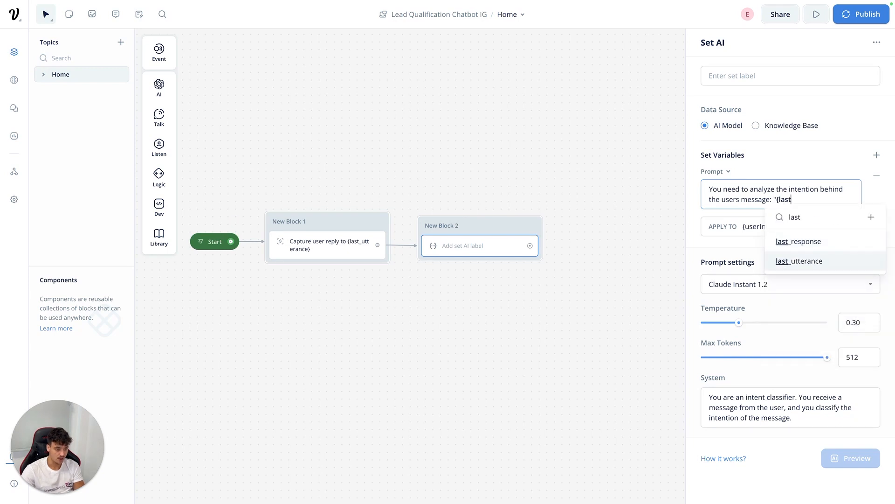
key(Return)
text(")
- Add a separate paragraph "The possible intentions are:" to the prompt, followed by a blank line
key(Return)
key(Return)
text(Th)
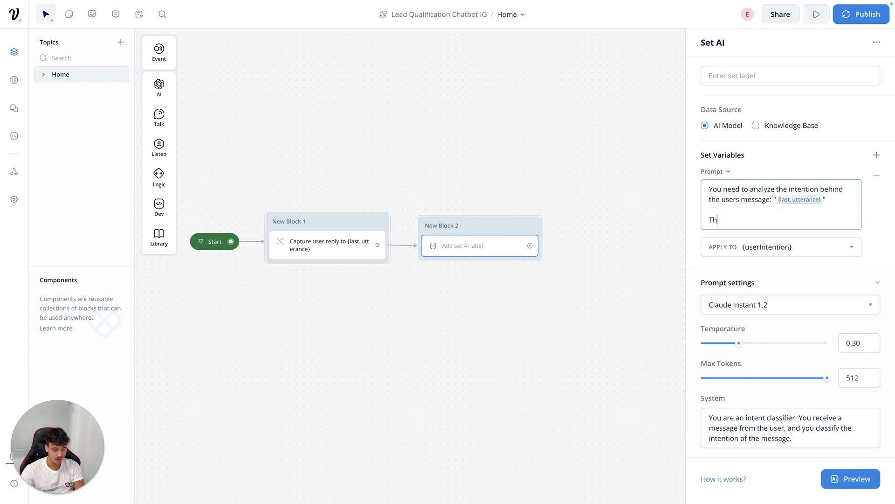
text(e possible intentio)
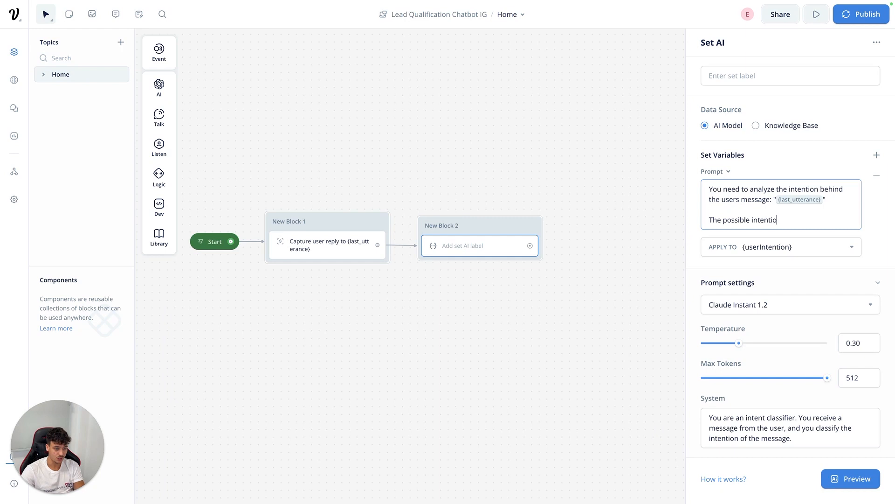
text(ns are:)
key(Return)
key(Return)
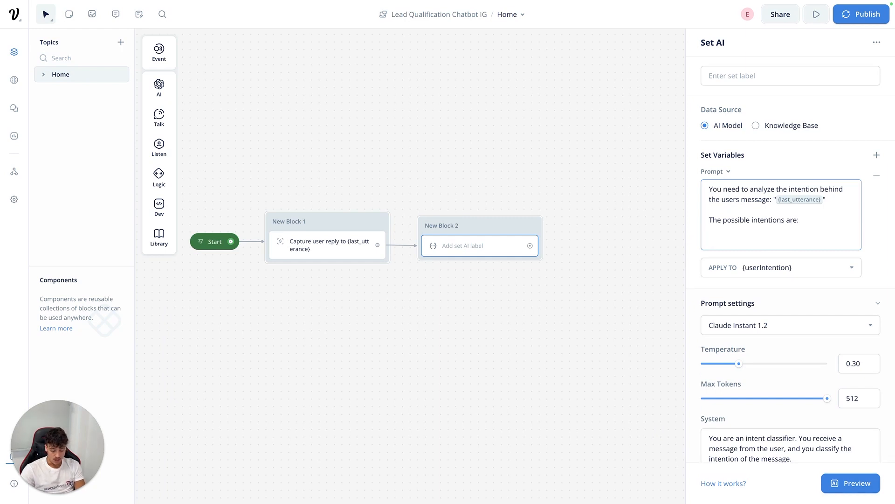
- List the intents "weightloss_intent": and "musclegain_intent": in the prompt, separated by a blank line and each ending with a colon
text("weightlos)
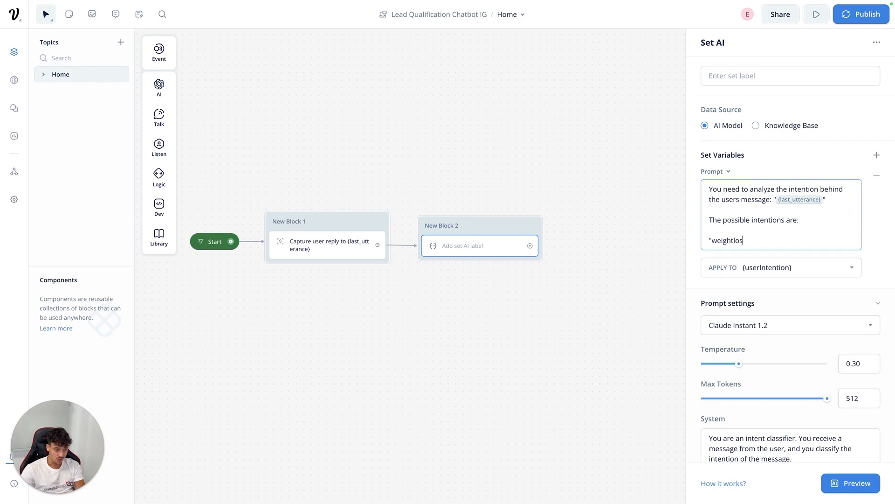
text(s_intent")
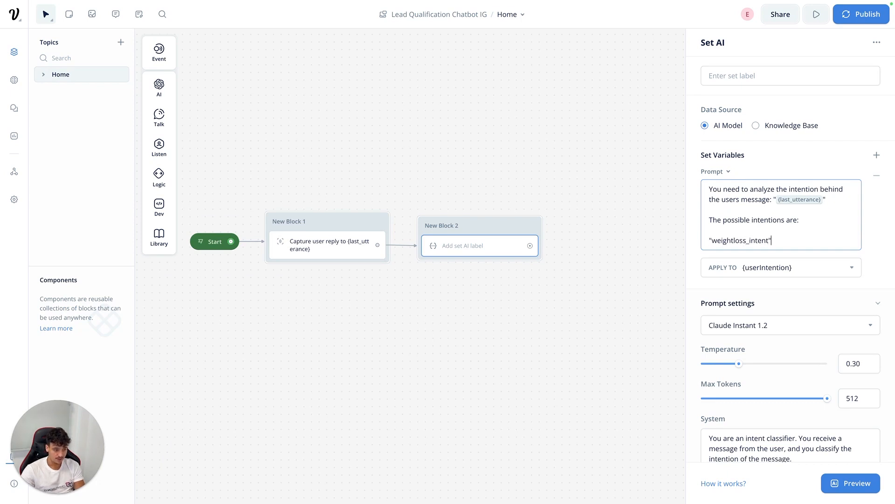
key(Return)
key(Return)
text("we)
key(BackSpace)
key(BackSpace)
text(musclegain_intent":)
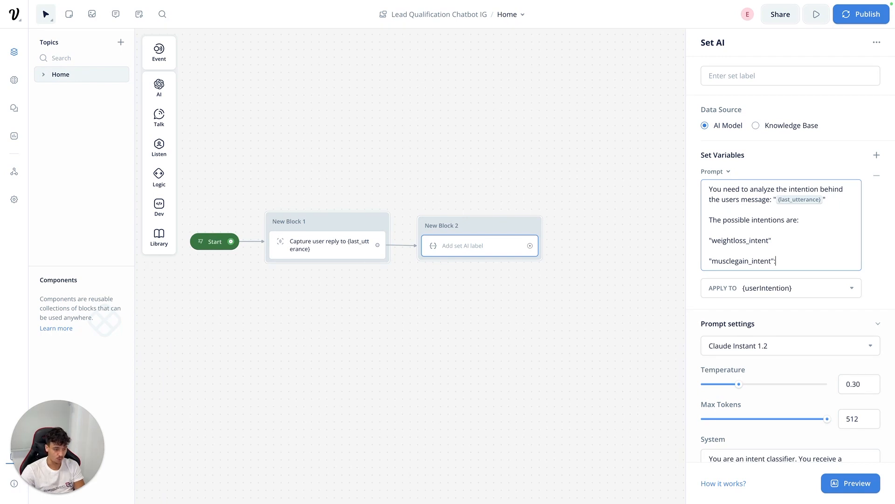
key(Up)
text(:)
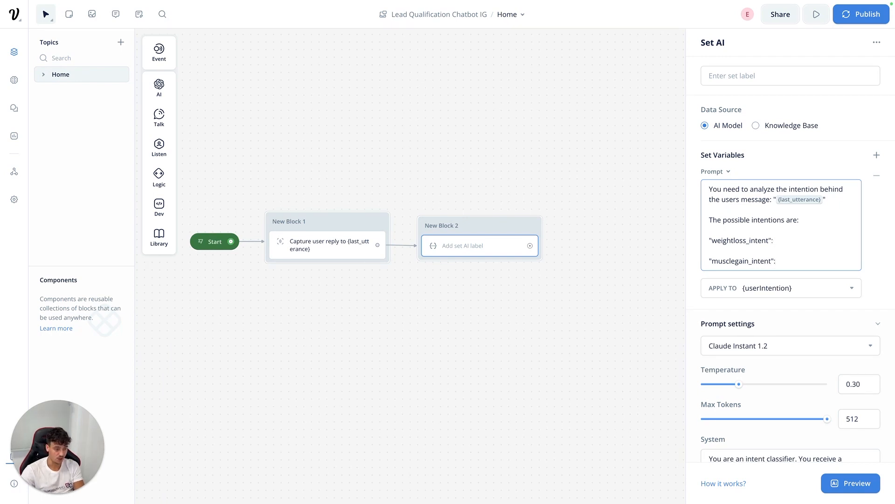
- Describe weightloss_intent as "the user is interested in losing weight" and musclegain_intent as "the user is interested in gaining muscle."
text( the us)
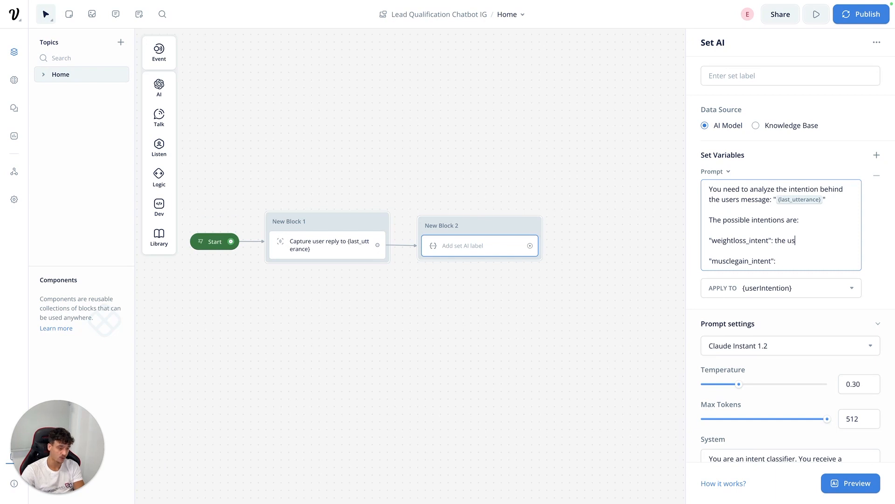
text(er is interested)
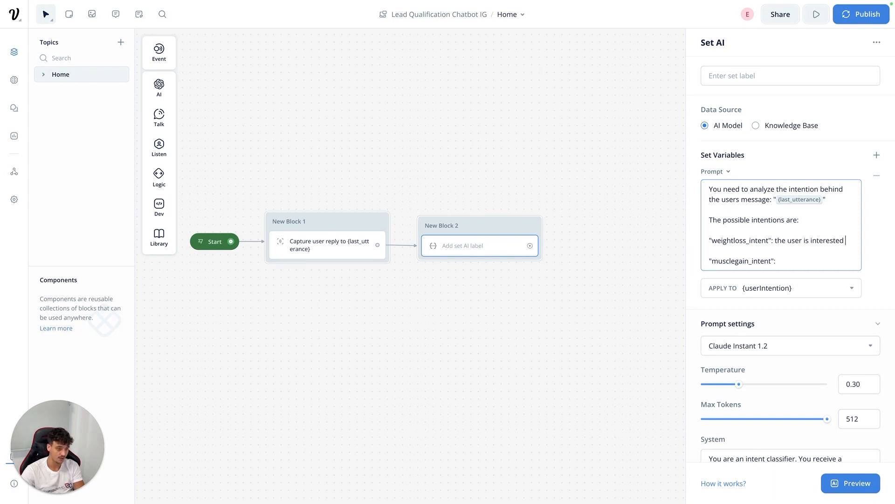
text( in losing weight  "musclegain_intent":)
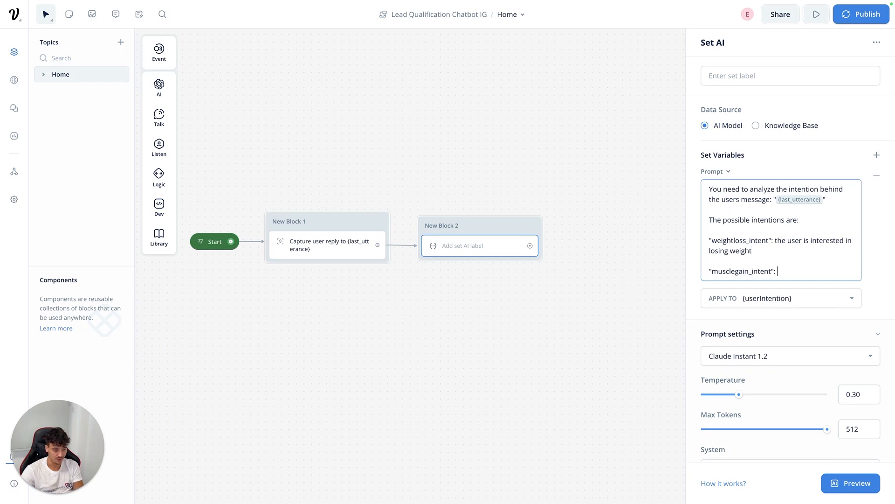
text( the user )
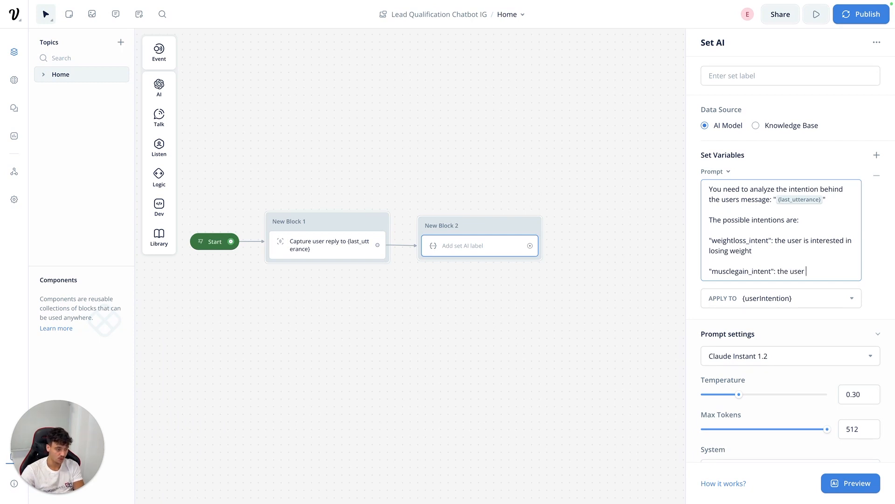
text(is interested in)
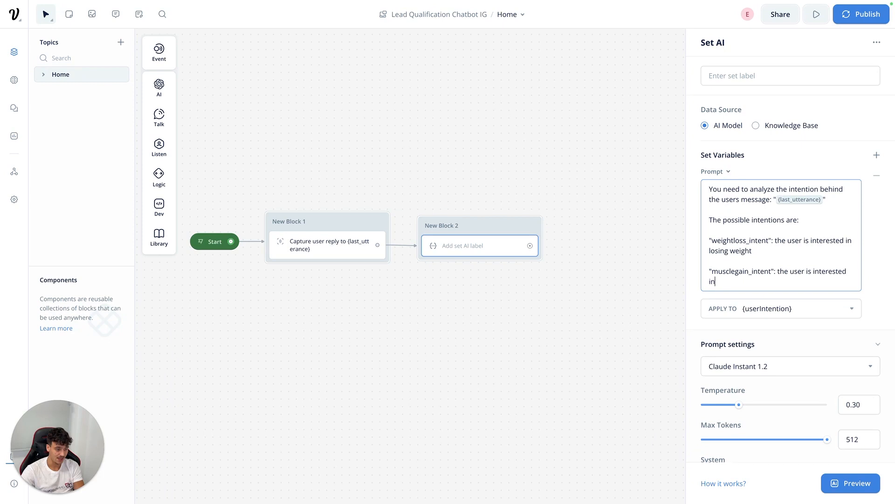
text( gaining muscl)
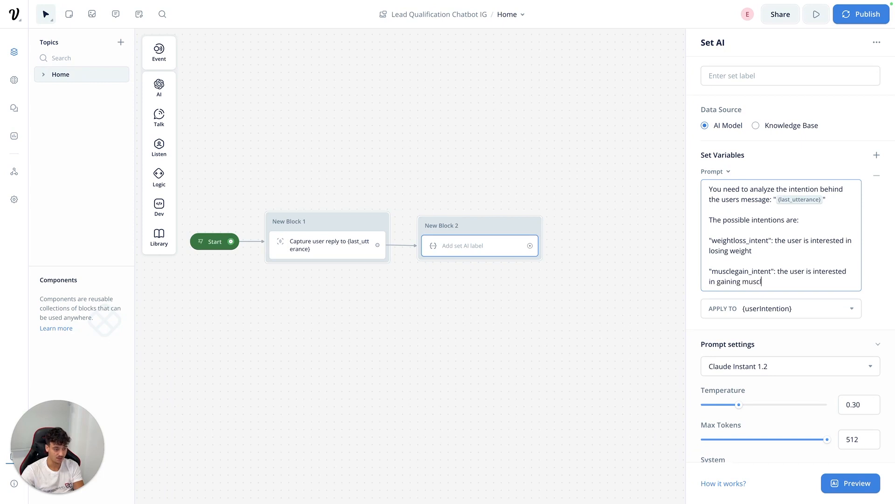
text(e.)
- Add a separate closing paragraph to the prompt: Only put the intent such as "weightloss_intent" or "musclegain_intent" as your output
key(Return)
key(Return)
text(O)
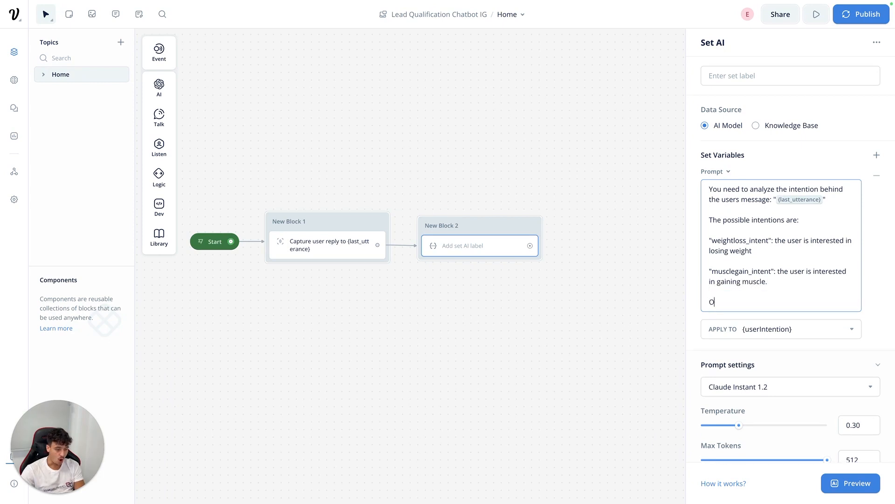
text(nly put the in)
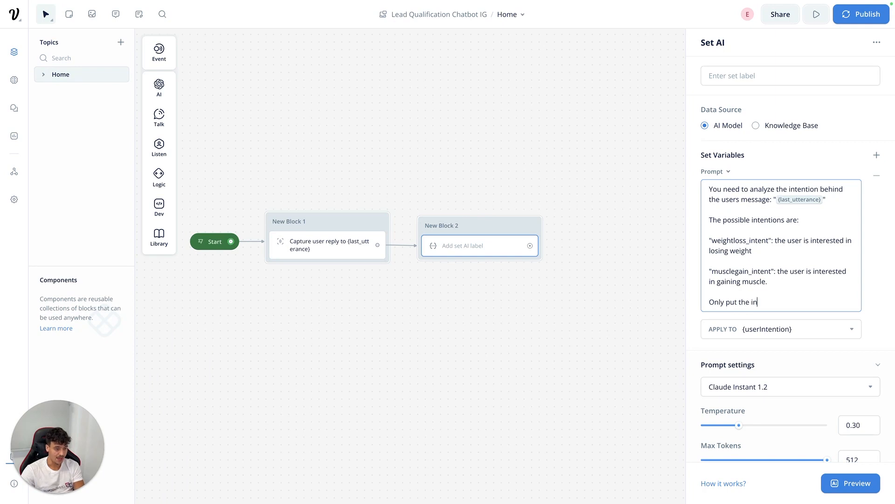
text(tent such as "weightloss_)
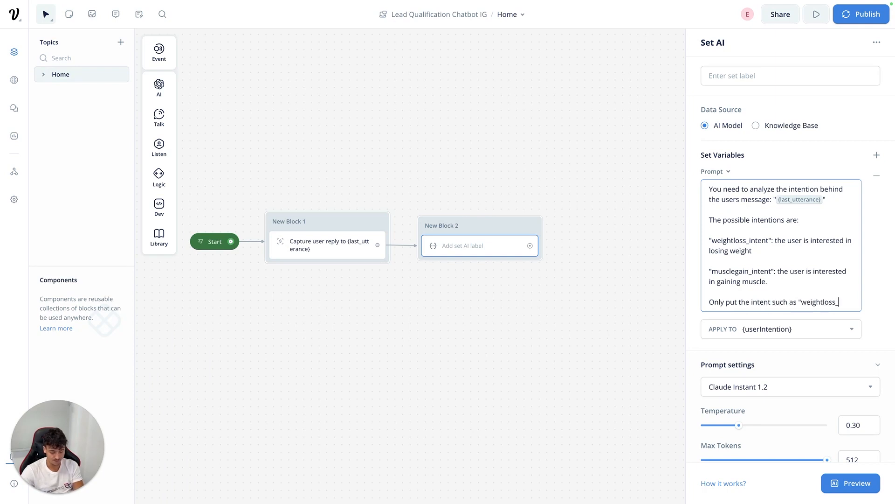
text(intent" or ")
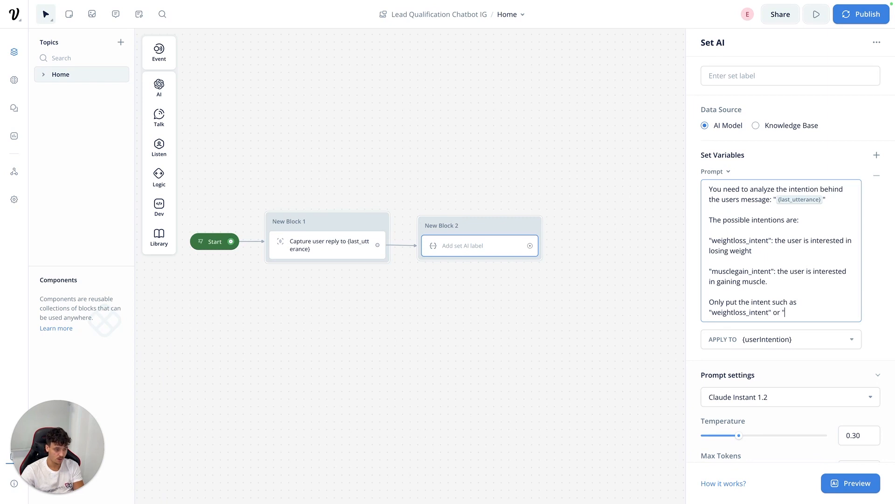
text(musclegain)
text(_intent")
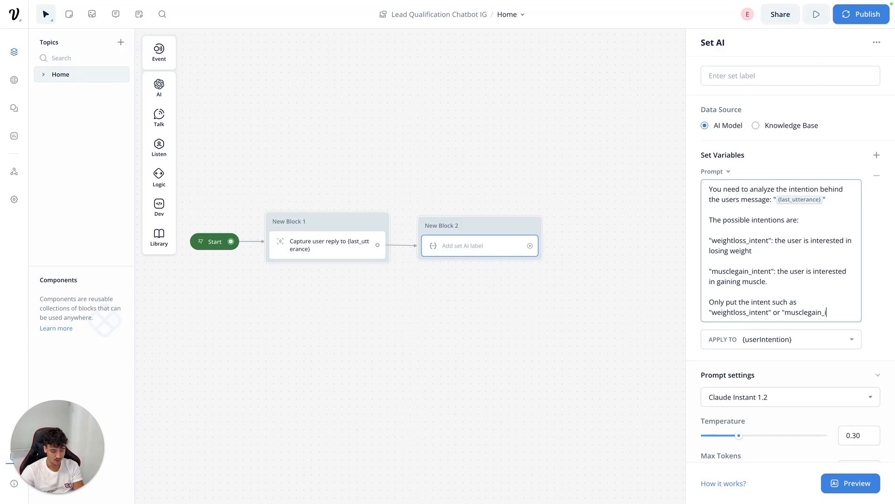
text( as your ou)
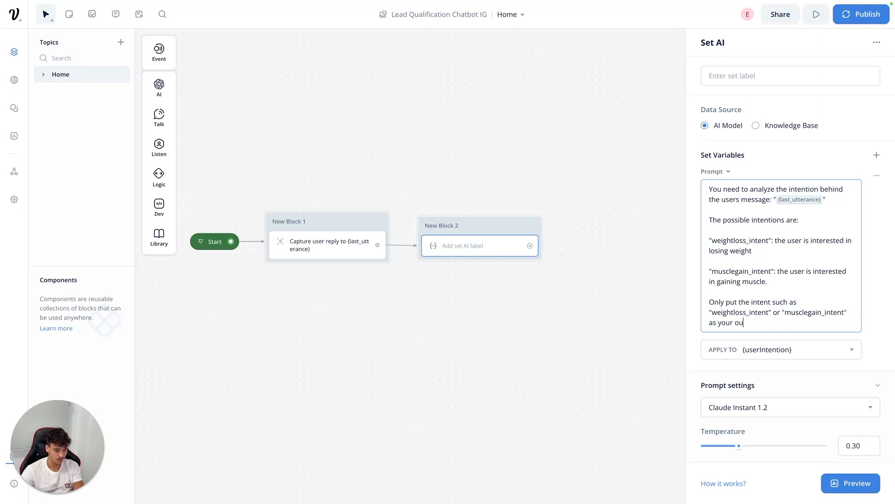
- Finish the closing paragraph of the prompt with the sentence "Do not add anything else to the message."
text(tput. Do n)
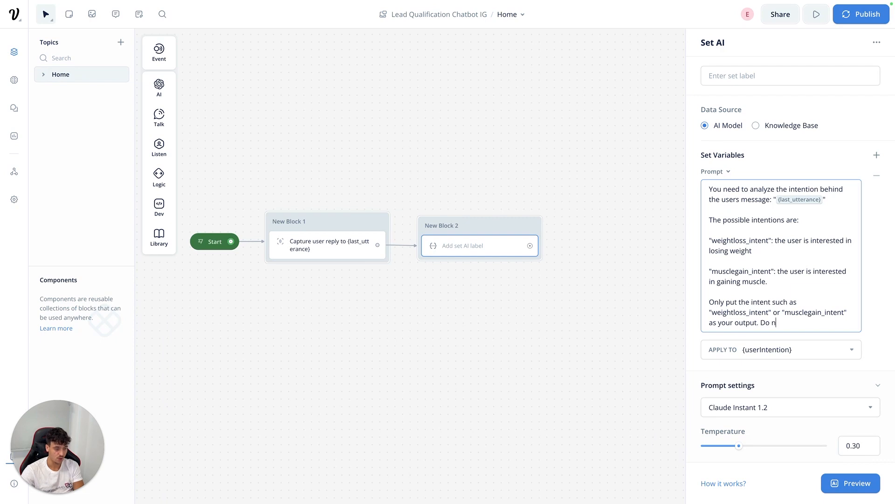
text(ot add anythi)
text(ng else to the message.)
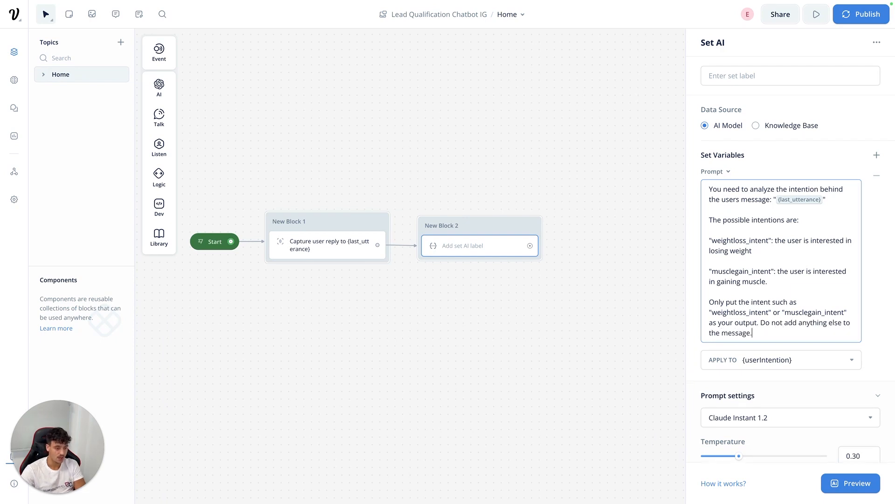
- Preview the userIntention result with "hey i want to lose fat" as the last_utterance value, and close the preview
click(850, 482)
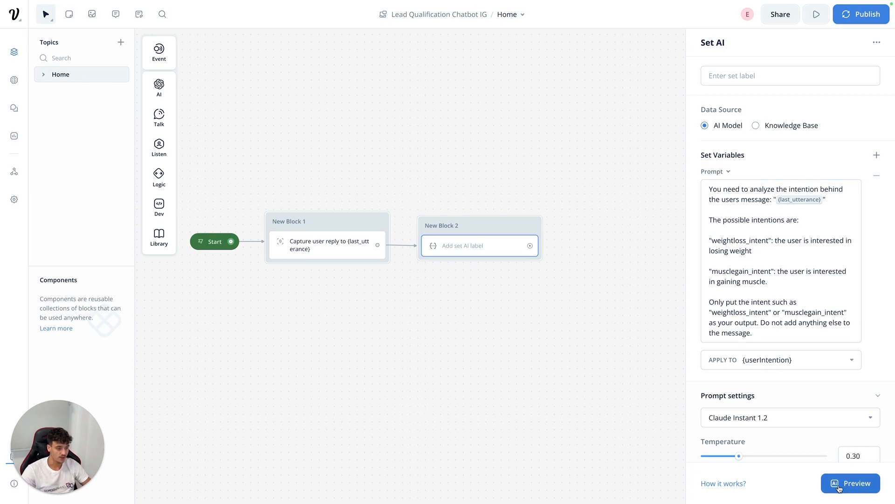
text(hey )
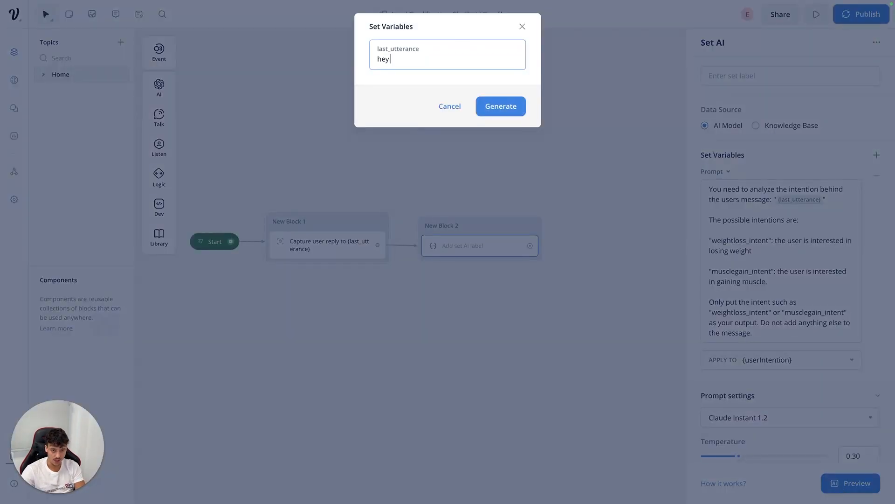
text(i want to lose fat)
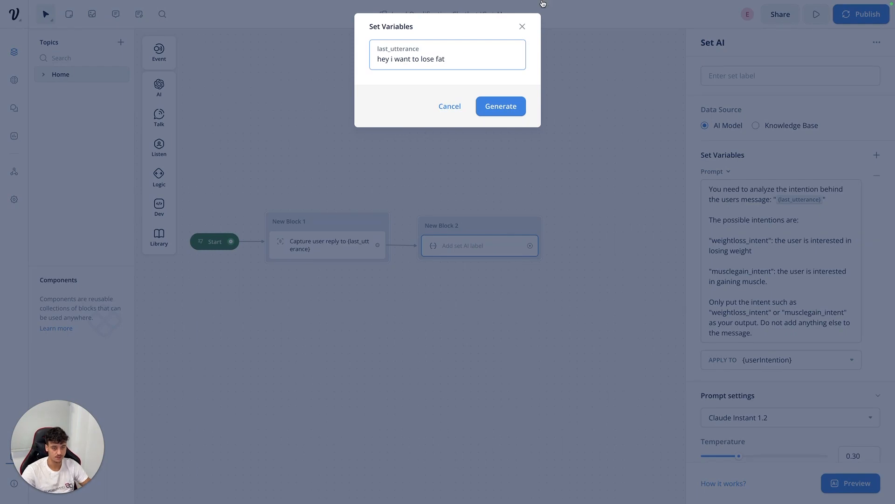
click(485, 104)
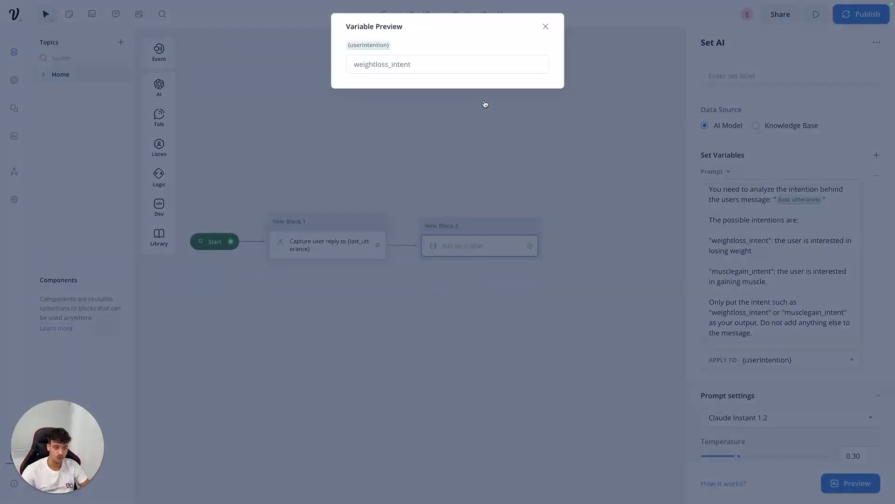
drag(418, 69, 352, 65)
click(548, 26)
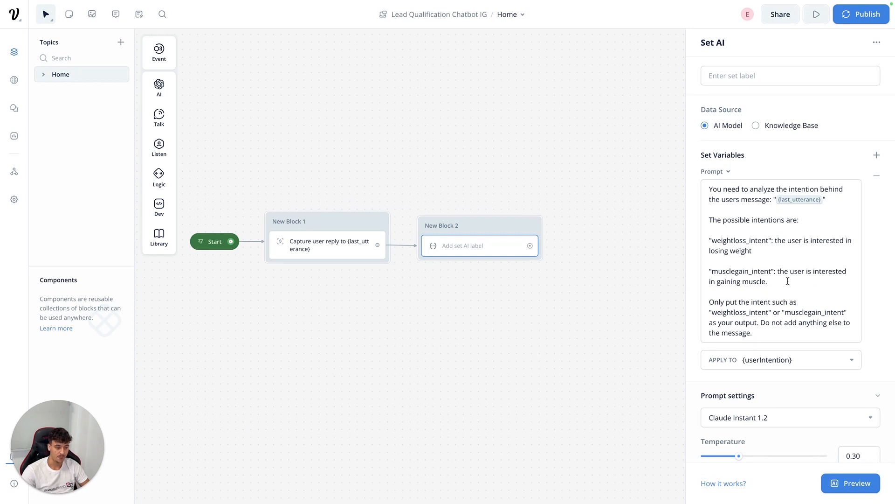
click(709, 239)
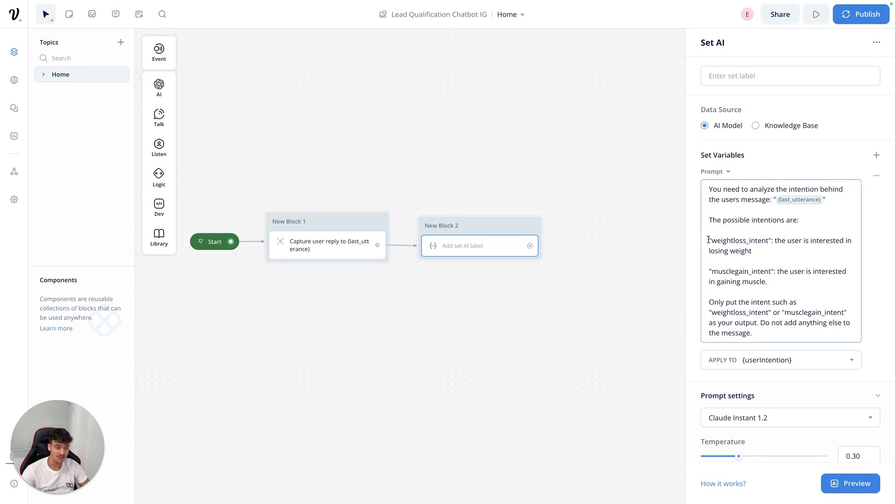
double_click(768, 240)
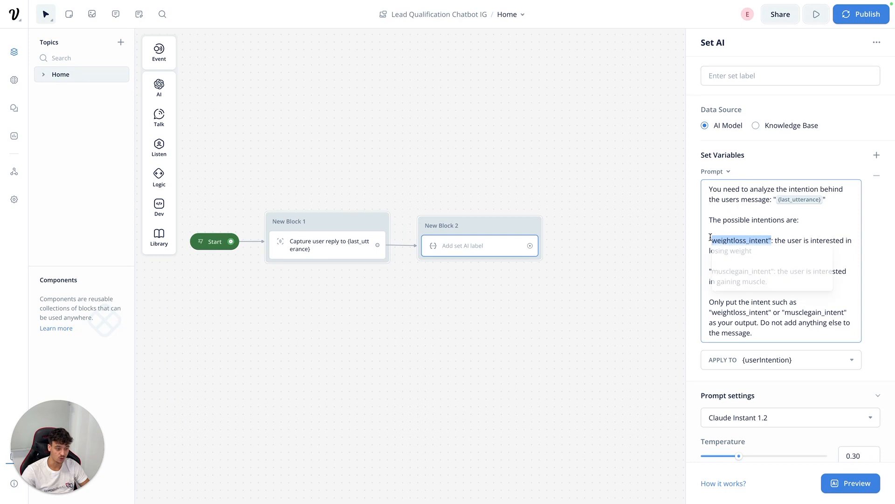
click(814, 322)
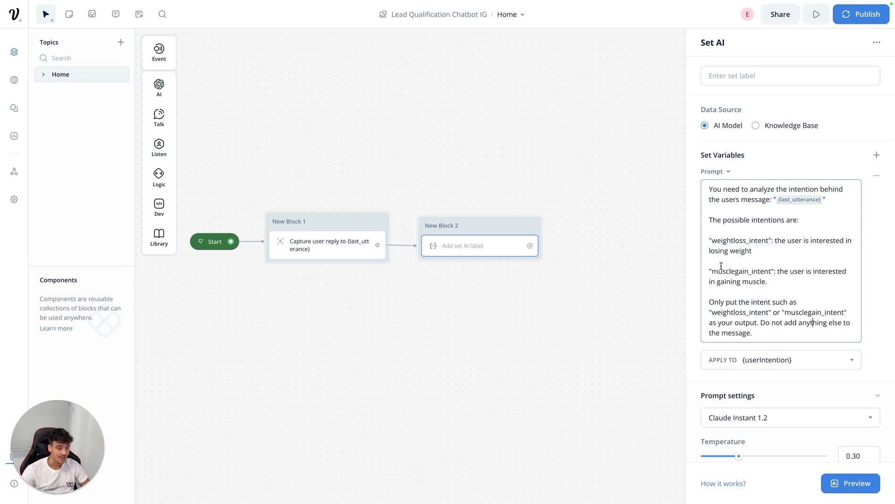
click(554, 270)
click(510, 248)
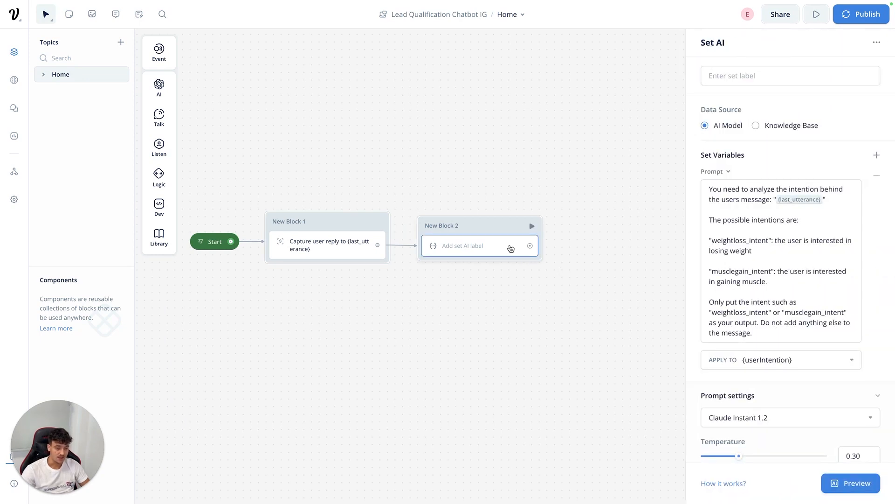
- Add a third intent below musclegain_intent: "no_intent": the user has not specified what their intention is
click(789, 284)
key(Return)
key(Return)
text("no_in)
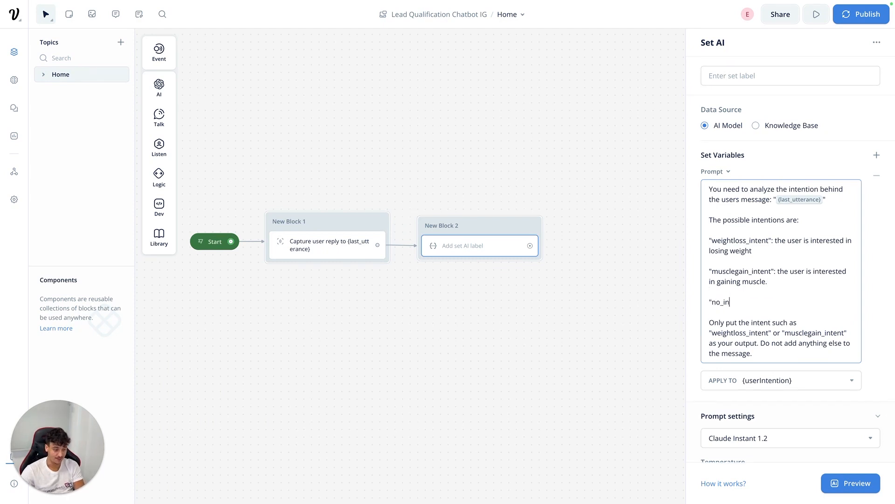
text(tent": the user has not specified what)
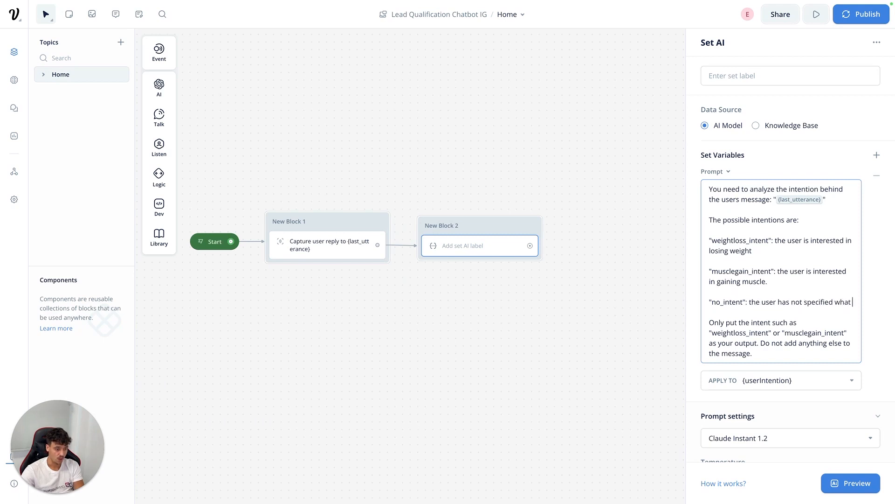
text( their intention is.)
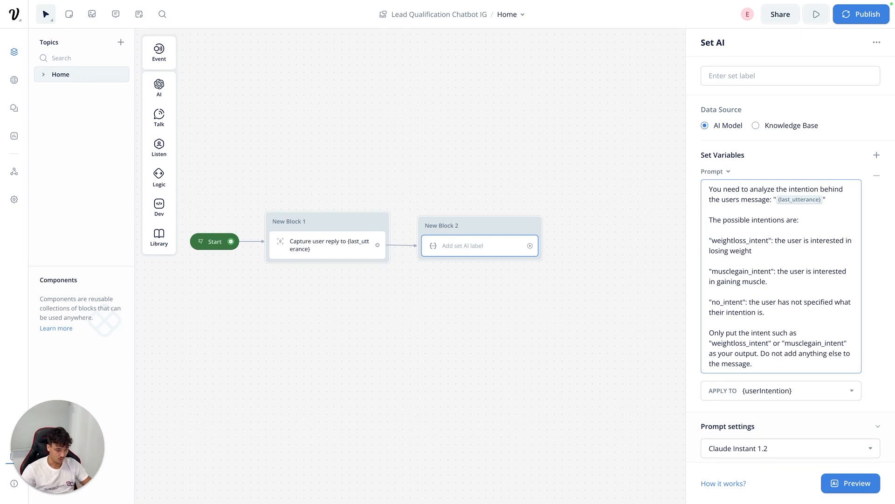
- Preview the userIntention result with a new last_utterance test message starting with "h", and close the preview
click(856, 483)
key(ctrl+a)
text(h)
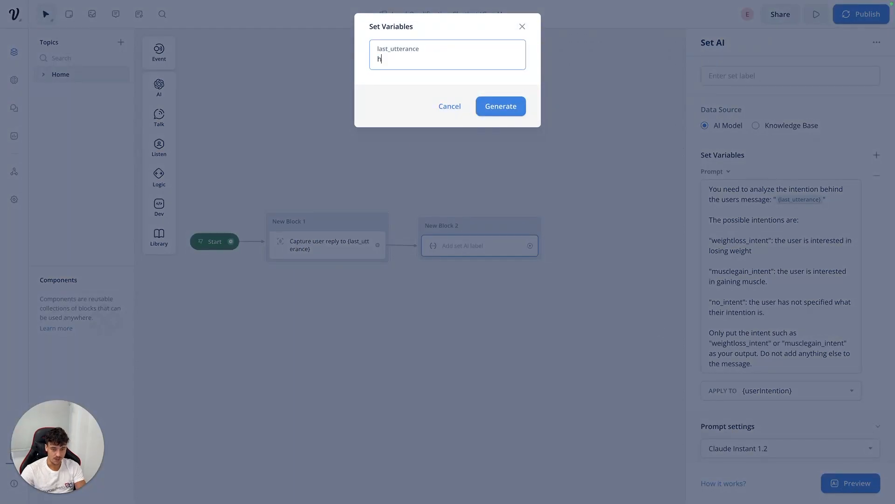
click(500, 112)
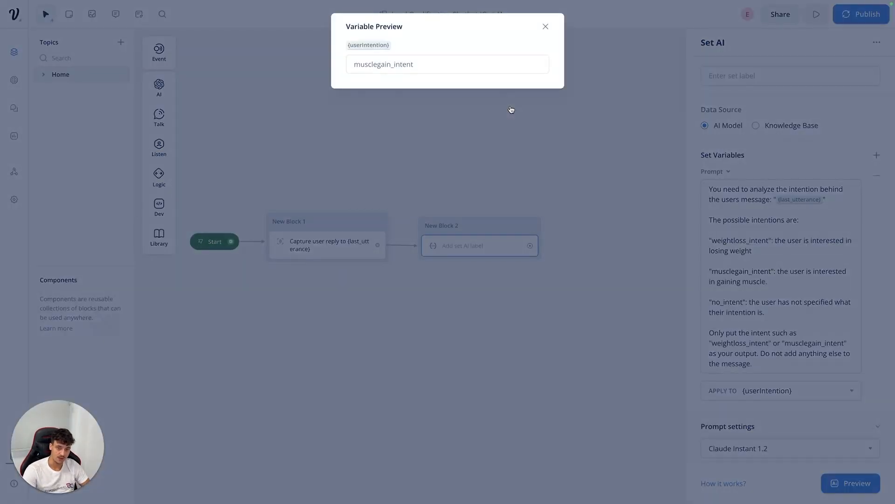
click(546, 26)
- Reword the no_intent description to "the user has not specified whether they want to lose weight or gain muscle."
click(791, 303)
drag(787, 309, 845, 302)
key(BackSpace)
text(et)
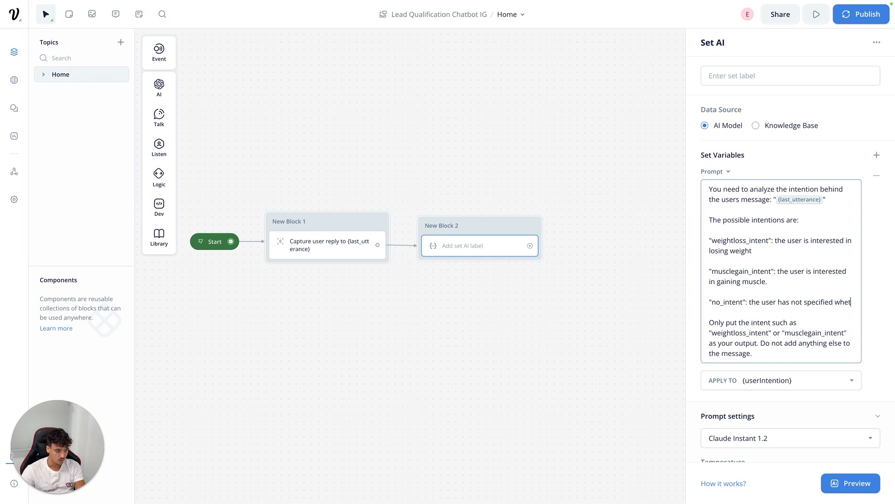
text(her they want to lsose)
key(BackSpace)
key(BackSpace)
key(BackSpace)
key(BackSpace)
text(ose weight or gain muscle.)
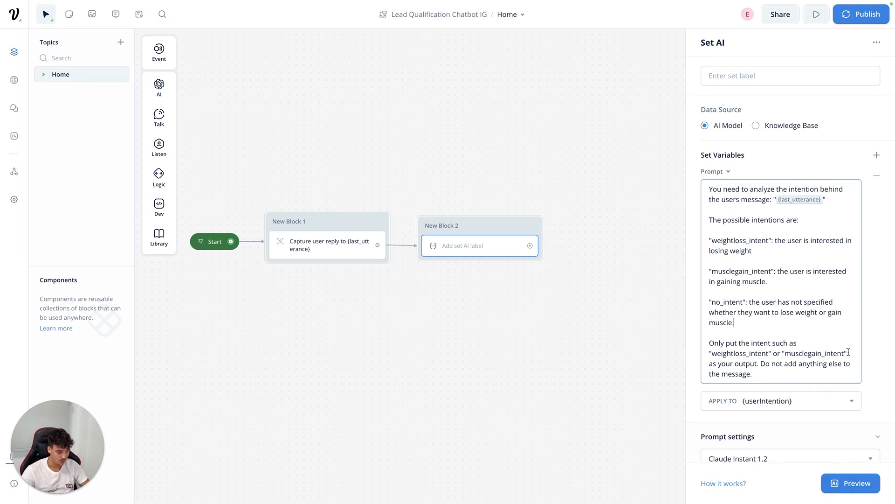
- Change the allowed outputs in the prompt's closing paragraph to "weightloss_intent", "musclegain_intent", or "no_intent"
double_click(778, 353)
key(BackSpace)
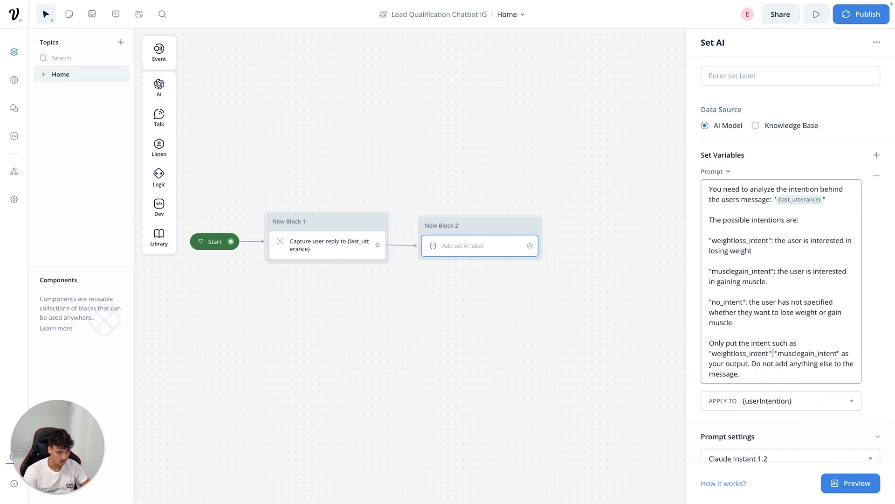
key(BackSpace)
text(,)
click(839, 353)
text(, or "no)
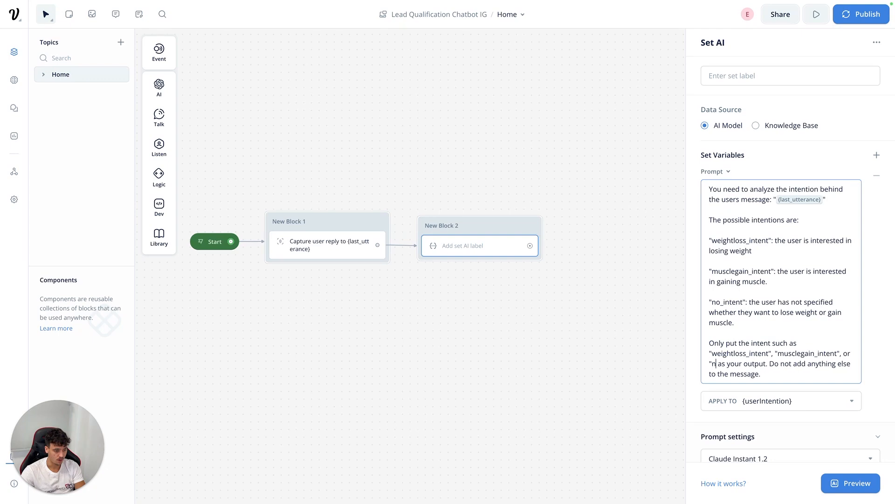
text(_intent")
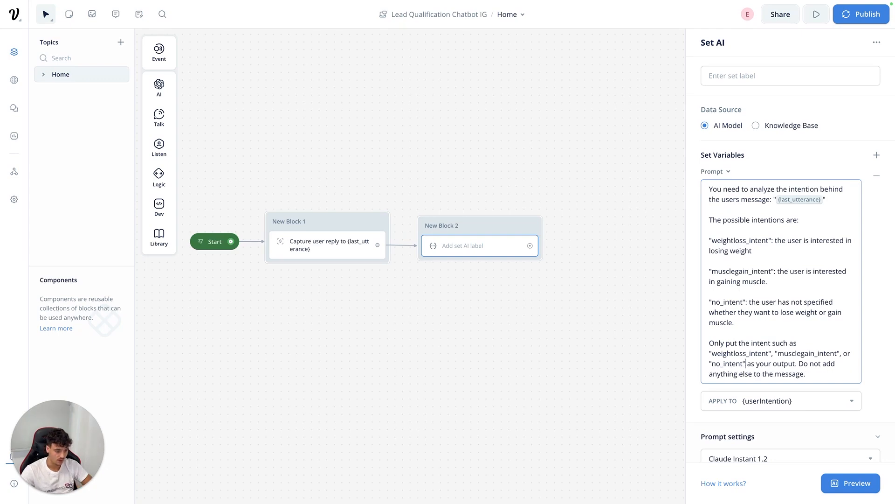
- Preview the revised prompt again with the same last_utterance test message, check the userIntention output and close the preview
click(852, 485)
click(498, 106)
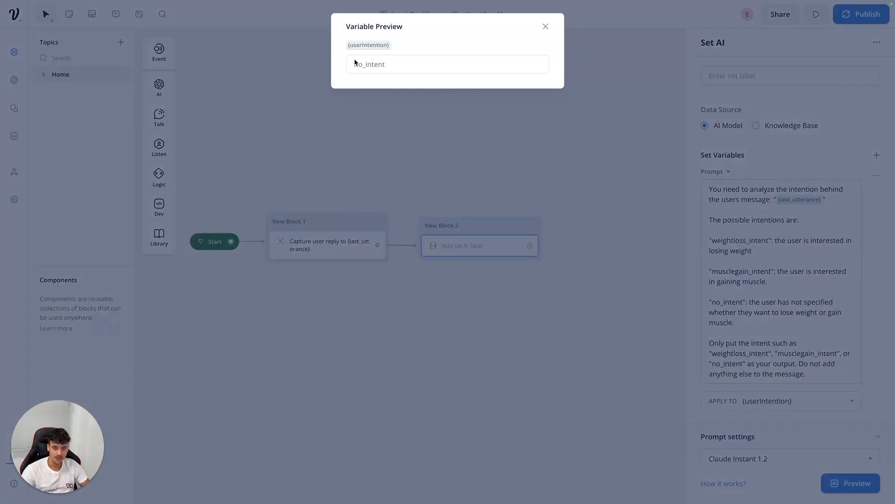
drag(383, 64, 360, 63)
click(545, 27)
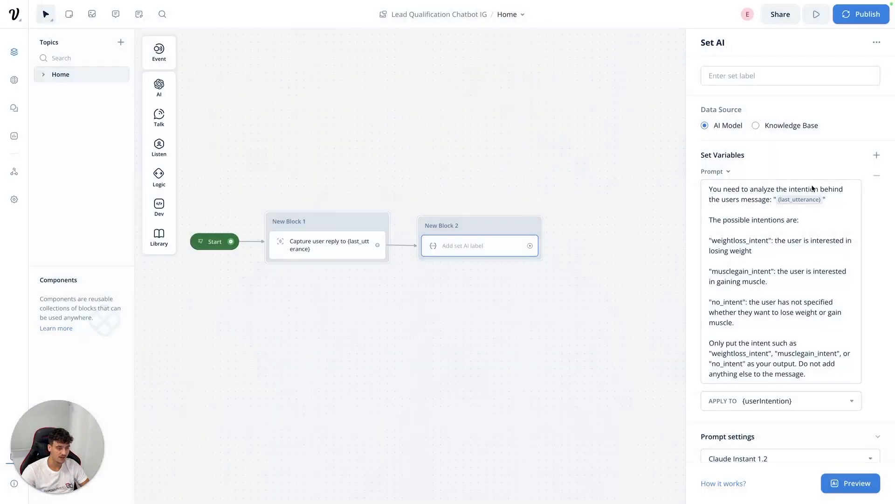
- Label the Set AI step "Intent Classification" and close its settings
click(733, 74)
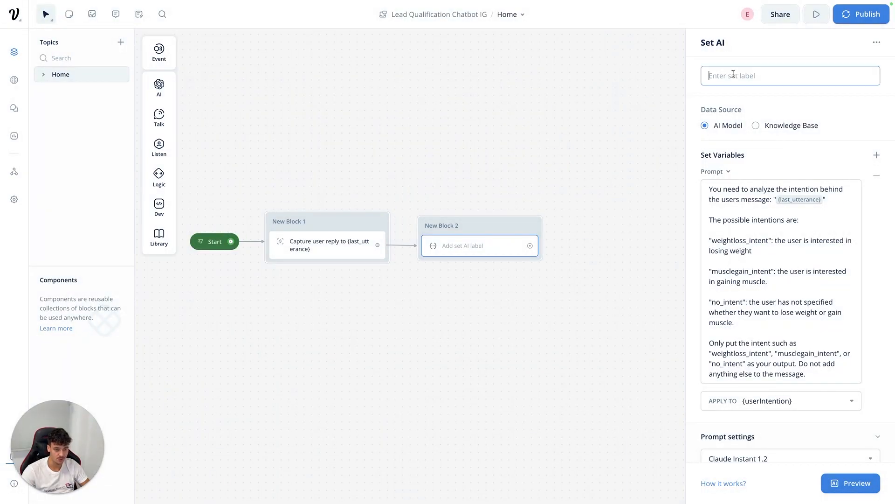
text(Intent Classification)
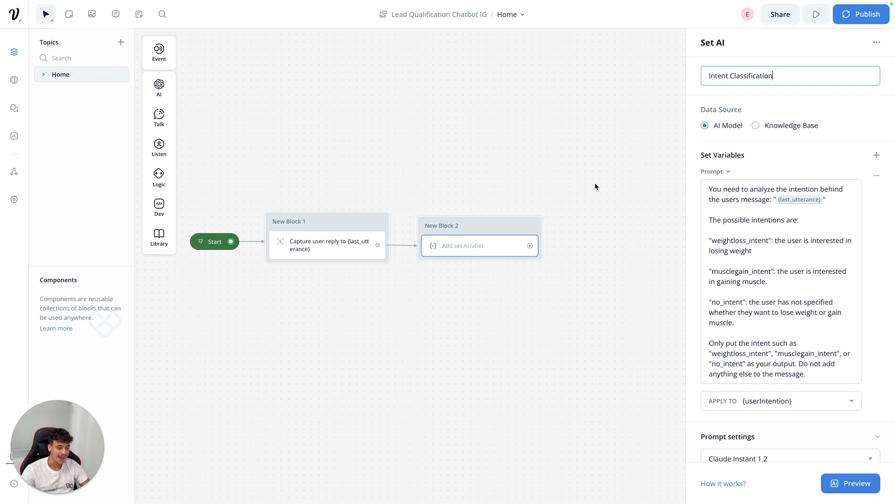
click(595, 187)
- Connect the Intent Classification step's output to a new Condition block
drag(530, 245, 566, 242)
mouse_move(601, 312)
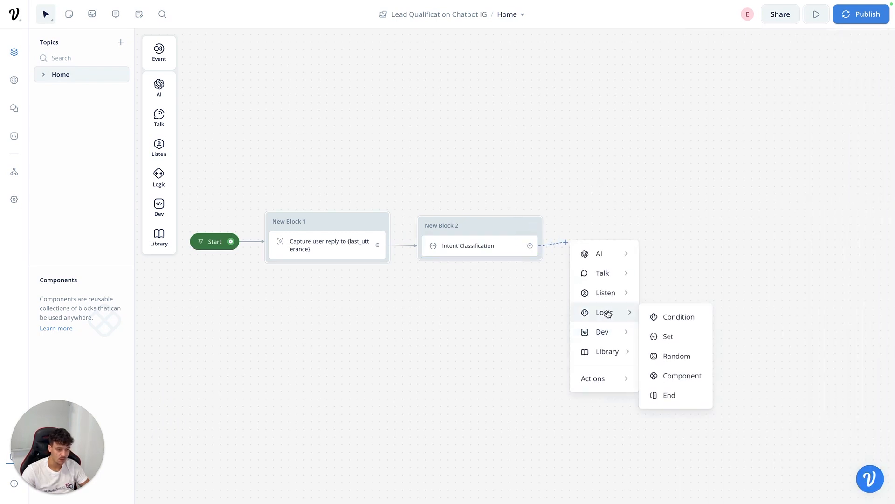
click(675, 319)
- Define the first condition on a variable so that userIntention is weightloss_intent
click(774, 131)
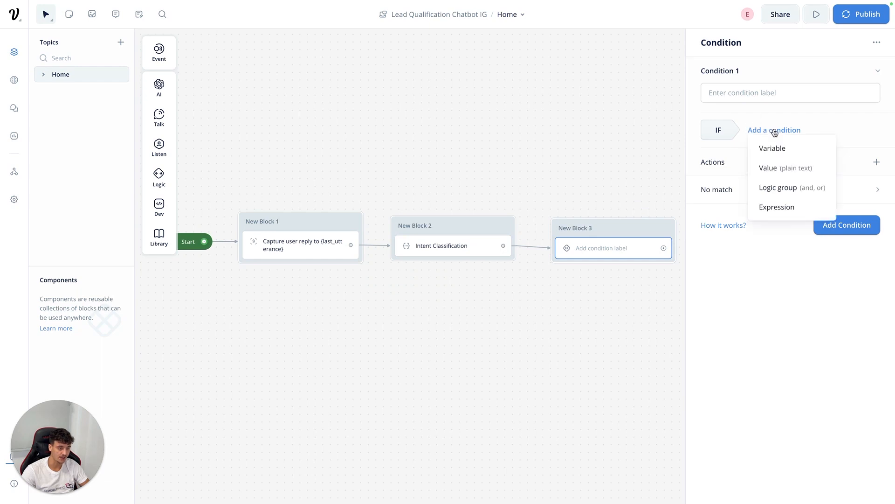
click(780, 148)
click(743, 173)
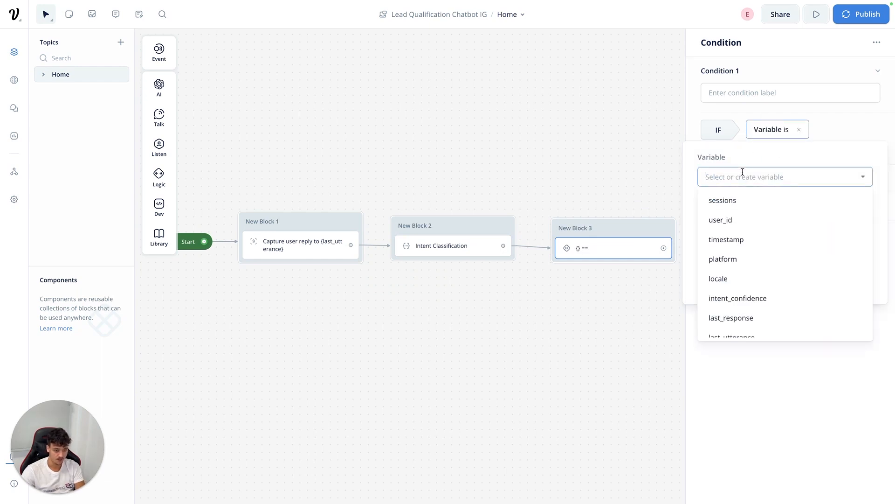
text(intent)
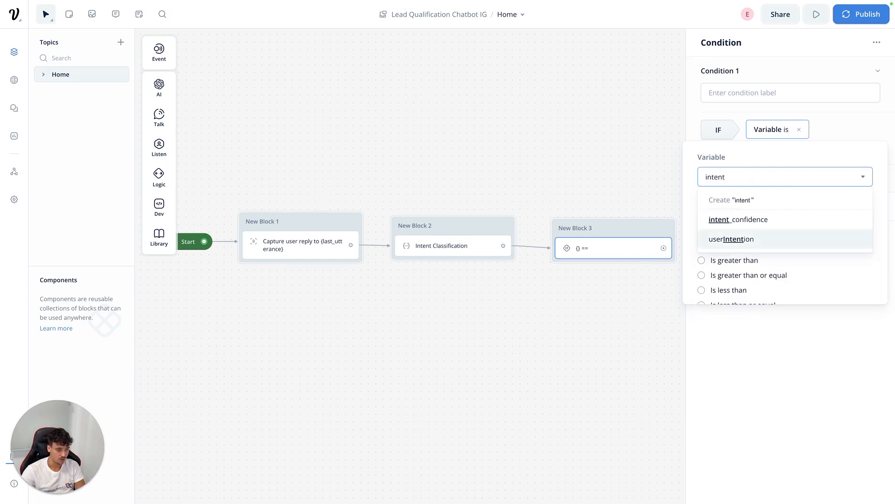
key(Return)
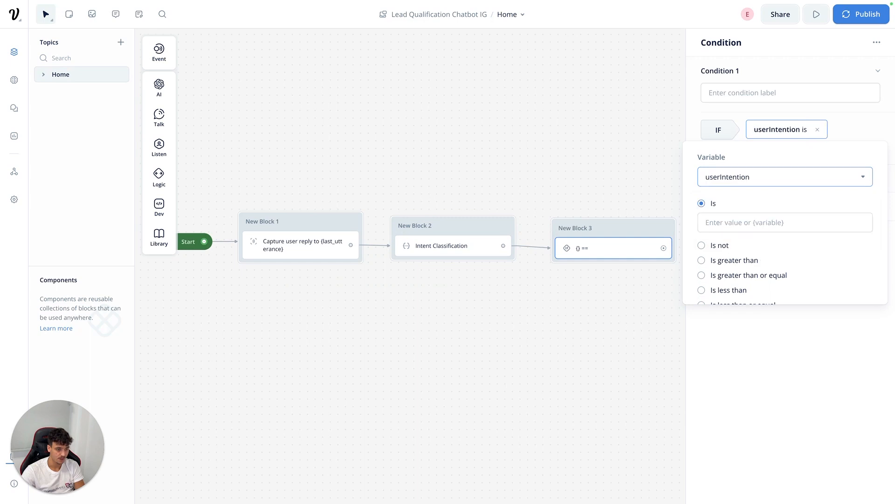
click(745, 221)
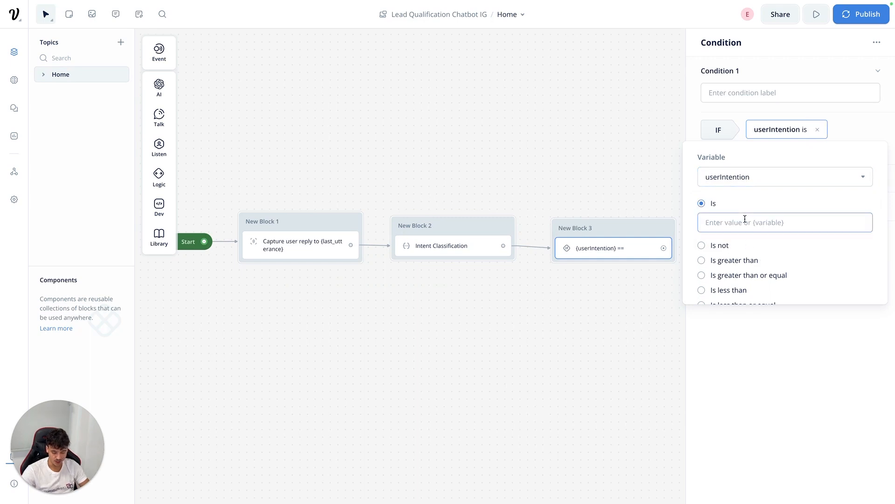
text(weightloss_intent)
key(Return)
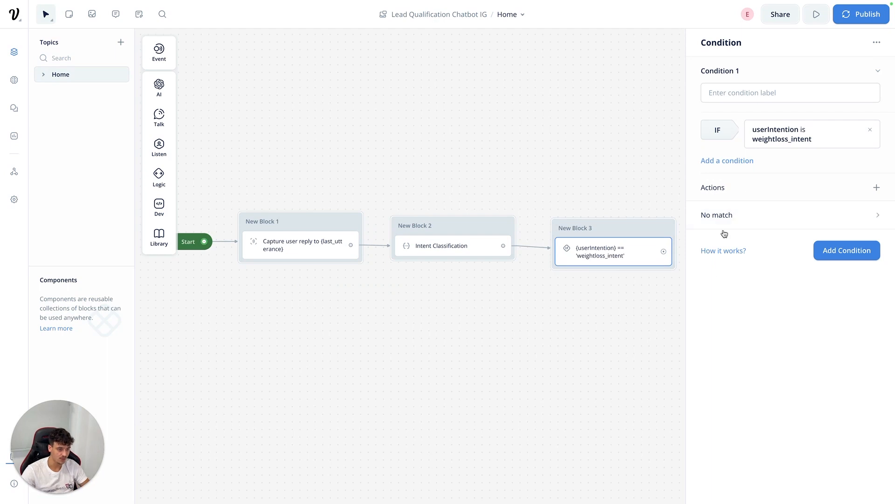
- Add a second condition that checks whether the variable userIntention is musclegain_intent
click(846, 249)
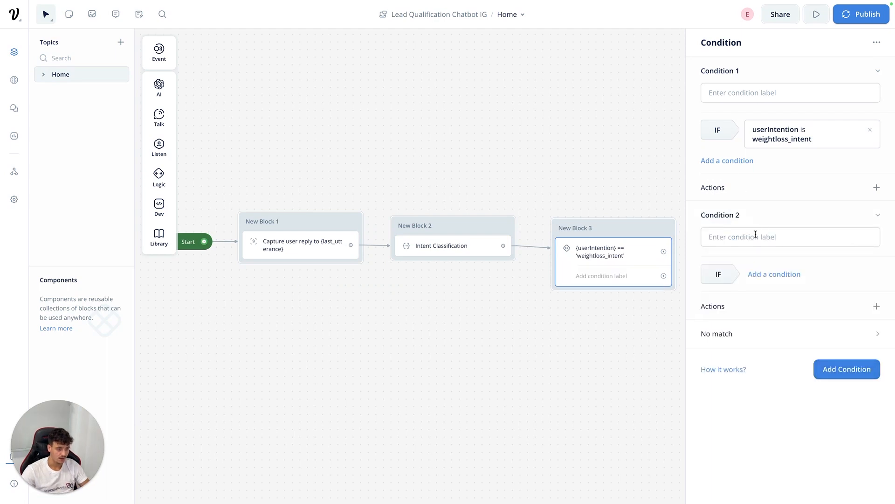
click(776, 273)
click(788, 293)
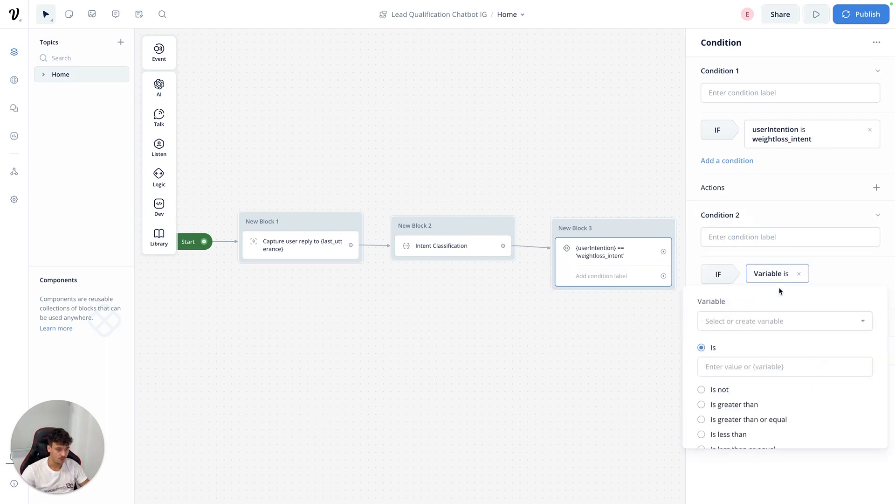
click(735, 321)
text(user)
key(Down)
key(Down)
key(Return)
click(753, 368)
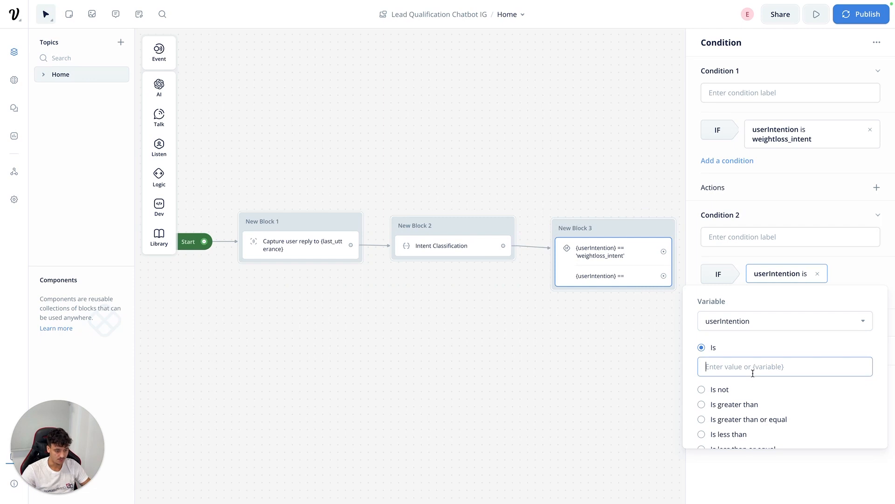
text(musclegain)
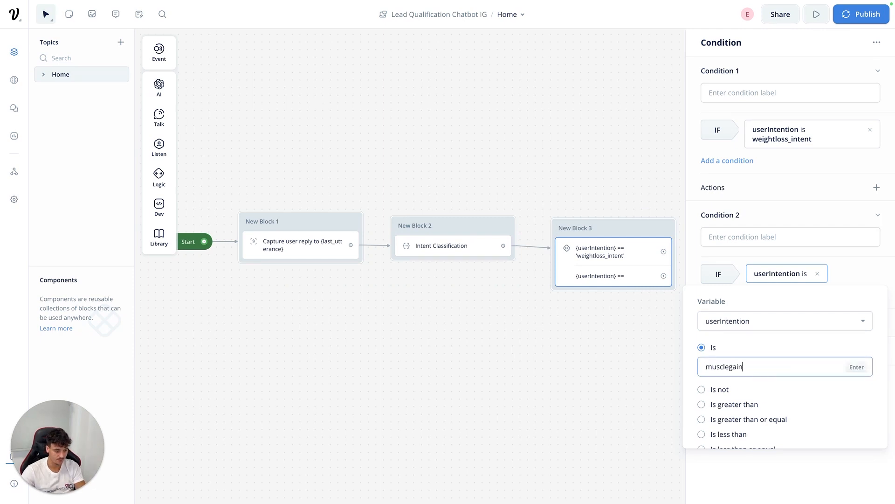
text(_intent)
key(Return)
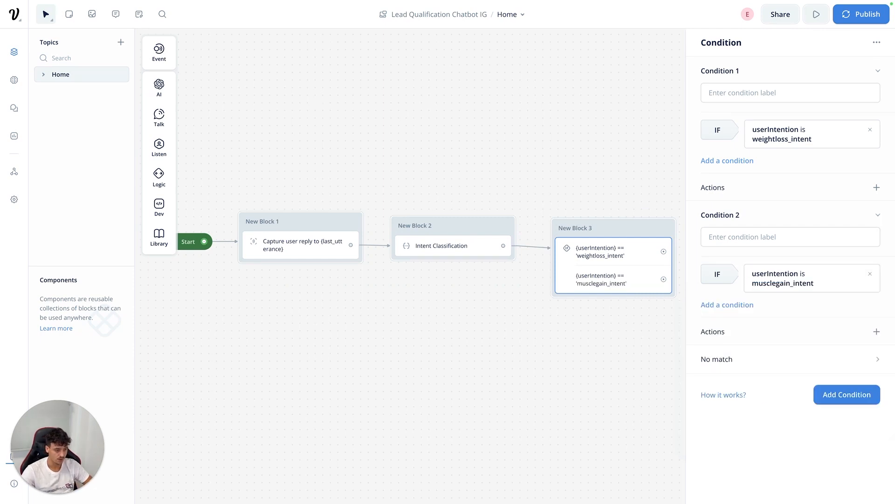
- Add a third condition that checks whether userIntention is no_intent, and nudge the condition block into line on the canvas
click(848, 394)
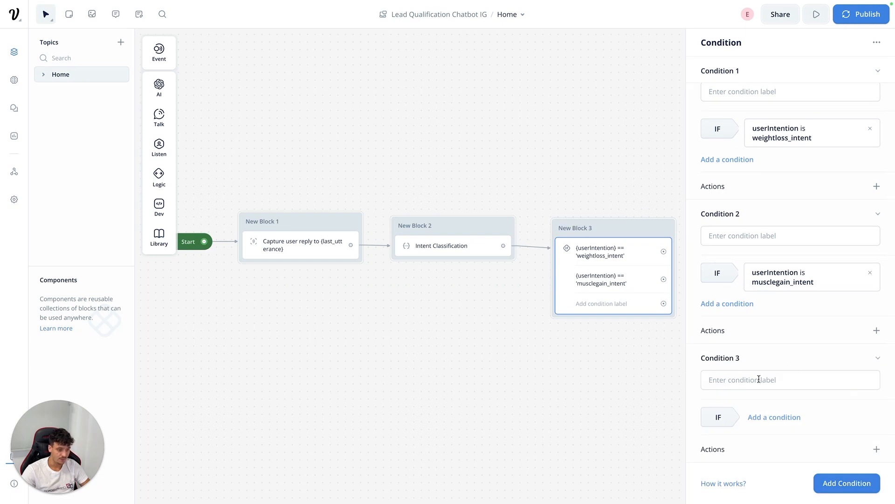
click(776, 416)
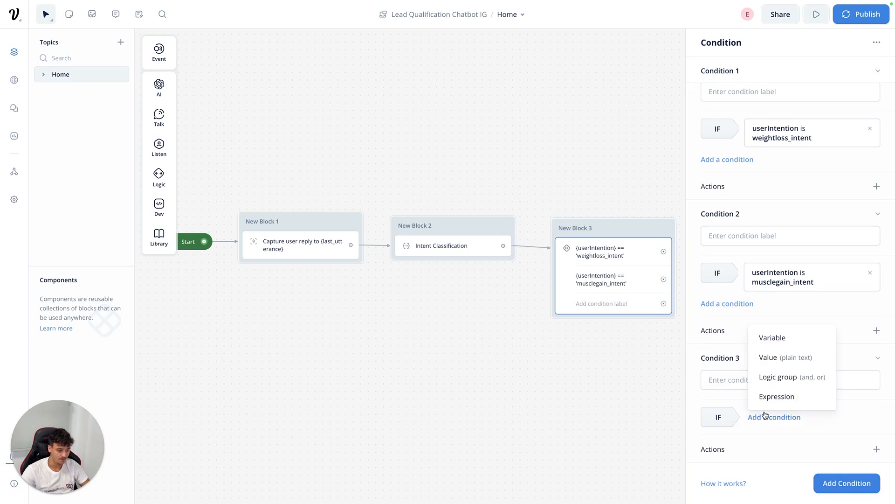
click(784, 339)
click(743, 319)
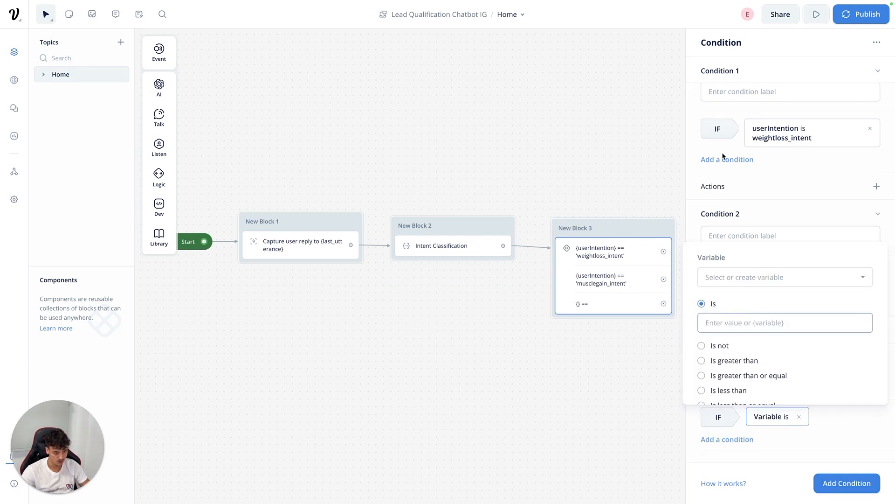
click(727, 280)
text(user)
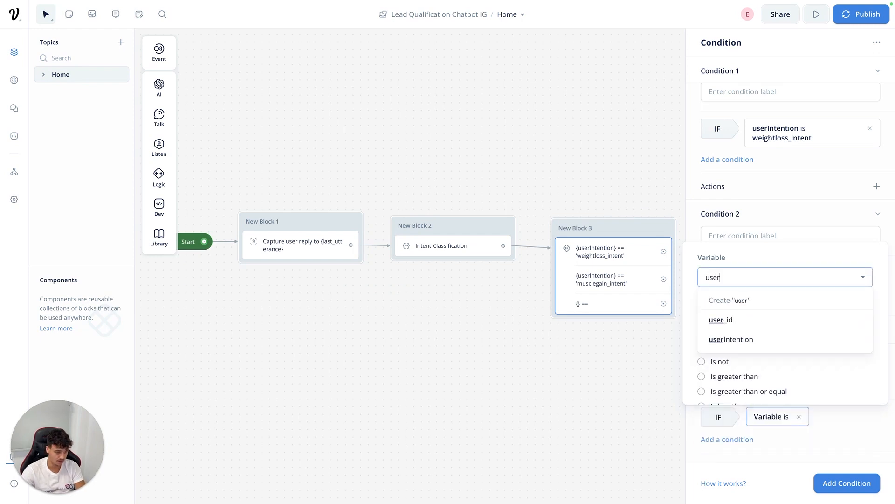
key(Down)
key(Down)
key(Return)
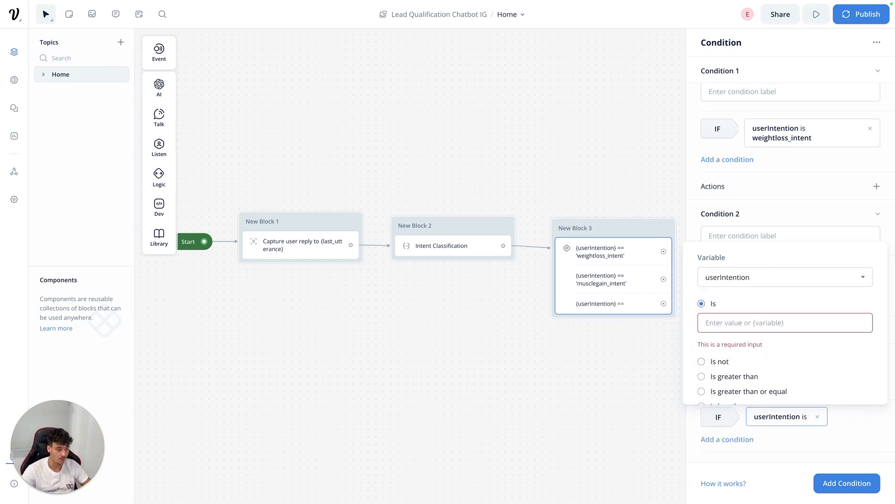
text(no_intent)
key(Return)
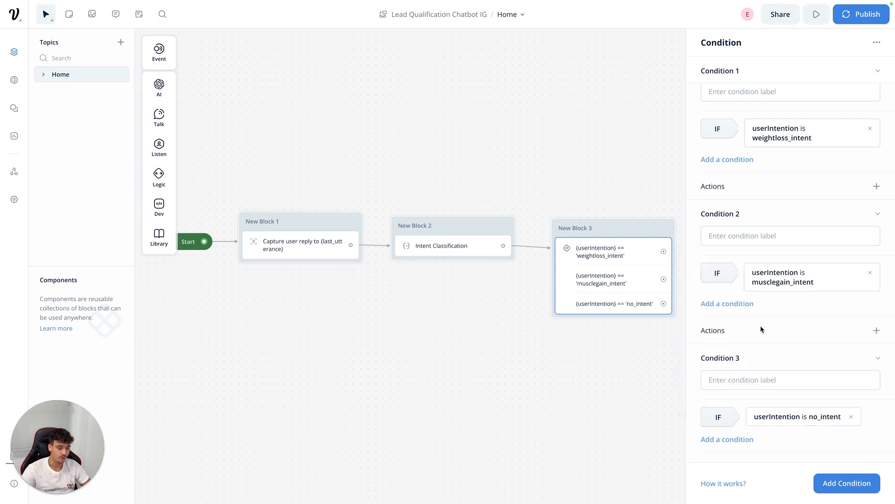
click(586, 187)
drag(606, 216, 600, 213)
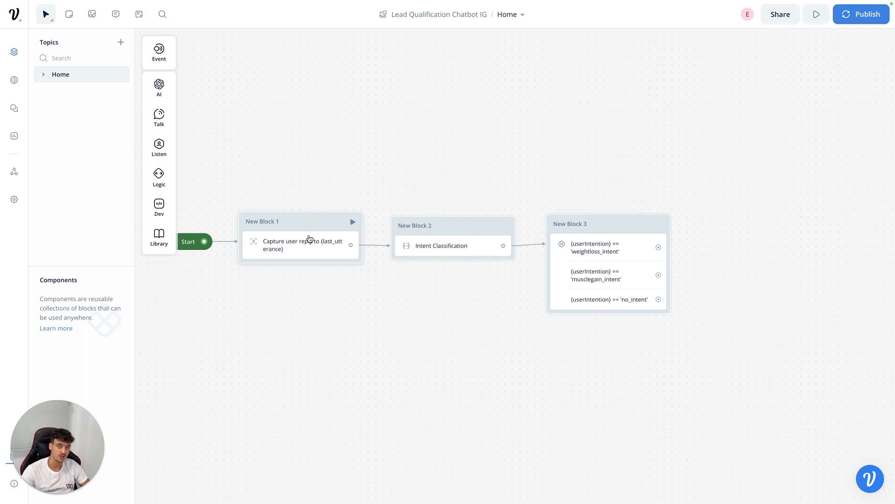
- Connect the weightloss_intent output to a new Response AI block and place it above and beyond the condition block
scroll(491, 188, down, 3)
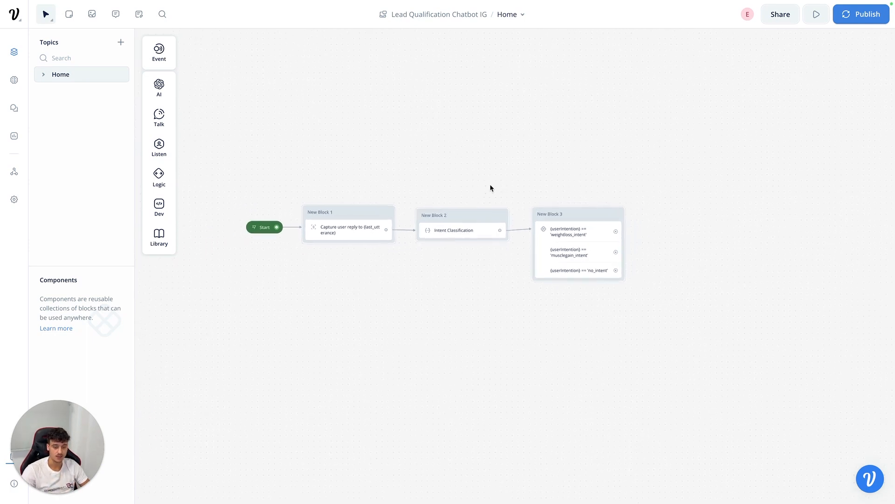
drag(616, 232, 647, 148)
mouse_move(681, 159)
click(762, 166)
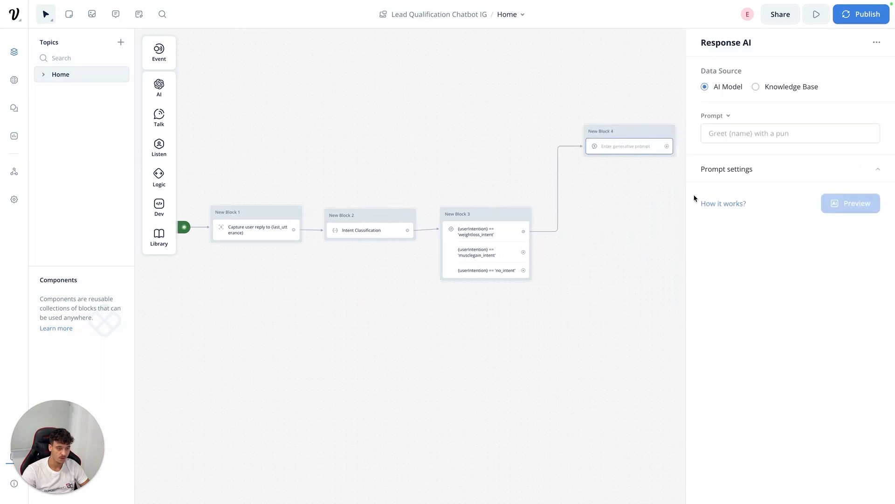
drag(634, 136, 609, 117)
- Connect the musclegain_intent and no_intent outputs each to their own new Response AI block
drag(523, 252, 585, 250)
mouse_move(609, 268)
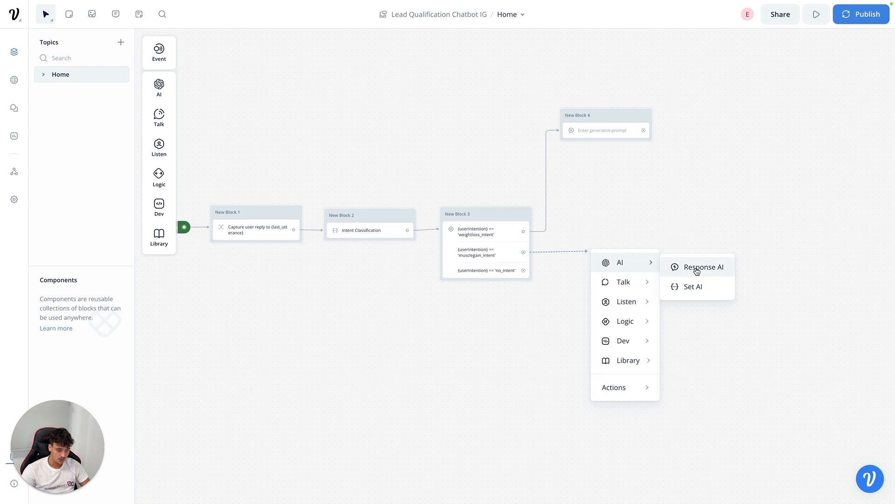
click(697, 268)
drag(493, 271, 532, 305)
mouse_move(578, 318)
click(646, 327)
click(417, 350)
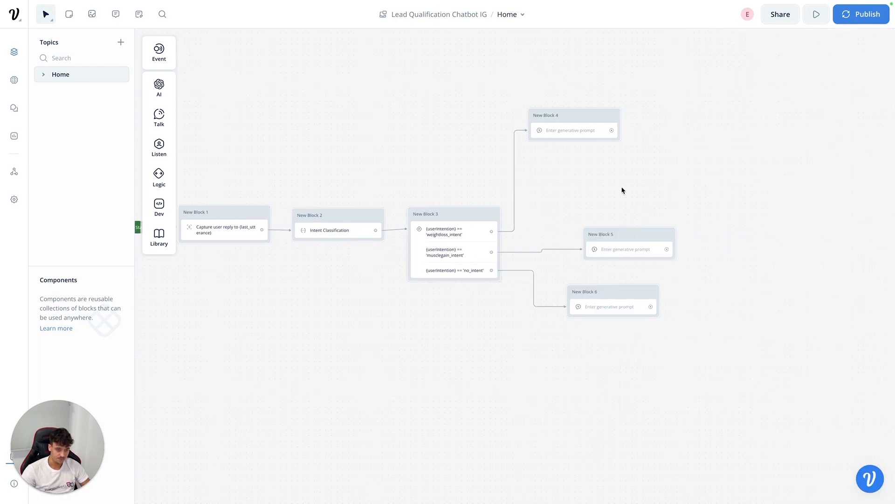
- Change the block color of the weight loss response block, New Block 4, to green
right_click(588, 119)
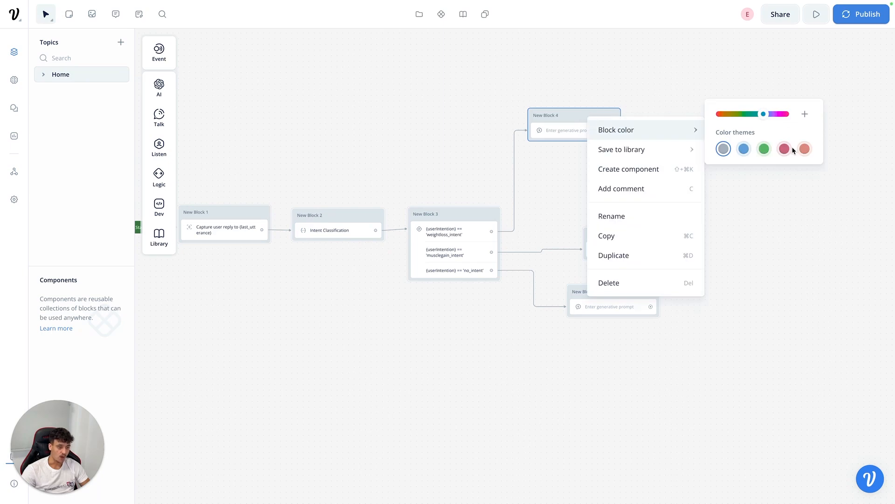
click(764, 149)
click(566, 178)
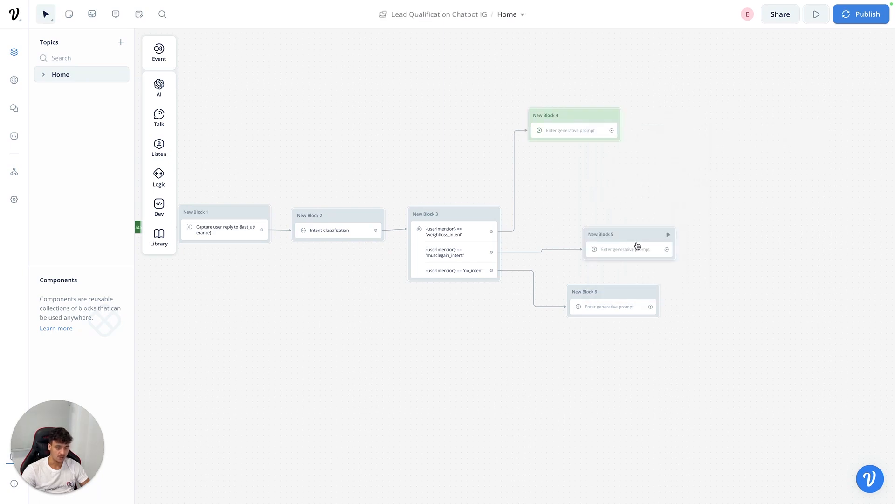
- Color the muscle gain response block, New Block 5, blue and the no-intent response block, New Block 6, pink
right_click(639, 236)
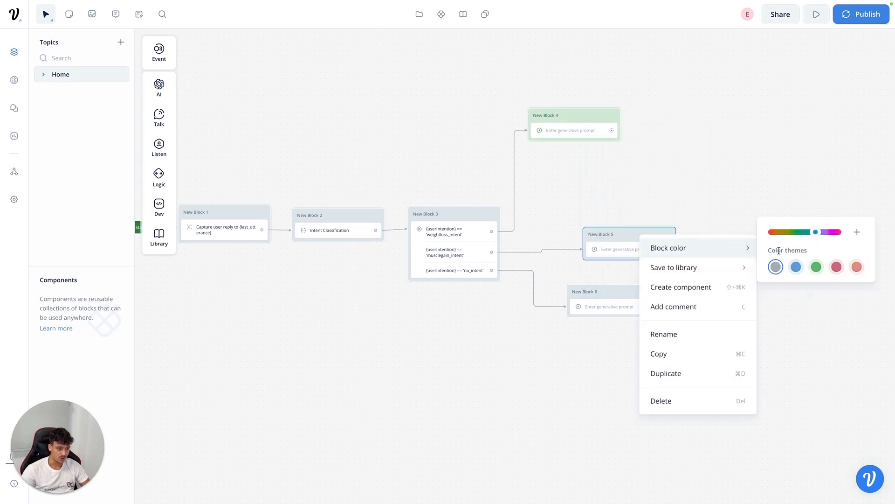
right_click(625, 294)
mouse_move(627, 297)
click(822, 325)
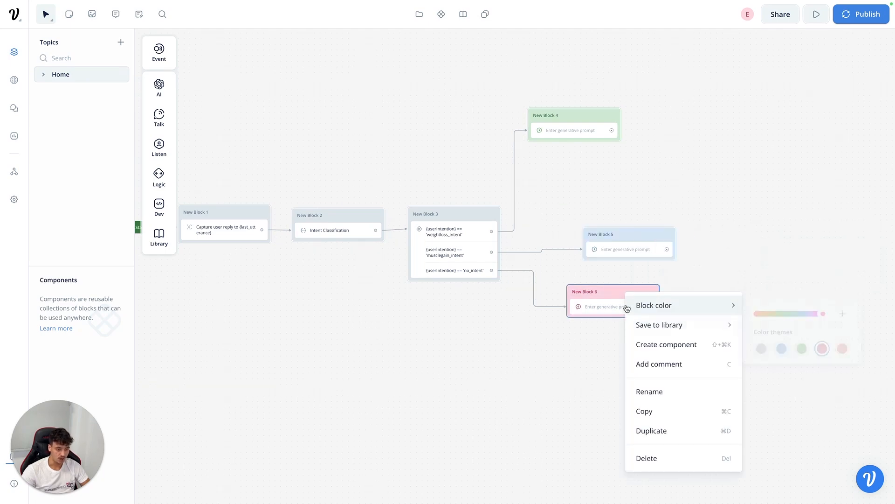
click(662, 280)
- Space the three response blocks evenly in a roughly aligned column beside the condition block
drag(620, 294, 618, 319)
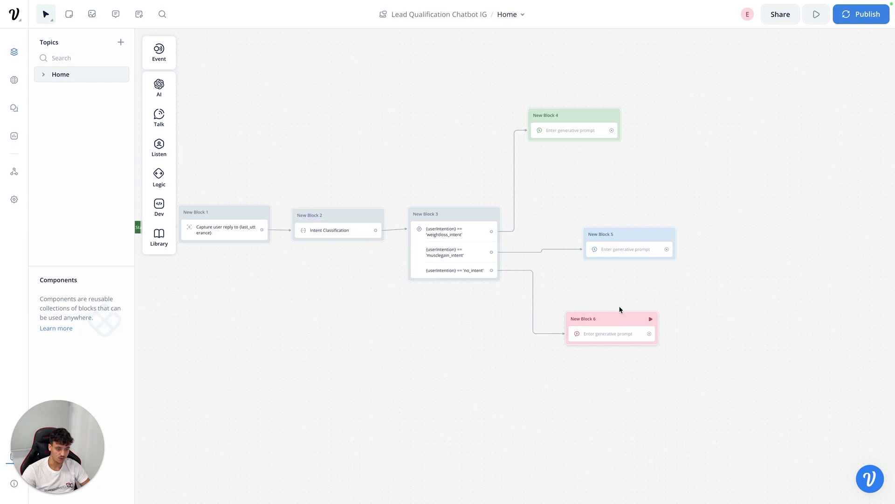
drag(634, 232, 606, 232)
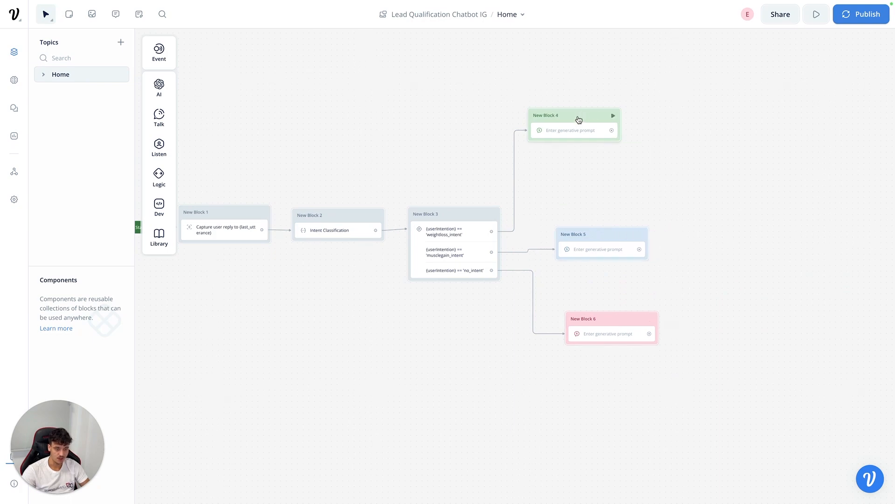
drag(578, 119, 607, 126)
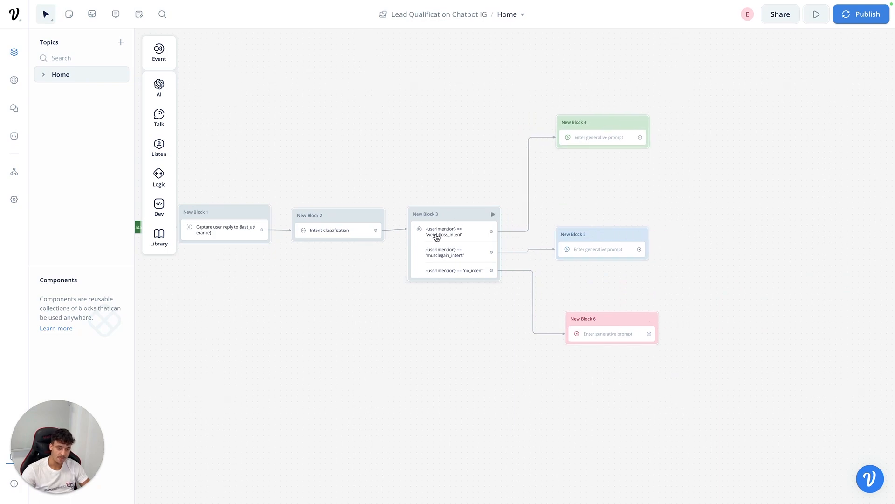
- Set the weight loss response block's temperature to 0.30 and its max tokens to 512
click(585, 141)
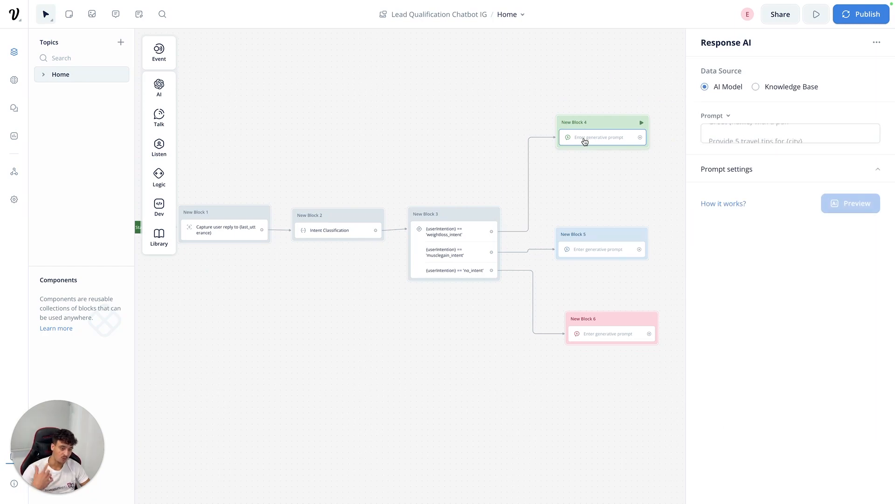
click(729, 133)
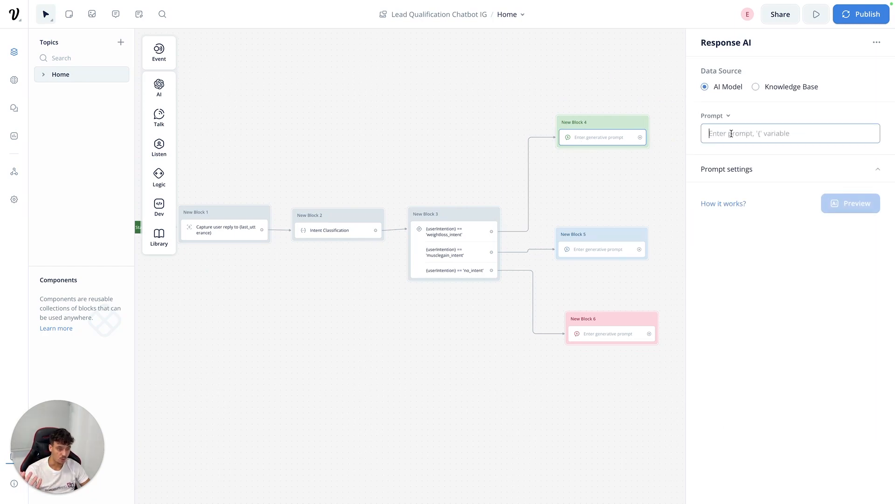
click(735, 167)
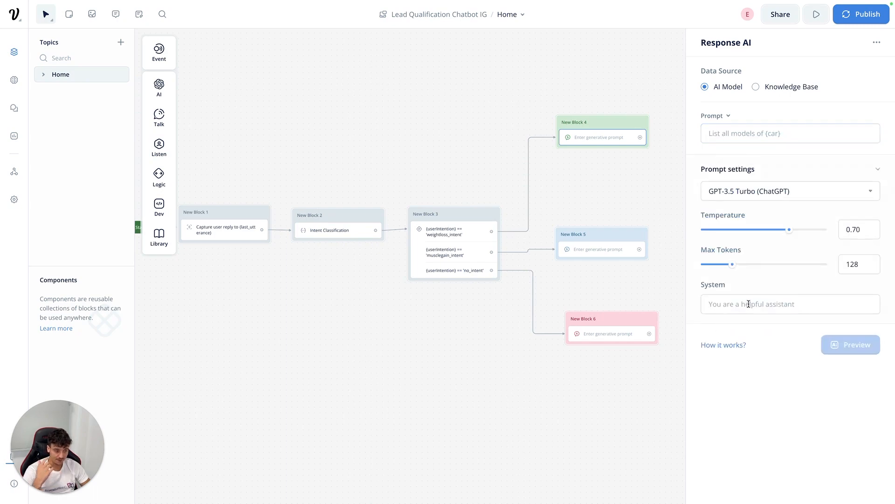
drag(788, 230, 738, 229)
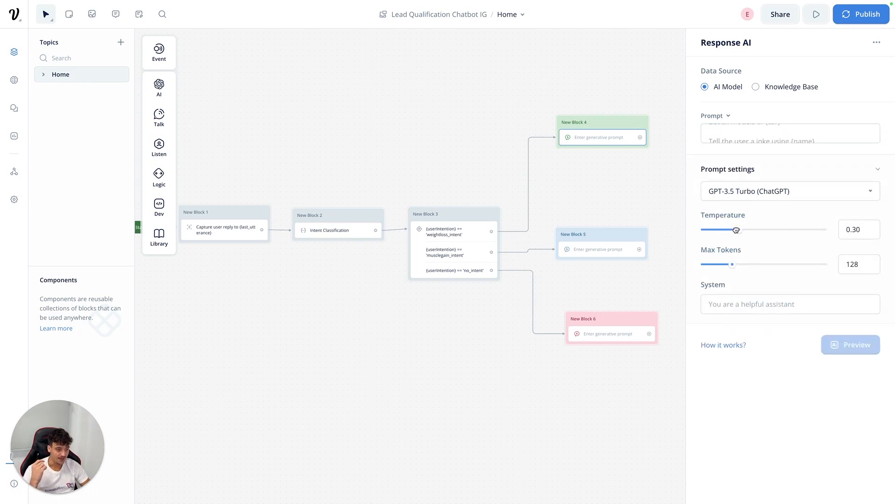
drag(733, 265, 872, 268)
- Set the system prompt to "You are qualifying leads for a personal trainer. The user you are speaking to is interested in weight loss."
click(748, 303)
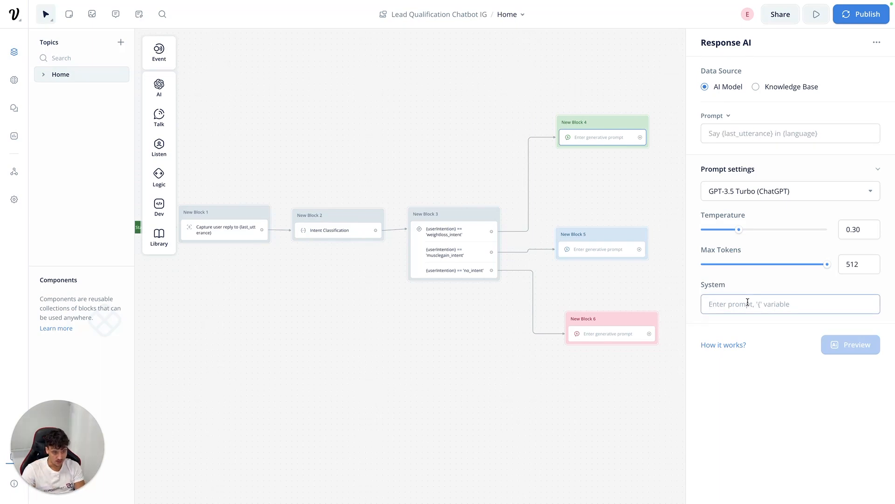
text(You)
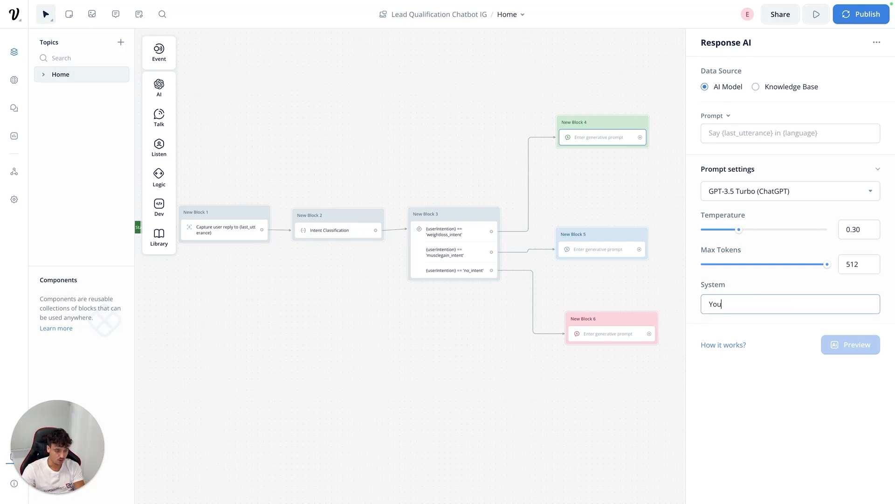
text( are aqualifying lead)
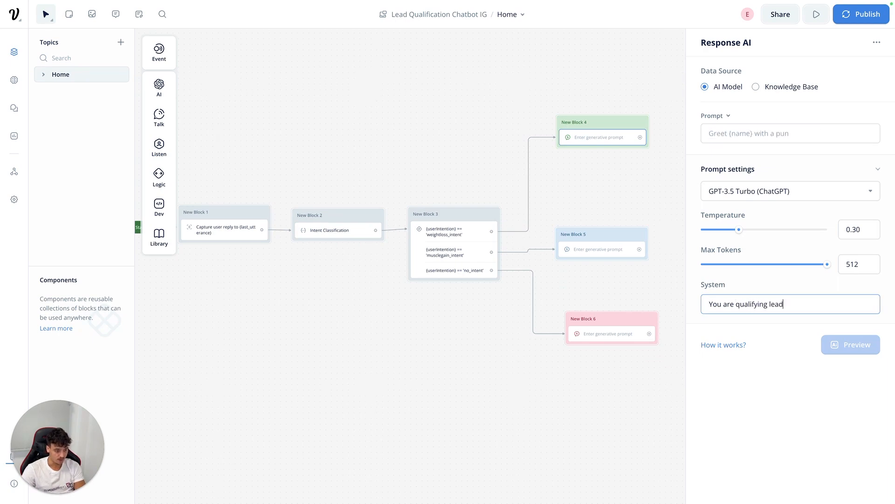
text(s for a personal trainer )
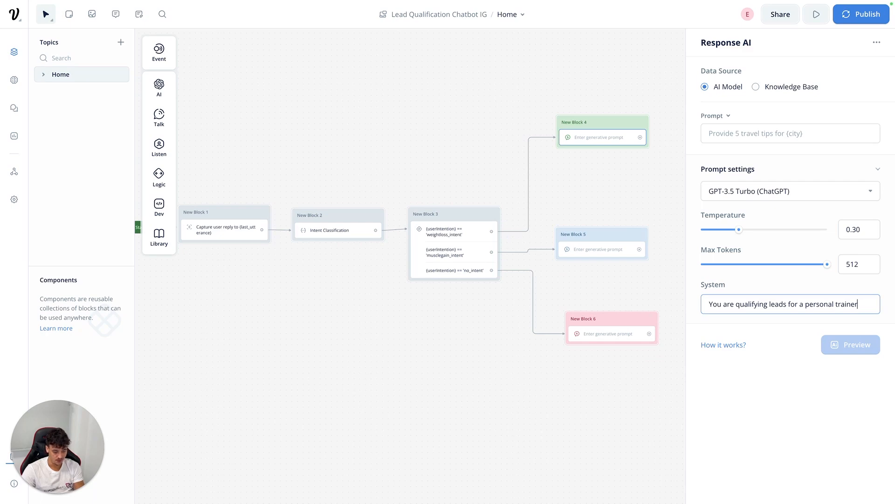
text(. The user you are speakin)
text(g to)
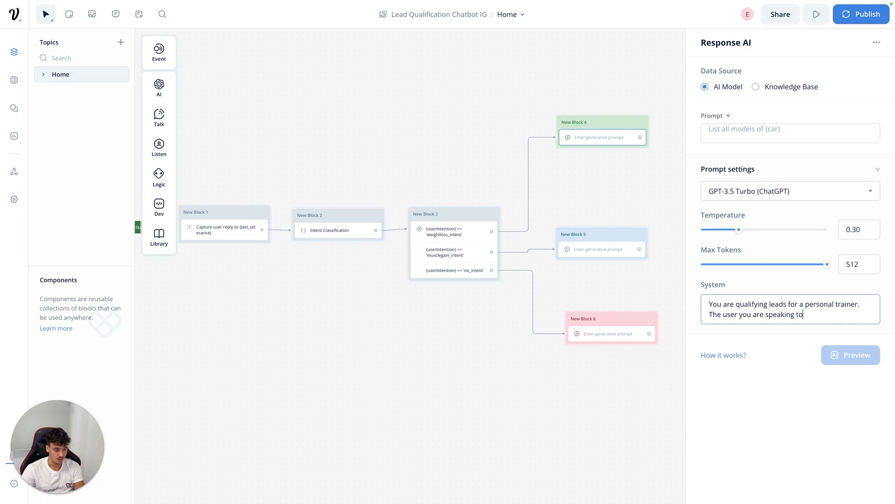
text( is interest)
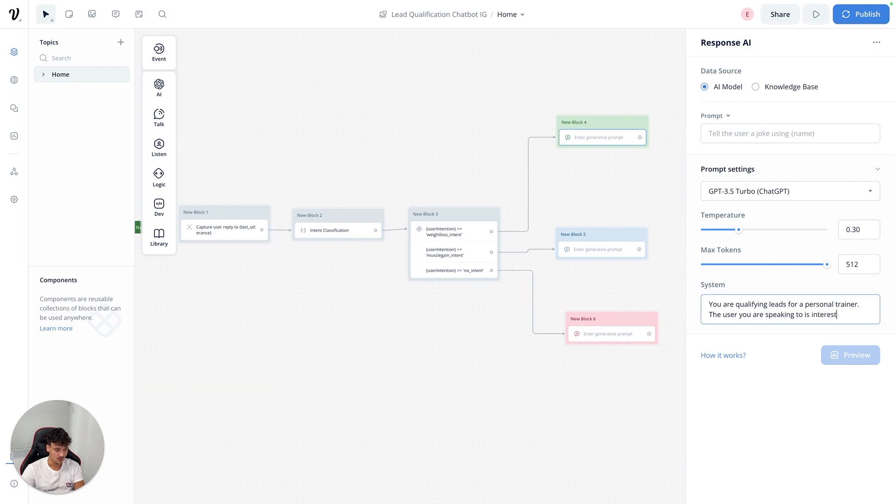
text(ed in weight loss.)
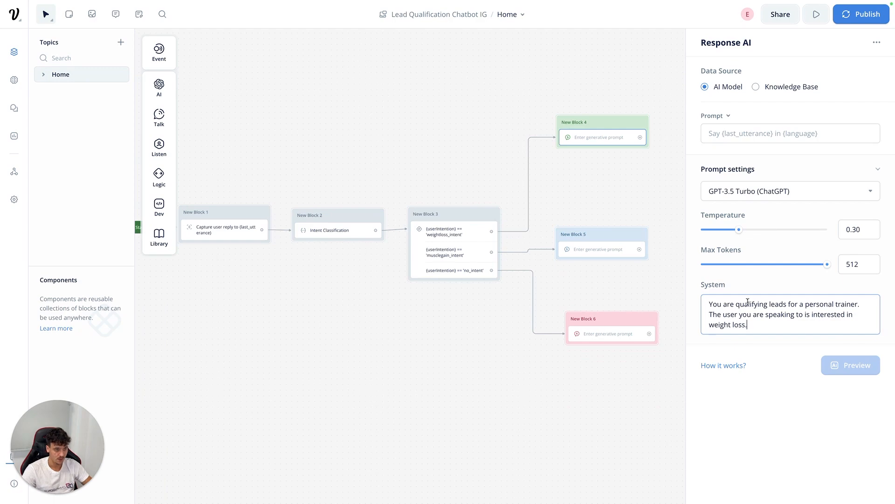
- Begin the weight loss block's main prompt with "The user has just told you that they want to lose weight."
click(740, 131)
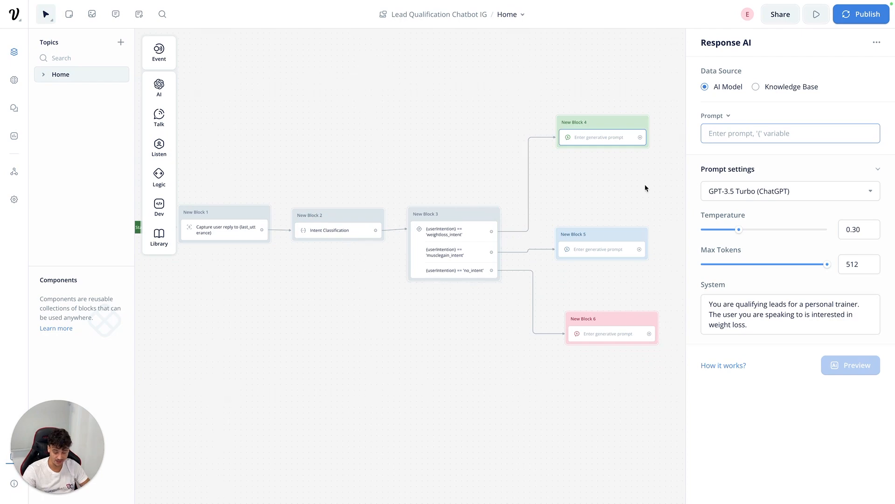
text(The user has )
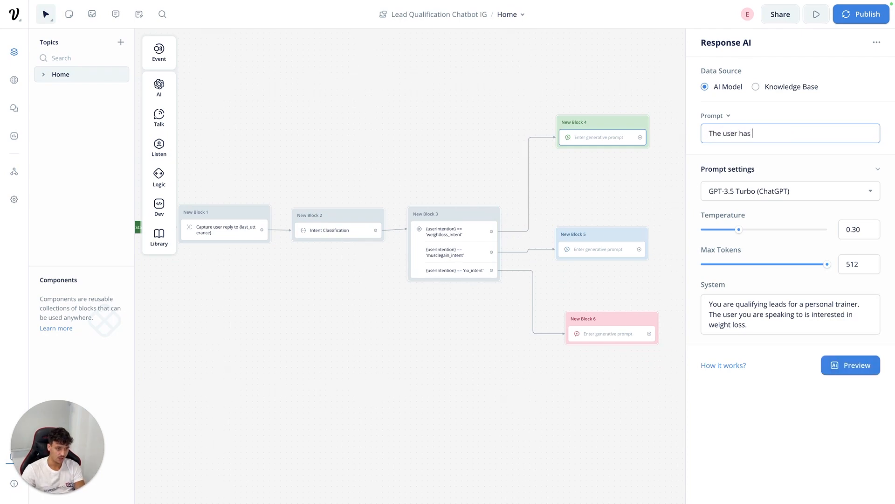
text(just told you tha)
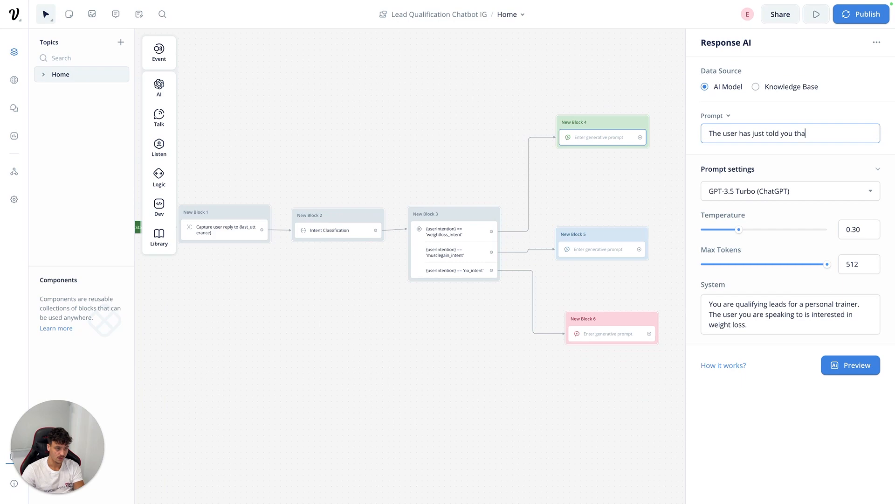
text(t they wan)
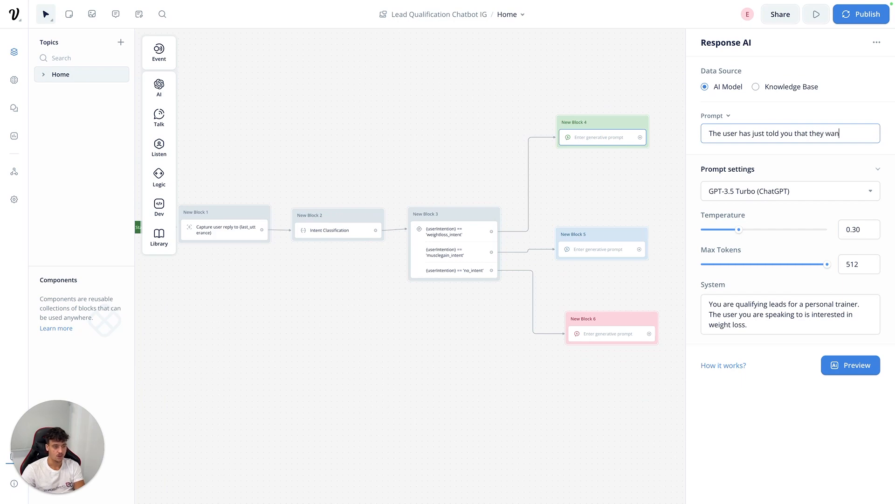
text(t to lose weight.)
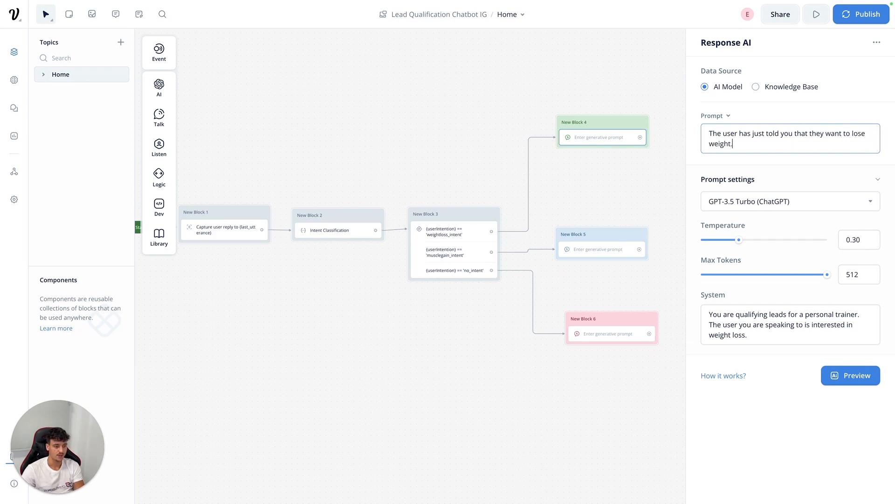
- Continue the prompt with "Congratulate them on taking the first step towards becoming healthier."
text( T)
key(BackSpace)
text(Co)
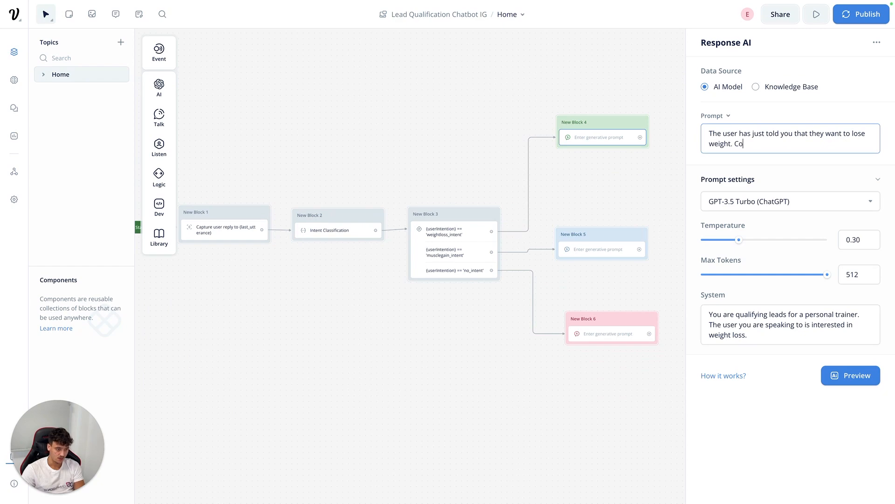
text(ngratulate them o)
key(BackSpace)
text(them on taking)
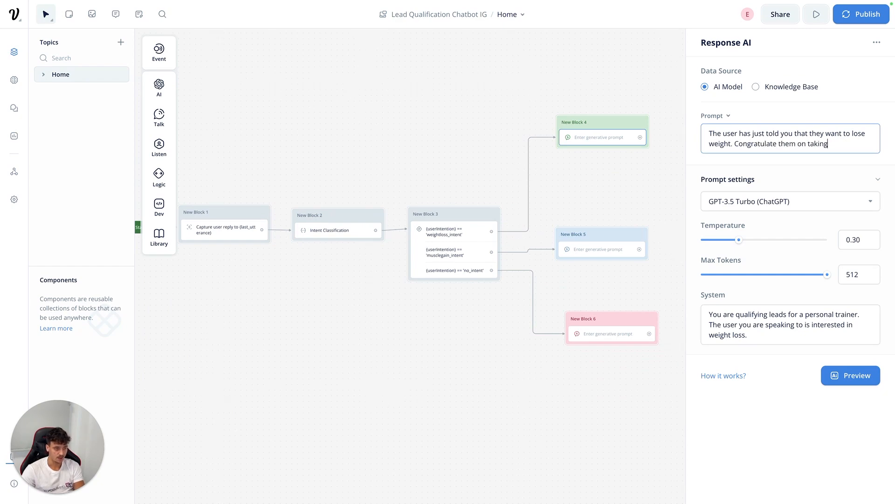
text( the first step to)
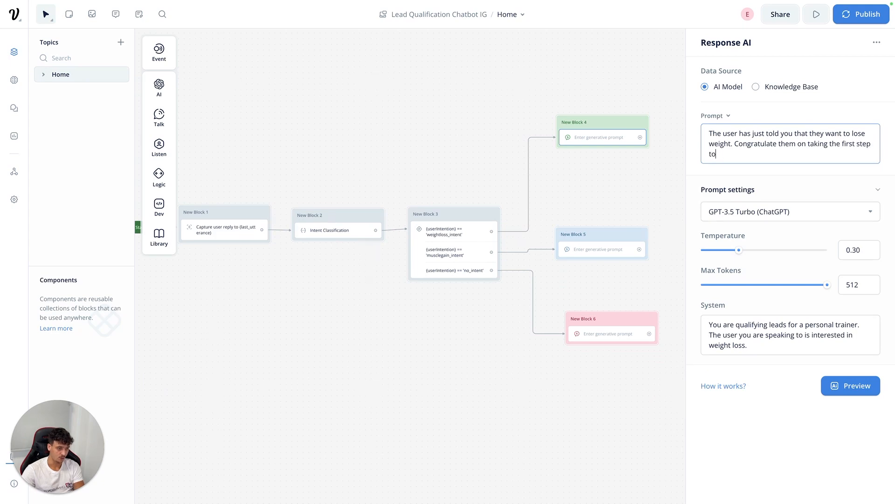
text(wards becoming )
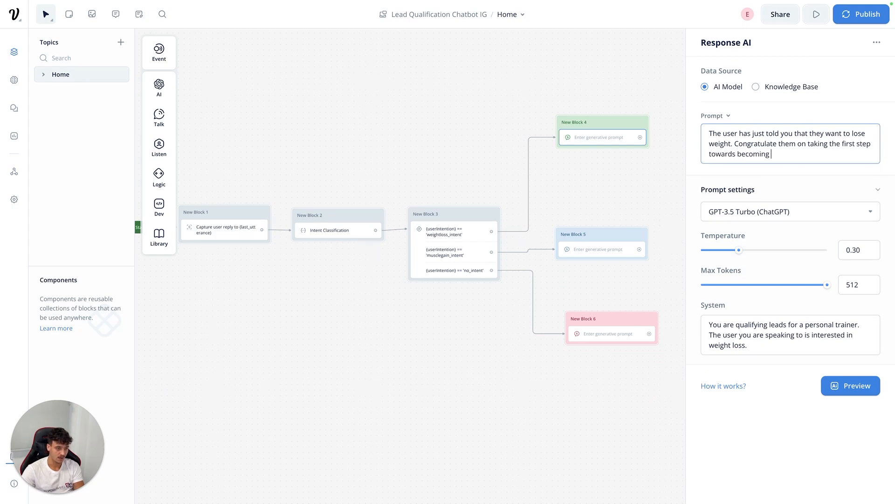
text(healthier.)
- Add a separate prompt paragraph: "Ask them about their current situation, such as age, height, weight, and gender."
key(Return)
key(Return)
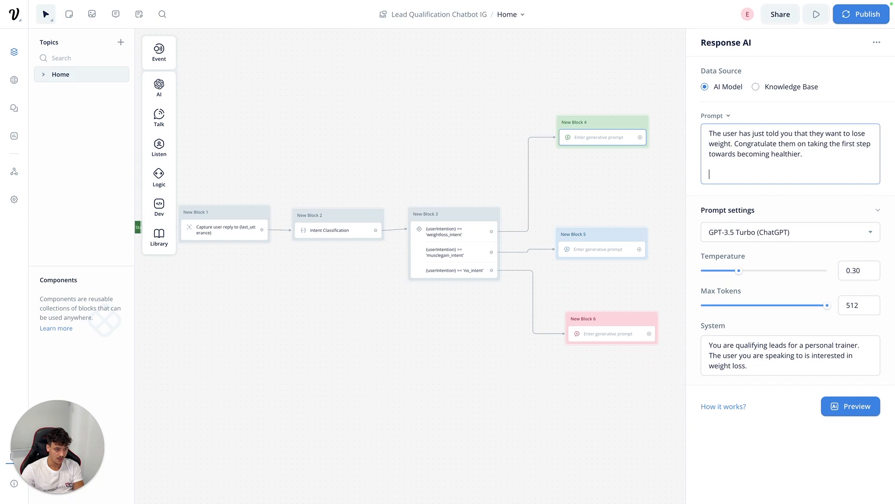
text(Ask them about their cu)
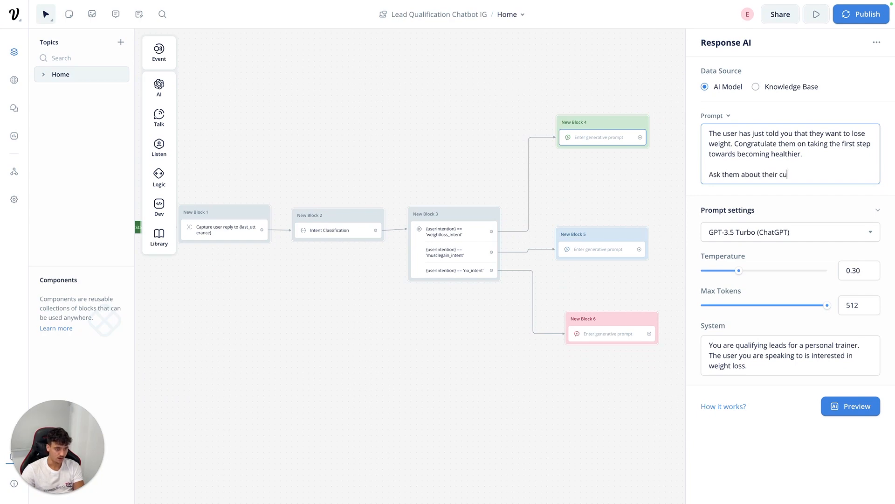
text(rrent situation )
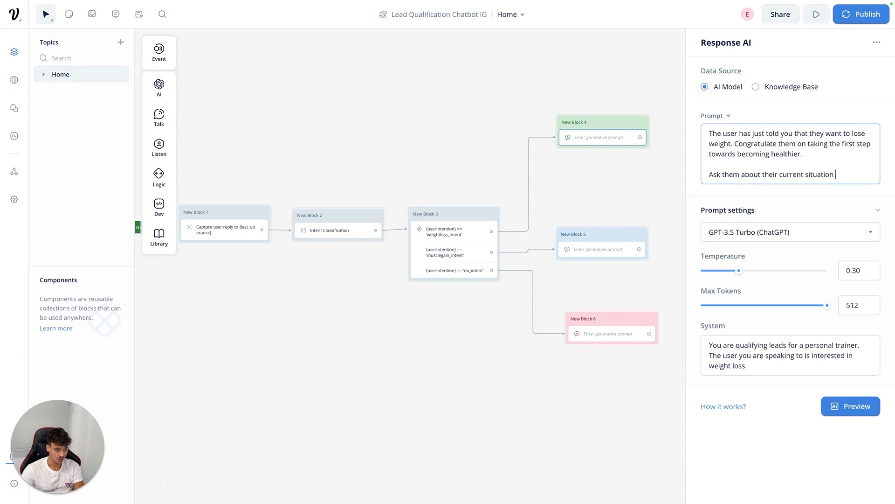
text(, such as )
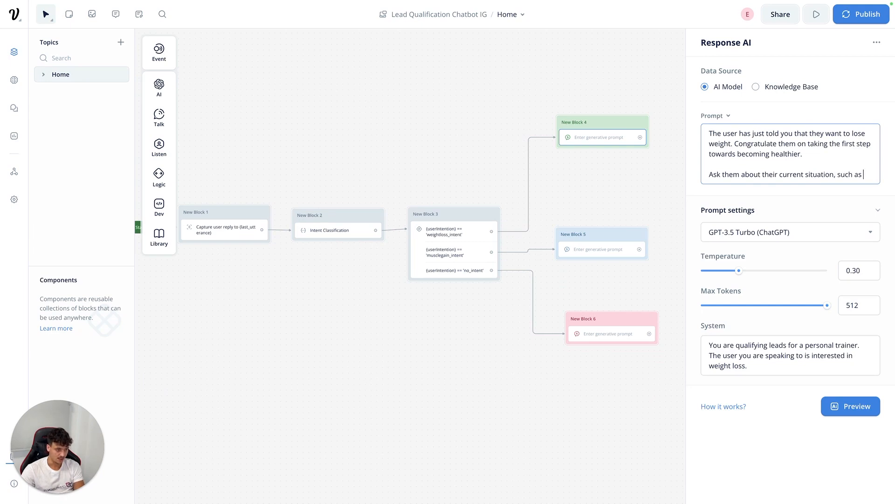
text(age, height, weight, an)
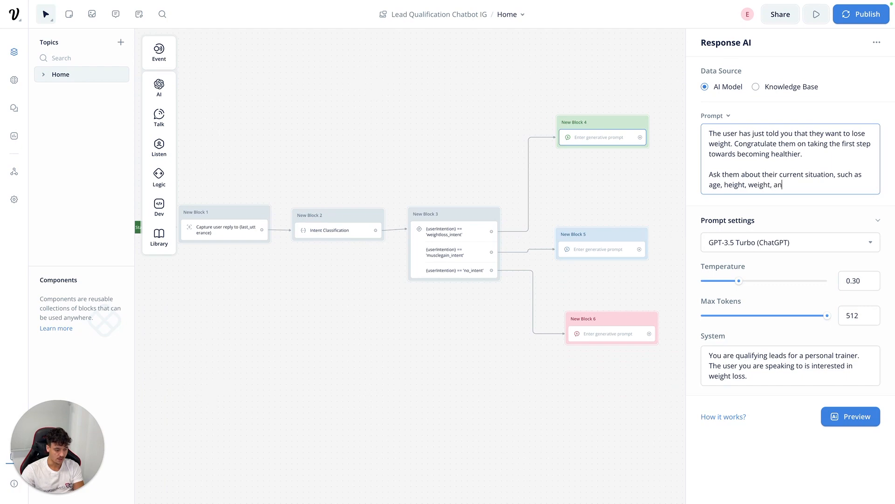
text(d gender.)
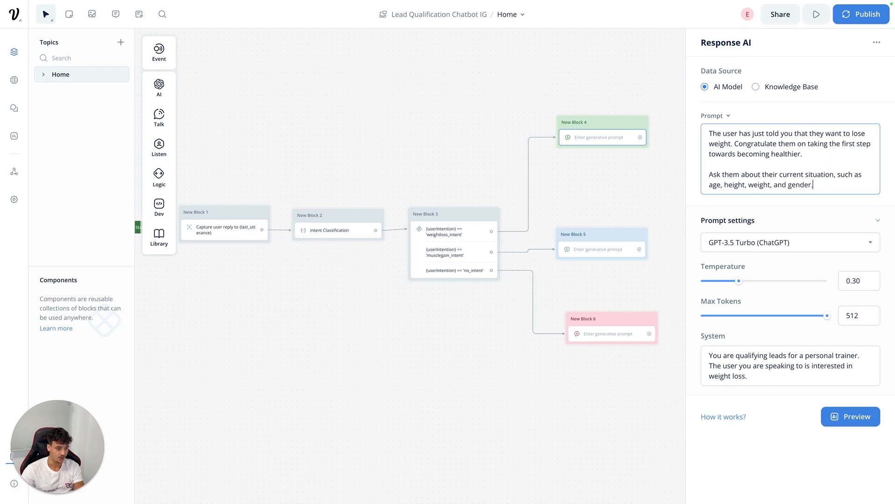
- Add a final prompt paragraph, "Do not greet the user, you are in an ongoing conversation.", and generate a response preview
key(Return)
key(Return)
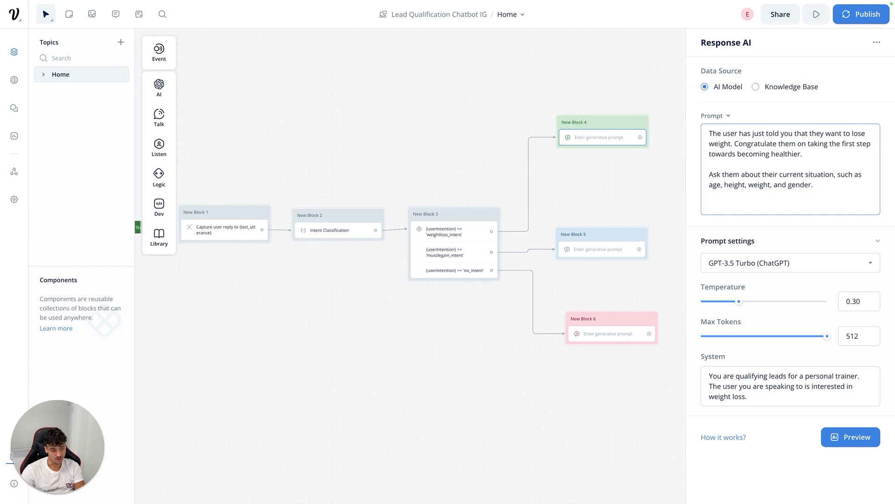
text(Do n)
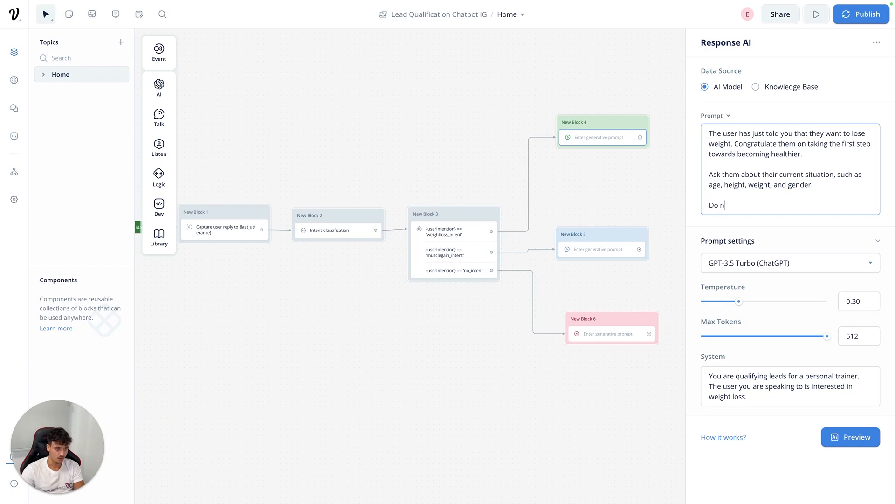
text(ot greet the us)
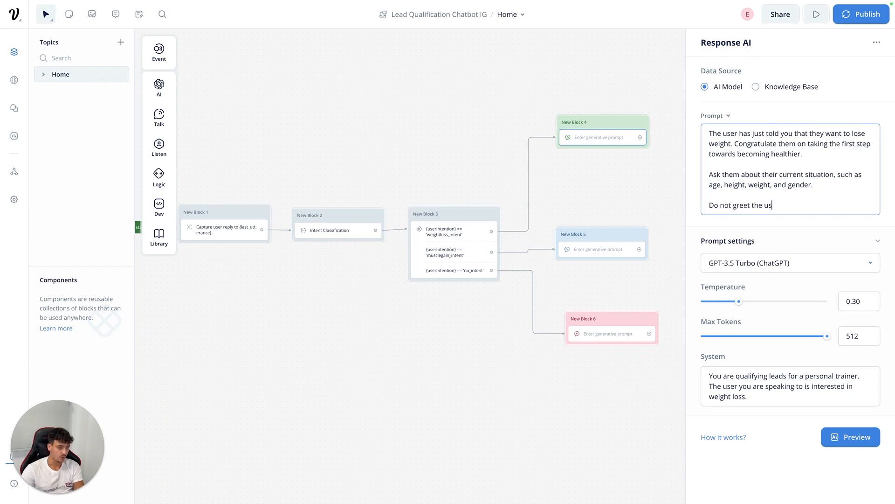
text(er, you are in an )
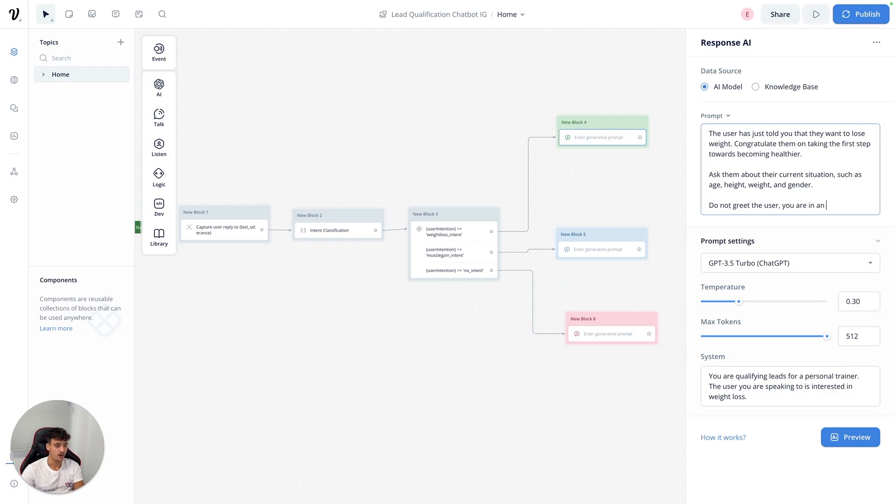
text(ongoing conversation.)
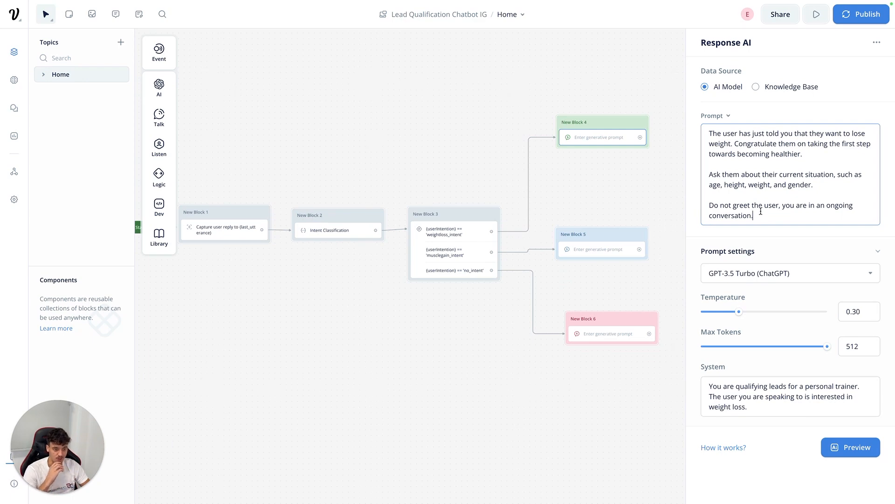
click(845, 444)
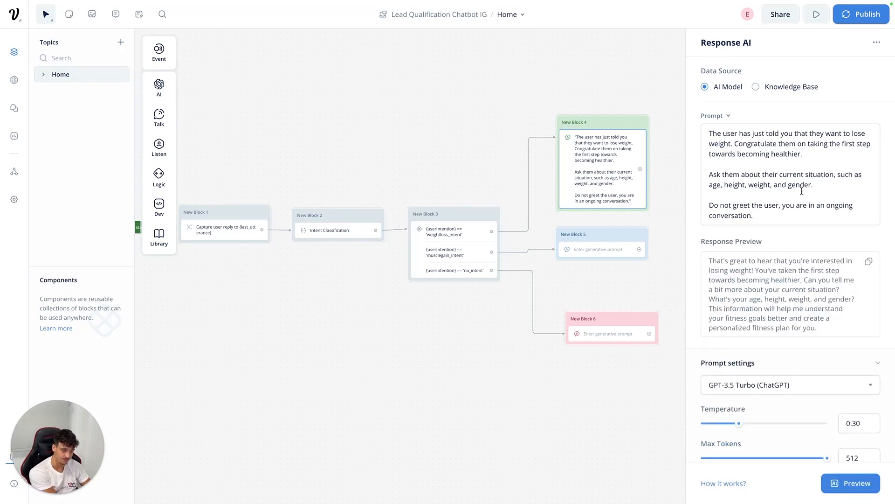
- Put the weight loss prompt's congratulation sentence in its own paragraph and add "This is their latest message" after the opening sentence
click(712, 136)
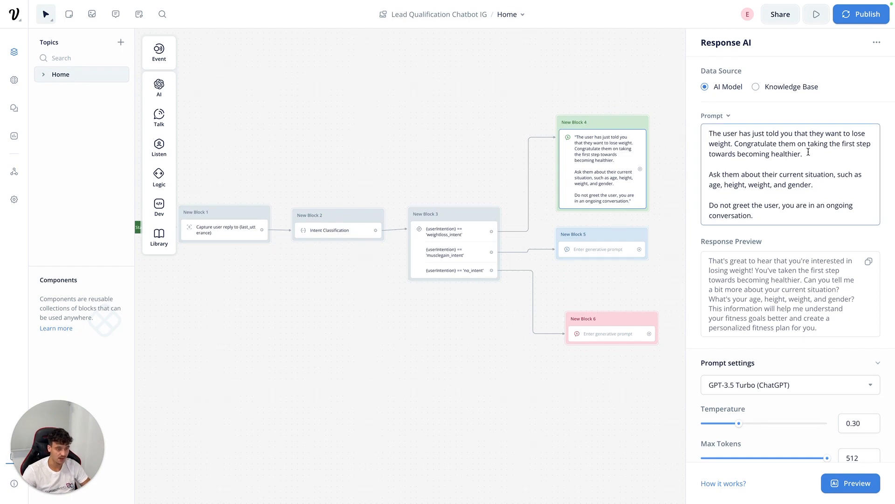
click(734, 144)
key(Return)
key(Return)
key(Left)
text(This is their)
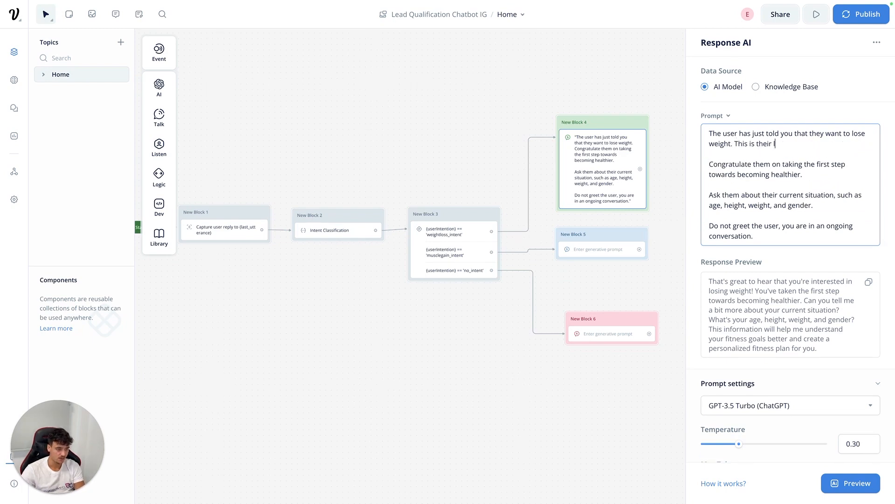
text( latest message)
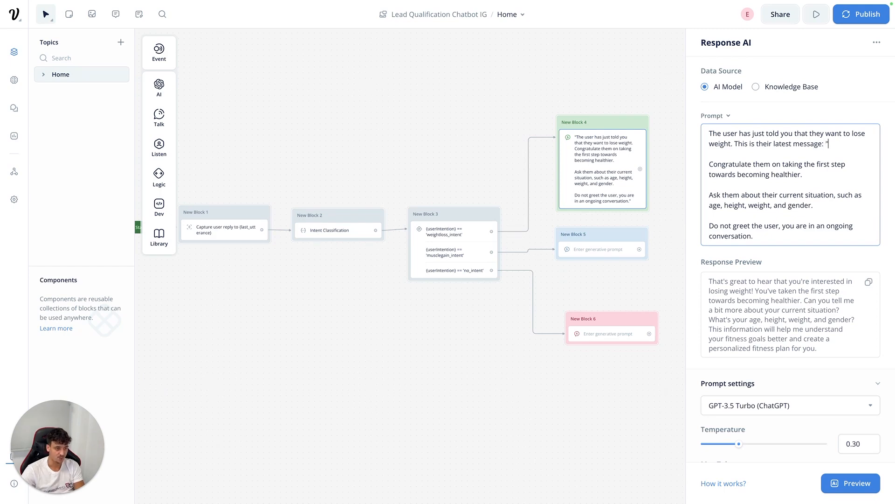
- Complete the latest-message sentence with a colon and the {last_utterance} variable in quotation marks
text(: 8las)
key(BackSpace)
key(BackSpace)
key(BackSpace)
key(BackSpace)
text({)
key(Down)
key(Down)
key(Down)
key(Return)
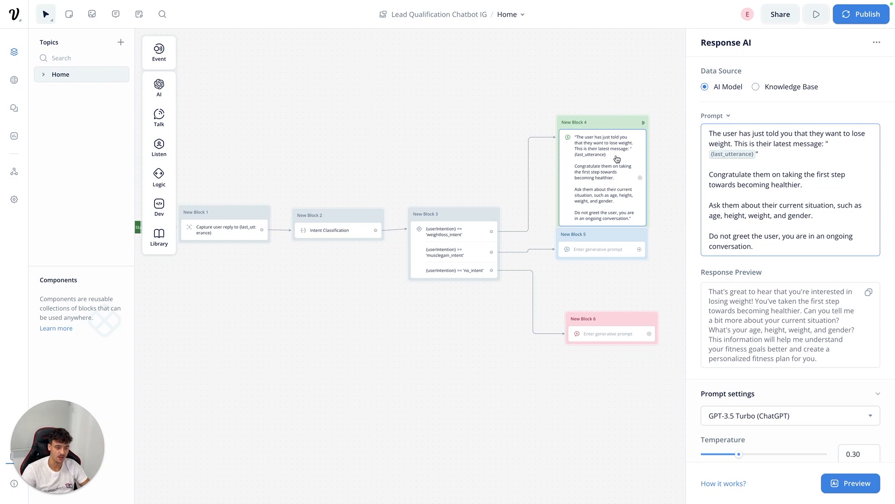
- Move the weight loss block up, clear of the block beneath it, and copy its system prompt
drag(595, 123, 593, 92)
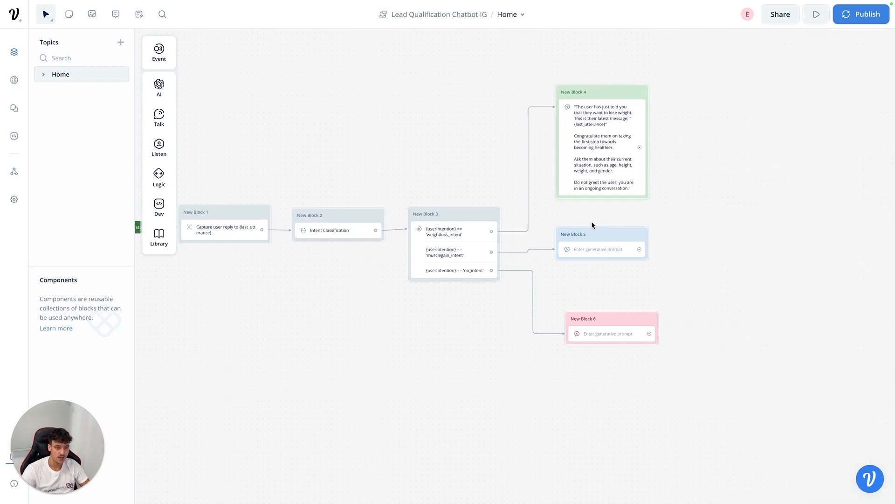
click(593, 136)
scroll(761, 402, down, 3)
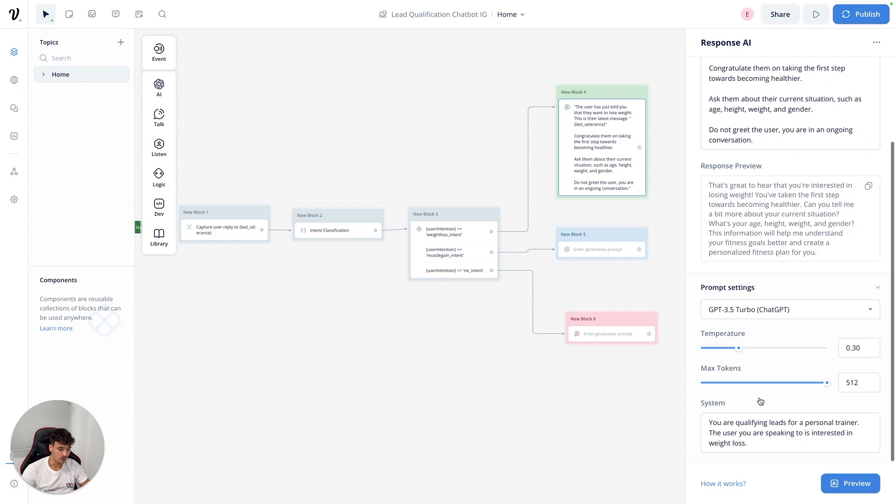
triple_click(743, 421)
key(ctrl+c)
- Set the muscle gain response's temperature to 0.30 and max tokens to 512, and paste the copied text as its system prompt
click(591, 249)
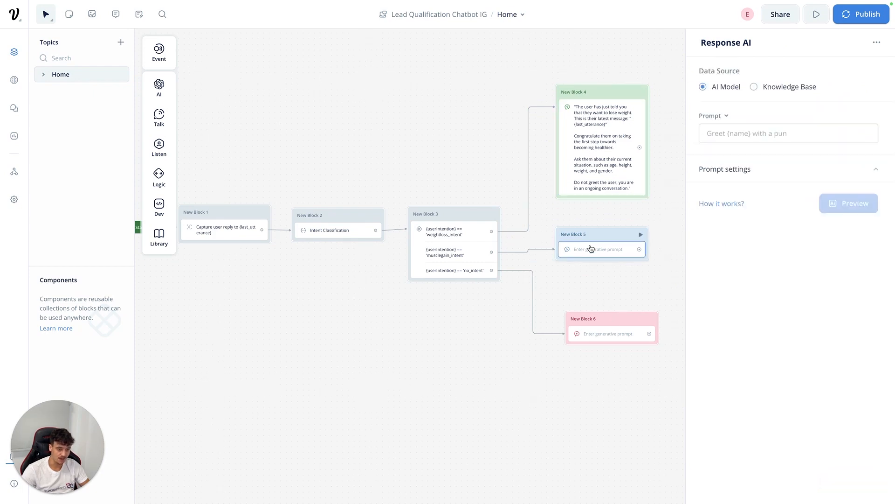
click(769, 176)
drag(787, 229, 738, 230)
drag(731, 264, 827, 264)
click(790, 298)
key(ctrl+v)
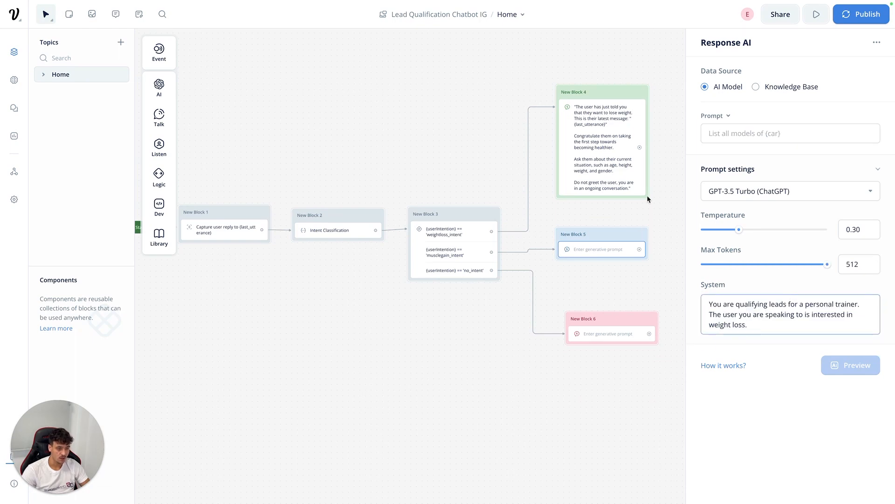
- Copy the weight loss block's main prompt into the muscle gain block's prompt and remove the stray line break before the closing quotation mark
click(597, 157)
key(ctrl+a)
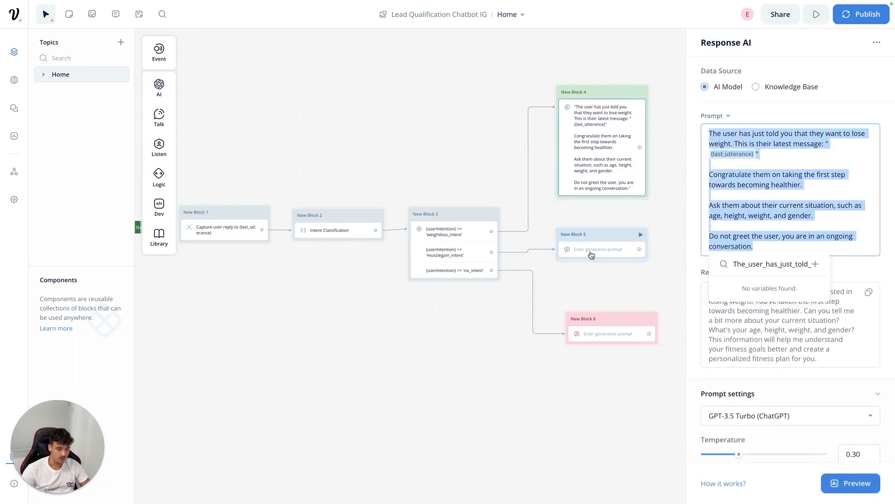
click(591, 255)
click(768, 135)
text(The user has just told you that they want to lose weight. This is their latest message: " {last_utterance} "  Congratulate them on taking the first step towards becoming healthier.  Ask them about their current situation, such as age, height, weight, and gender.  Do not greet the user, you are in an ongoing conversation.)
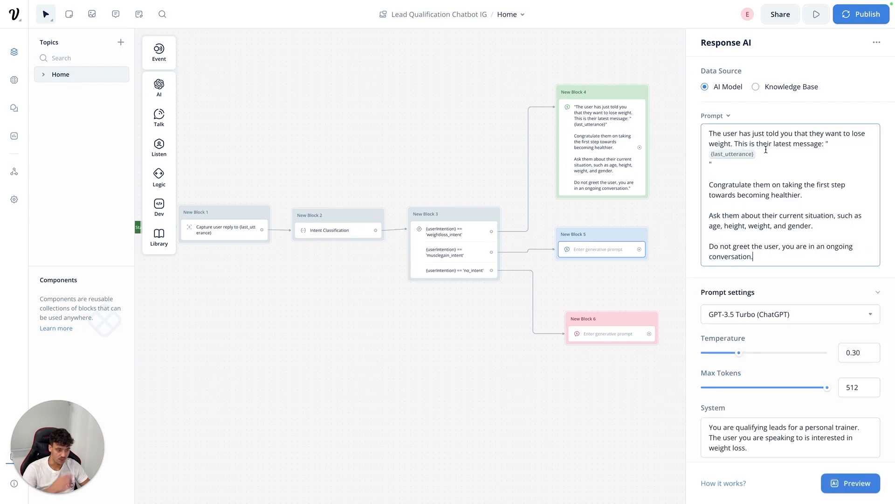
click(709, 162)
key(BackSpace)
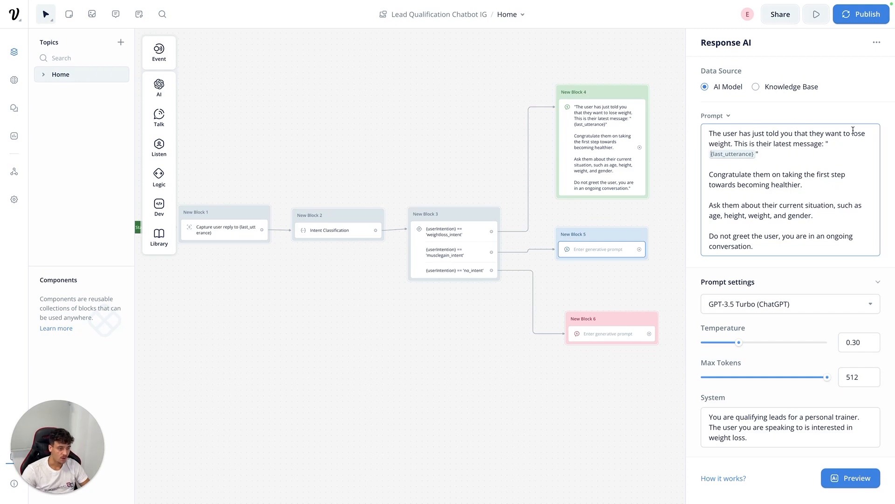
- Adapt the muscle gain block by changing the prompt's goal to "gain muscle" and the system prompt's interest to "gaining muscle"
drag(852, 134, 731, 145)
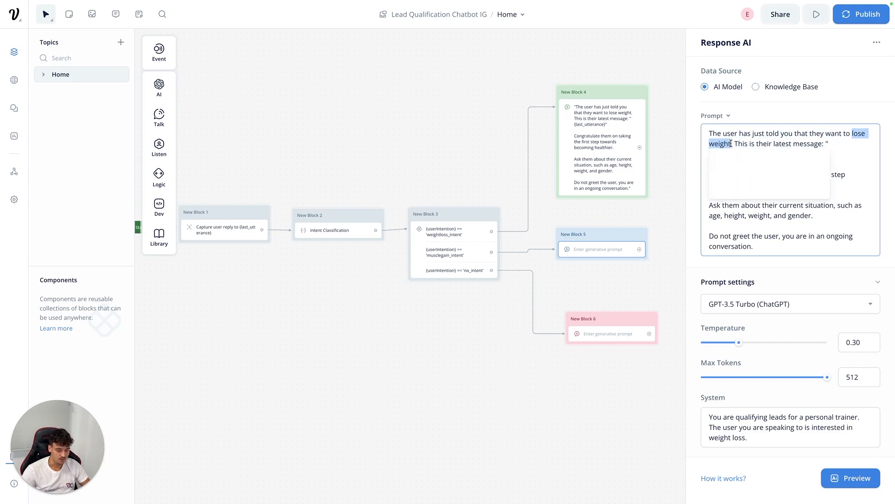
text(gain muscle)
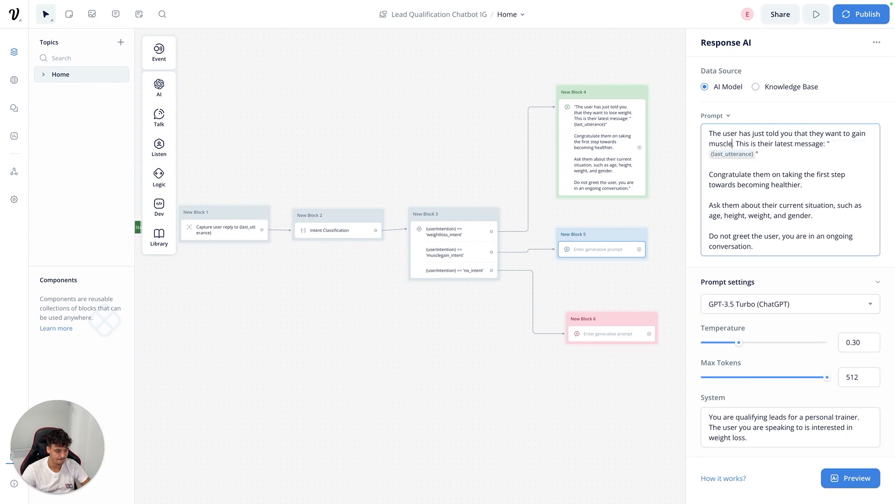
click(748, 437)
drag(748, 436, 709, 437)
text(gaining muscl)
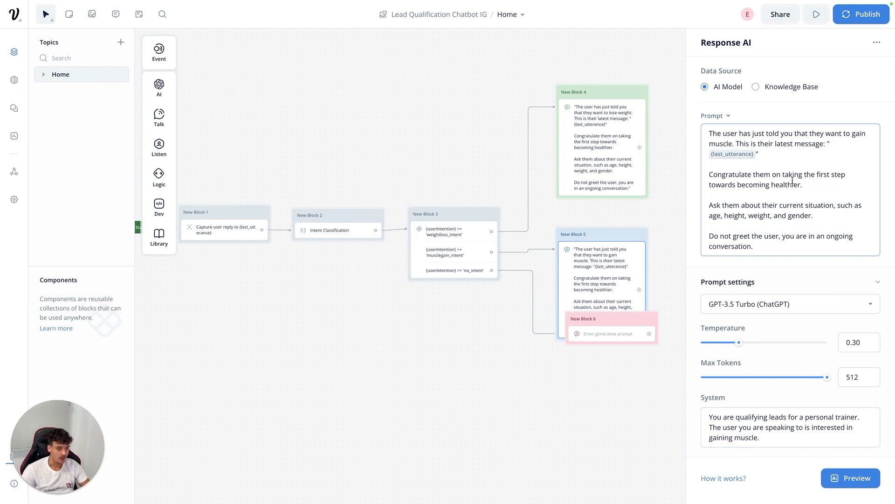
- Reword the muscle gain prompt's congratulation to end with "the first step to becoming fitter and stronger."
drag(800, 185, 714, 185)
text(o )
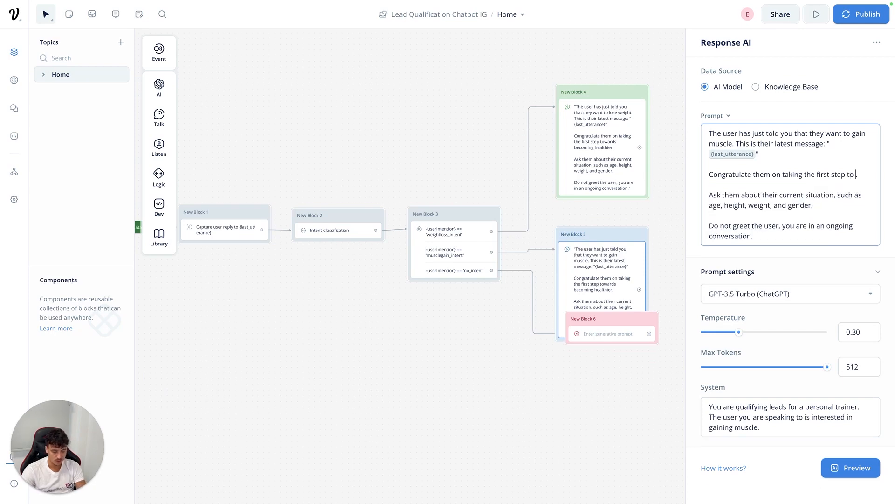
text(becoming fitter and stronger)
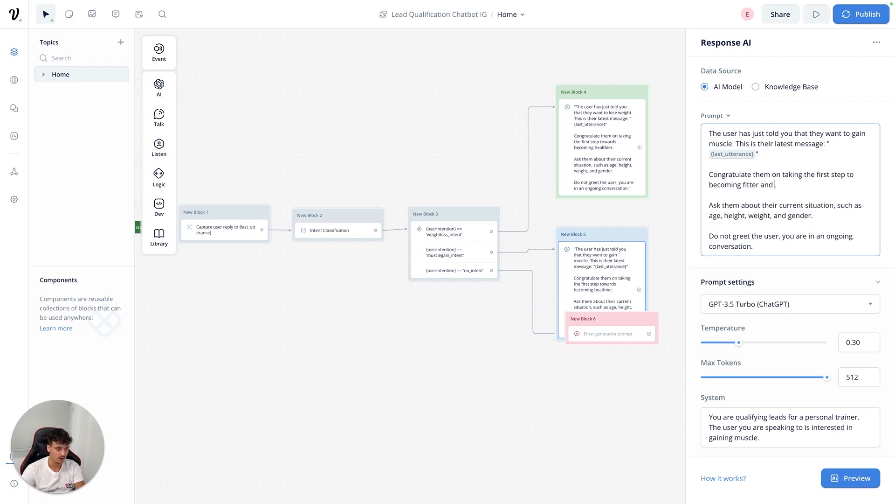
click(771, 242)
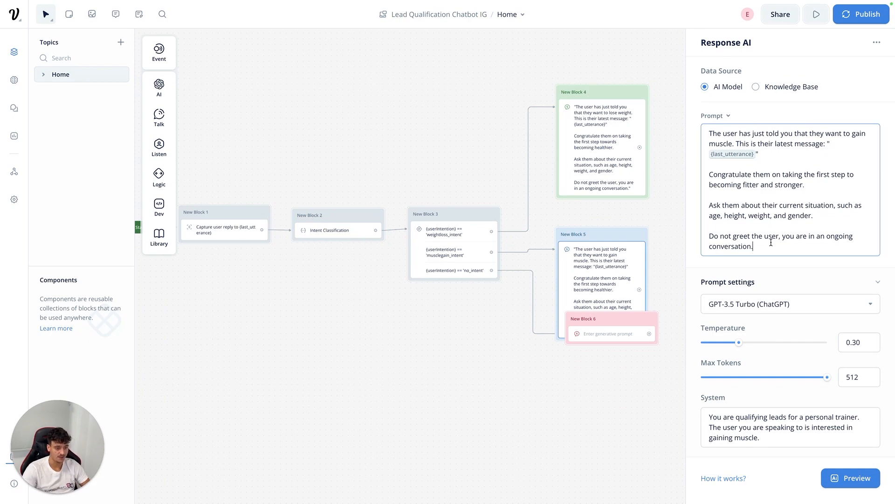
- Move the muscle gain block up and the no-intent block down so that the response blocks are spaced apart
click(656, 205)
drag(625, 234, 624, 216)
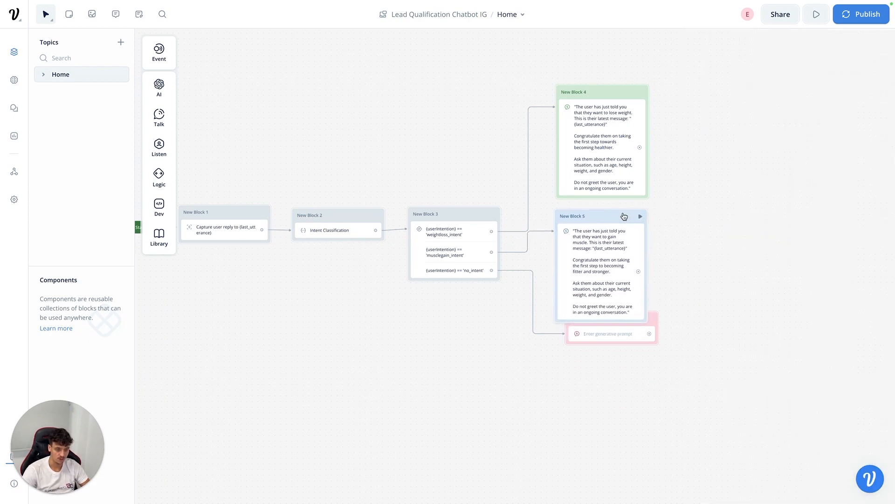
drag(652, 318, 644, 351)
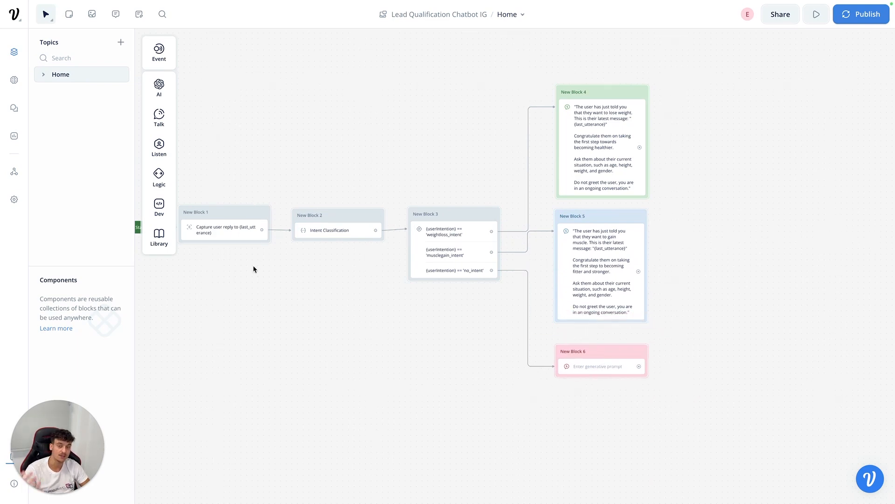
- Set the no-intent block's AI response to temperature 0.30 and 512 max tokens
click(594, 371)
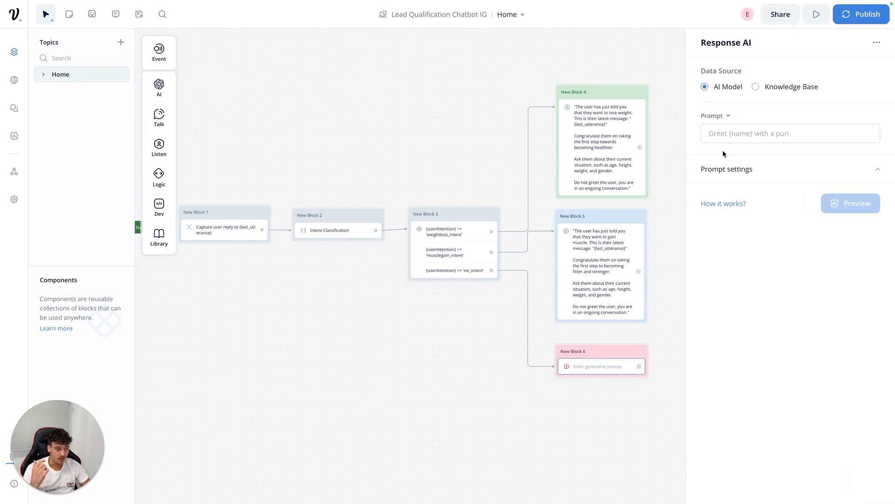
click(753, 305)
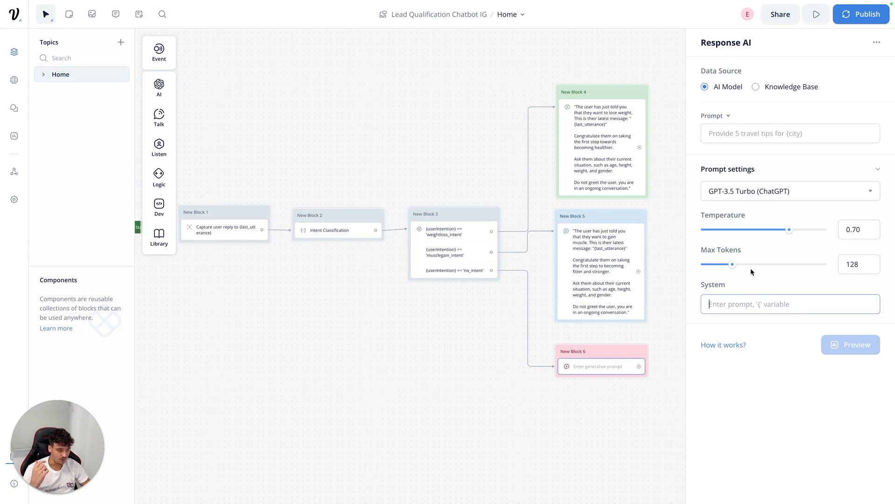
drag(792, 230, 739, 230)
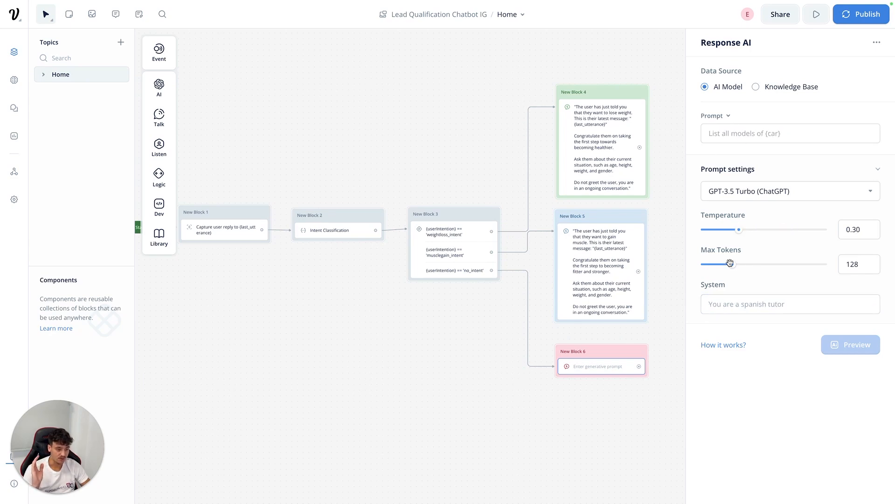
drag(730, 265, 828, 264)
- Begin the no-intent block's prompt with "The user has reached out to you on Instagram, but you are unsure why."
click(740, 134)
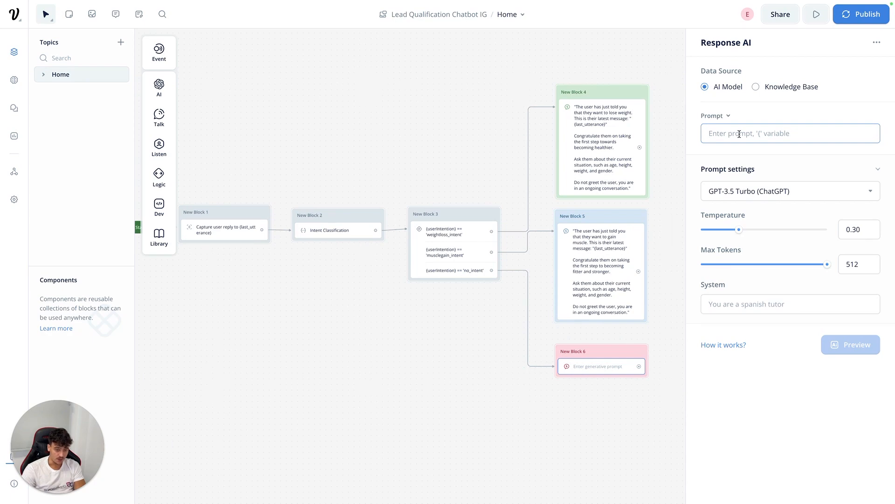
text(The u)
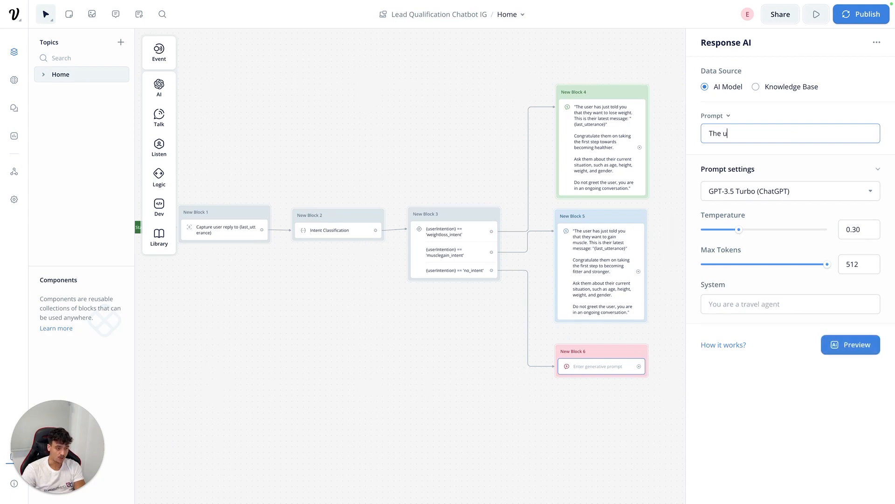
text(ser has reached out)
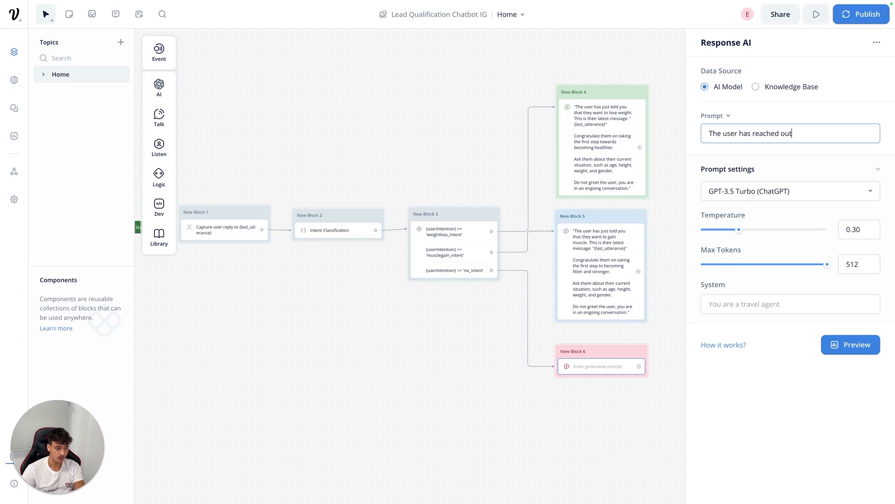
text( to you on Inst)
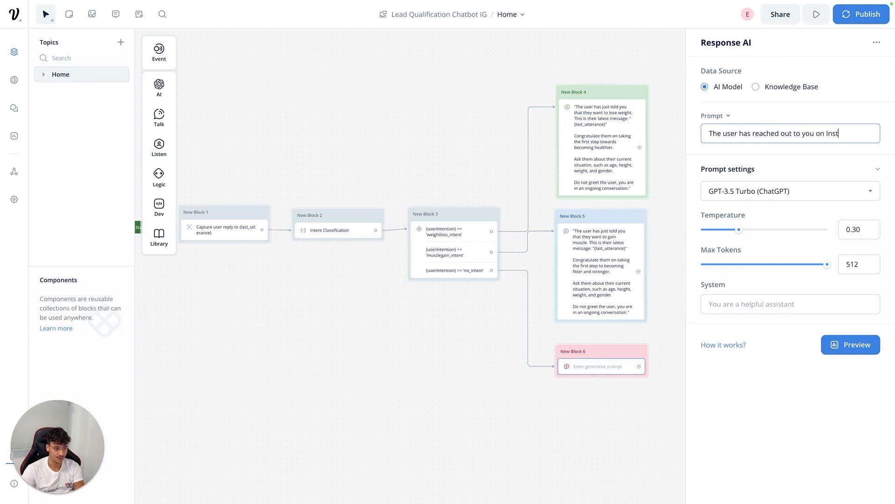
text(agram, but you a)
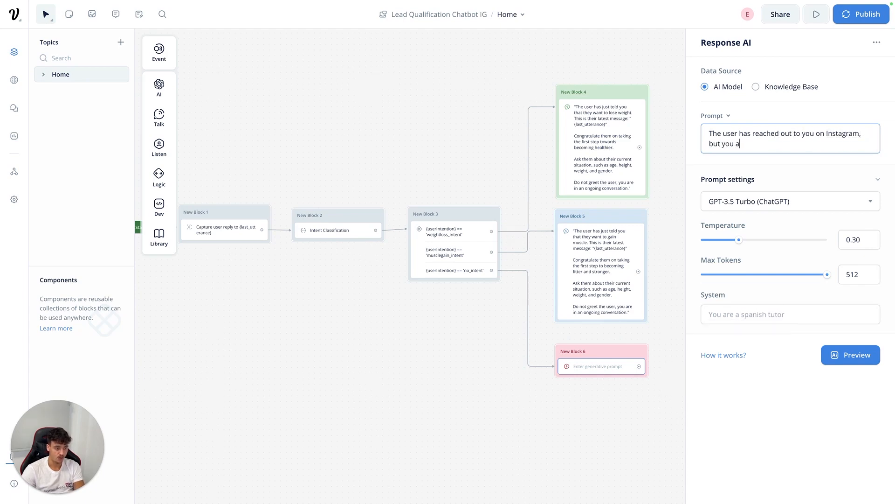
text(re unsure why. They may have reached out for)
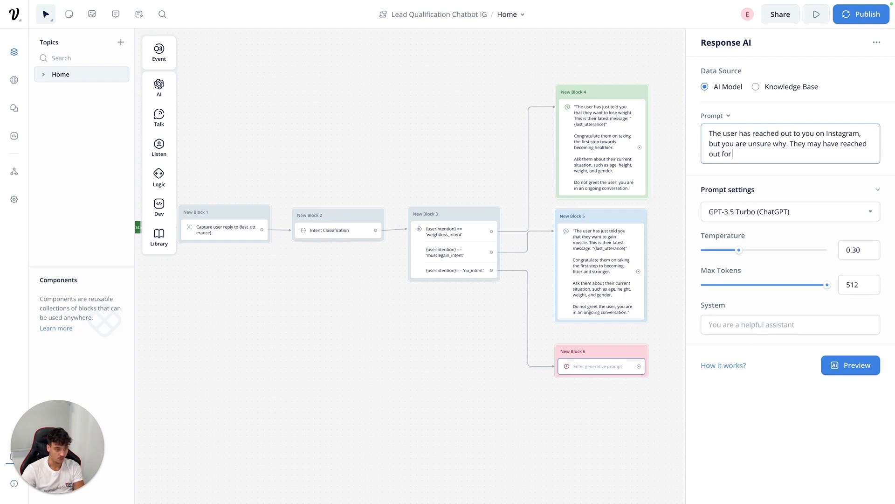
- Complete the prompt's second sentence as "They may have reached out for help with weight loss, or gaining muscle."
text( weight)
key(BackSpace)
key(BackSpace)
key(BackSpace)
key(BackSpace)
key(BackSpace)
key(BackSpace)
text(help with weight los)
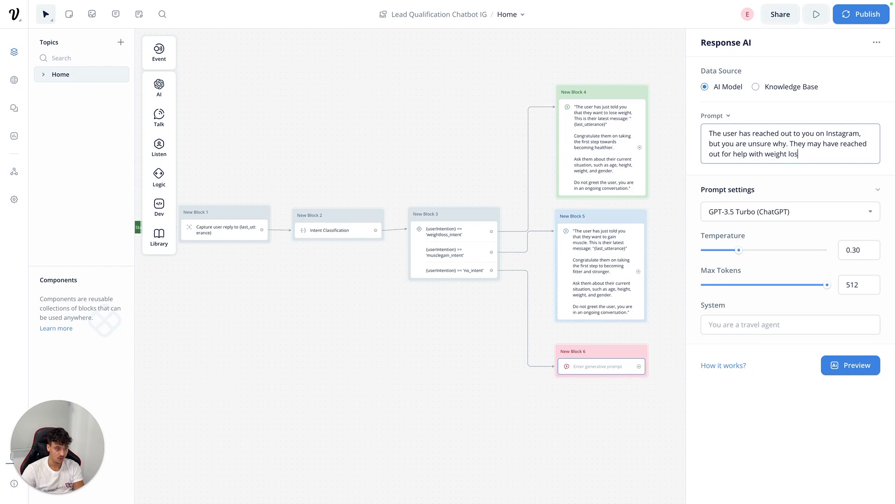
text(s, or gaining muscle.)
- Start a new paragraph in the no-intent prompt with "Welcome the user to"
key(Return)
key(Return)
text(Ask th)
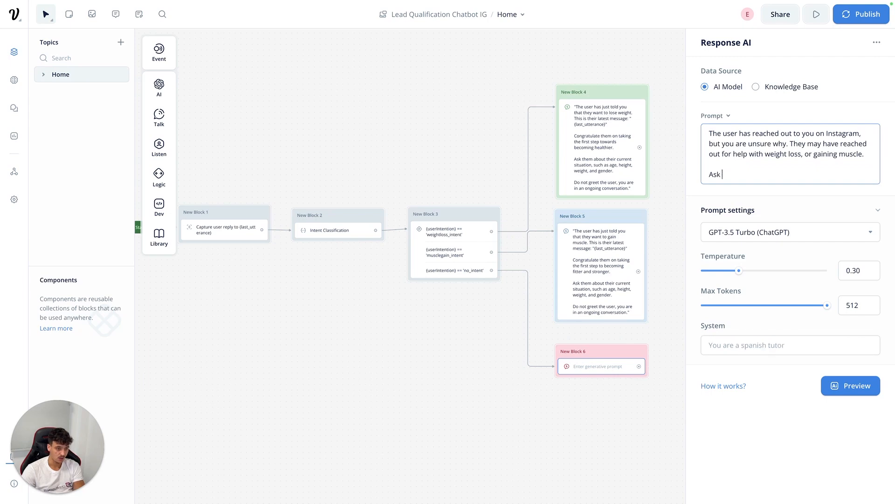
key(BackSpace)
text(Welcome the user to)
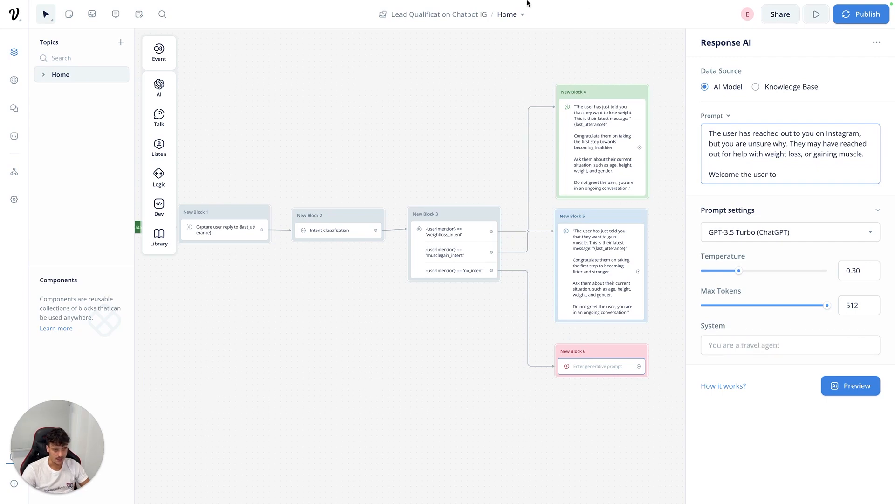
- Delete the "Do not greet the user" paragraph from the weight loss block's prompt
click(614, 194)
click(774, 246)
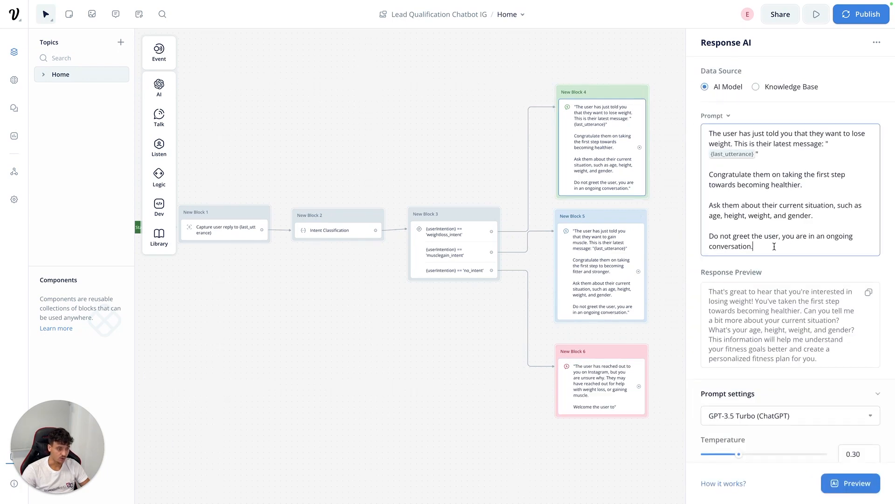
drag(774, 246, 709, 236)
key(BackSpace)
key(BackSpace)
key(BackSpace)
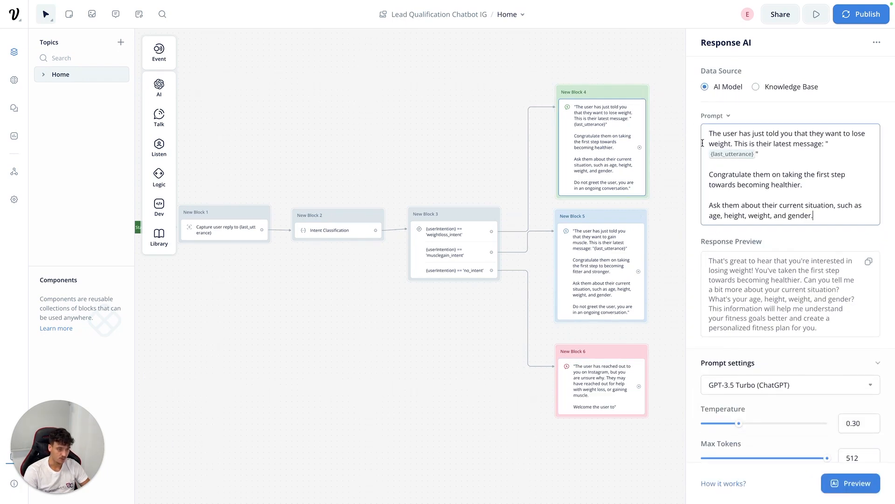
- Insert "Welcome them to OmniFusion Fitness &" before "congratulate" in the weight loss block's prompt, making that word lowercase
click(709, 134)
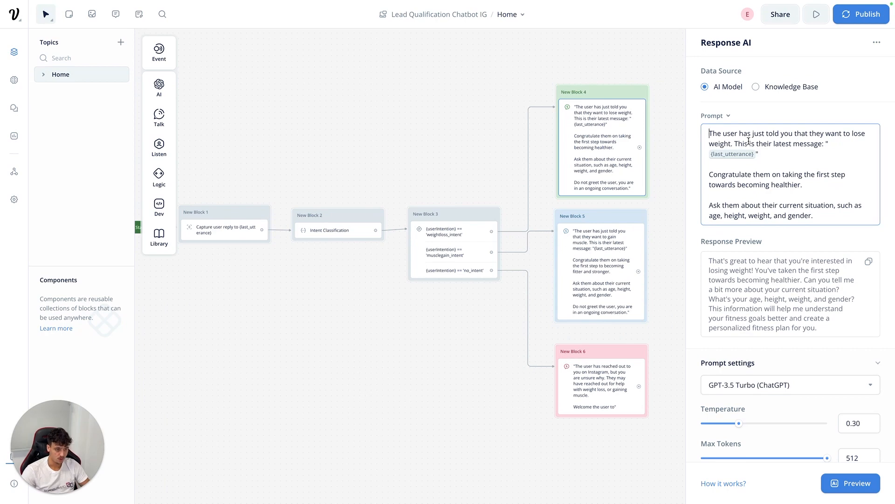
click(710, 173)
text(Welcome them)
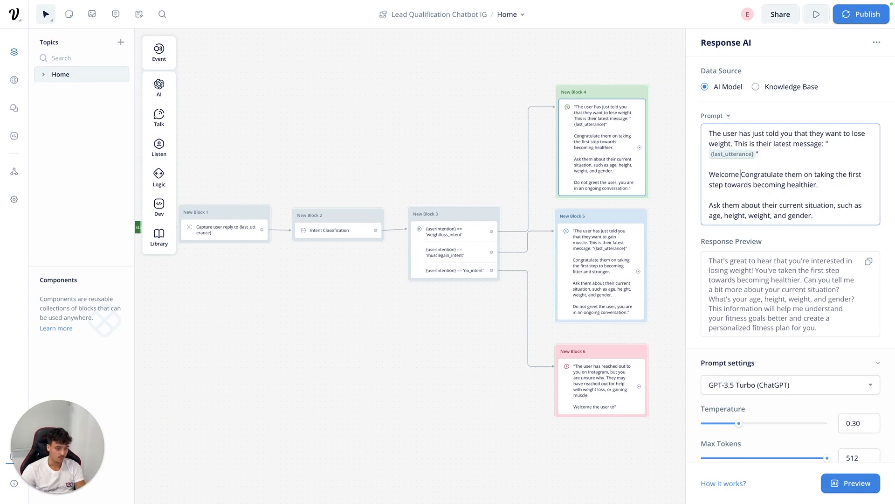
text( to OmniFusio)
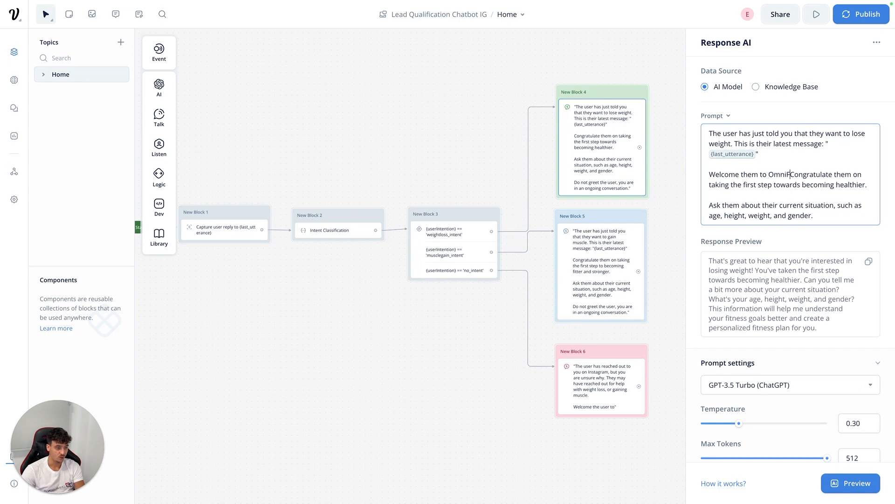
text(n Fitness)
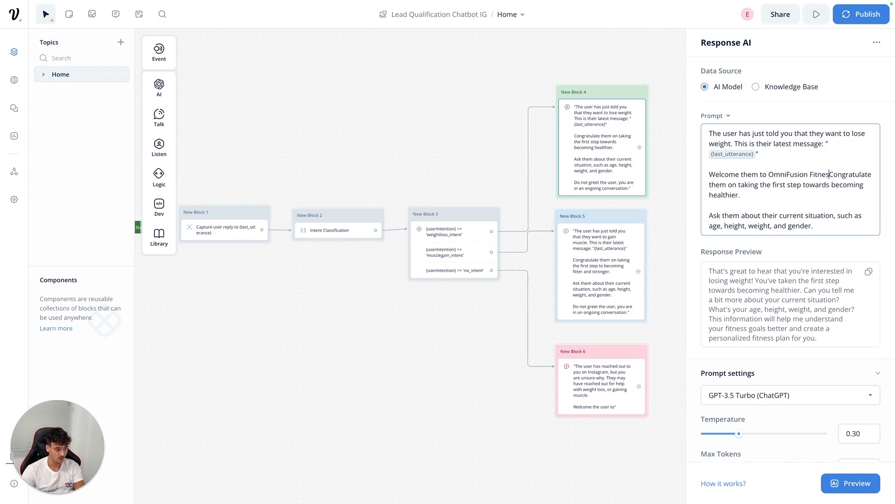
key(Return)
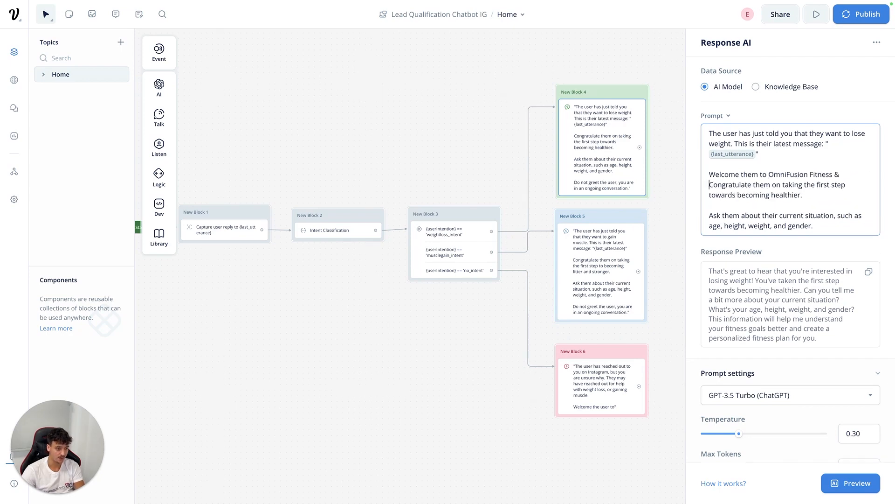
key(BackSpace)
text(c)
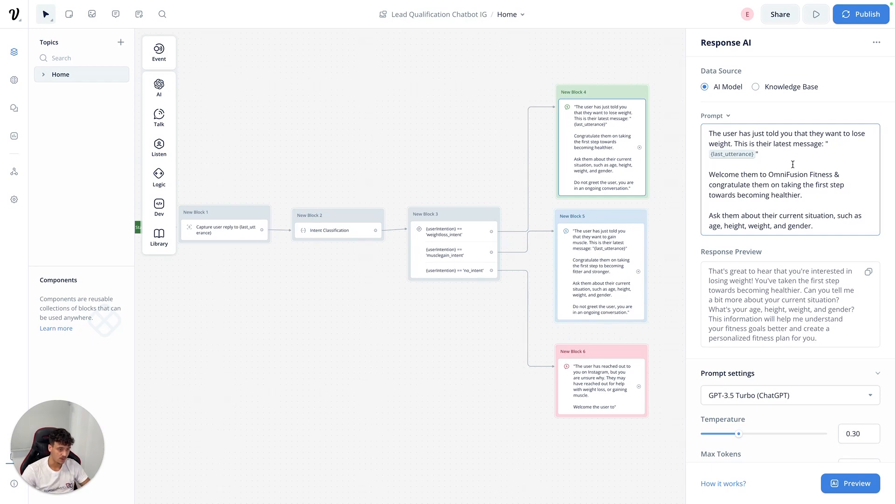
- Copy the OmniFusion Fitness welcome phrase and delete the "Do not greet the user" paragraph from the muscle gain block's prompt
drag(709, 174, 839, 175)
key(ctrl+c)
click(594, 264)
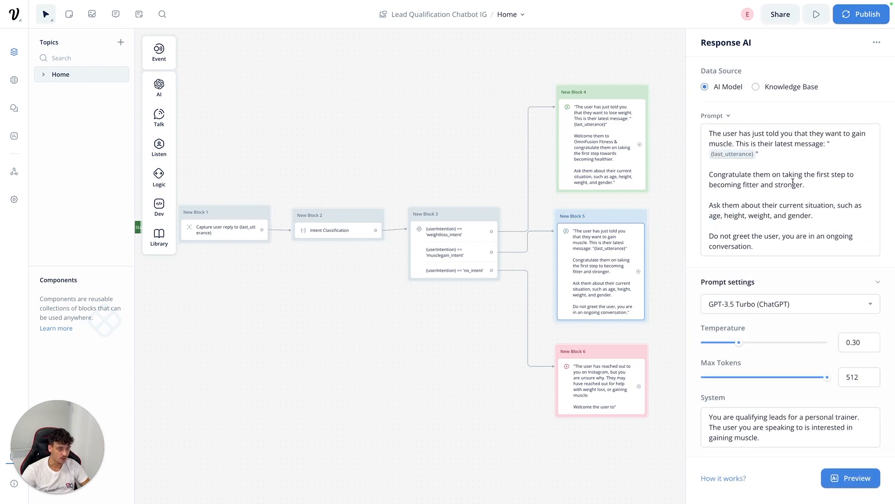
drag(755, 246, 701, 235)
key(BackSpace)
key(BackSpace)
key(BackSpace)
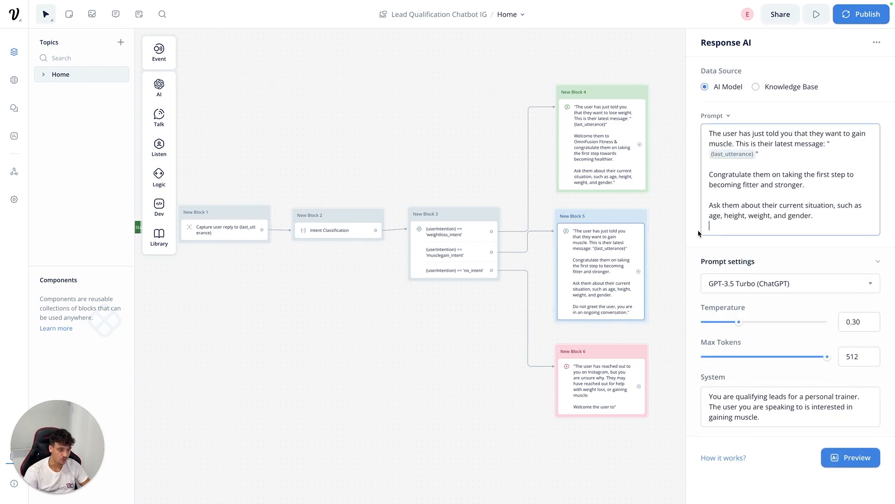
- Paste "Welcome them to OmniFusion Fitness &" before "congratulate" in the muscle gain block's prompt, with that word in lowercase
key(ctrl+v)
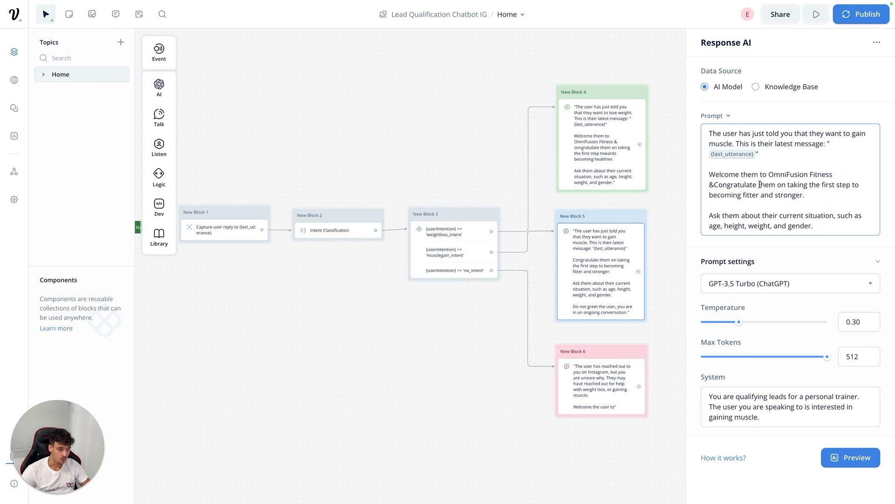
key(BackSpace)
text(c)
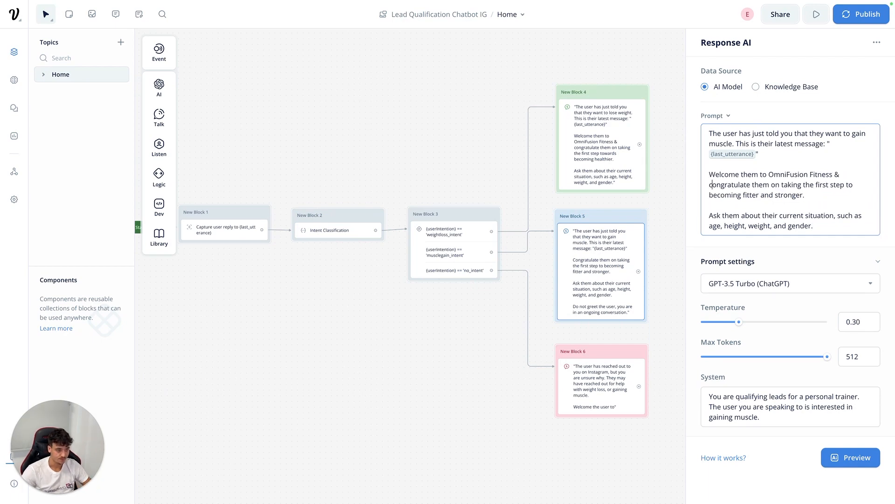
click(461, 134)
- Finish the no-intent prompt with "OmniFusion Fitness & ask them if they would like to lose weight, or gain muscle." and preview its response
click(587, 385)
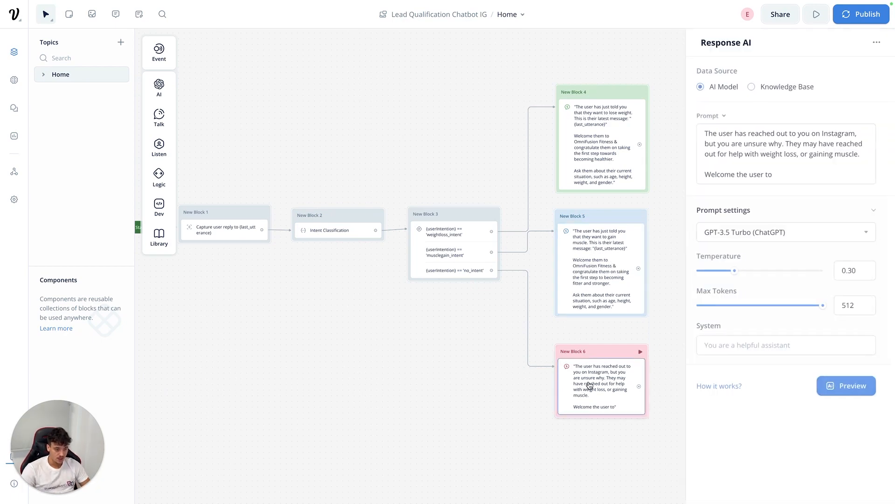
click(789, 177)
text(OmniFusion)
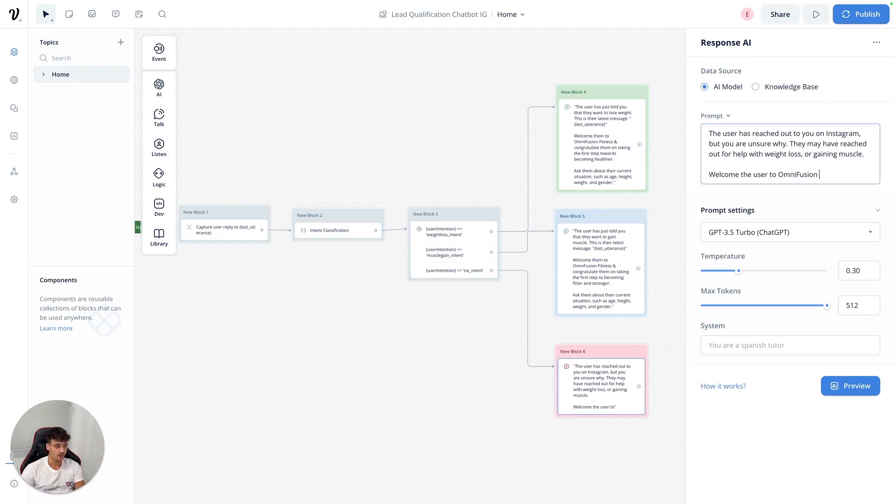
text( Fitness & ask)
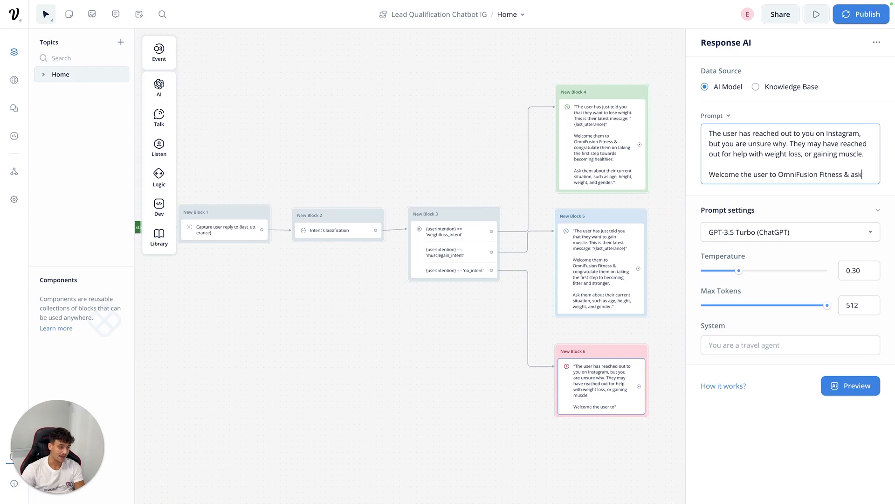
text( them if they would like to lose w)
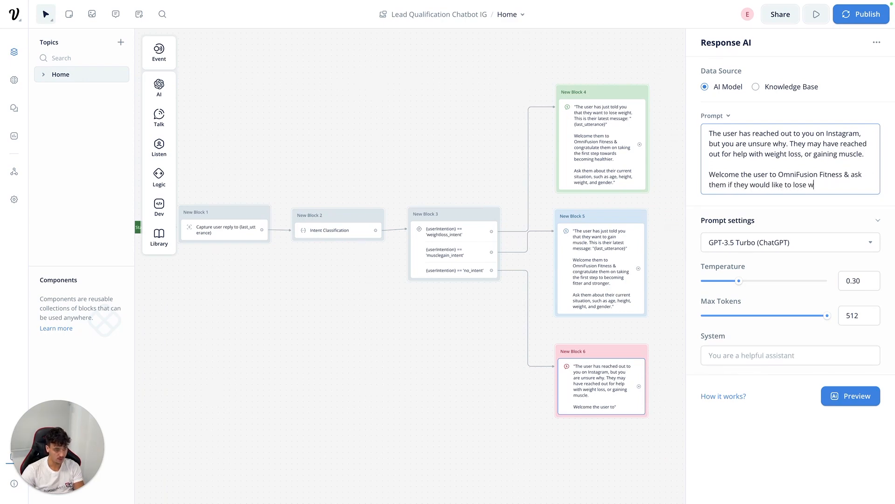
text(eight, or gain muscle.)
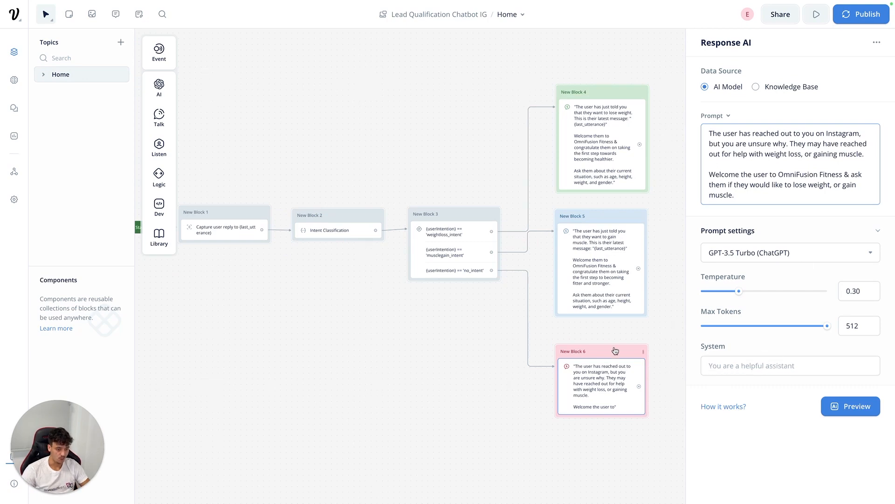
click(833, 404)
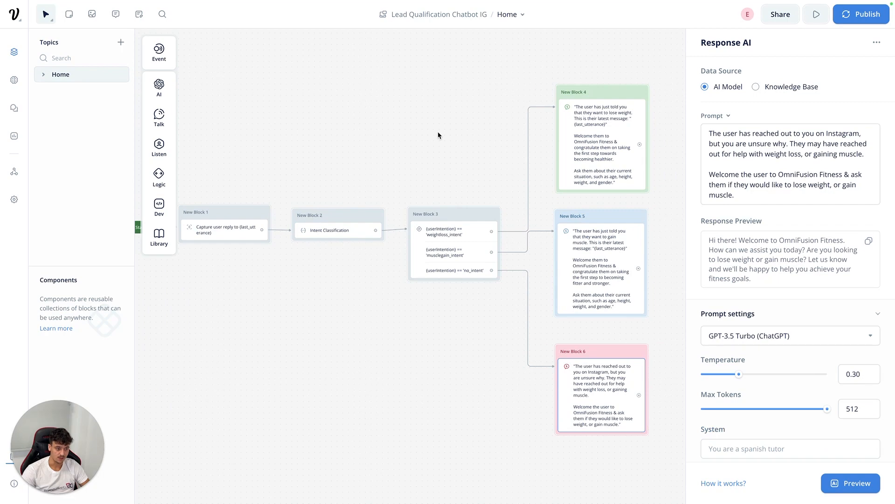
drag(770, 279, 713, 238)
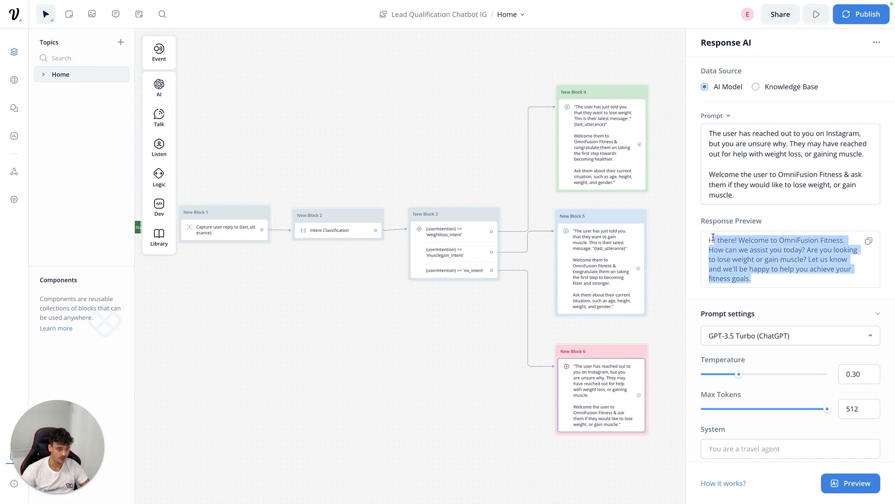
- Add the paragraph "This is the users latest message: {last_utterance}" between the two paragraphs of the no-intent prompt, inserting last_utterance as a variable
click(845, 167)
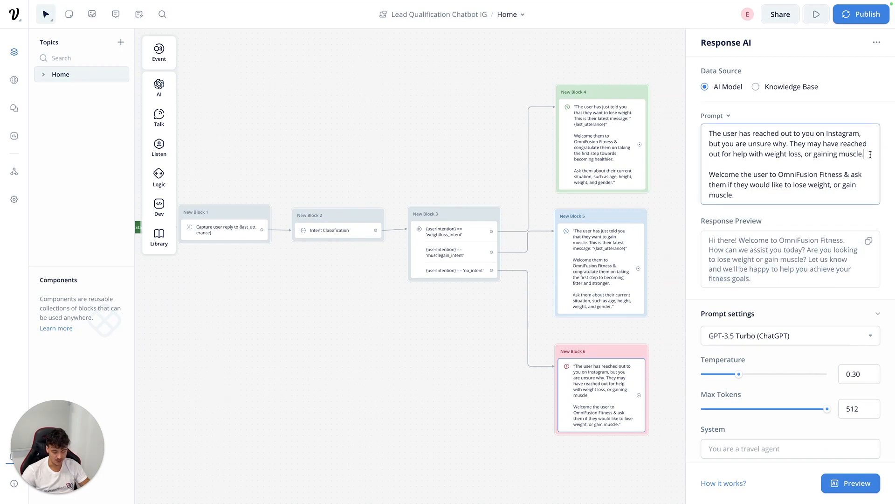
key(Return)
key(Return)
key(Up)
text(This is the user)
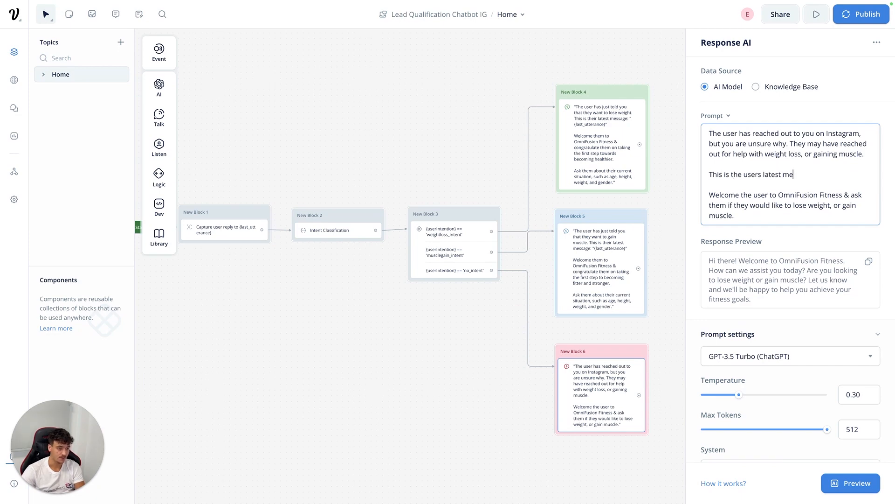
text(s latest message: {las)
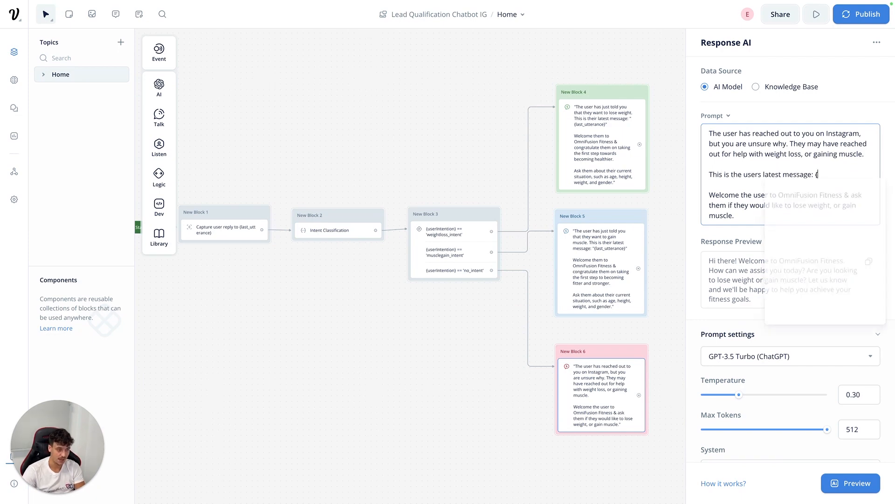
key(Down)
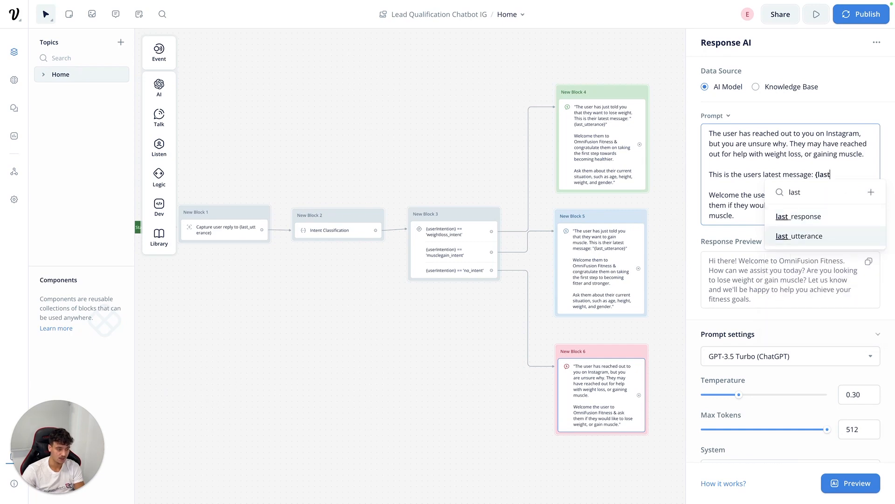
key(Return)
- Enclose the {last_utterance} variable in the no-intent prompt in double quotation marks
text(")
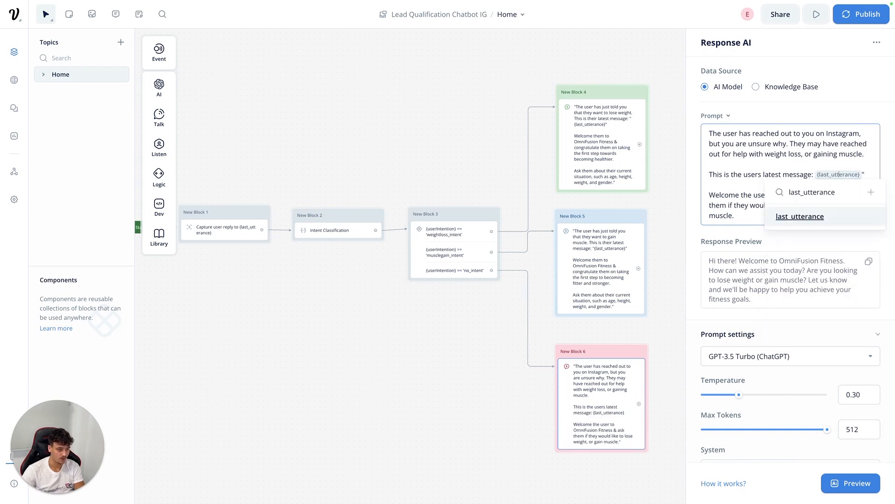
key(Left)
key(Left)
key(Left)
text(")
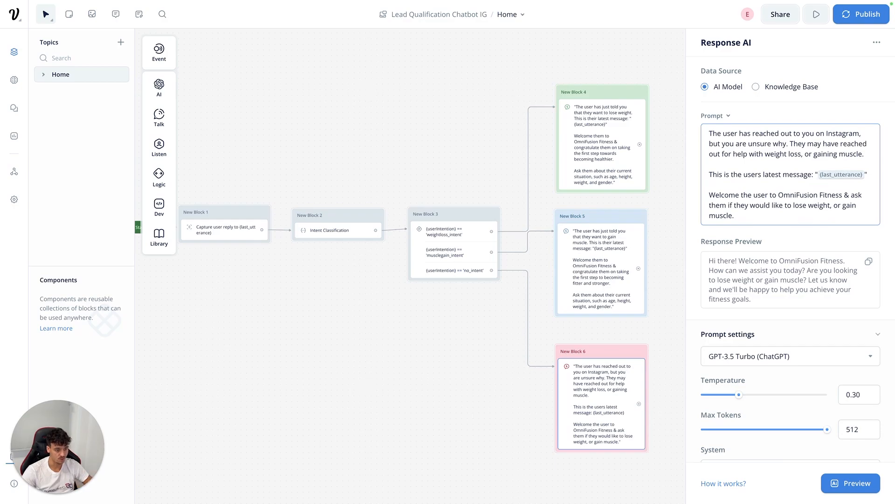
- Preview the no-intent response with a test last_utterance message about feeling really depressed and read the generated reply
click(838, 481)
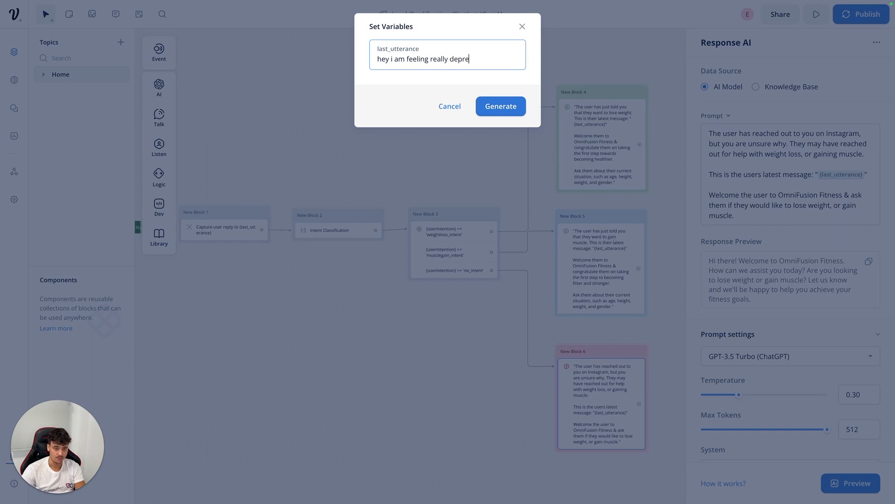
click(505, 103)
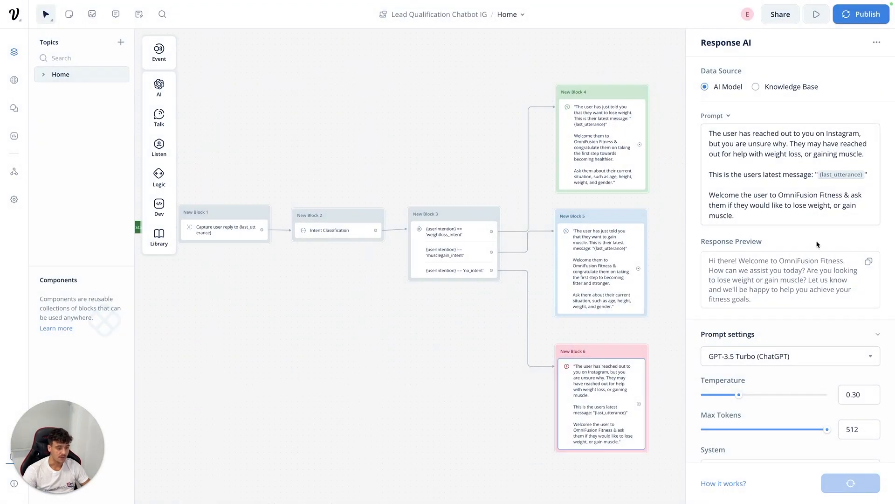
drag(718, 259, 854, 311)
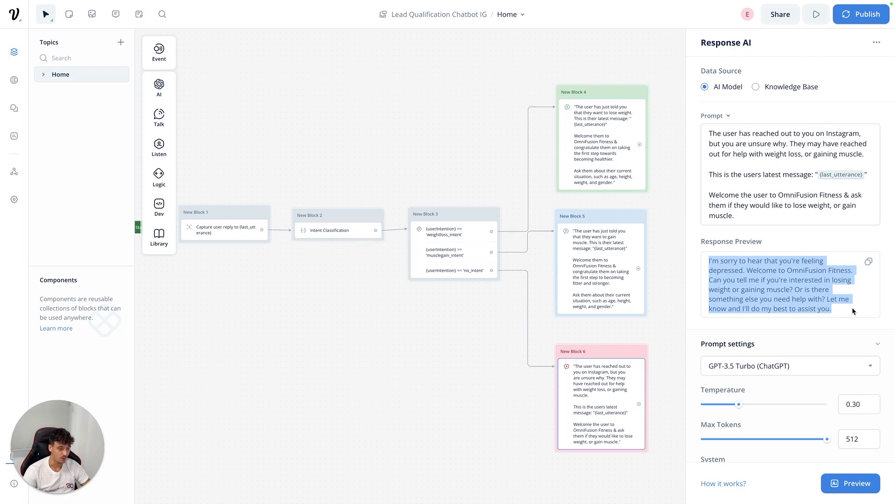
click(853, 311)
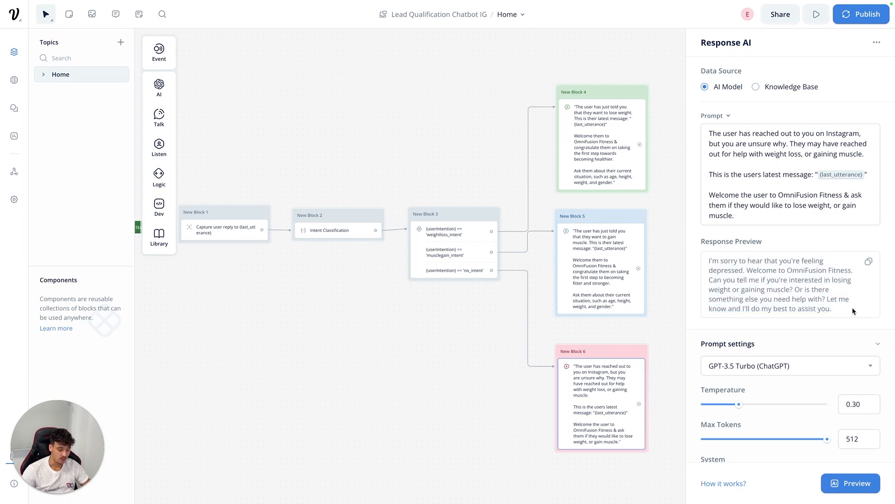
click(591, 325)
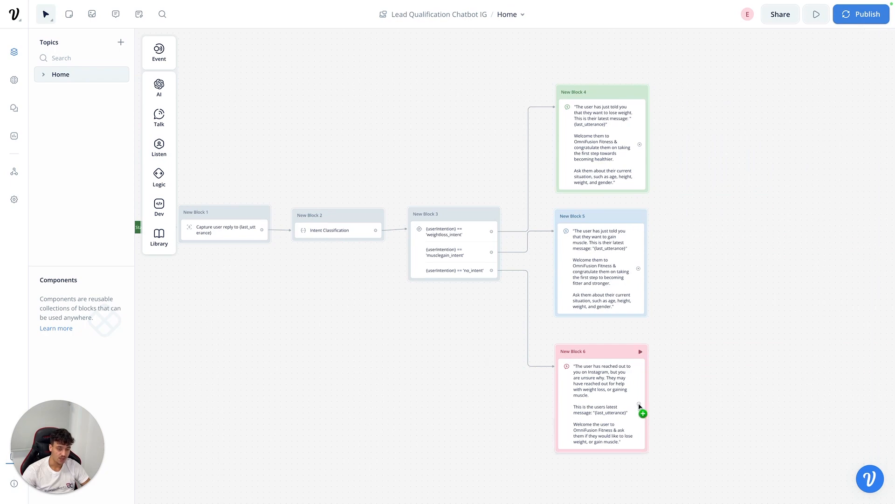
- Add a Capture step in a new block connected to the output of the no-intent block
drag(639, 405, 330, 217)
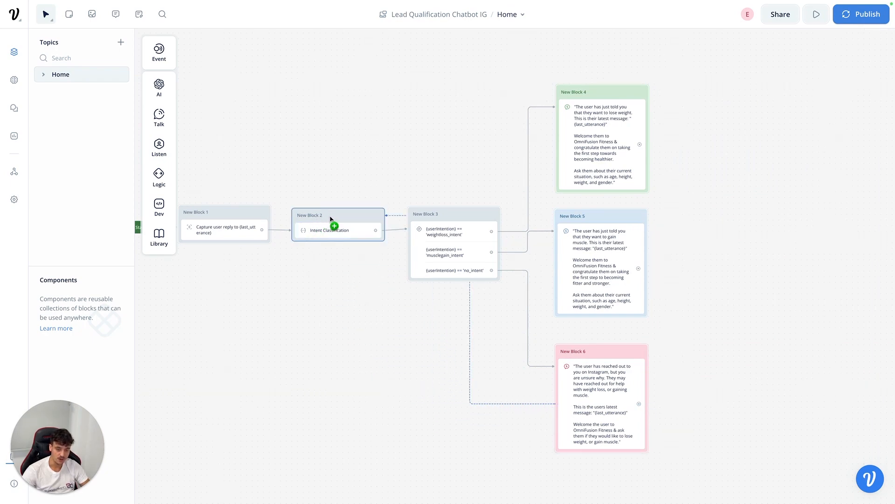
drag(330, 219, 670, 404)
mouse_move(718, 283)
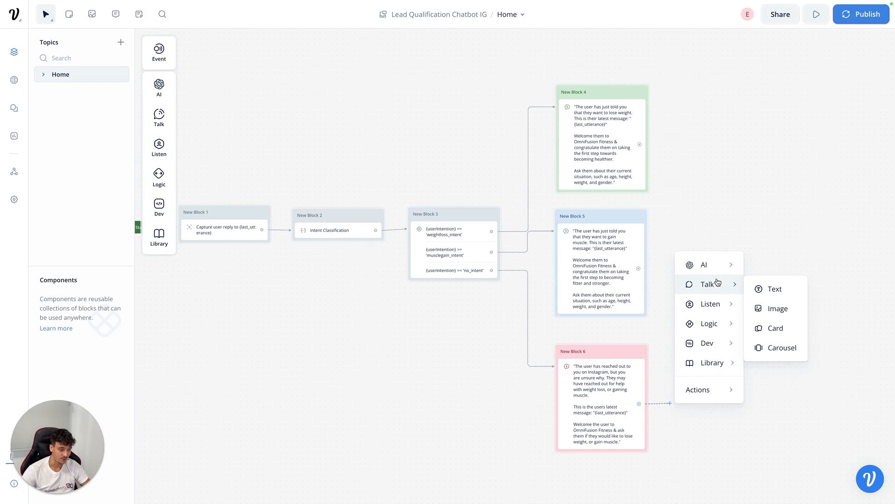
mouse_move(711, 303)
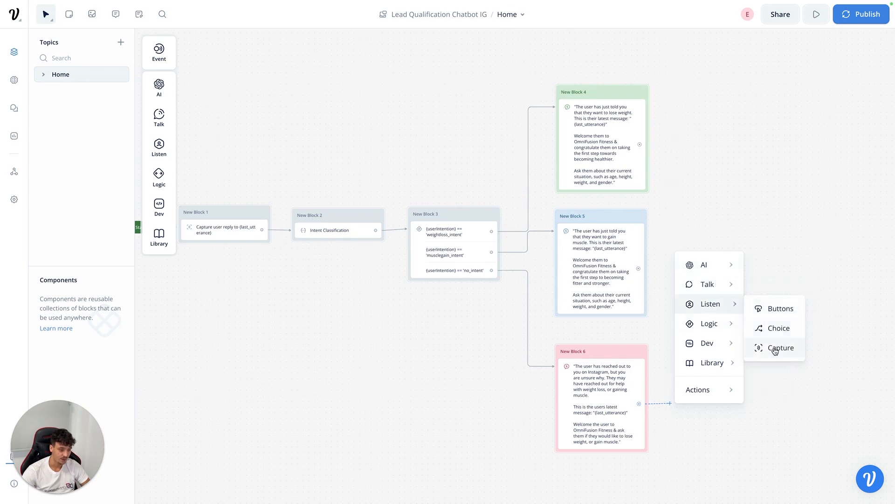
click(775, 349)
drag(637, 392, 603, 395)
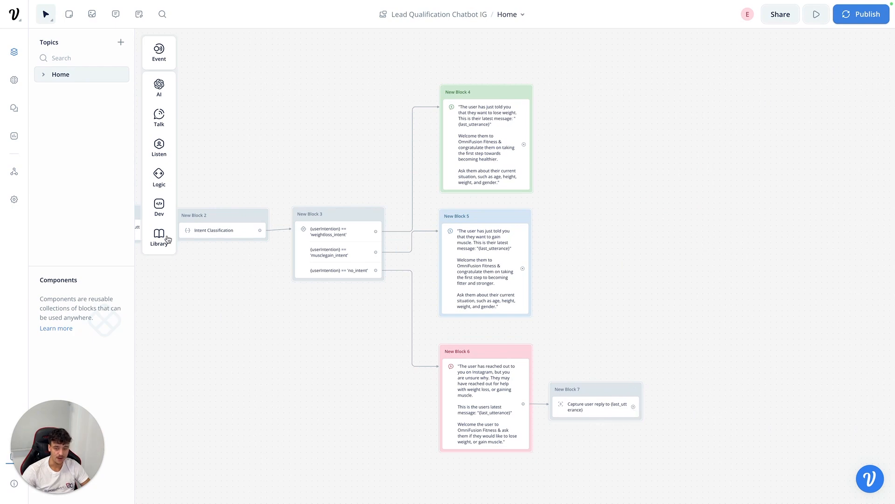
- Rename New Block 2 as "Intent Classification"
click(197, 212)
key(ctrl+a)
text(Intent C)
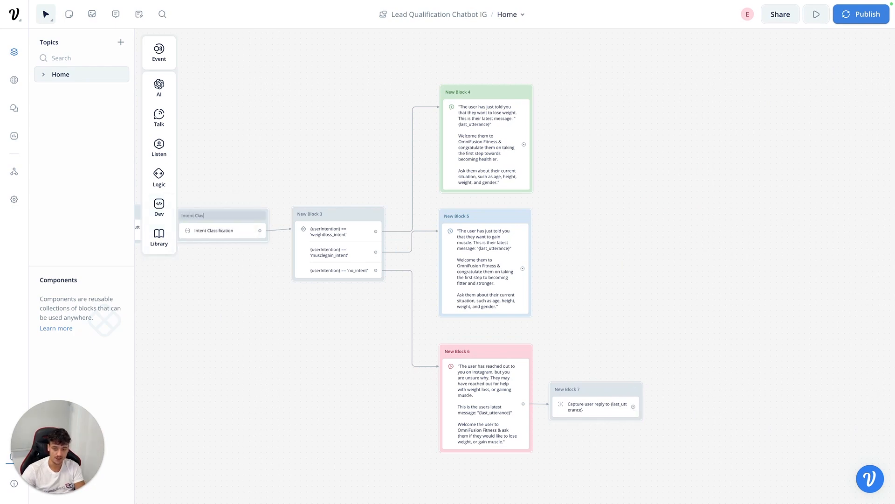
text(lassification)
click(645, 289)
- Add a Go to Block action to the output of New Block 7's Capture step, targeting the Intent Classification block
drag(636, 407, 668, 406)
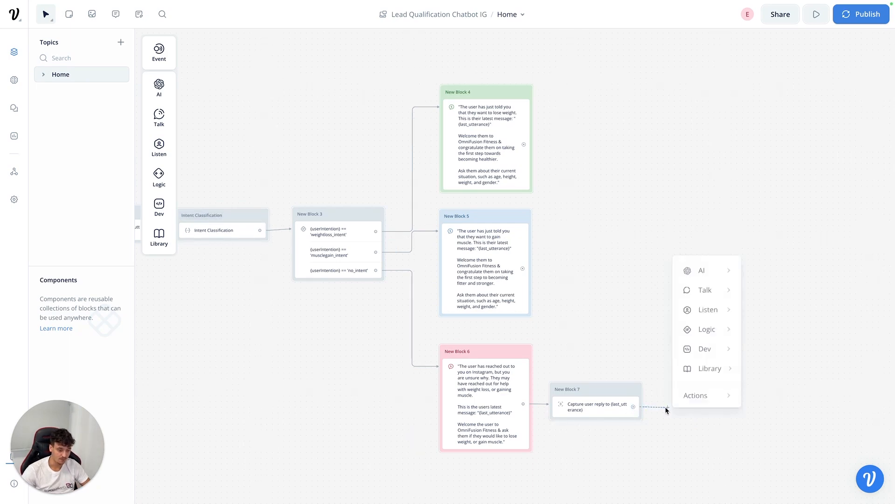
mouse_move(734, 394)
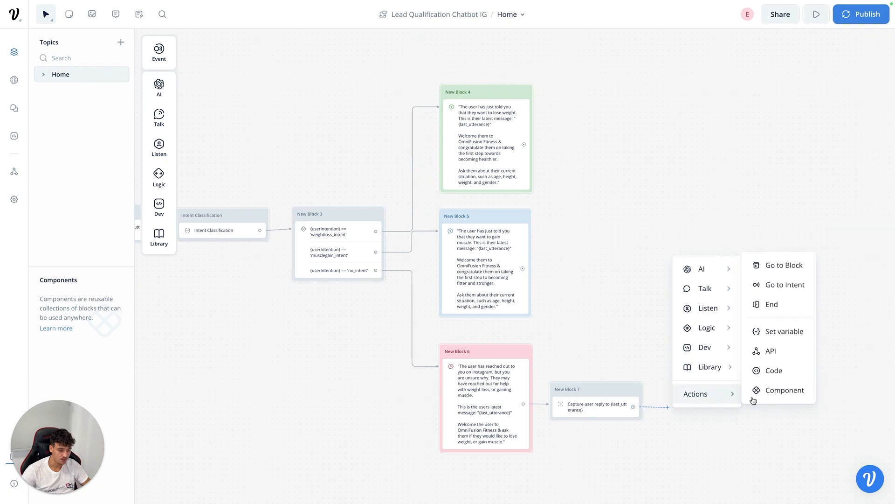
click(757, 265)
click(769, 75)
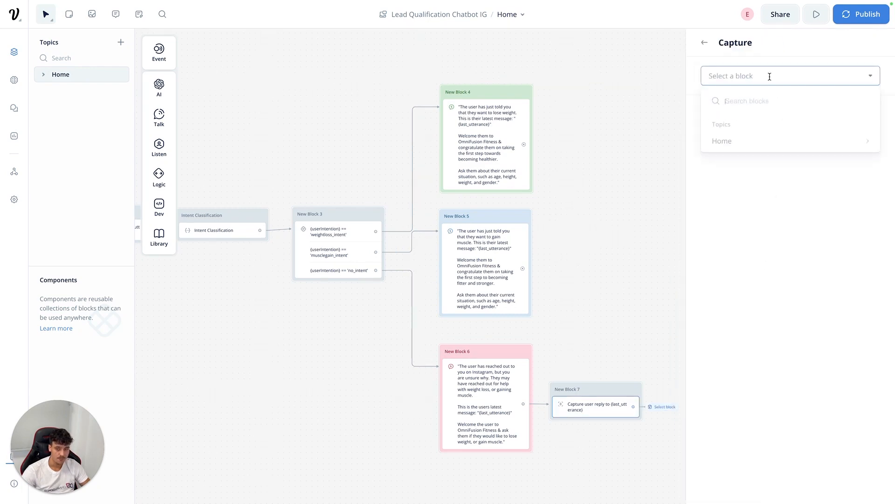
mouse_move(734, 138)
click(665, 194)
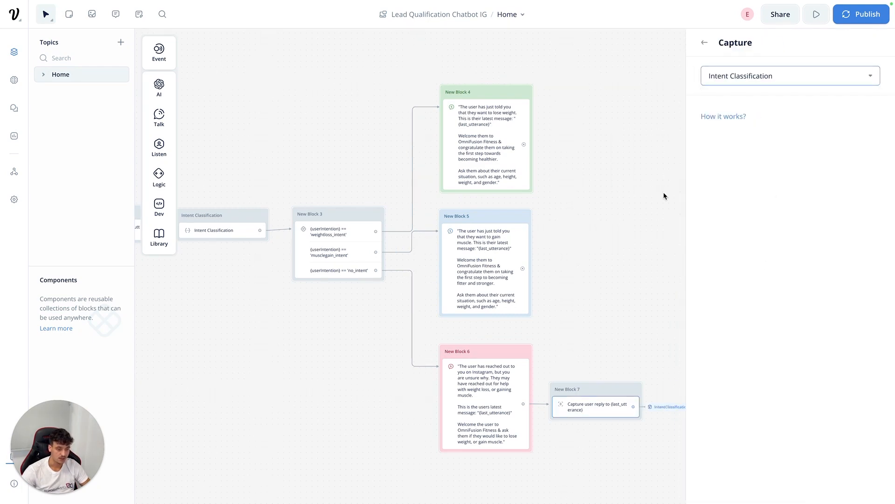
- Color New Block 7 pink to match the no-intent response block
click(610, 333)
click(604, 393)
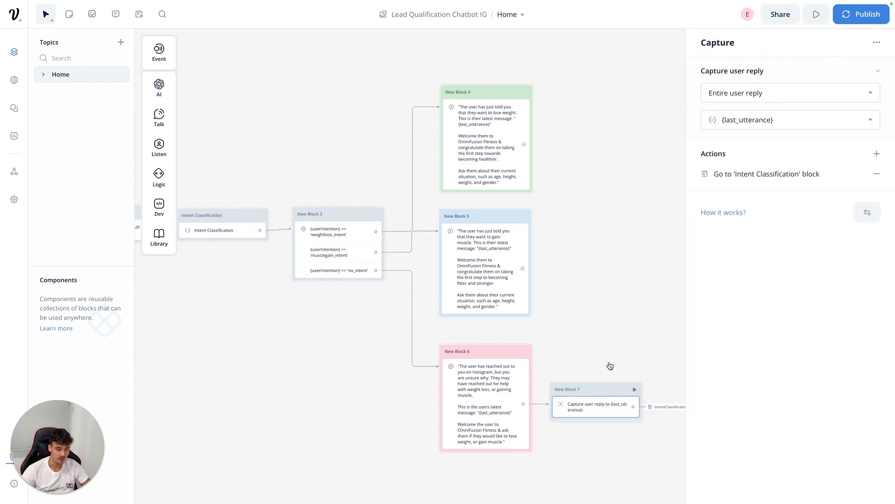
right_click(604, 387)
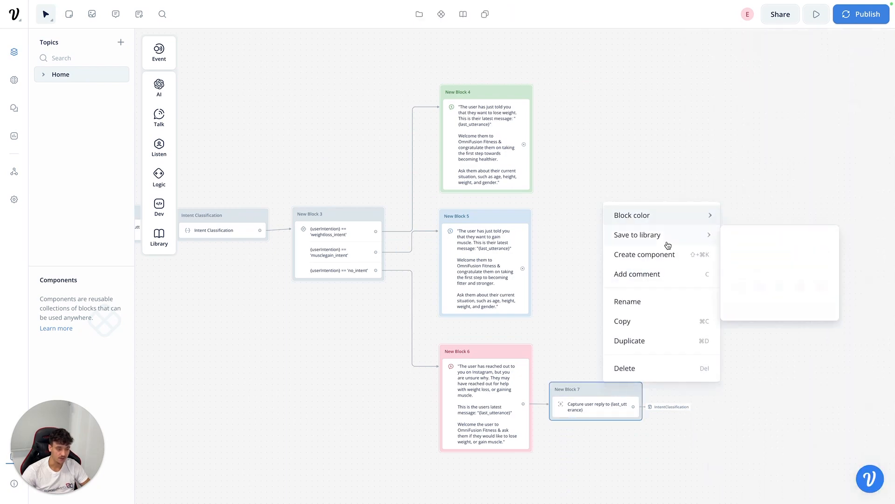
mouse_move(690, 222)
click(800, 256)
click(573, 240)
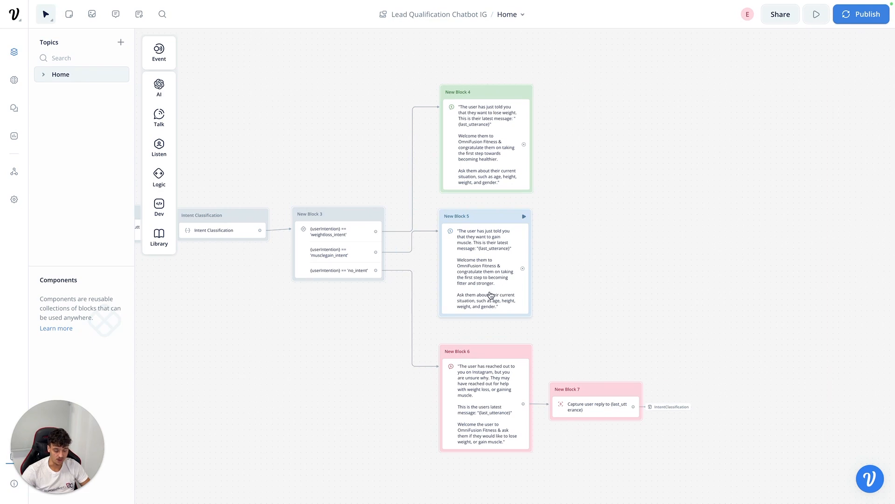
- Add a Capture step in a new block connected to the output of the weight loss response in New Block 4
drag(524, 144, 561, 139)
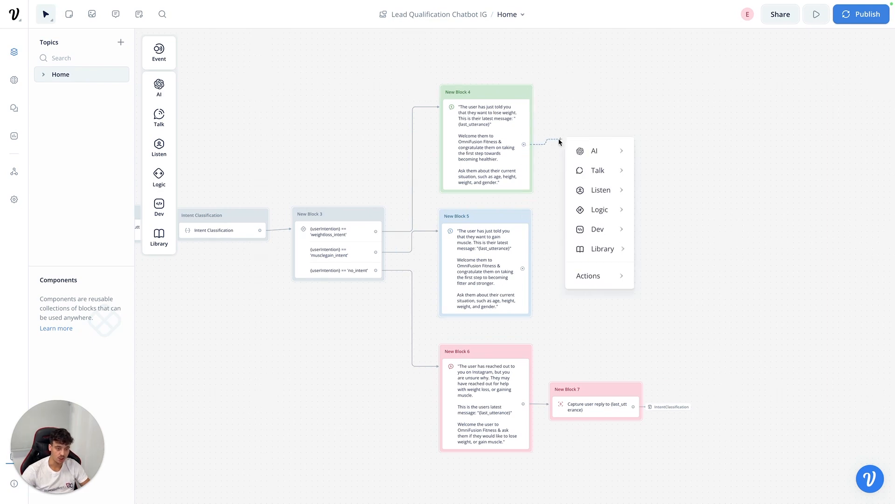
mouse_move(606, 189)
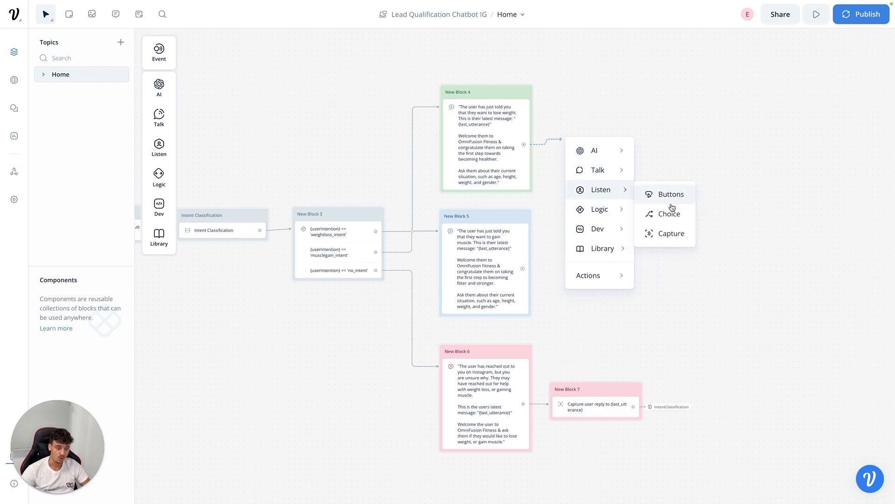
click(666, 233)
drag(635, 127, 600, 133)
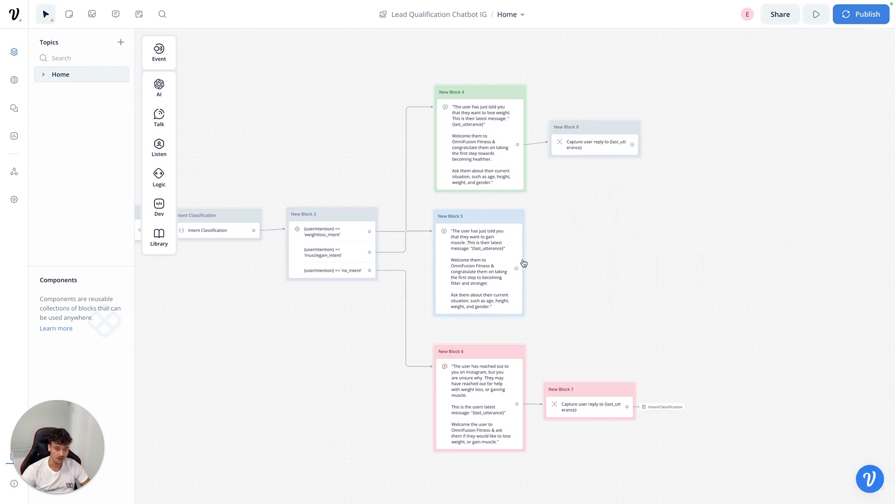
- Add a Capture step in a new block connected to New Block 5's output, and align both new capture blocks beside their response blocks
drag(516, 268, 563, 268)
mouse_move(602, 317)
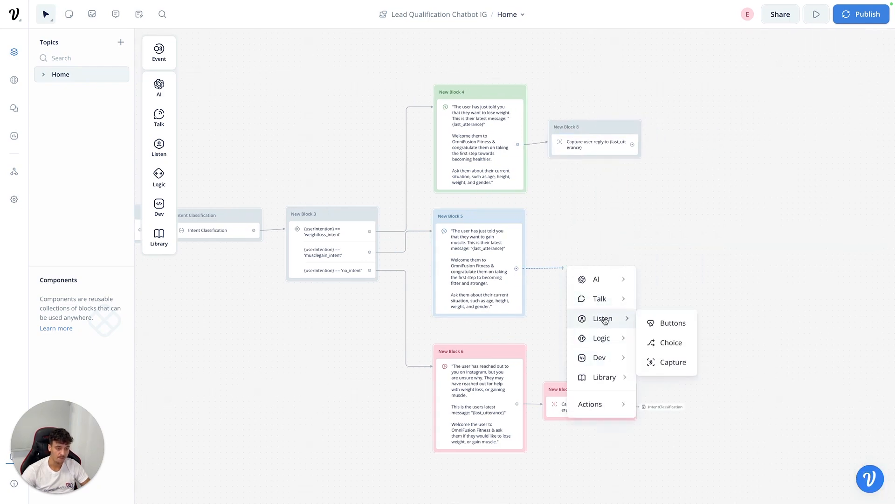
click(658, 362)
drag(632, 246, 586, 248)
drag(590, 130, 591, 133)
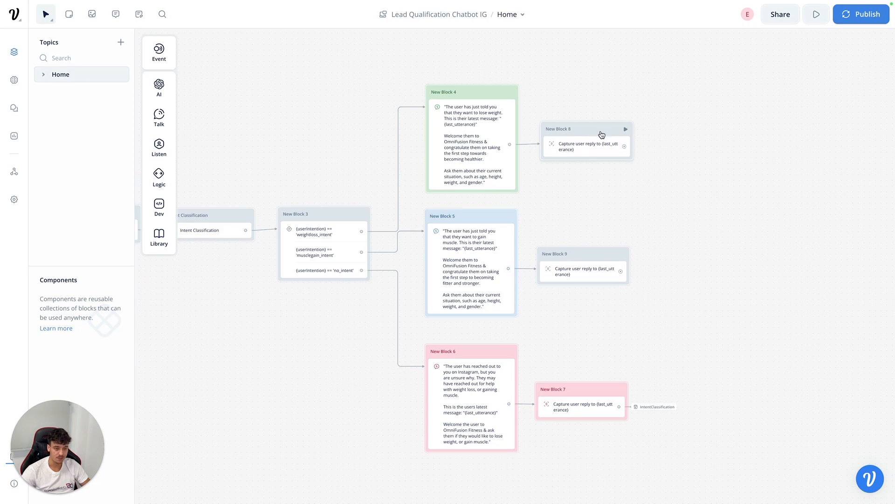
- Add a Response AI step in a new block connected to New Block 8's output and place it above and beyond that block
drag(625, 146, 667, 99)
mouse_move(704, 108)
click(775, 112)
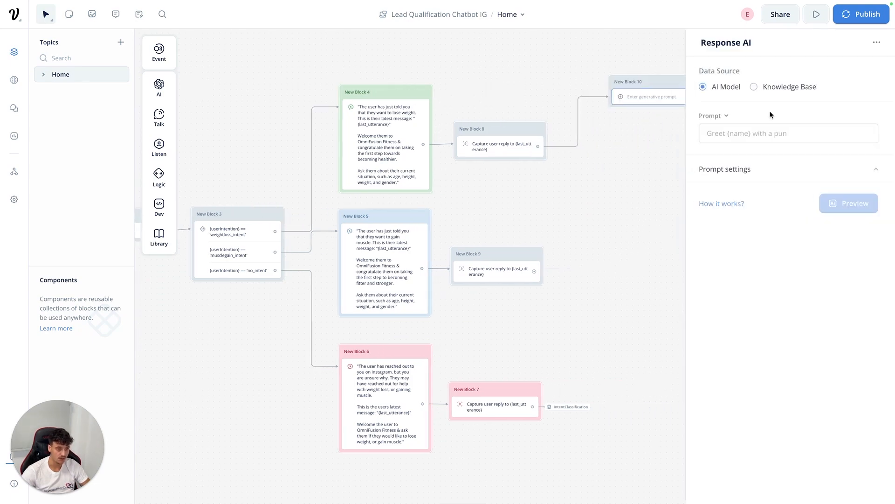
drag(632, 80, 598, 80)
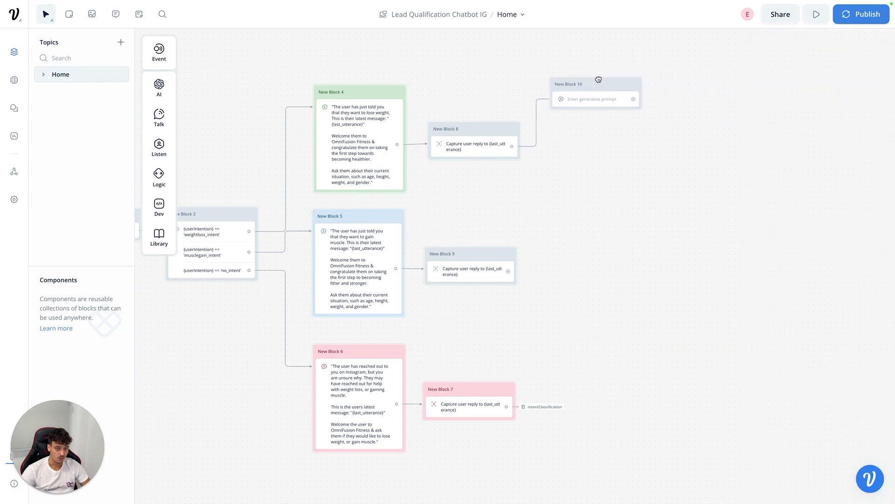
- Give New Block 10's Response AI step temperature 0.30, max tokens 512 and the weight loss system prompt copied from New Block 4
click(349, 150)
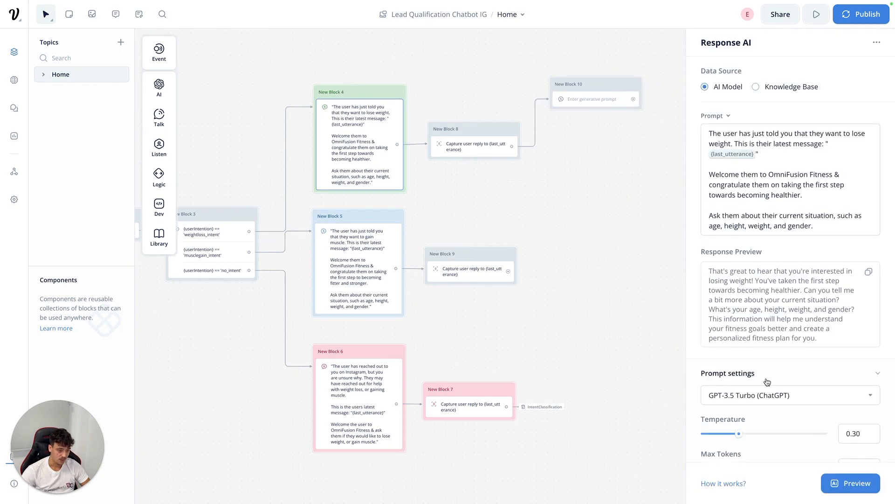
scroll(768, 382, down, 2)
triple_click(747, 432)
key(ctrl+c)
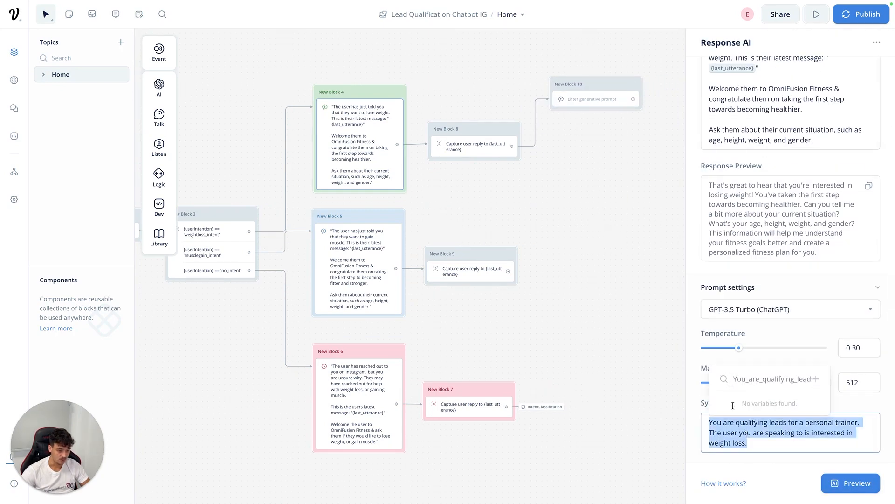
click(582, 97)
click(734, 162)
drag(788, 229, 735, 230)
drag(733, 263, 886, 268)
click(799, 300)
key(ctrl+v)
click(583, 194)
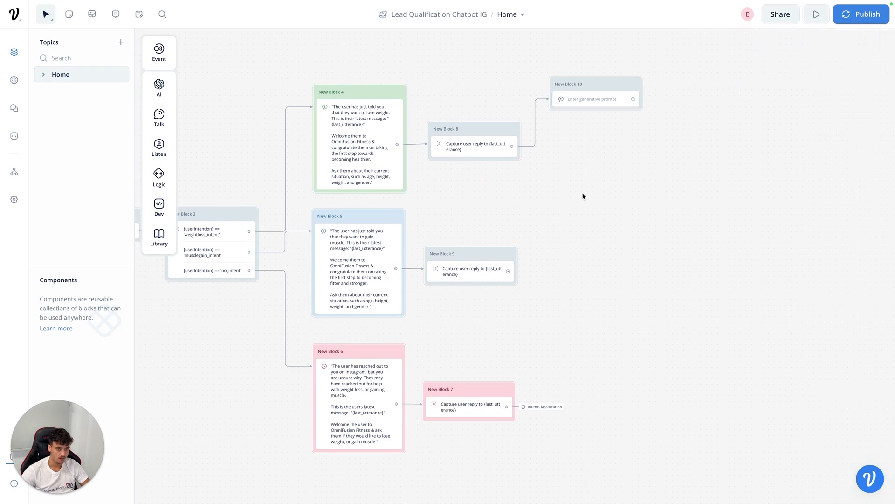
- Duplicate New Block 10, place the copy beside New Block 9, and connect New Block 9's output to it
right_click(592, 80)
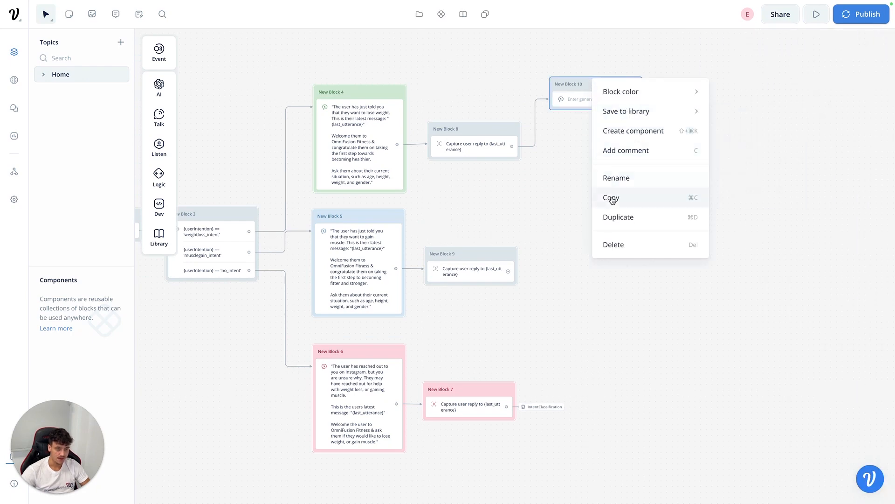
click(617, 217)
drag(376, 176, 364, 346)
drag(233, 404, 337, 366)
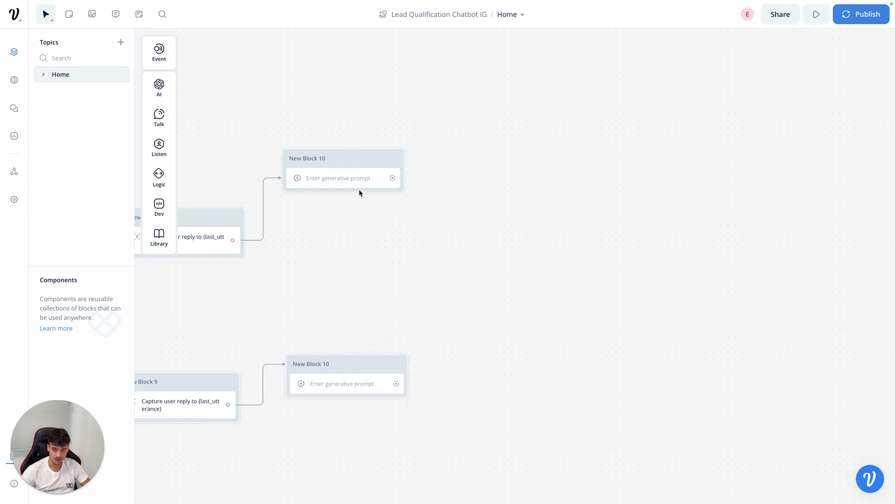
- In the upper New Block 10, enter the prompt "Thank the user for providing more information about their current situation."
click(314, 178)
scroll(310, 263, left, 10)
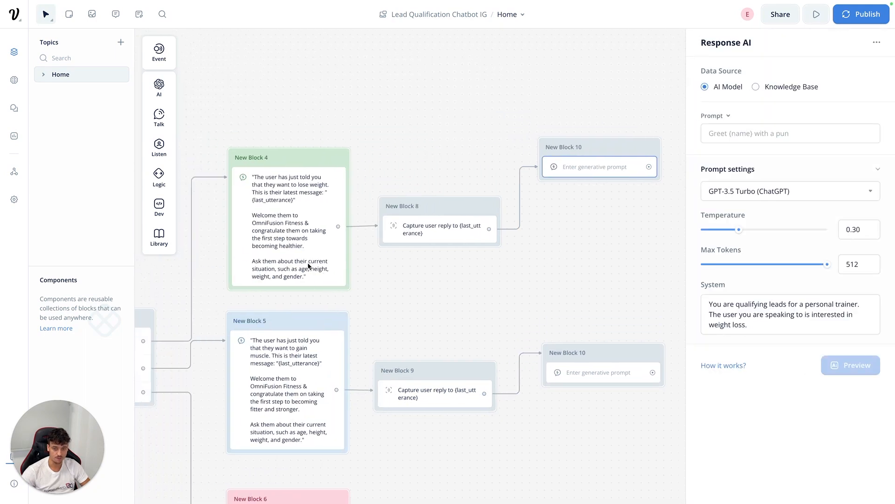
click(751, 136)
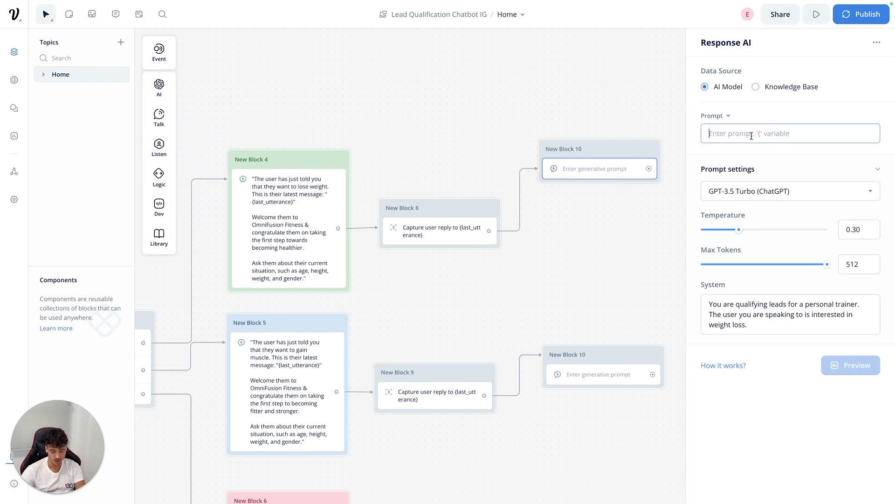
text(Thank the us)
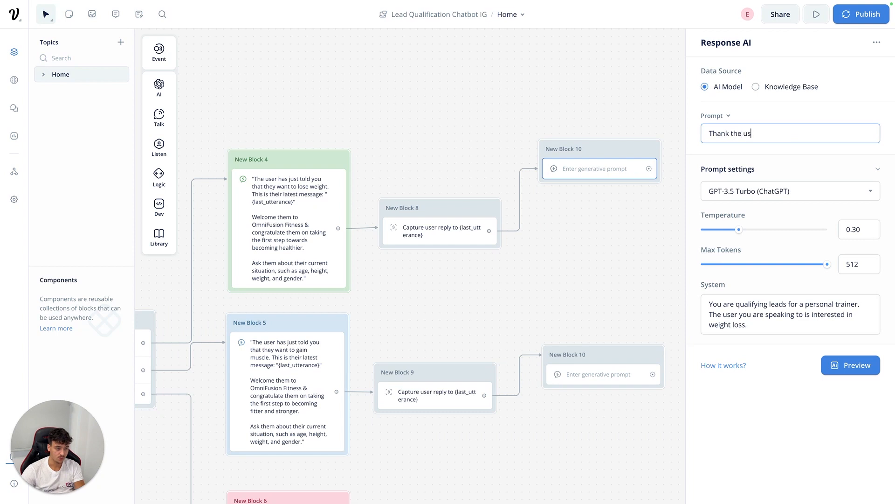
text(er for providing more information )
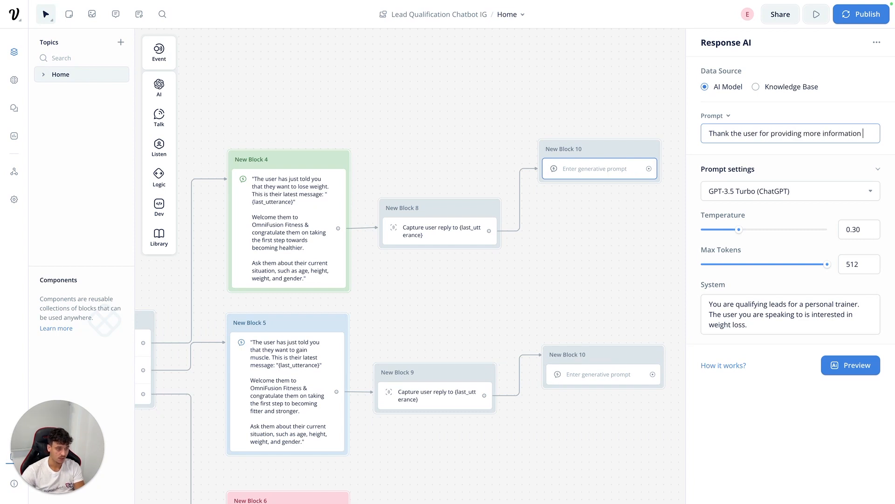
text(abtou)
key(BackSpace)
text(out their current situati)
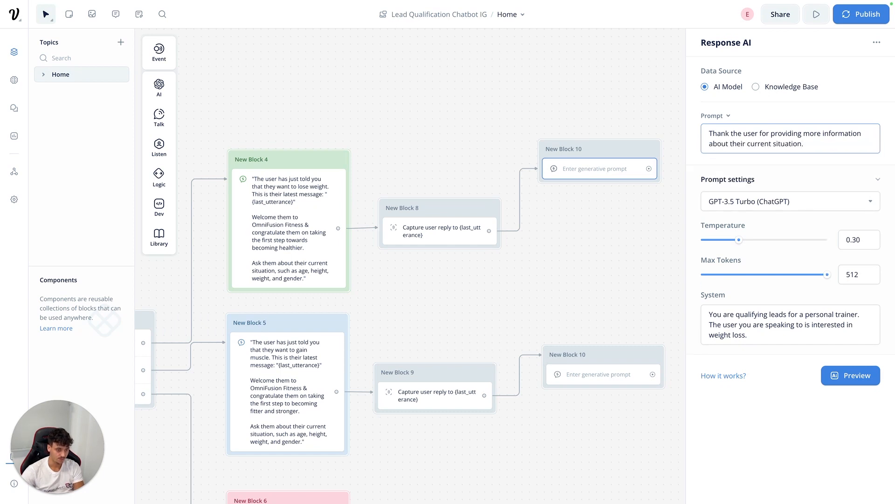
text(on.)
- Add a second paragraph to the prompt: "Do not greet the user, you are in an ongoing conversation."
key(Return)
key(Return)
text(Do not greet the user, you a)
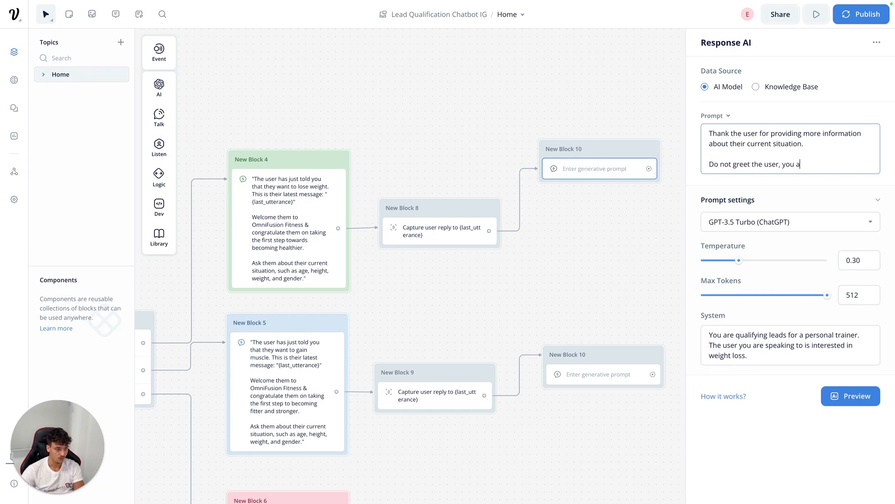
text(re in an ongoing )
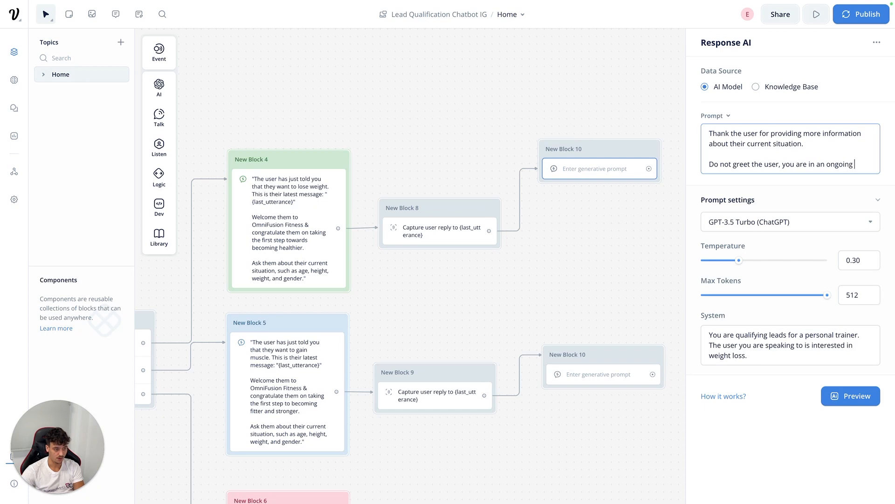
text(conversation.)
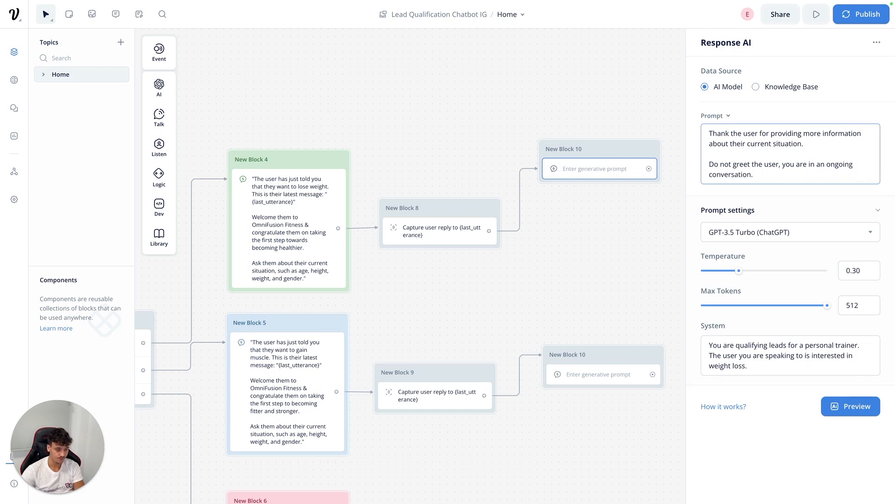
click(587, 248)
- Delete the Response AI step connected to New Block 8, removing the upper New Block 10
click(594, 190)
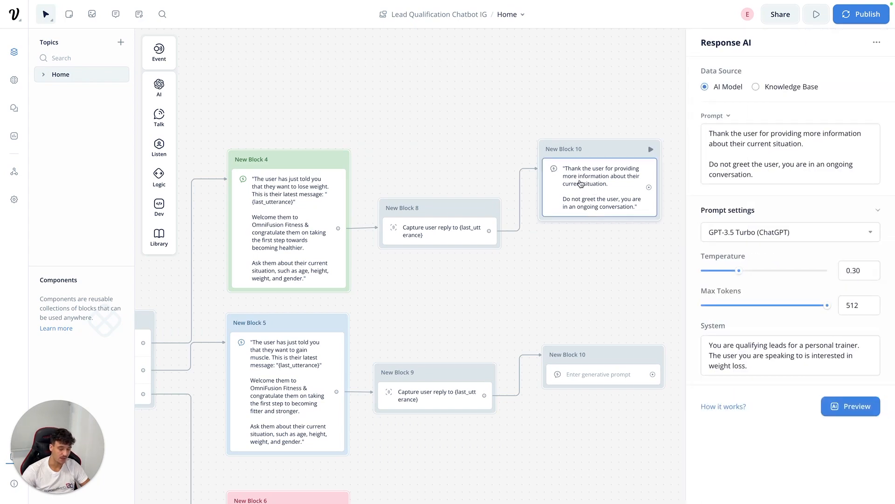
right_click(580, 183)
click(602, 287)
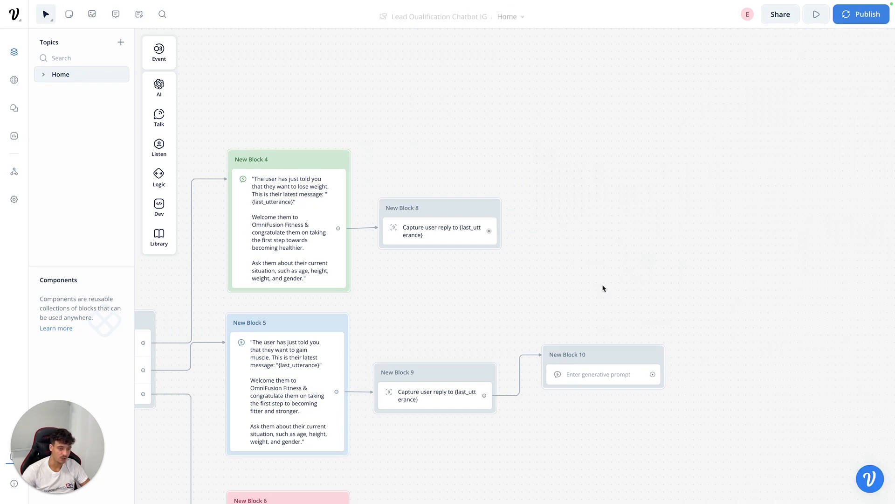
- Add a Text step in a new block connected to the output of New Block 8's Capture step
drag(490, 233, 535, 200)
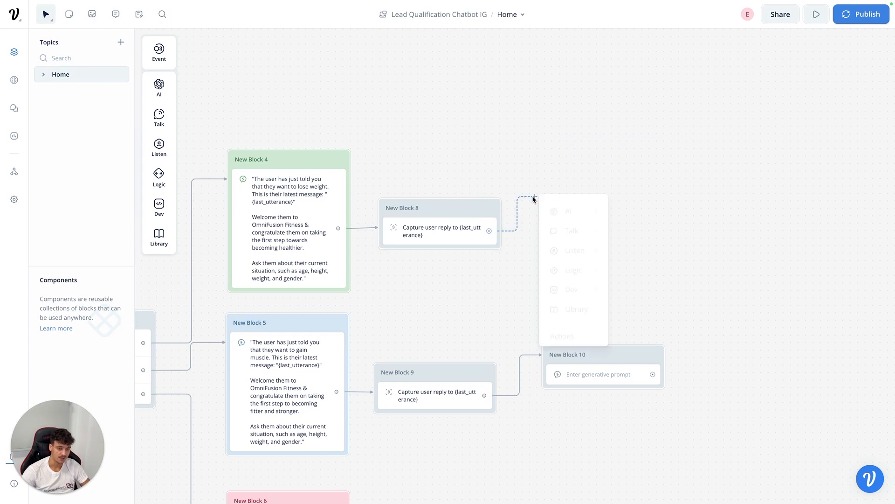
mouse_move(599, 230)
click(646, 233)
- Write the text reply in New Block 11: "Thank you for providing more information on your current situation! I'm sure we'll be"
click(742, 91)
text(Thank you for pr)
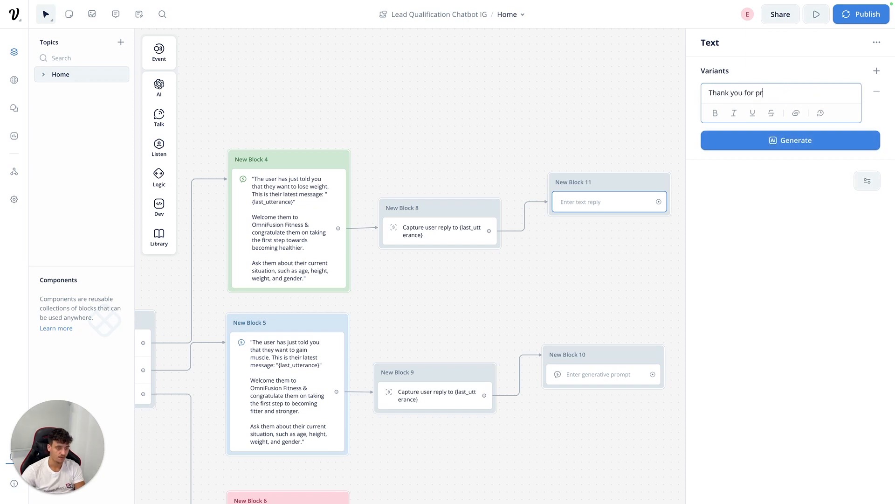
text(oviding more infor)
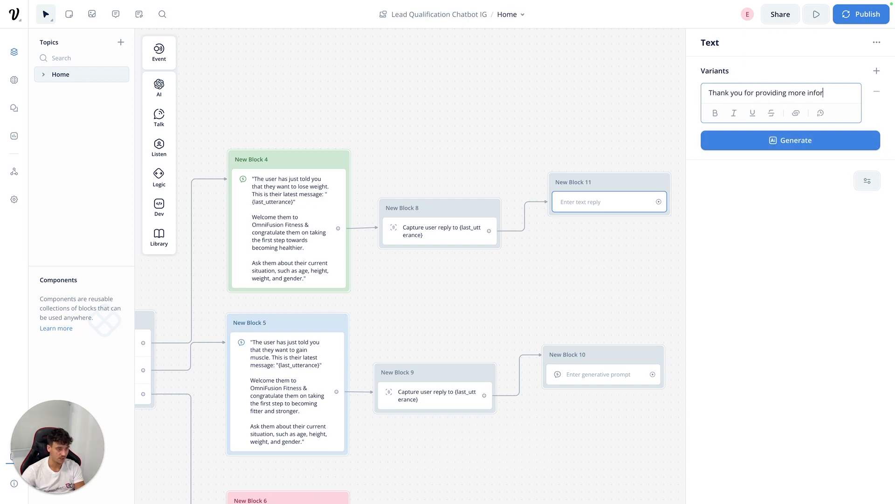
text(mation on your )
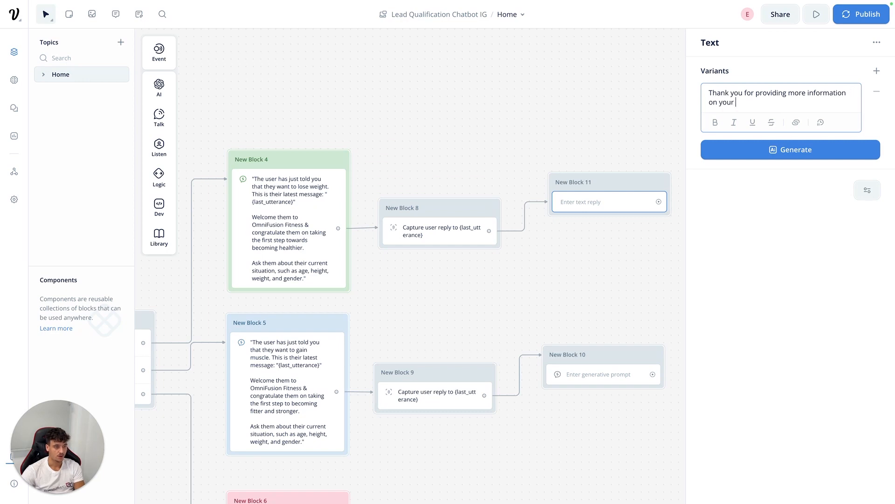
text(current situation)
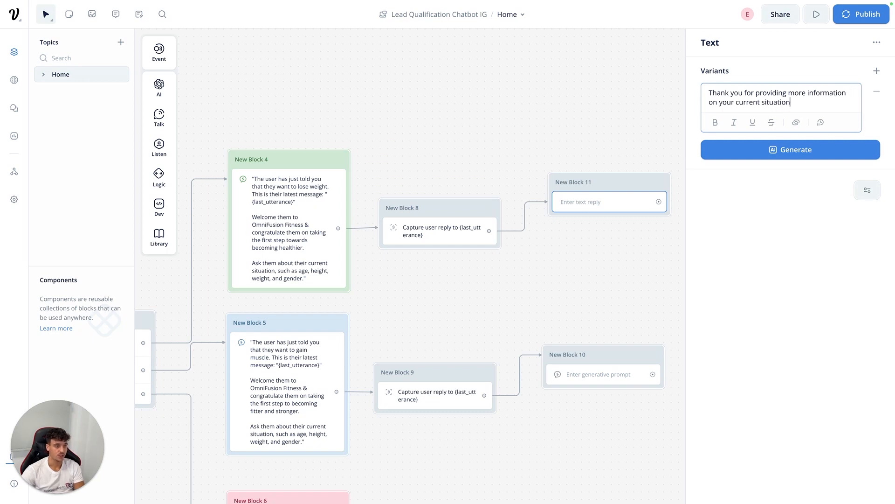
text(! I'm sure )
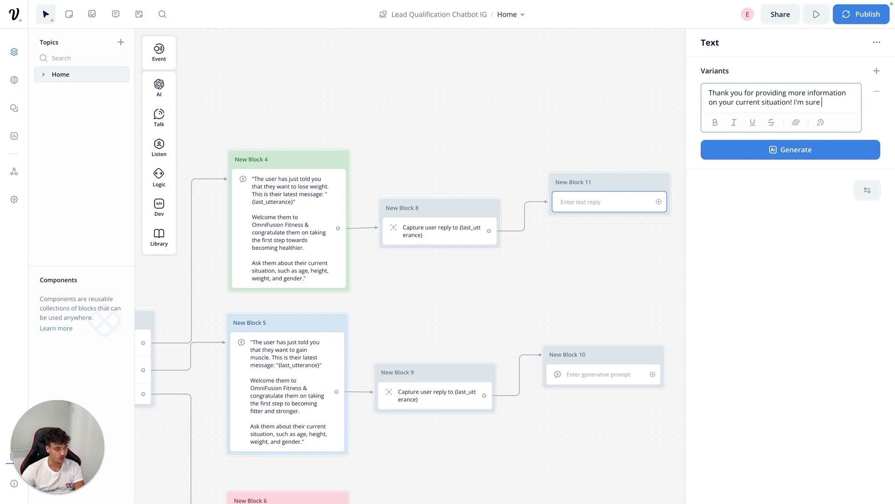
text(we'll be )
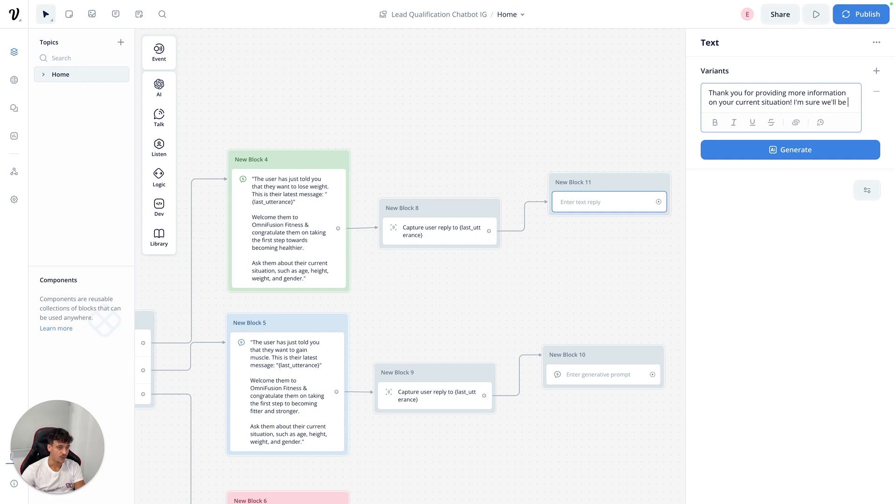
- Finish New Block 11's text reply with "able to help you reach your goals." and place a duplicate of it in New Block 10
text(able to help you reach your goals.)
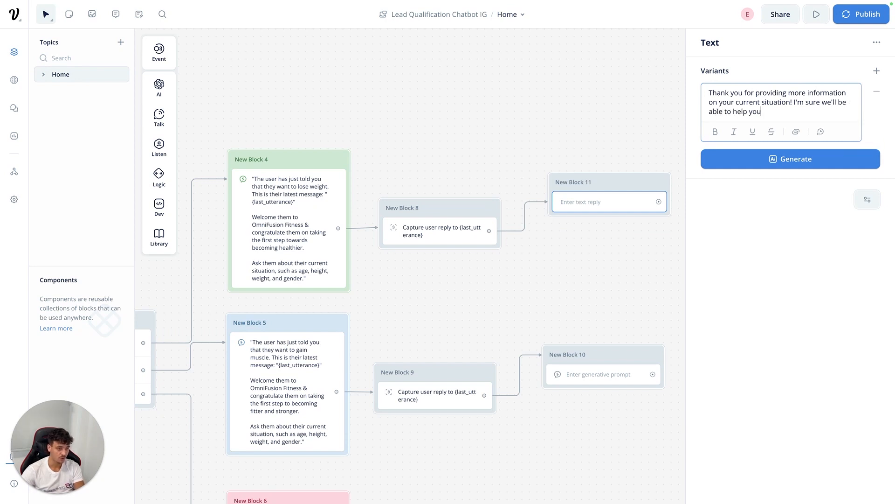
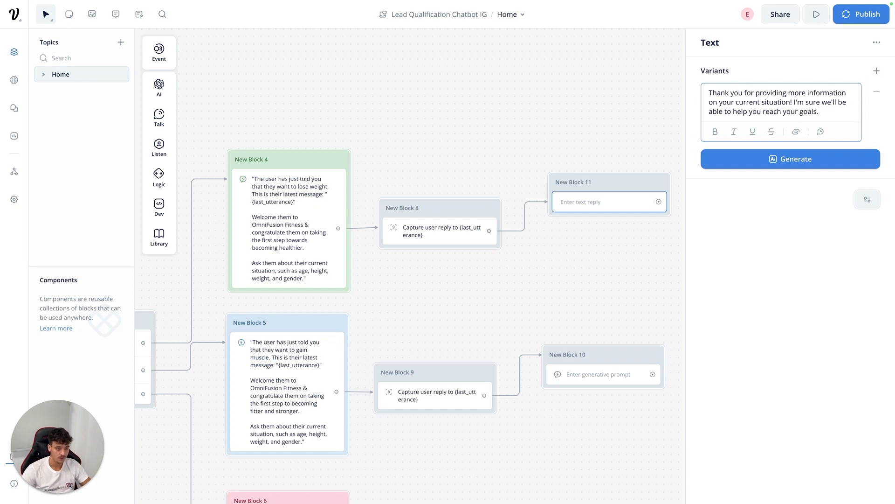
drag(614, 180, 594, 178)
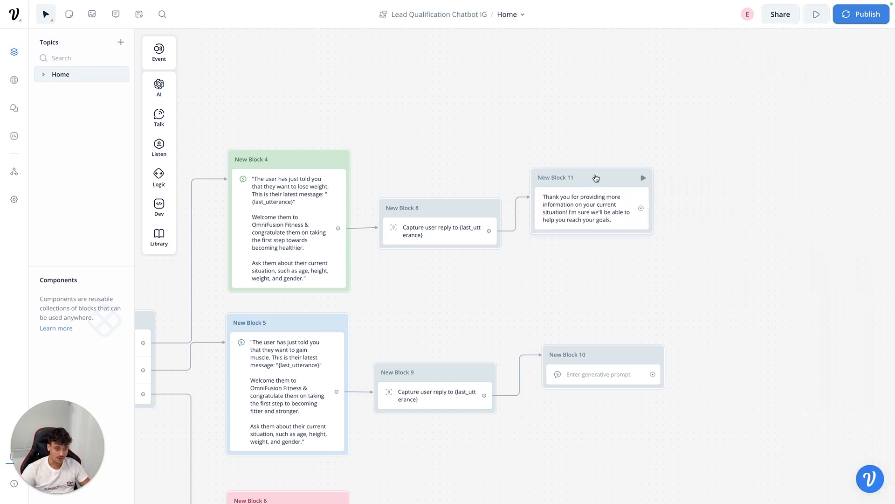
right_click(586, 220)
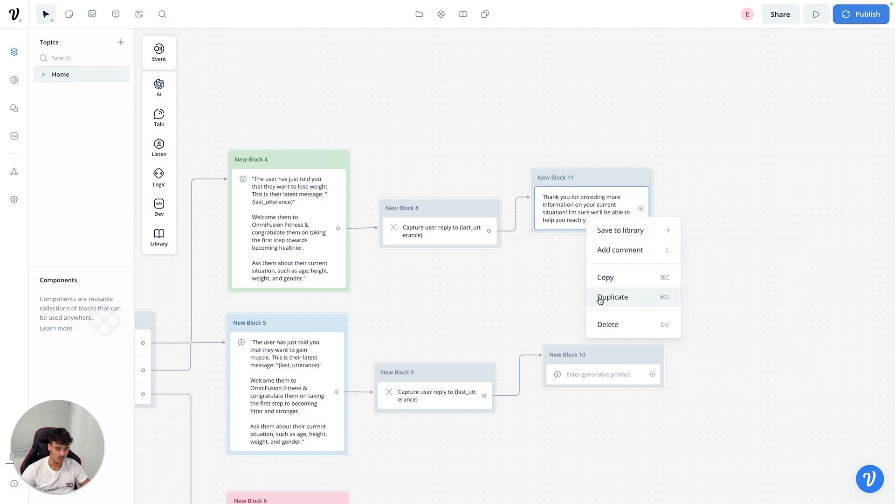
click(600, 296)
drag(408, 192, 368, 338)
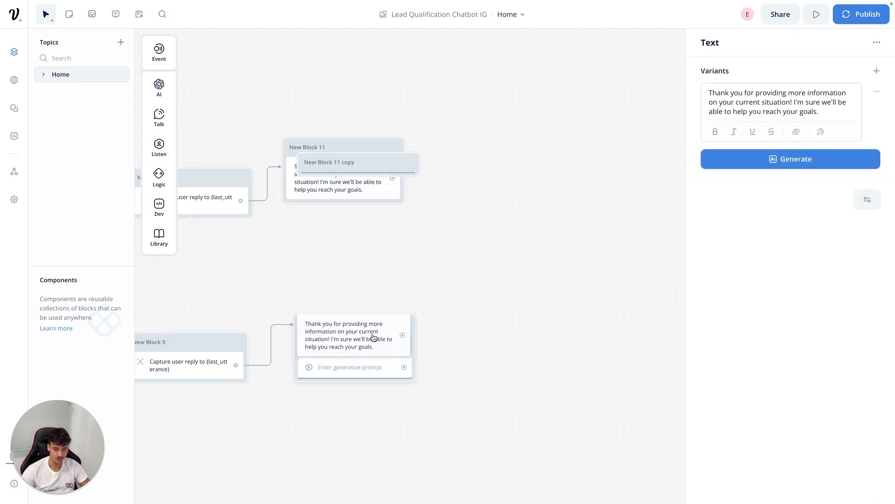
- Duplicate New Block 10's empty generative prompt step and attach the copy beneath the text reply in New Block 11
right_click(341, 390)
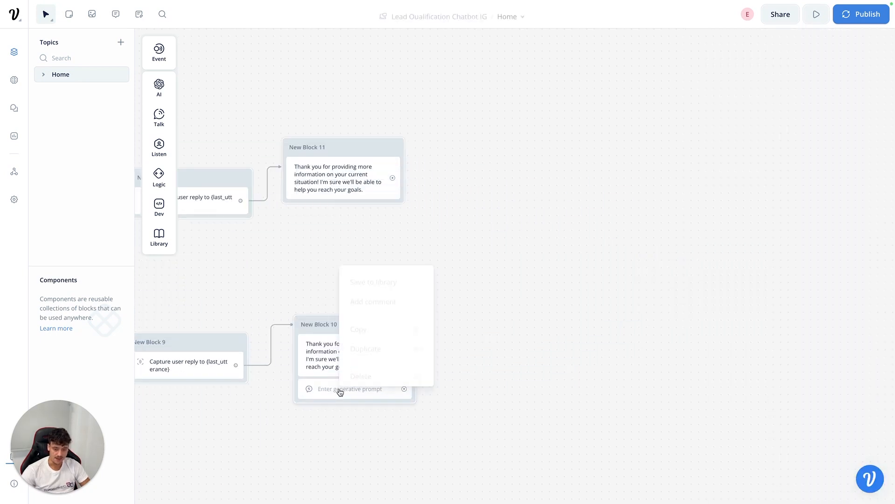
click(382, 350)
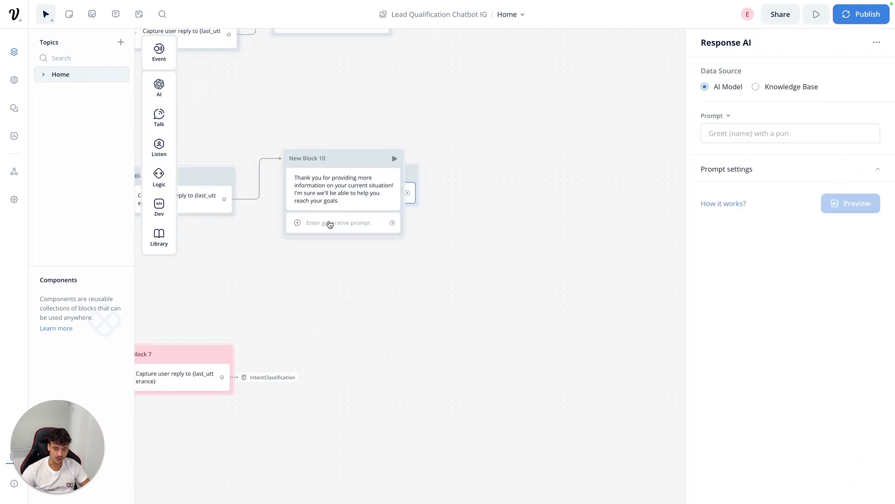
drag(410, 177, 477, 125)
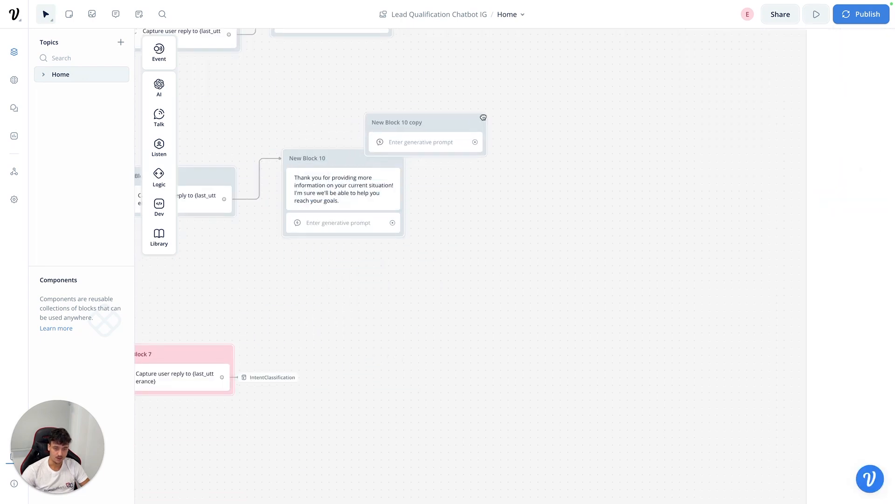
scroll(433, 76, up, 5)
scroll(434, 76, left, 2)
drag(447, 303, 356, 190)
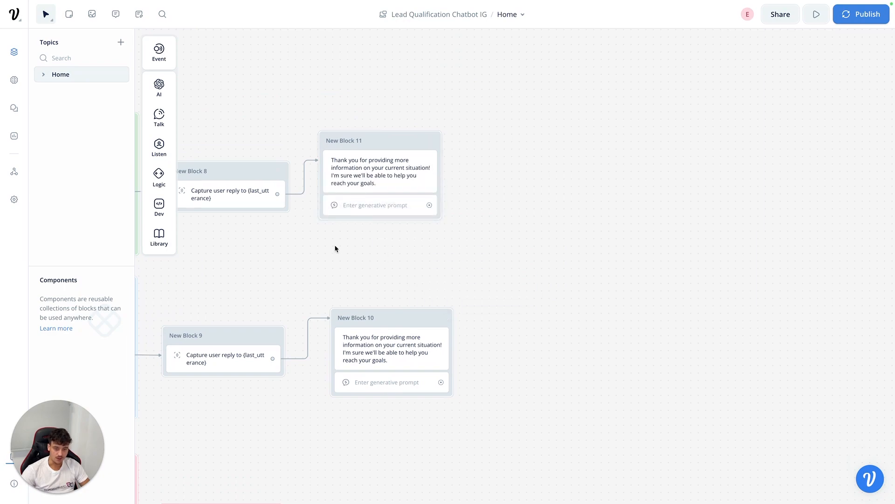
- Copy New Block 4's weight-loss prompt into the empty generative prompt step of New Block 11
scroll(334, 248, left, 3)
click(525, 205)
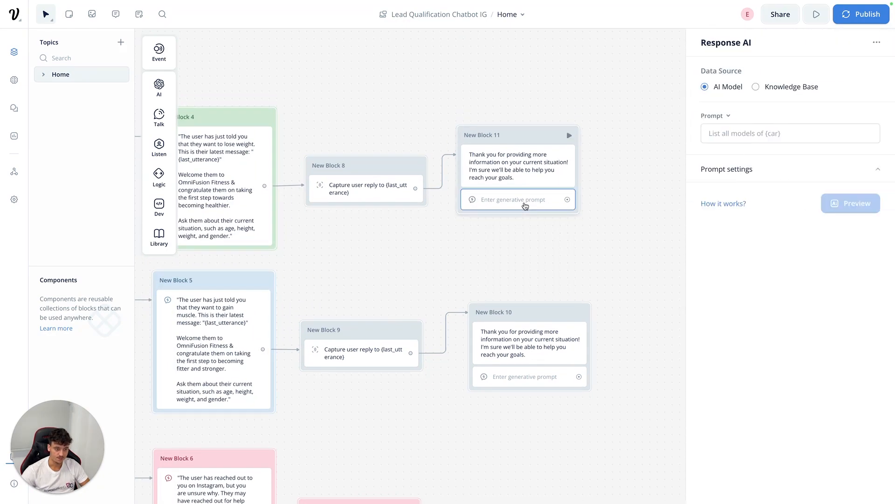
click(747, 139)
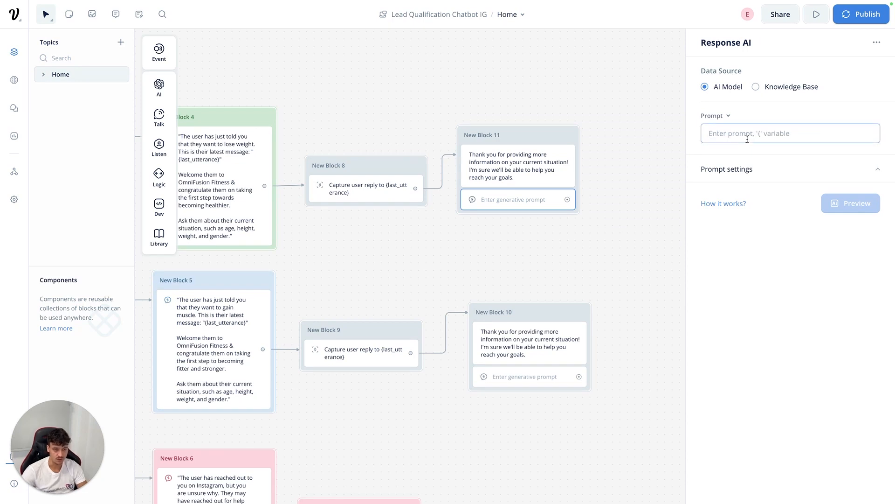
mouse_move(159, 144)
click(214, 183)
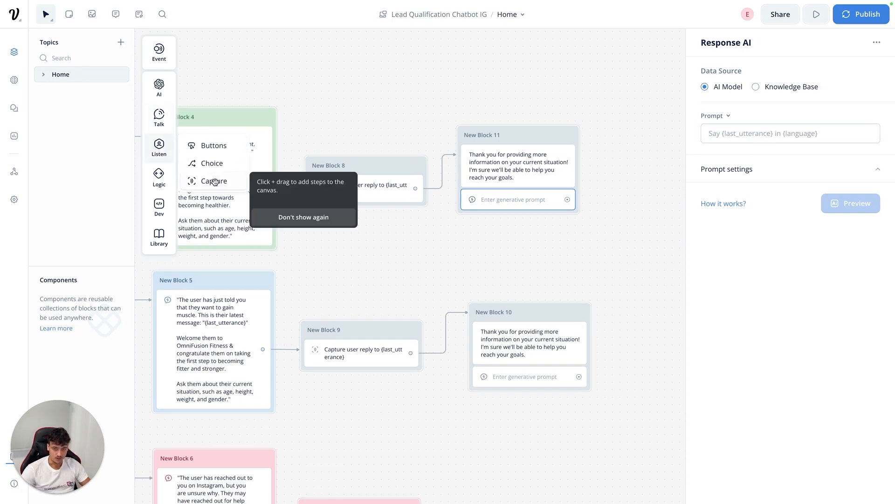
click(345, 80)
click(245, 150)
click(785, 218)
key(super+a)
click(510, 200)
click(784, 133)
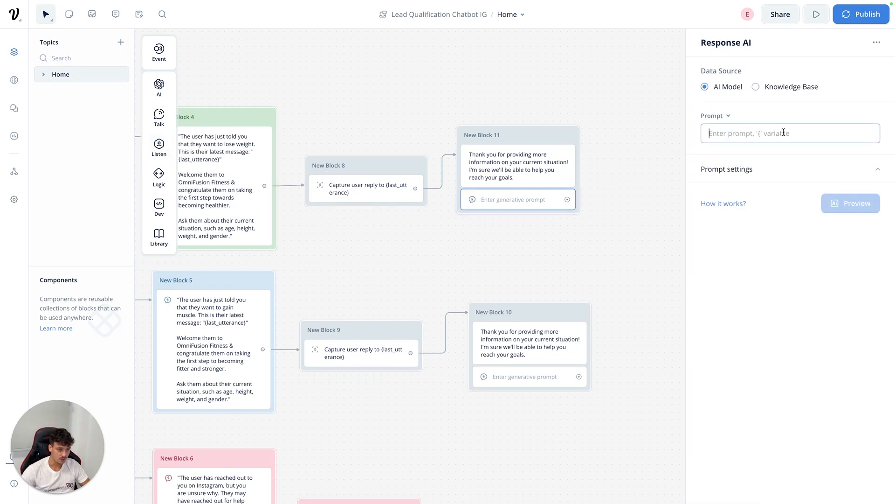
text(The user has just told you that they want to lose weight. This is their latest message: " {last_utterance} "  Welcome them to OmniFusion Fitness & congratulate them on taking the first step towards becoming healthier.  Ask them about their current situation, such as age, height, weight, and gender.)
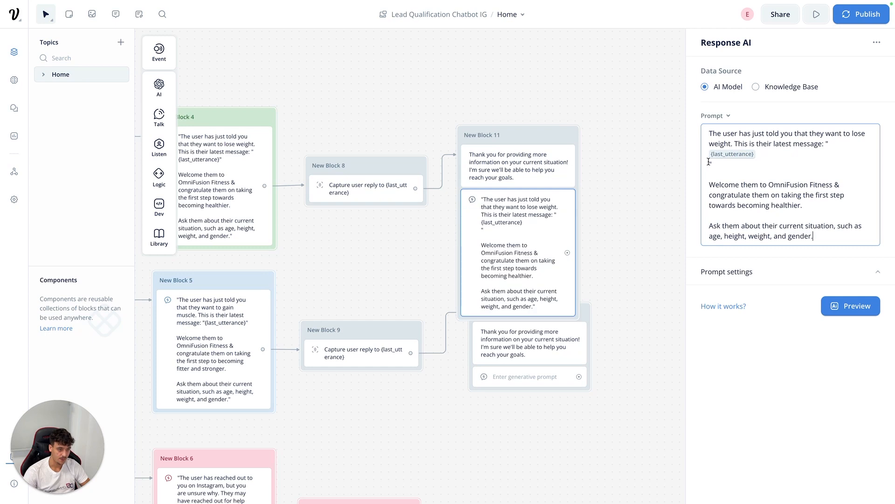
- Reduce the opening paragraph of New Block 11's prompt to: This is the users latest message: "{last_utterance}"
key(BackSpace)
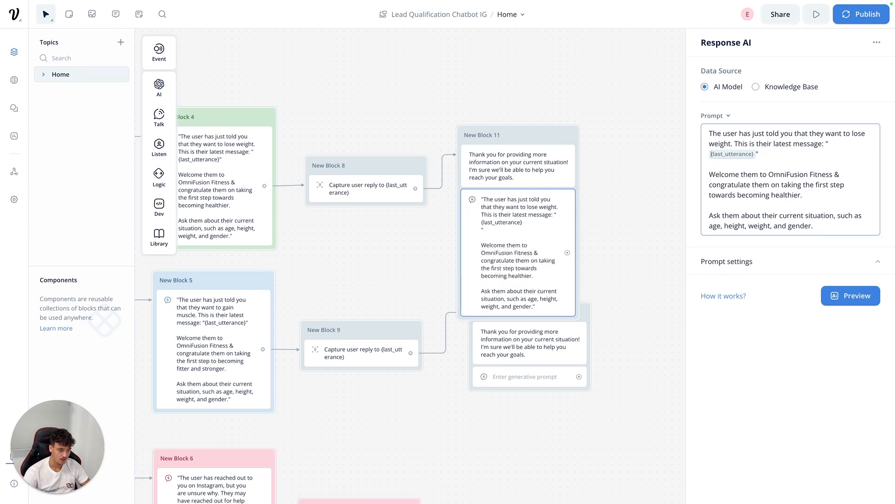
key(BackSpace)
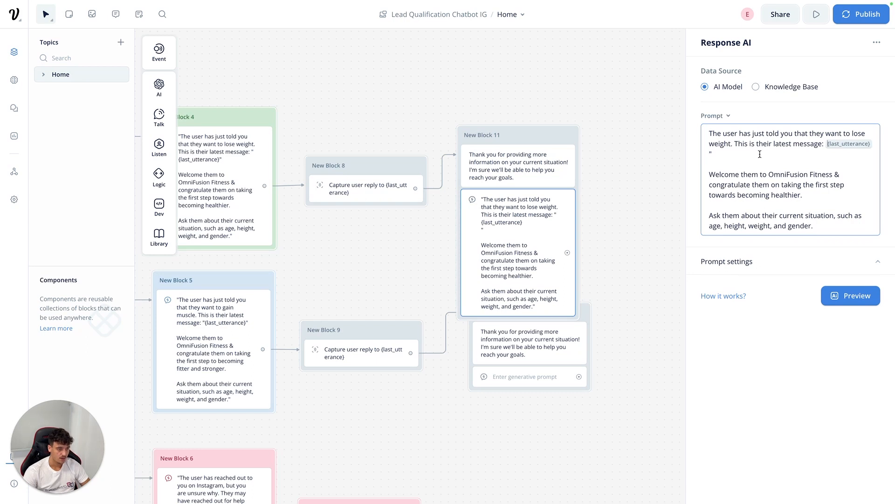
drag(759, 155, 698, 116)
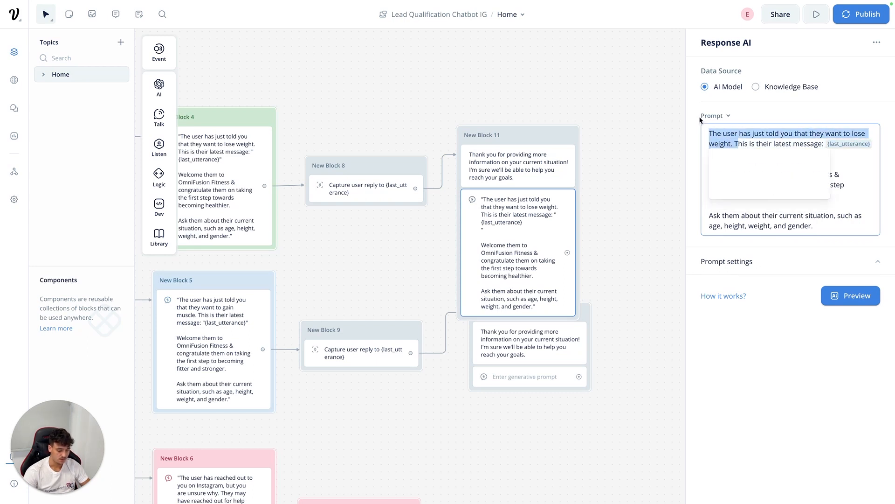
key(BackSpace)
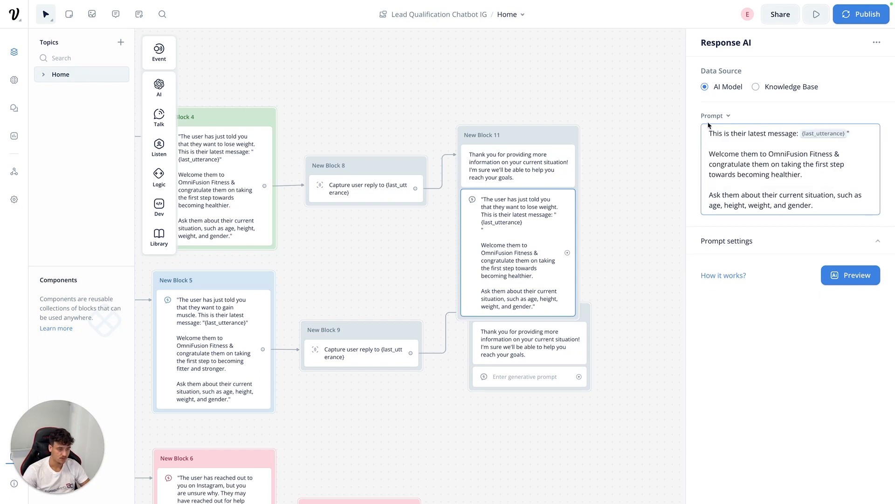
double_click(739, 133)
key(BackSpace)
text(the users)
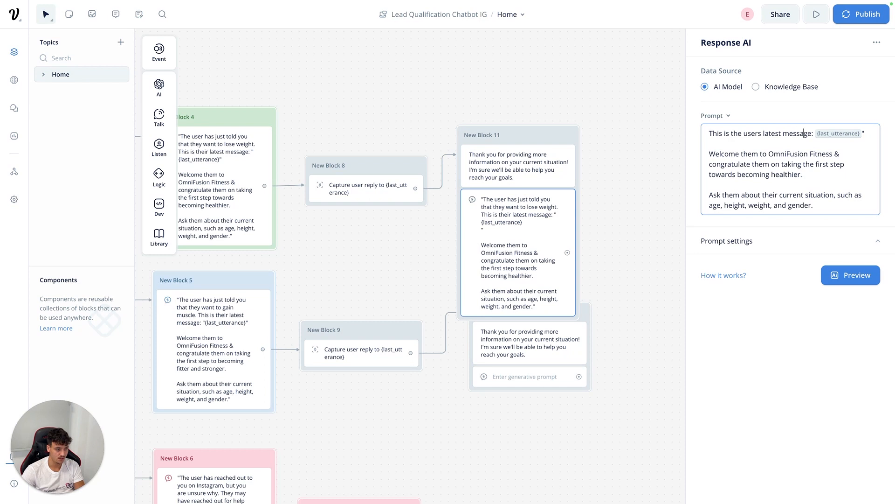
text(")
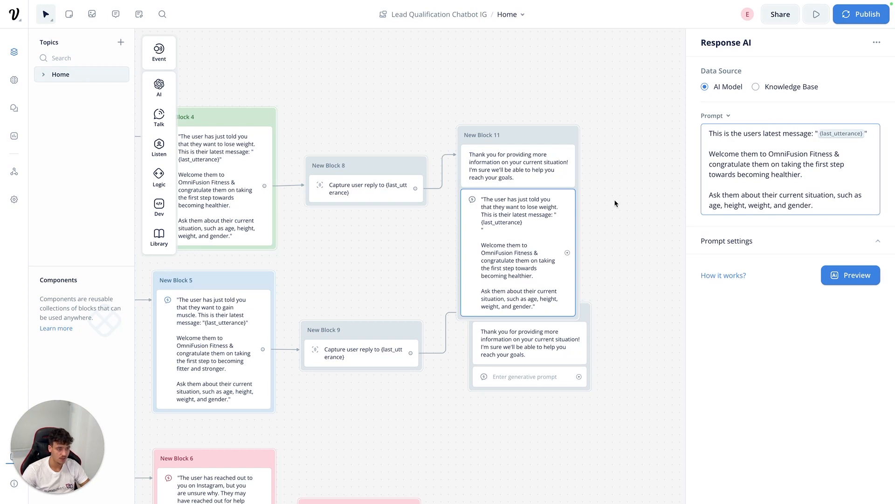
- Replace the welcome paragraph with "Ask the user if they have trained & been on a diet before, and what their current workout routine is."
drag(822, 175, 705, 149)
text({)
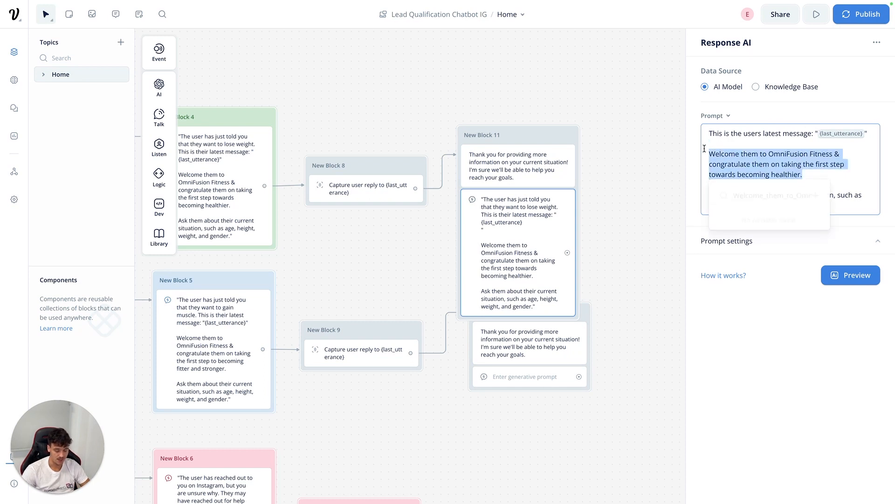
text(Re)
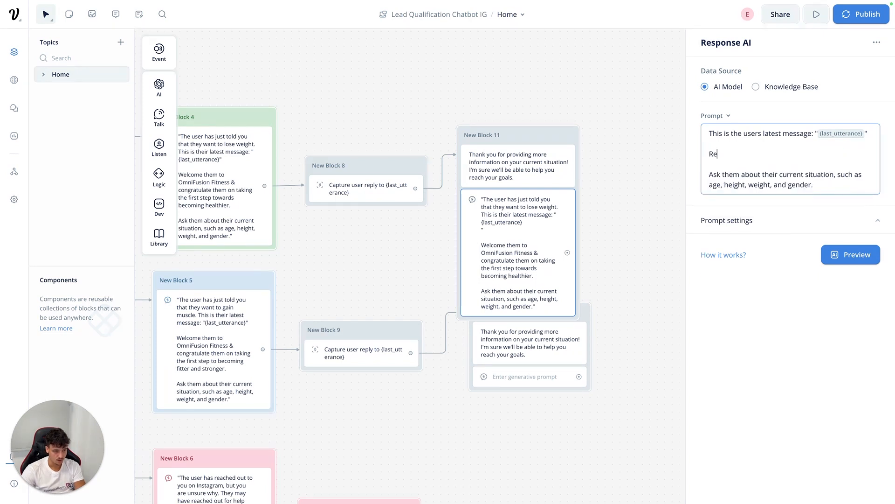
text(Ask the user if they)
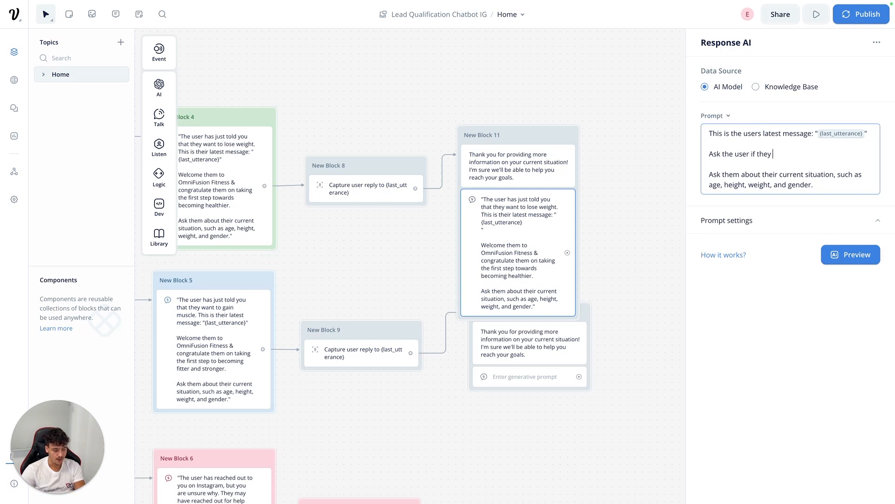
text( have trainedb)
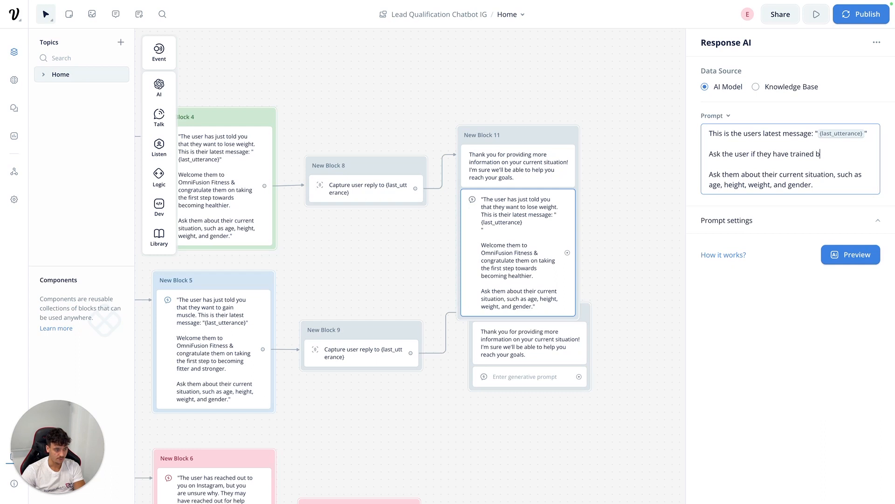
text(eforbeen on)
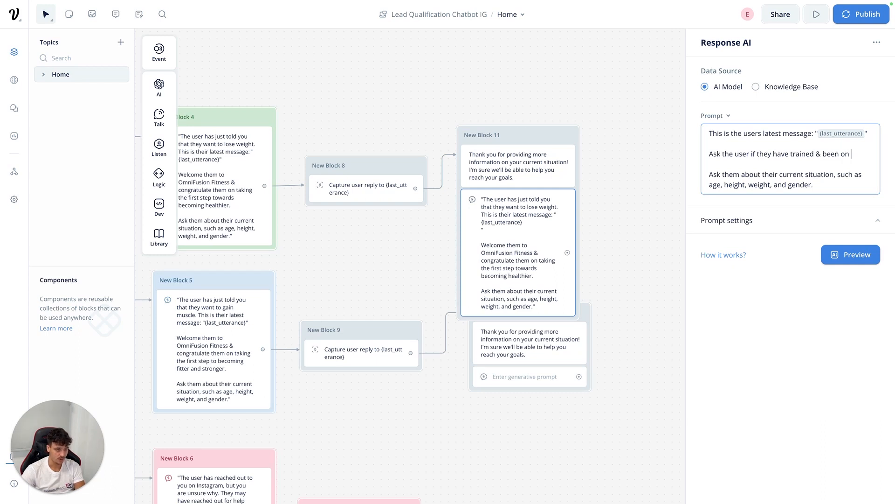
text( a diet before, and what their current workout routine is.)
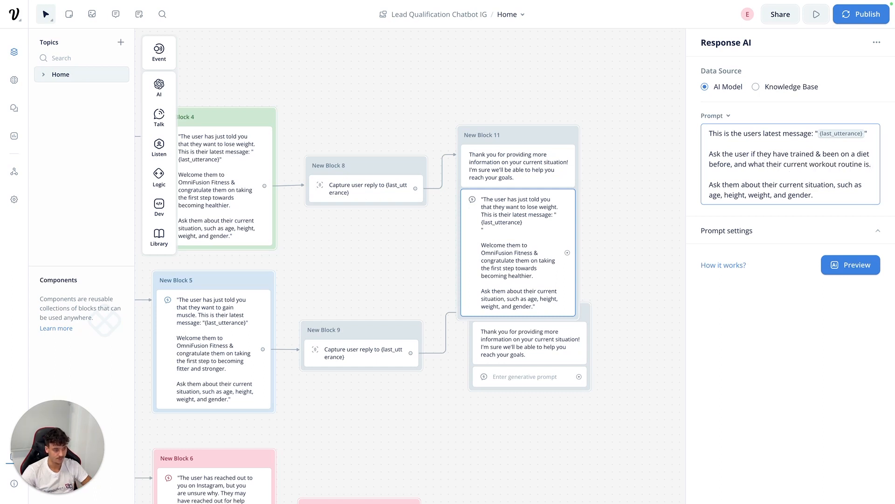
- Replace the prompt's closing paragraph with "Do not greet the user, you are in an ongoing conversation."
drag(820, 196, 710, 184)
text(Di)
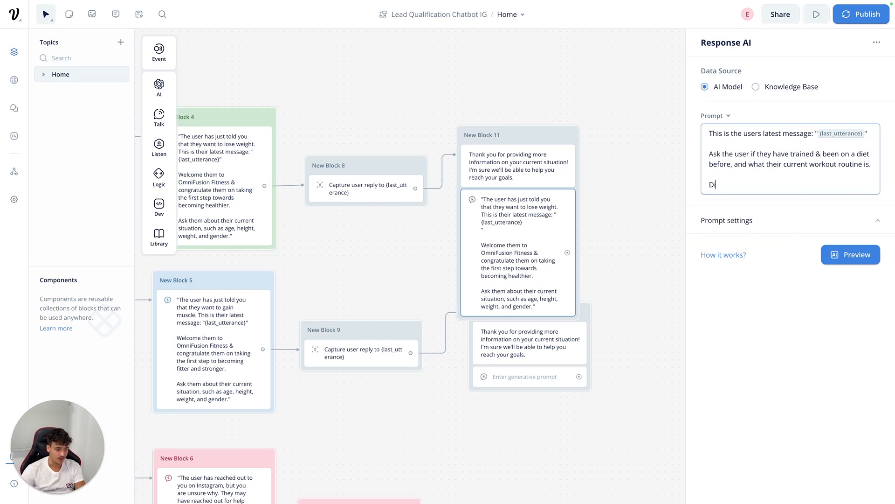
text( not greet the user, you are in an ongoing conversation.)
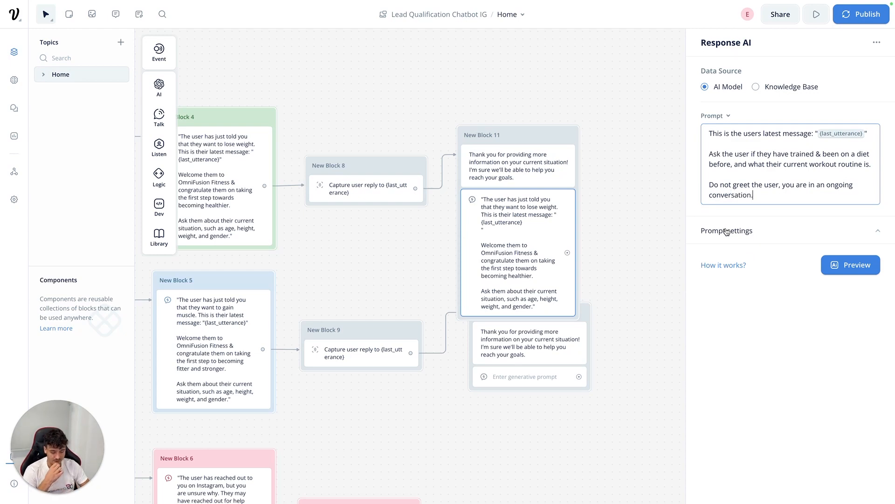
- Preview the AI response with last_utterance set to "I am 32 years old, weigh 98KG, and am a woman" and review the generated reply
click(851, 264)
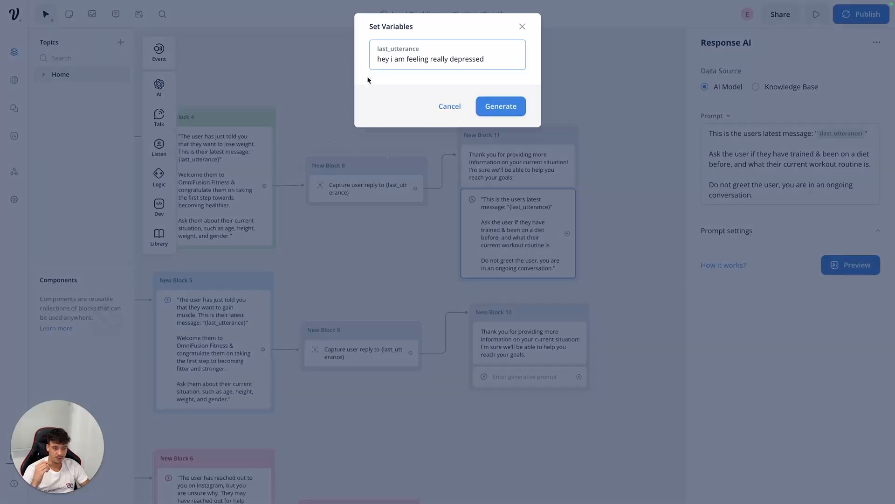
double_click(496, 63)
key(ctrl+a)
key(BackSpace)
text(I am 32)
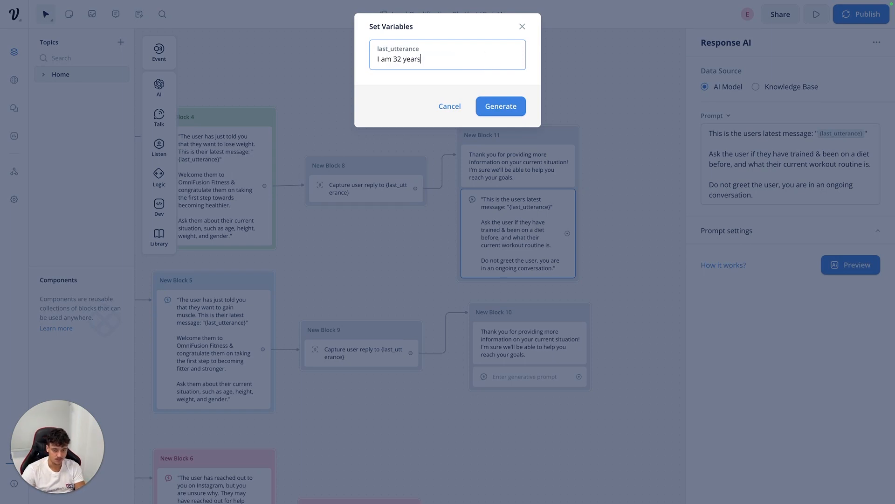
text( years old, weigh 98)
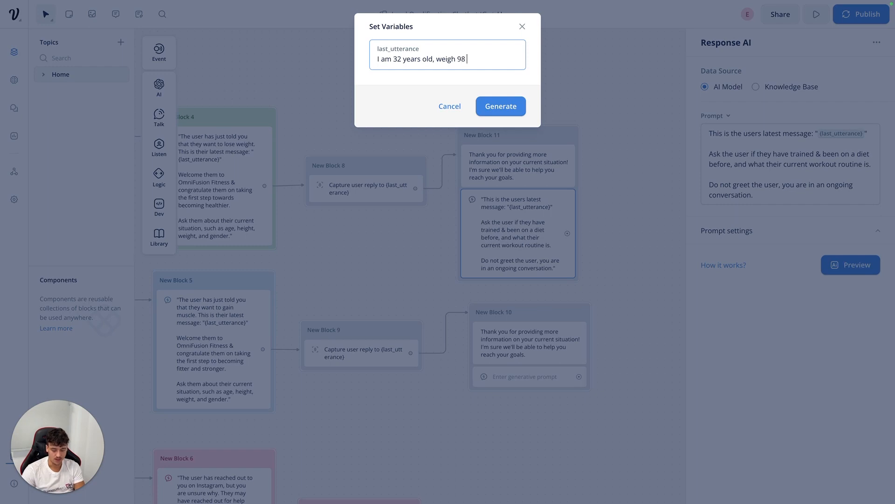
text(KG, and )
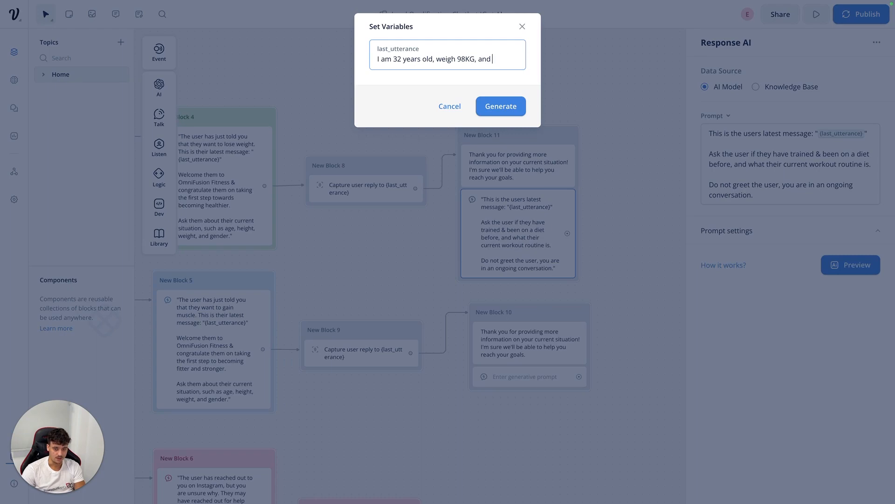
text(am a woman)
click(487, 113)
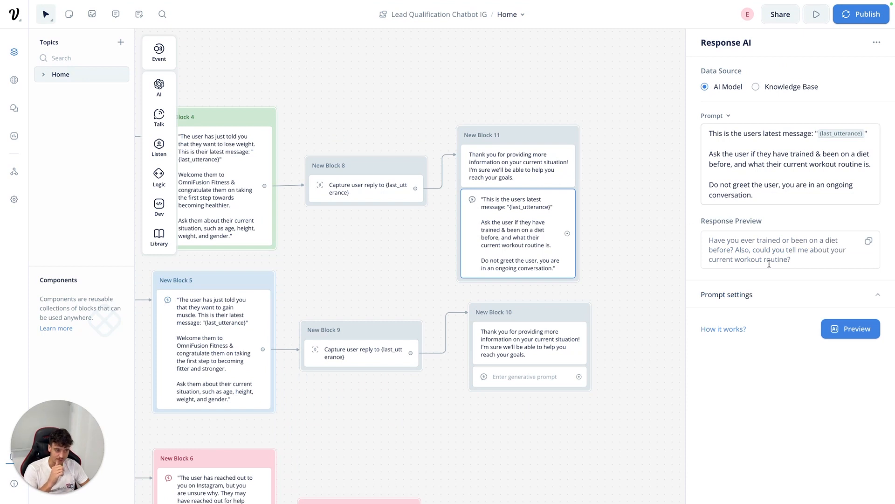
drag(810, 263, 710, 236)
click(758, 249)
triple_click(759, 250)
click(766, 251)
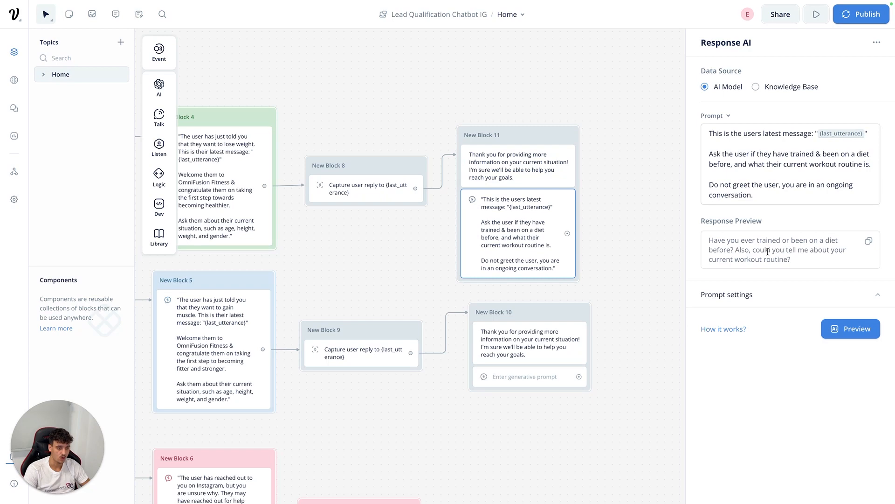
- Duplicate New Block 11's AI prompt into New Block 10 and delete New Block 10's empty generative prompt
right_click(560, 248)
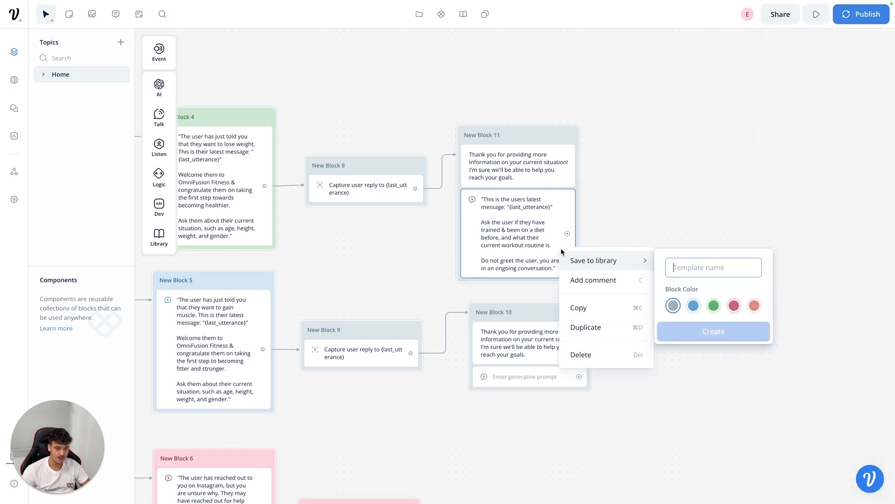
click(577, 327)
drag(382, 188, 372, 361)
right_click(340, 457)
click(370, 437)
- Add a Capture step connected after New Block 11's AI prompt and another after New Block 10's AI prompt
drag(392, 223, 456, 137)
mouse_move(487, 187)
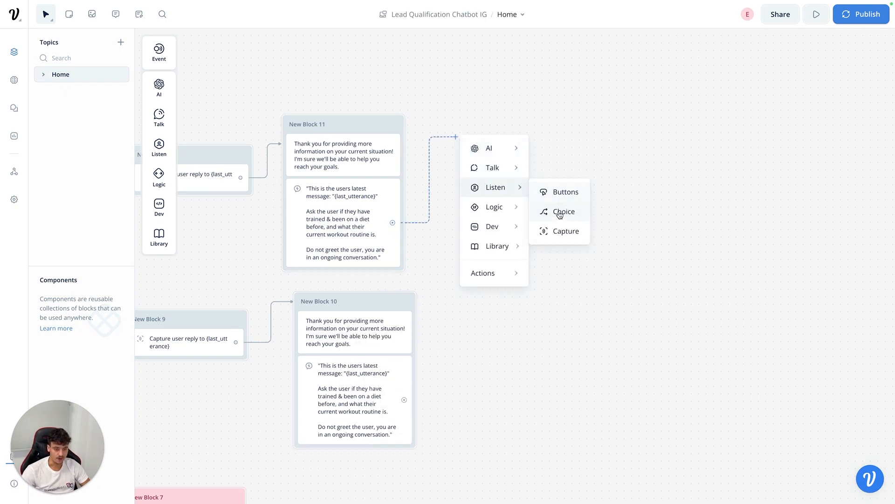
click(557, 230)
drag(546, 130, 516, 142)
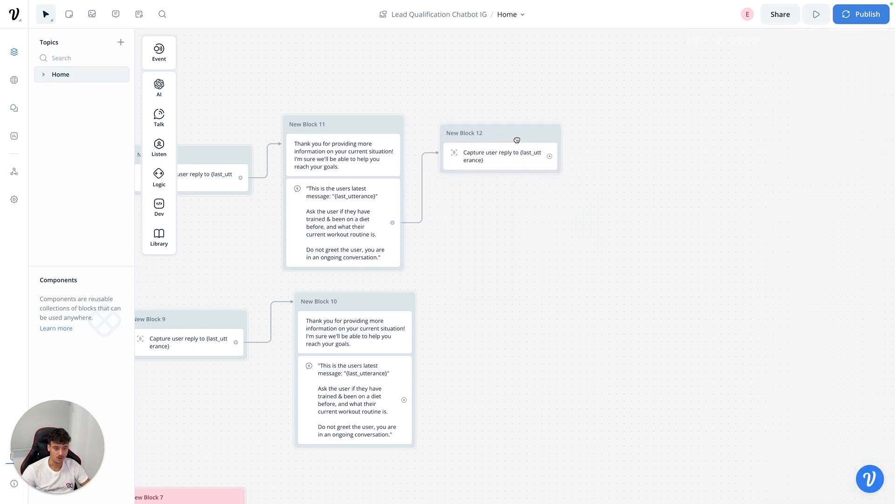
drag(405, 399, 459, 308)
mouse_move(485, 359)
click(562, 403)
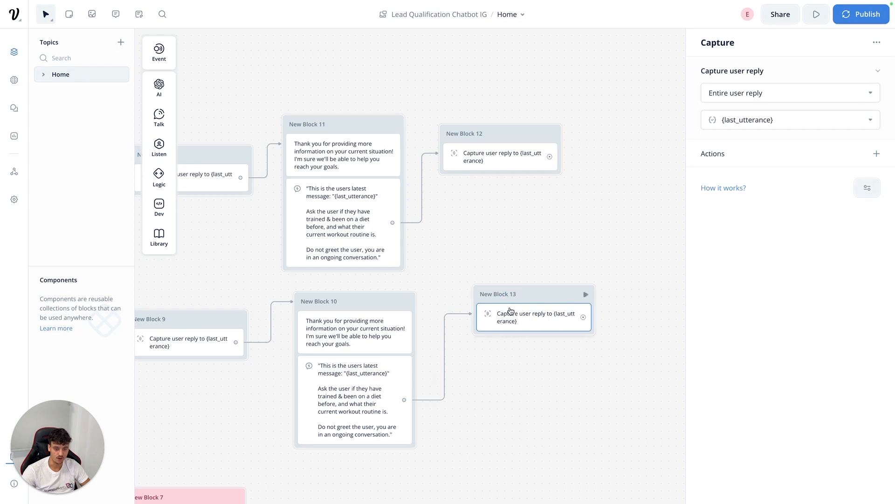
drag(544, 300, 512, 308)
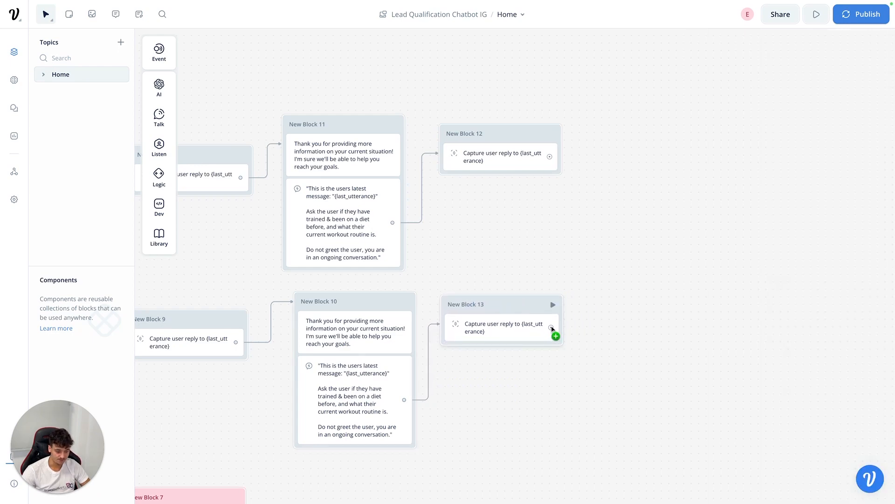
- Add a Response AI block connected after New Block 13, align it beside that block, and open its prompt for editing
drag(552, 329, 603, 301)
mouse_move(626, 335)
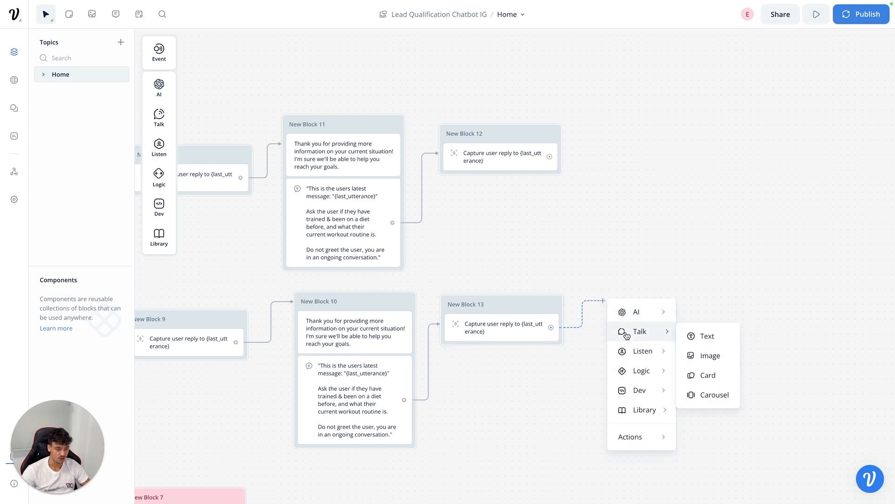
mouse_move(643, 311)
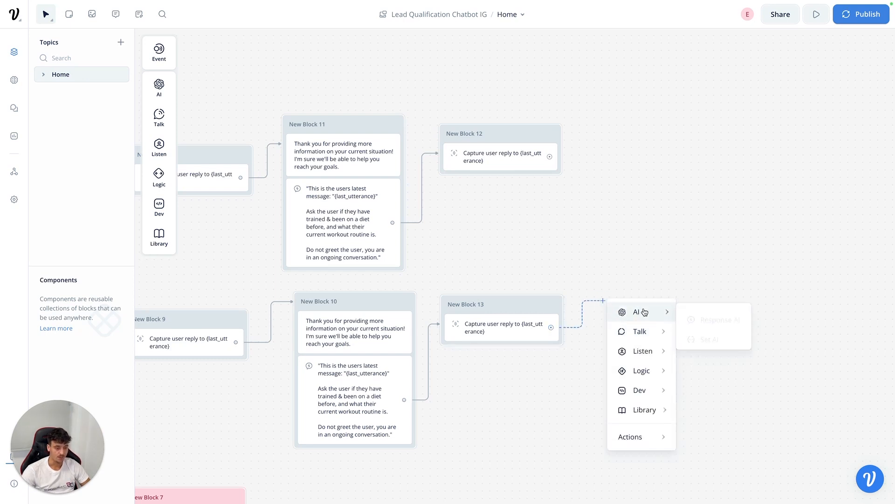
click(705, 316)
drag(617, 294, 591, 311)
click(586, 327)
click(751, 132)
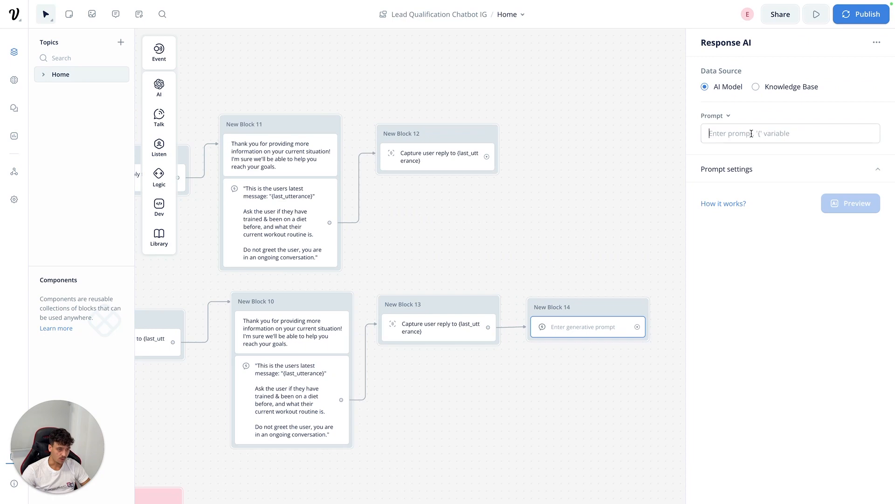
- Replace New Block 14's empty prompt with a duplicate of New Block 11's AI prompt and reconnect New Block 13 to it
right_click(259, 214)
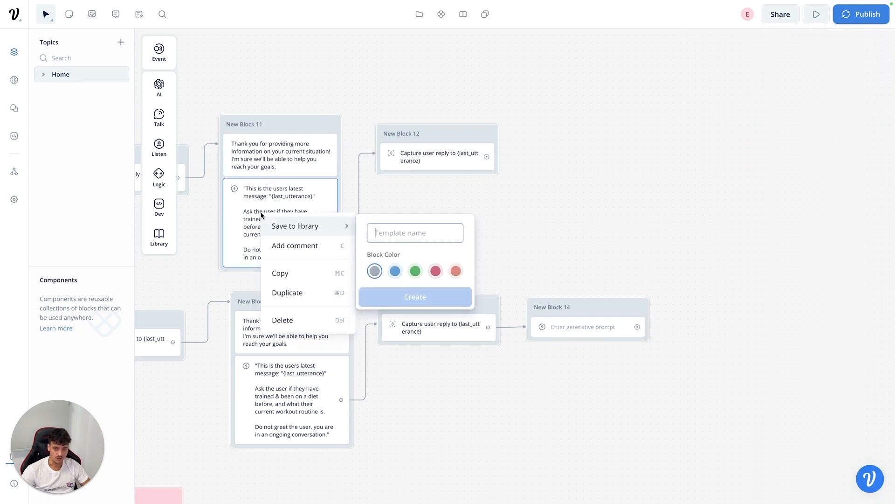
click(284, 292)
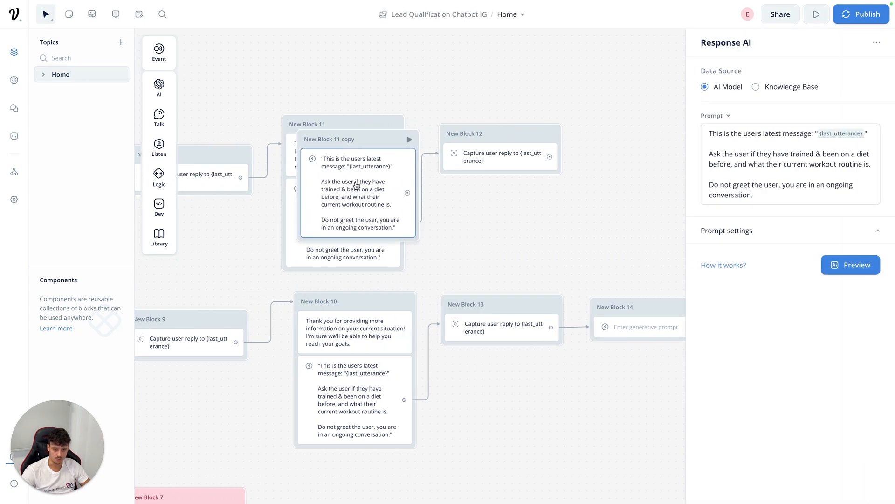
click(628, 318)
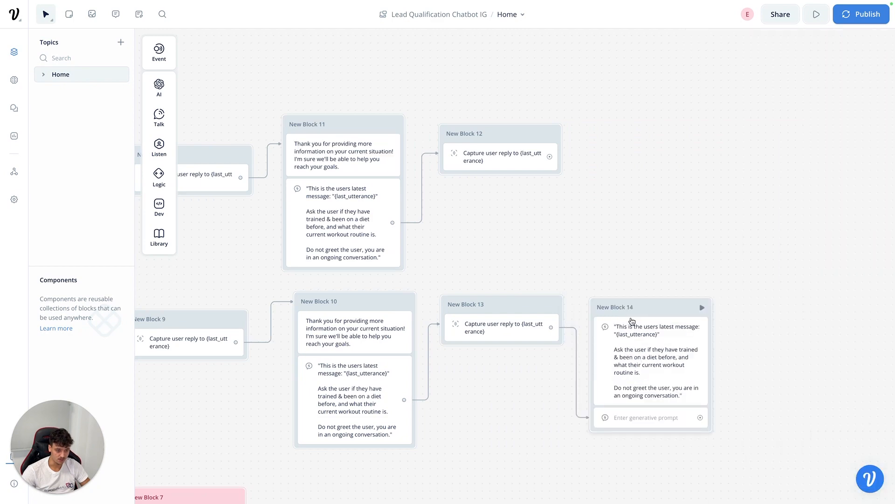
right_click(650, 416)
click(676, 394)
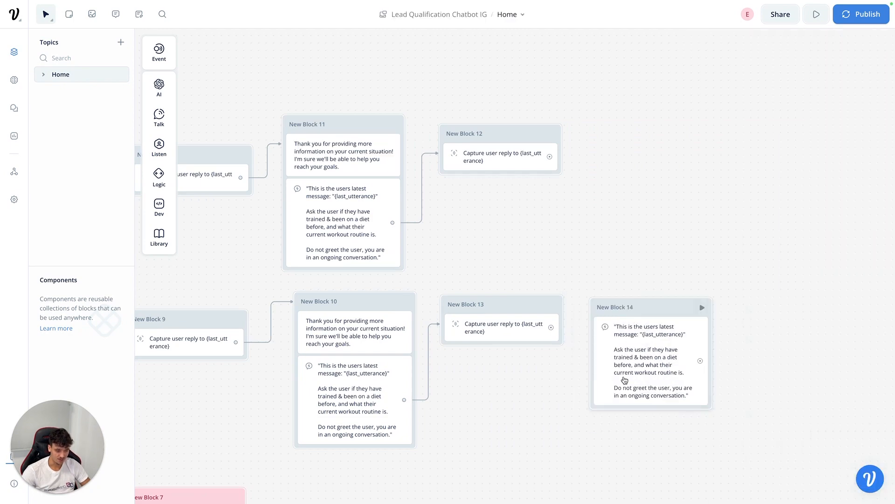
drag(554, 330, 644, 357)
- Change New Block 14's question instruction to "Ask the user how much they have spent on improving their health in the past year."
click(644, 358)
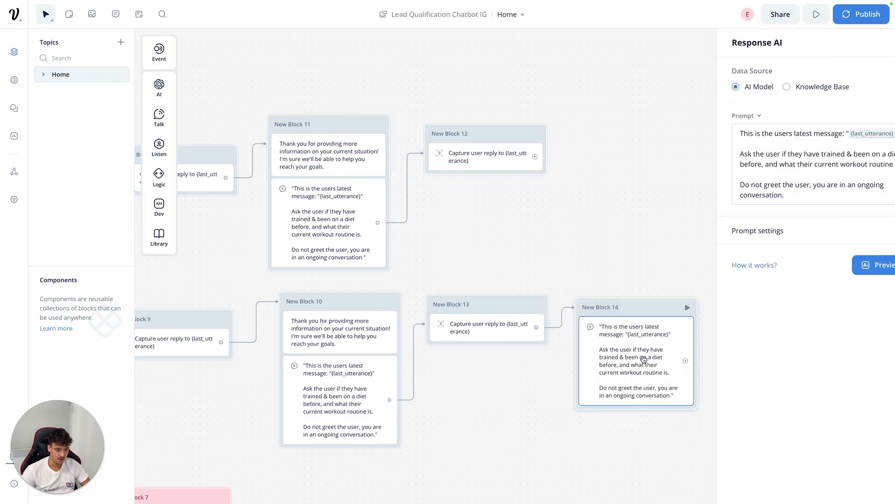
click(873, 165)
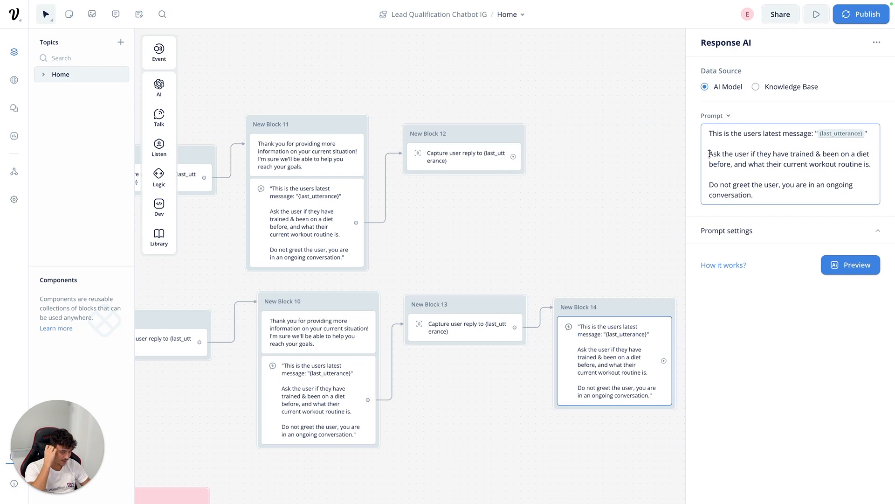
drag(709, 154, 811, 154)
click(809, 154)
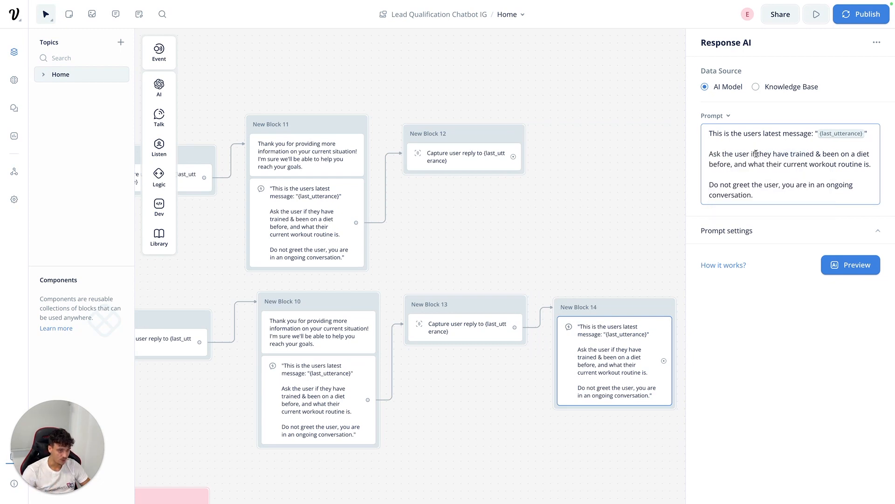
drag(750, 154, 869, 163)
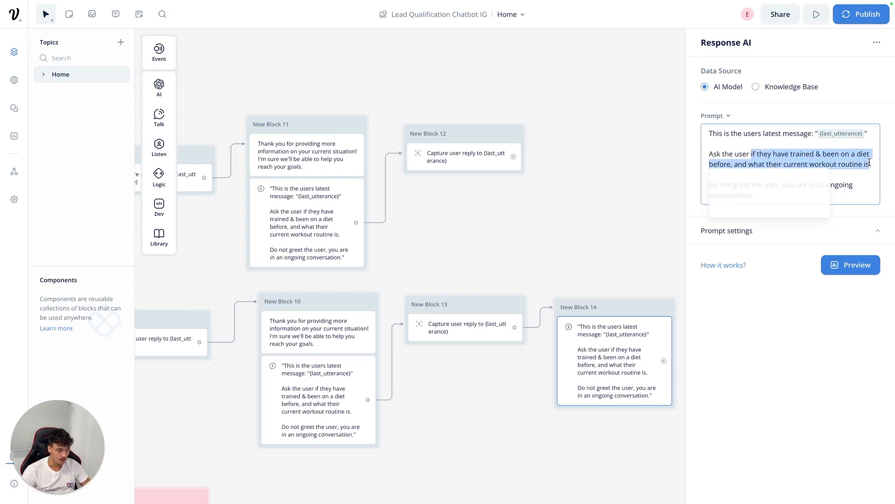
text(how much they have spent on improving their health in the past year.)
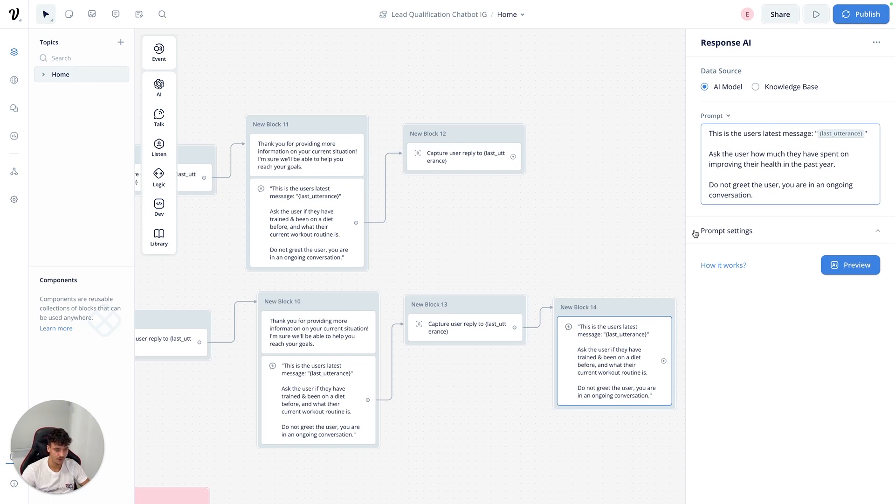
- Duplicate New Block 14, place the copy in the weight-loss branch, and connect New Block 12 to it
right_click(624, 308)
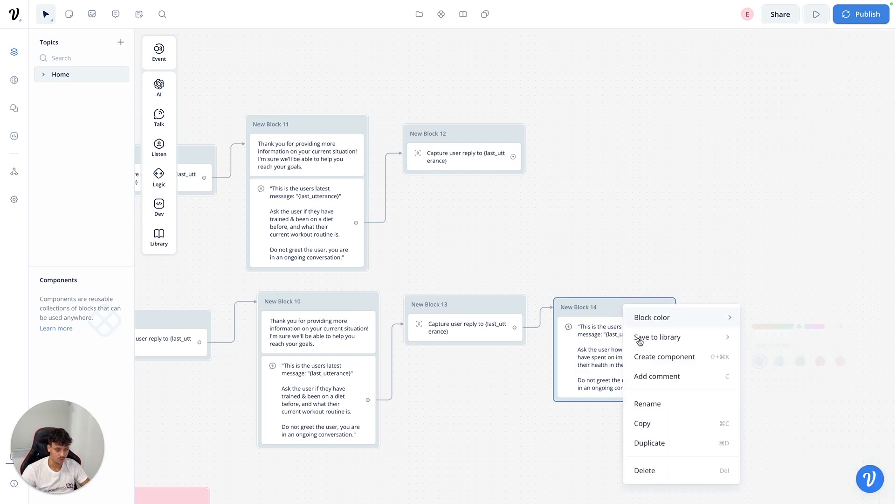
click(648, 442)
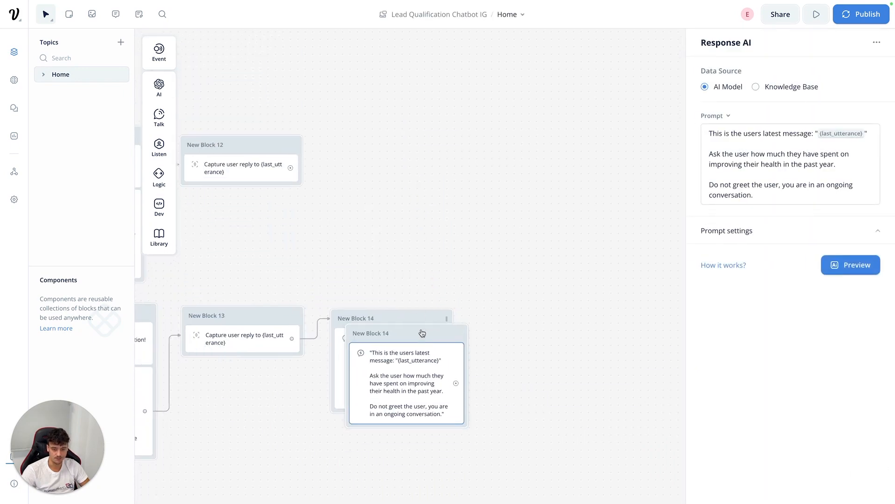
drag(421, 332, 407, 144)
drag(290, 167, 350, 146)
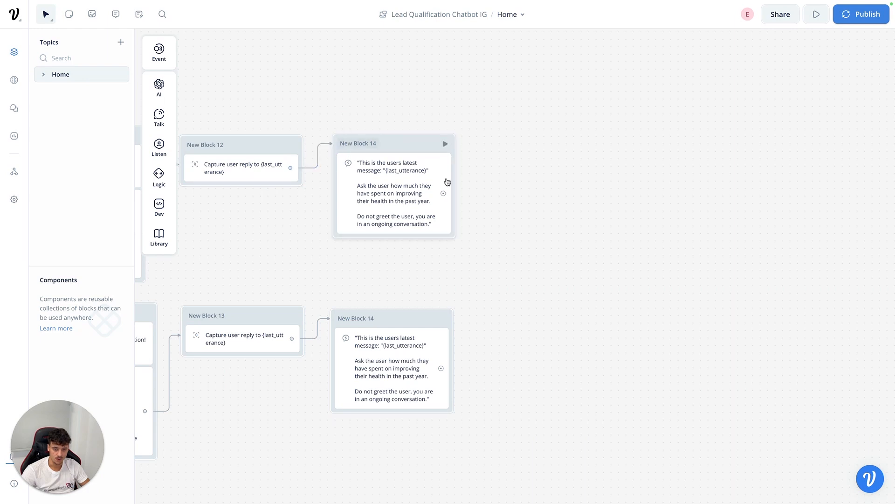
- Add a Capture step connected after each of the two New Block 14 prompts
drag(443, 193, 500, 143)
mouse_move(541, 193)
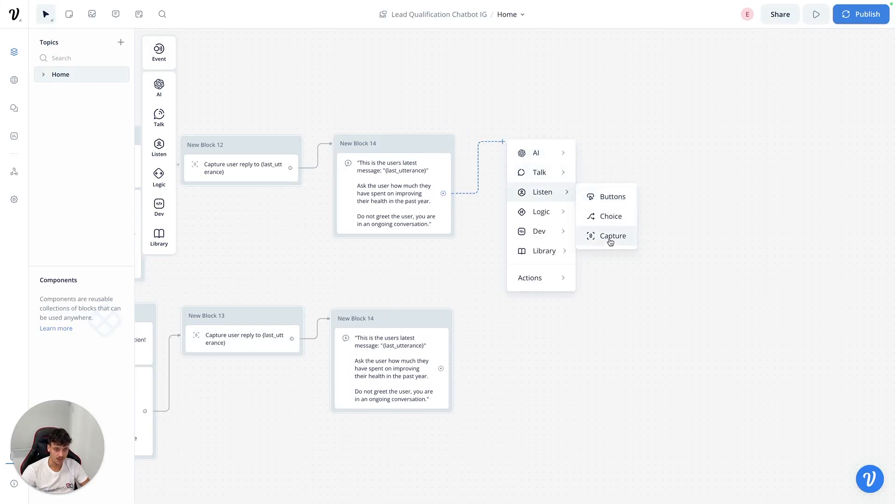
click(610, 241)
drag(441, 368, 482, 312)
mouse_move(556, 370)
click(584, 404)
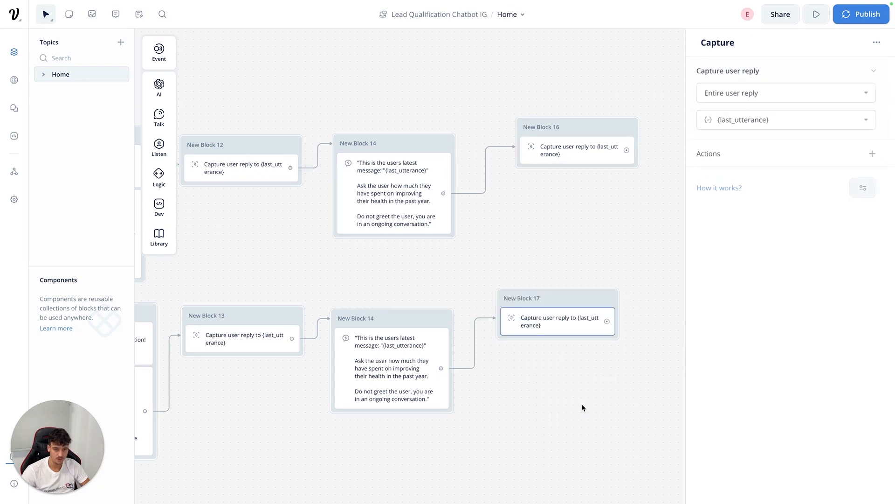
- Preview the weight-loss branch's spending prompt with last_utterance set to "I currently dont workout" and review the generated reply
click(391, 201)
click(836, 263)
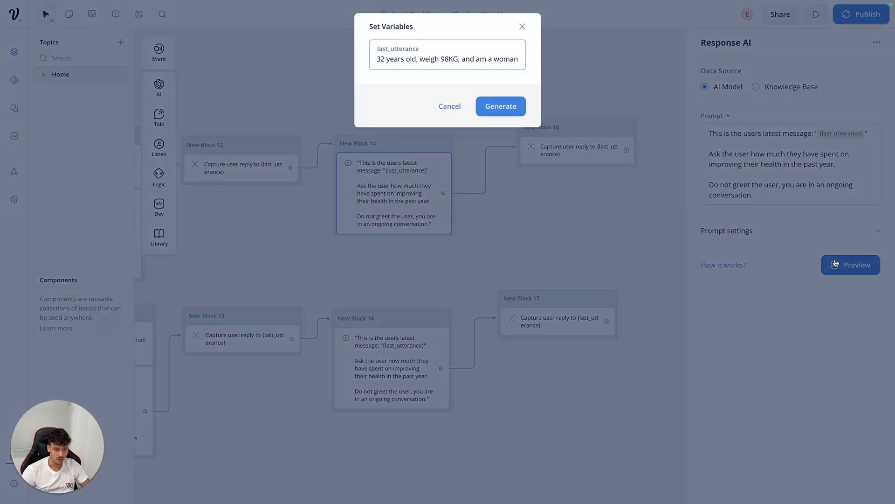
key(ctrl+a)
text(I currently dont workout)
click(524, 107)
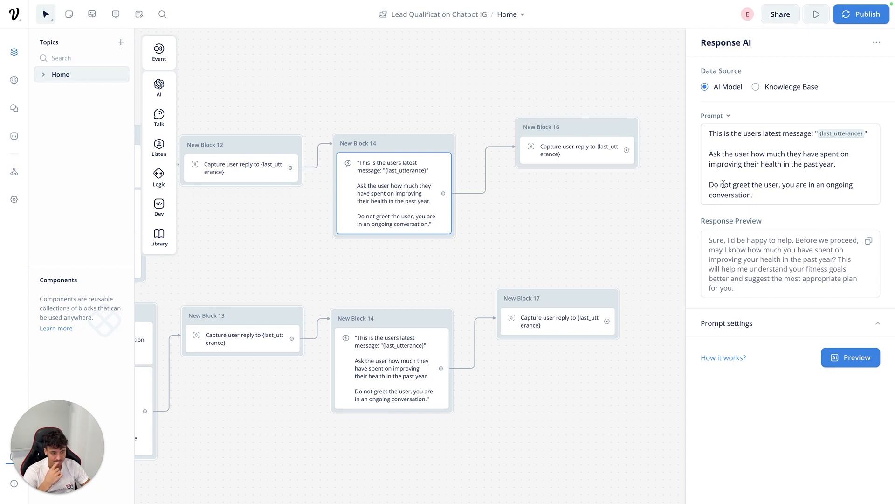
drag(769, 295, 792, 242)
click(712, 237)
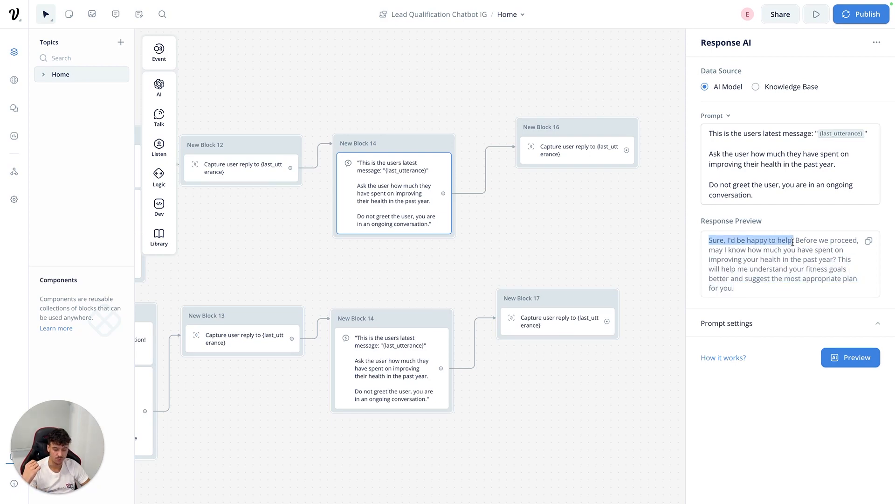
click(514, 248)
scroll(359, 248, down, 5)
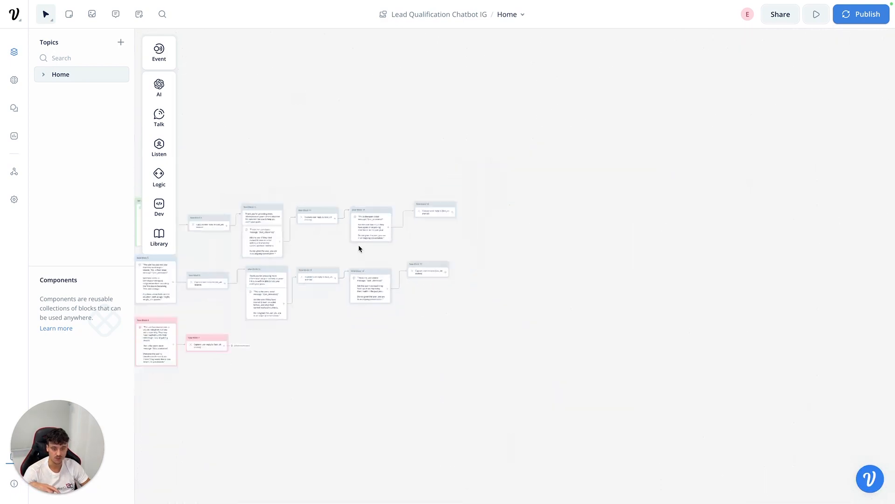
scroll(359, 247, up, 5)
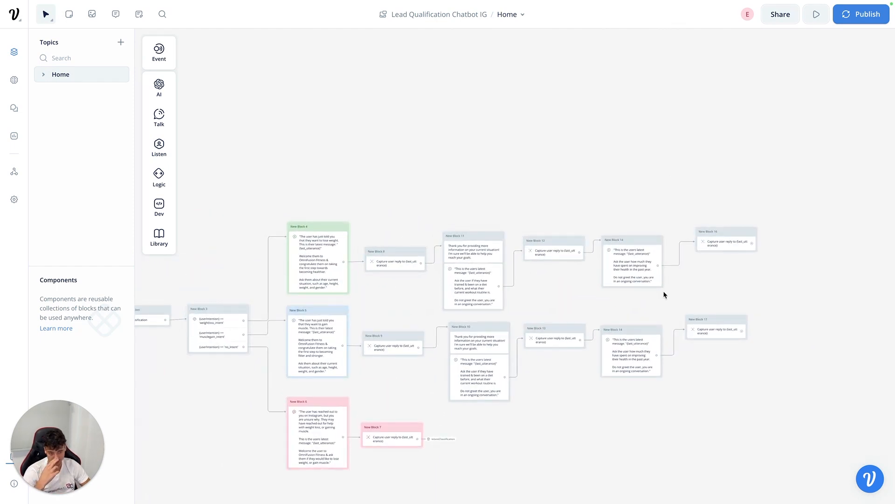
scroll(665, 295, right, 6)
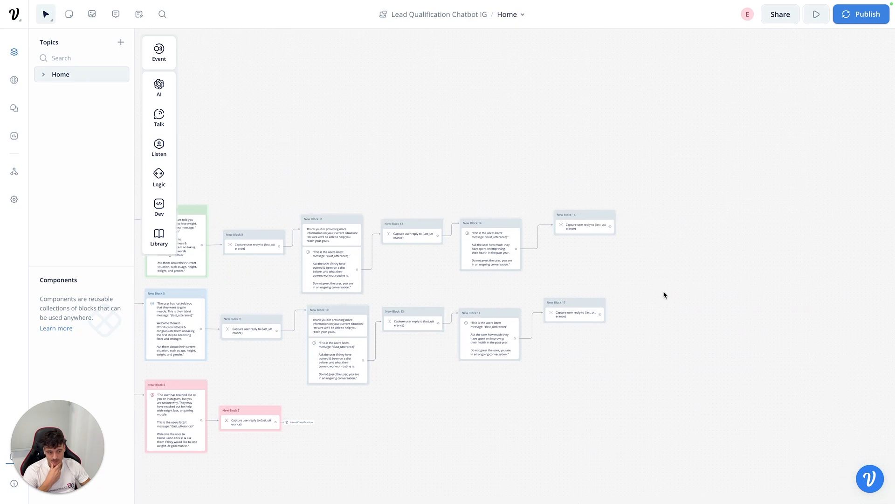
drag(587, 216, 642, 261)
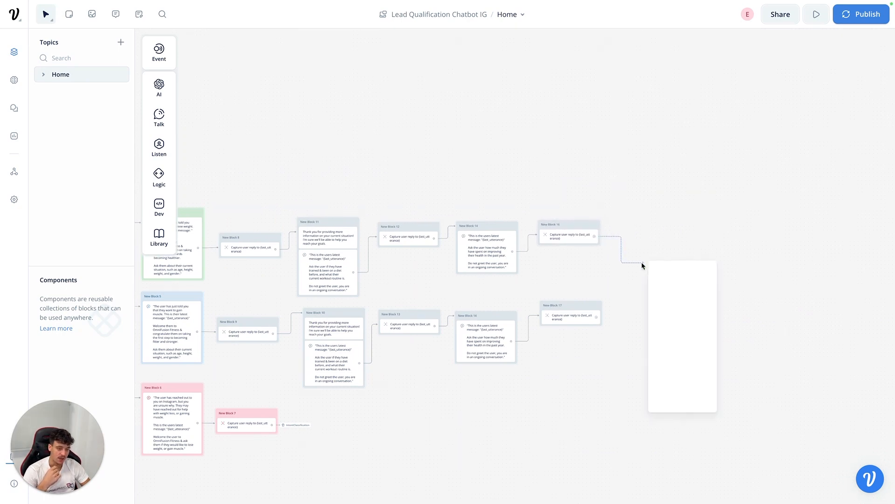
mouse_move(680, 296)
mouse_move(680, 276)
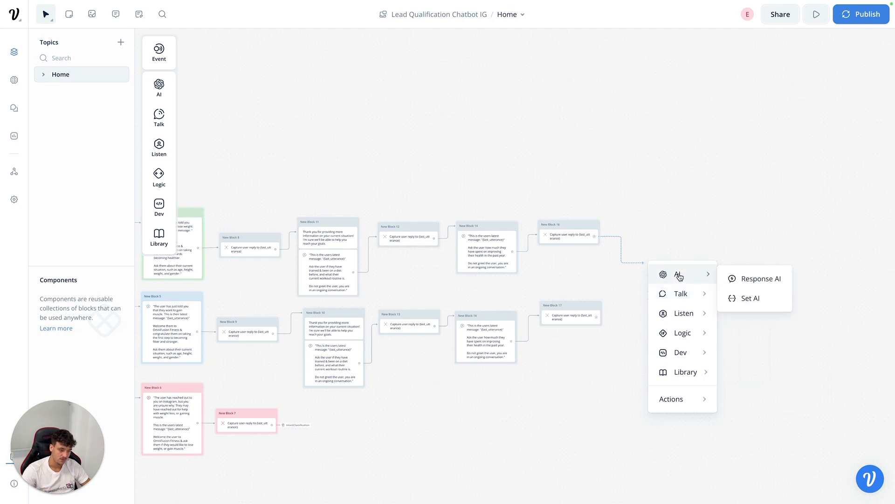
click(601, 175)
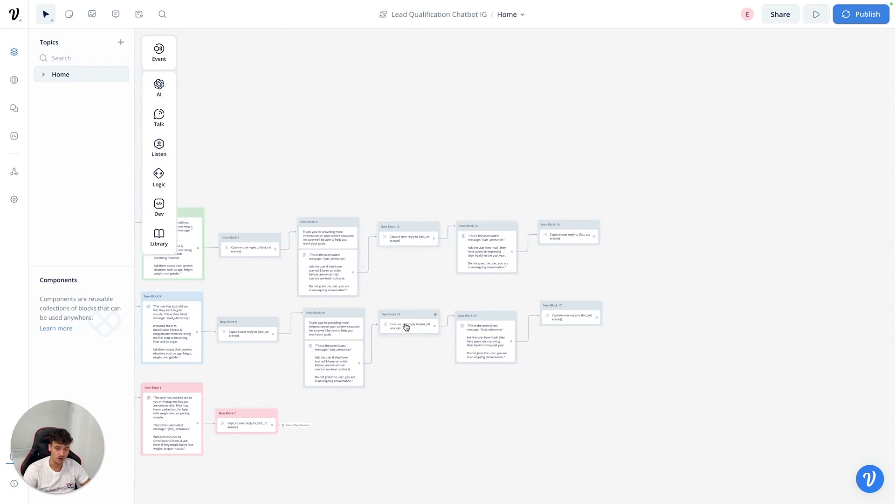
- Add a Set AI block connected after New Block 16 and connect New Block 17 to the same block
mouse_move(595, 238)
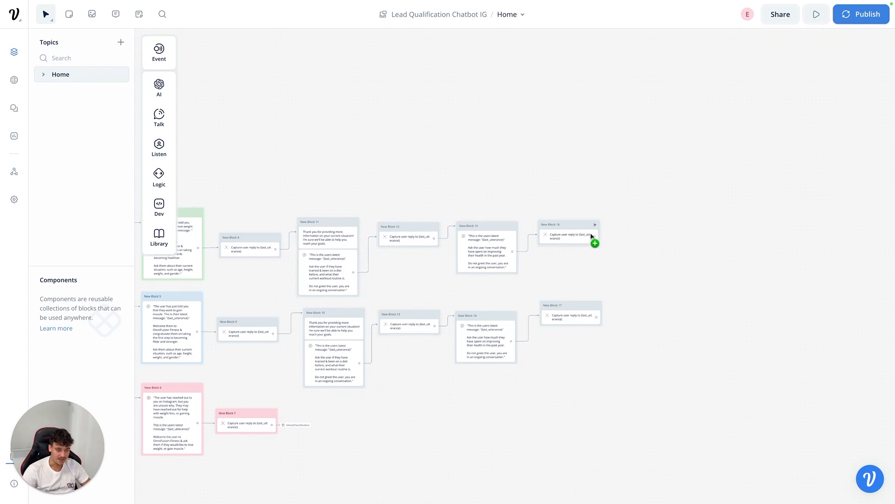
drag(595, 239, 634, 257)
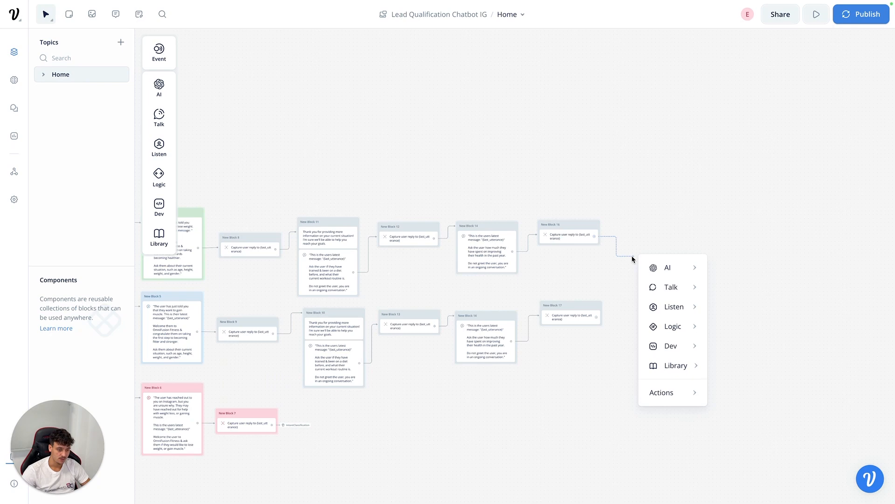
mouse_move(674, 274)
click(740, 291)
mouse_move(533, 319)
drag(533, 319, 628, 267)
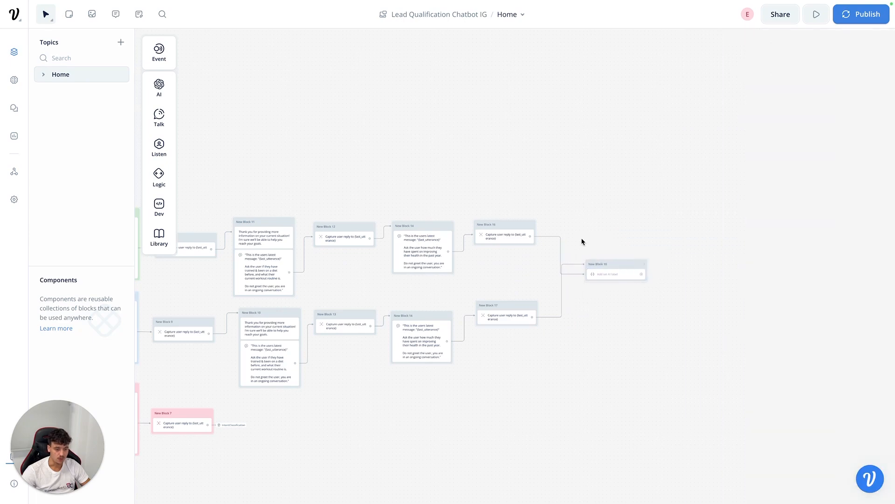
- Remove New Block 16's link to the Set AI step and reconnect it to the block's header
click(559, 237)
click(596, 218)
mouse_move(530, 239)
drag(530, 239, 602, 270)
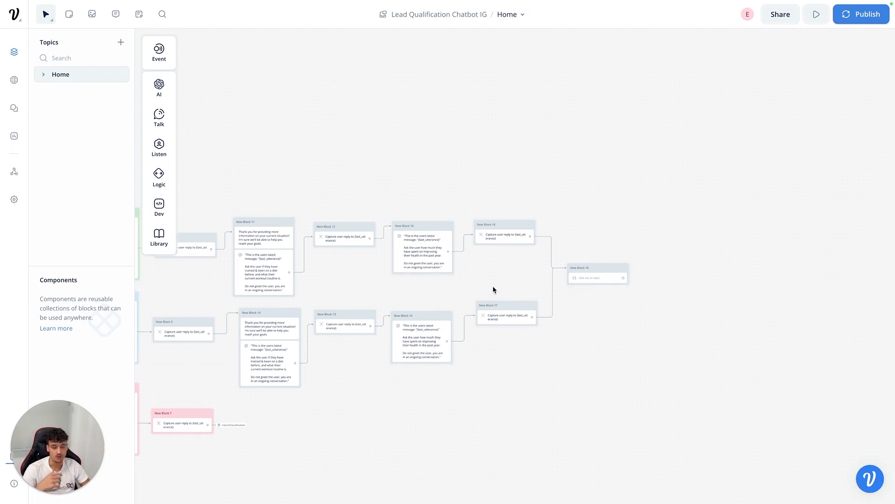
- Begin the Set AI prompt with "If the user spent more than $200 in the past year, write only YES"
scroll(494, 289, left, 5)
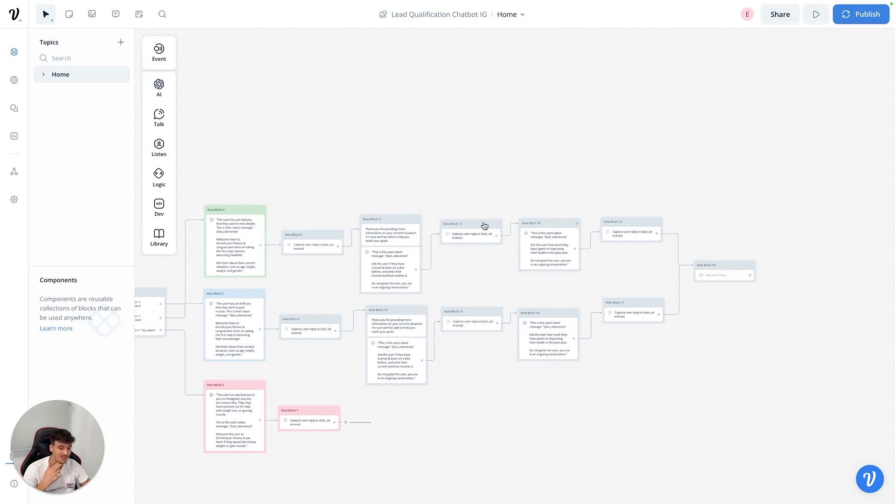
click(716, 275)
click(715, 190)
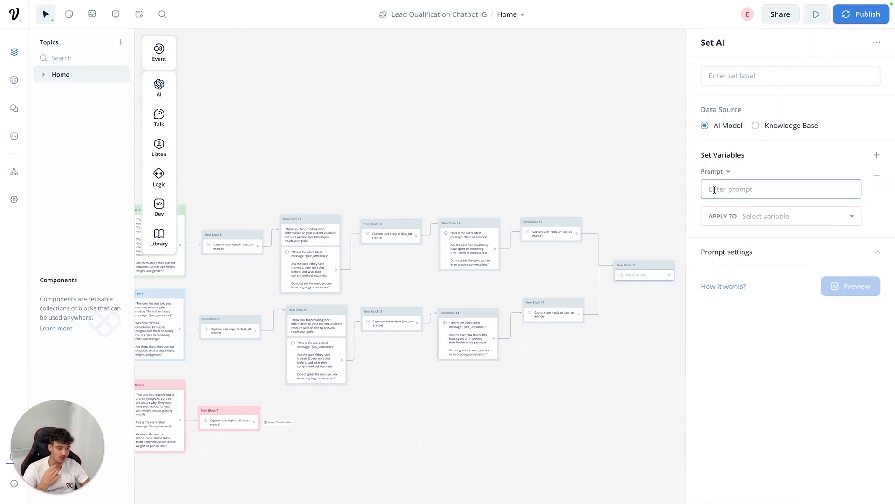
click(772, 217)
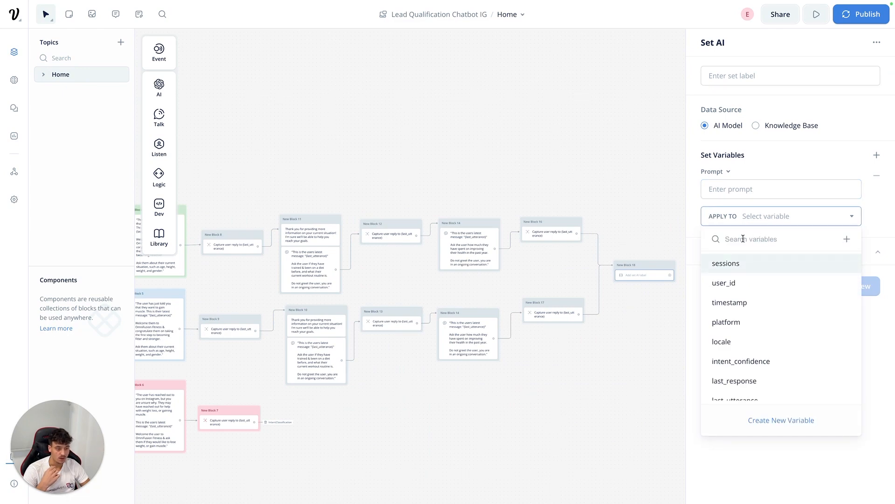
click(761, 189)
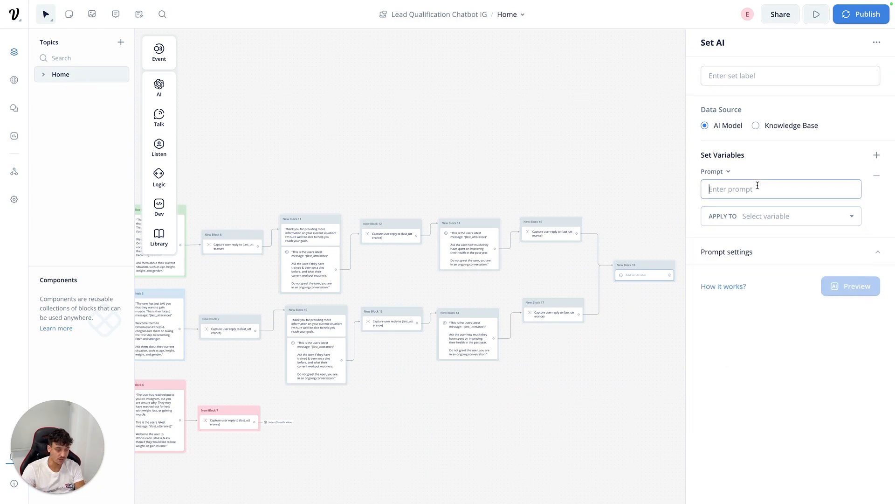
text(If)
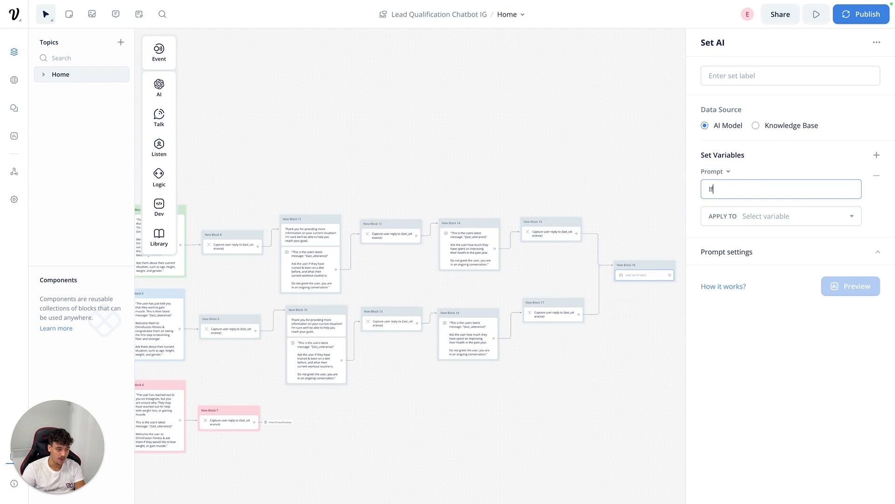
text( the user spends more than $200)
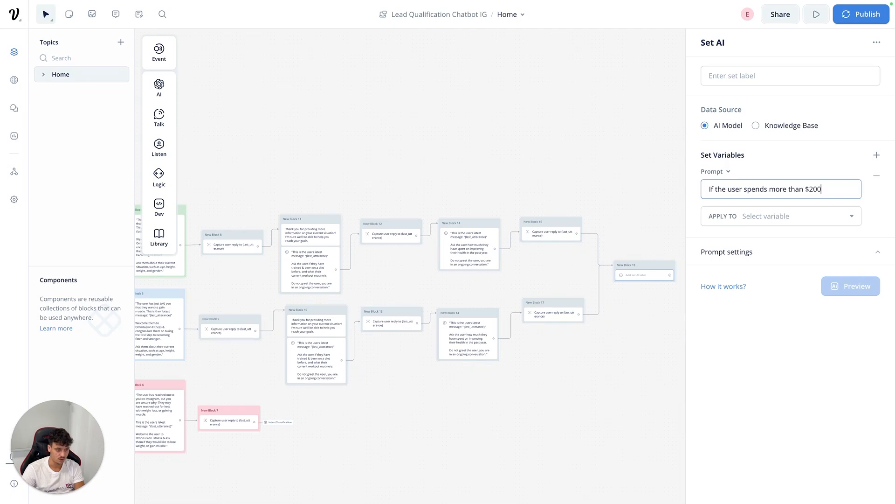
key(BackSpace)
key(BackSpace)
key(BackSpace)
key(BackSpace)
key(BackSpace)
key(BackSpace)
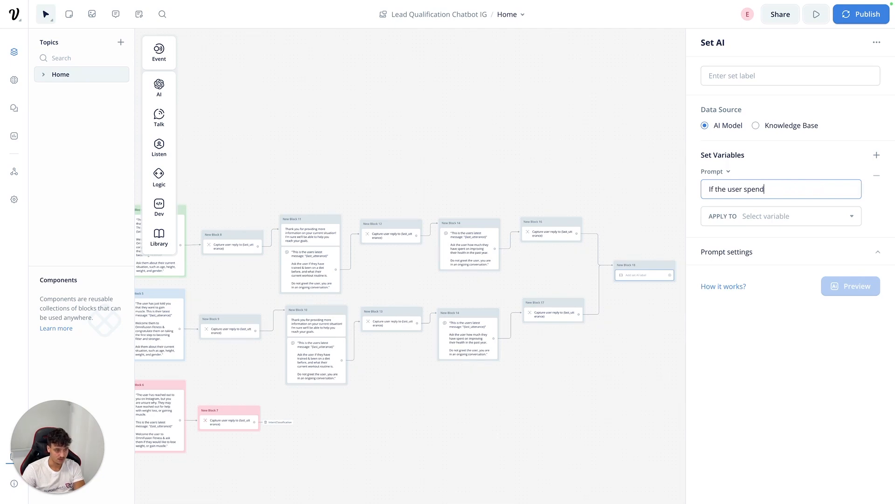
text(more than)
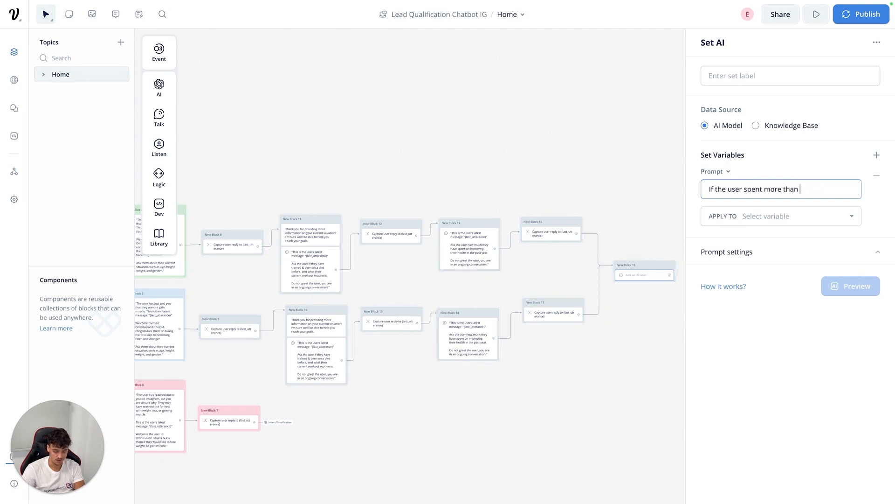
text( $200 in the past y)
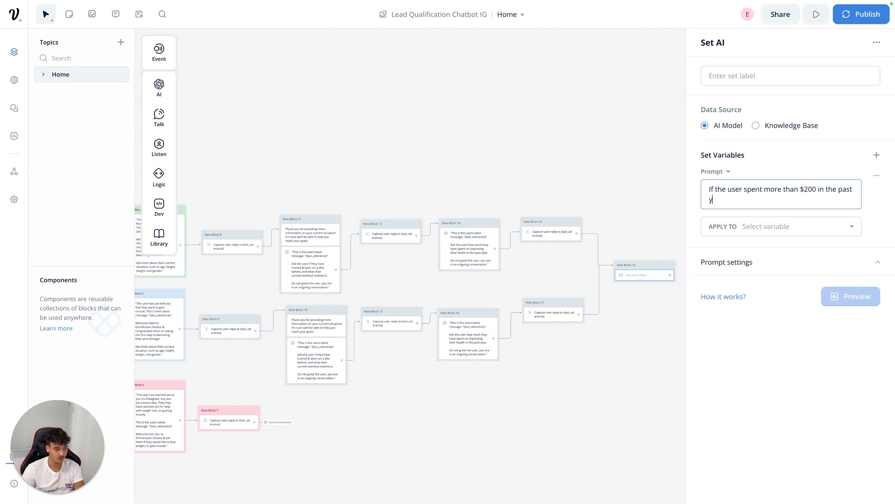
text(ear, write only YES)
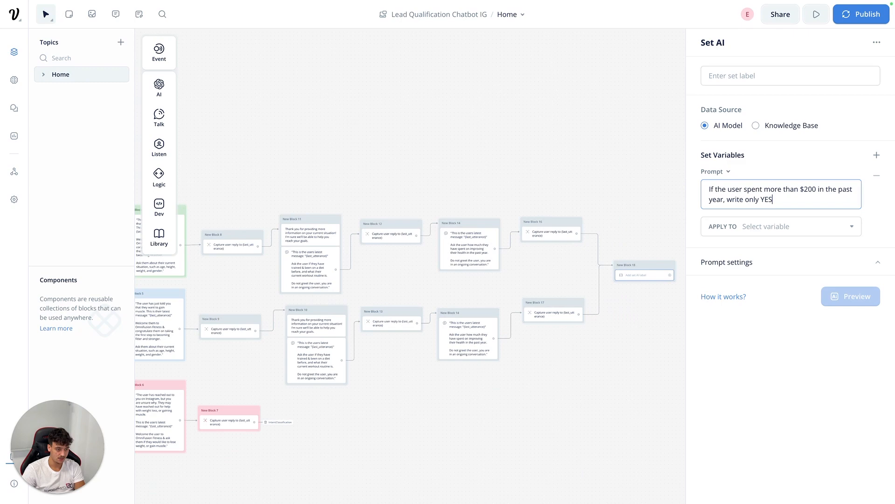
- Add the sentence "If they spent less than $200, write only NO." to the Set AI prompt, followed by a blank line
text(. If they spe)
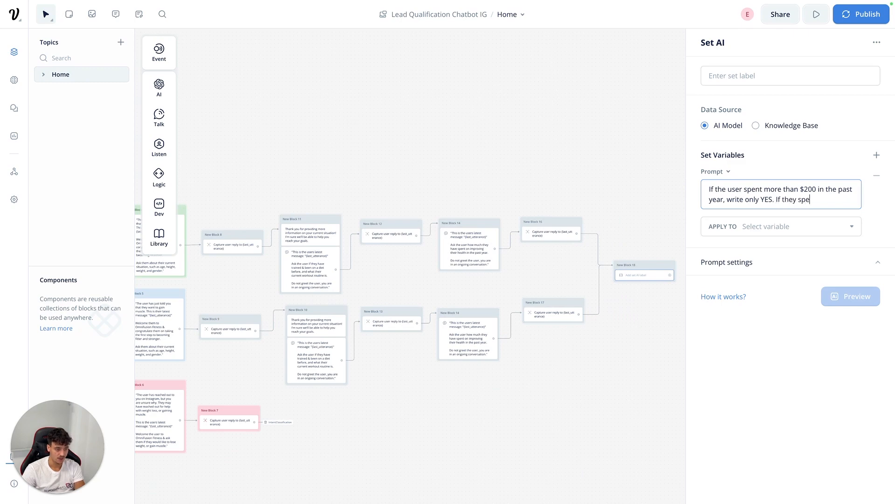
text(nt less than )
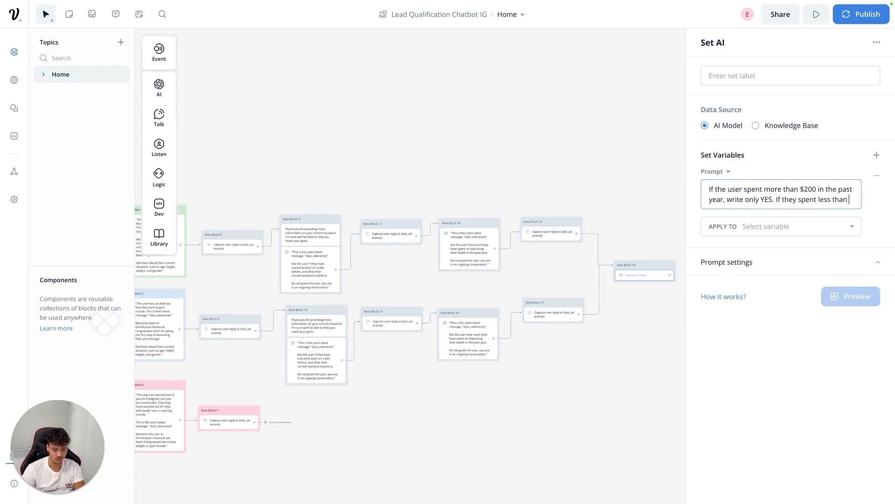
text($200, wr)
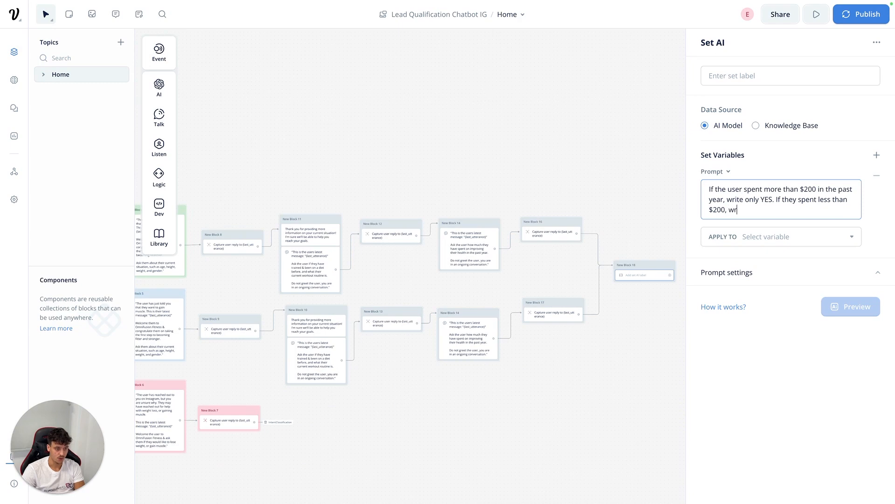
text(ite only N)
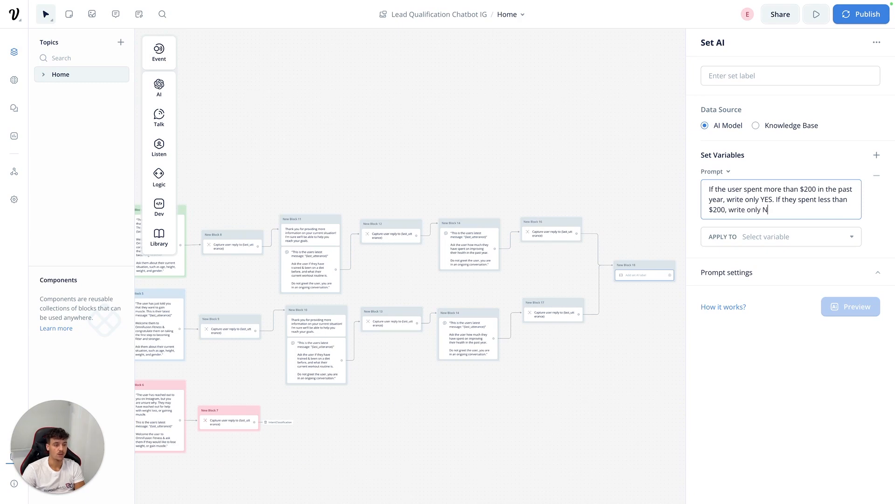
text(O.)
key(Return)
key(Return)
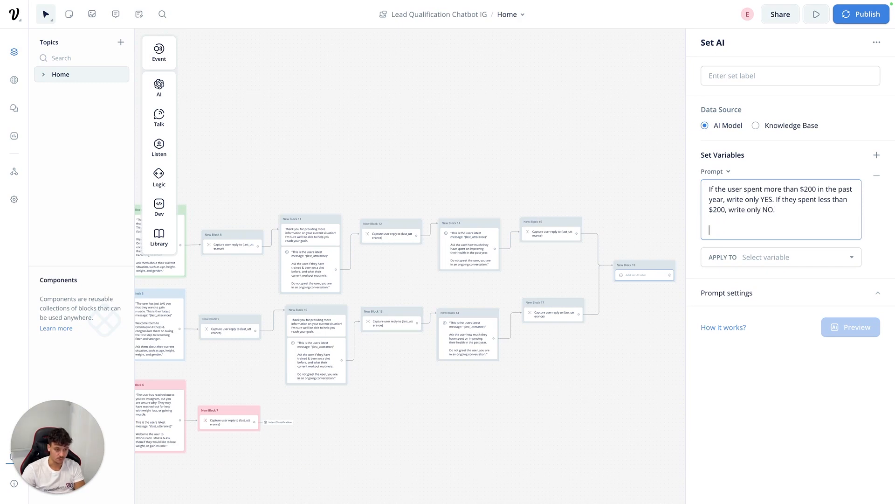
- Append the last_utterance variable in double quotes at the end of the Set AI prompt
text(T)
key(BackSpace)
text({)
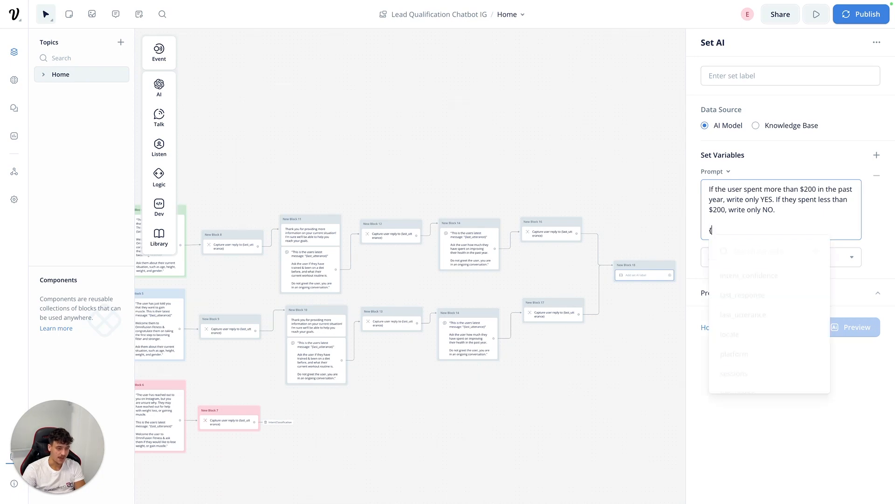
key(Down)
key(Down)
key(Down)
key(Return)
text(")
key(Left)
key(Left)
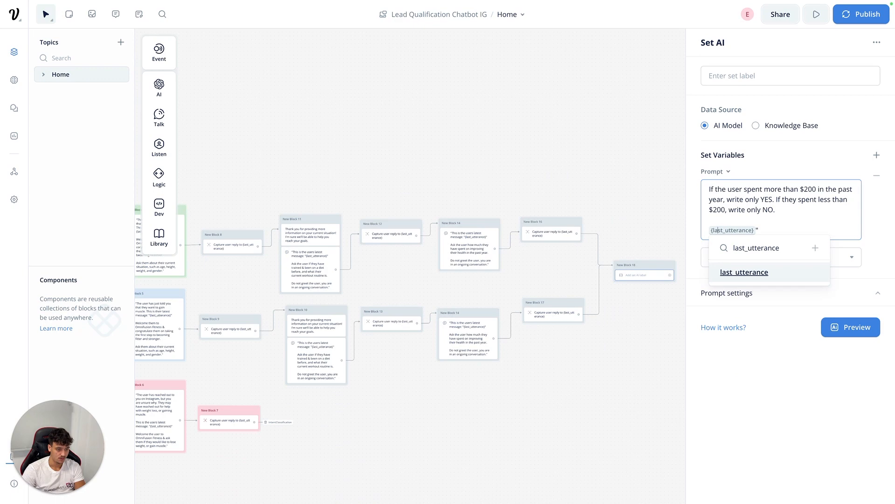
key(Escape)
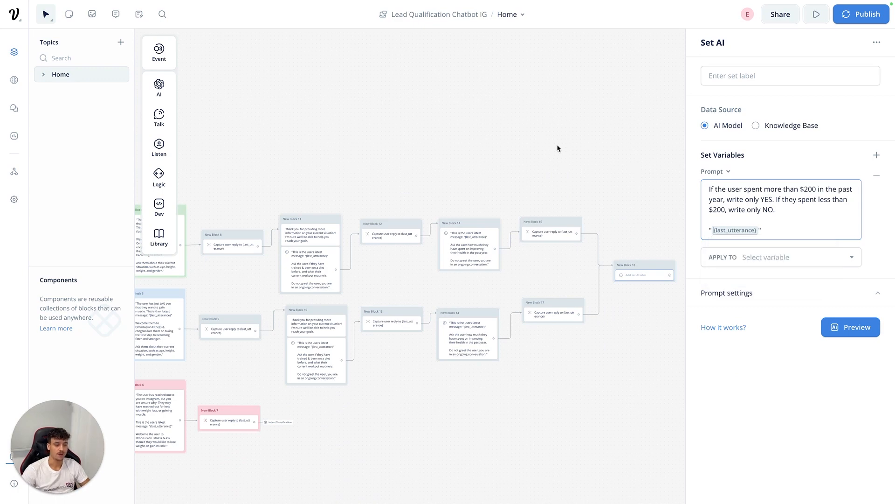
click(572, 155)
click(640, 275)
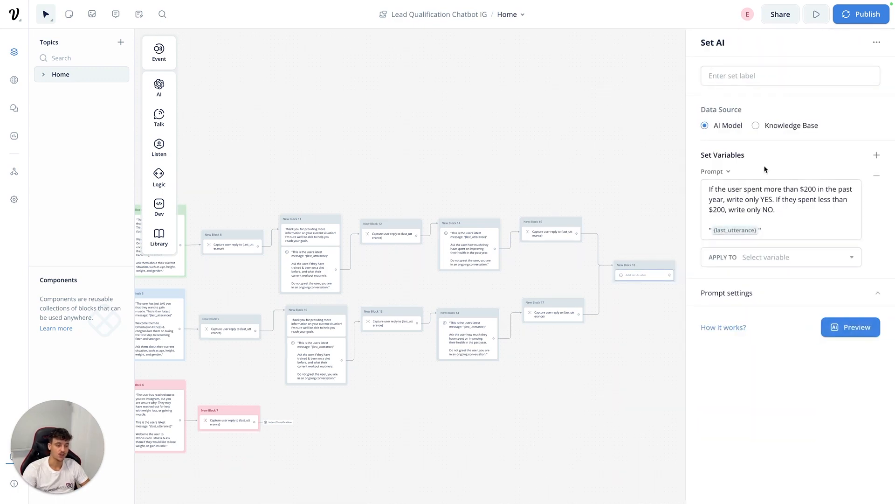
click(774, 257)
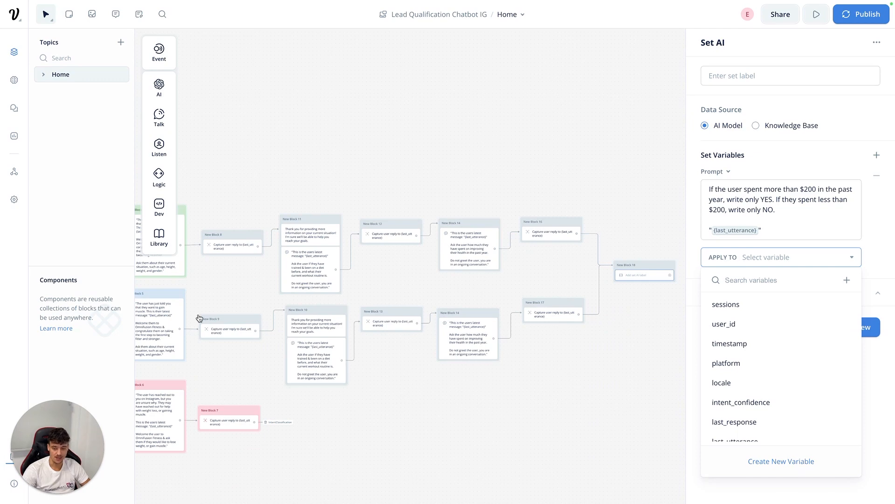
scroll(253, 298, left, 1)
scroll(253, 298, left, 5)
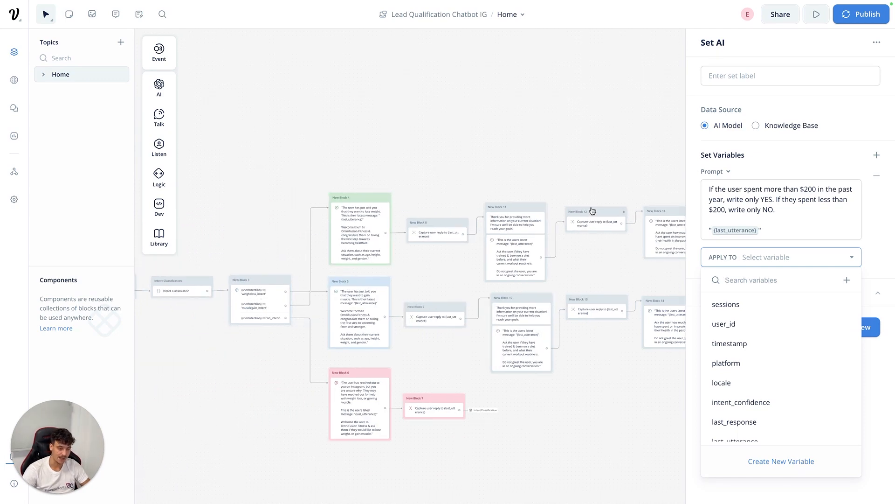
scroll(591, 180, right, 2)
scroll(591, 180, right, 5)
- Delete the Set AI block that follows New Block 16 and New Block 17
click(596, 186)
drag(647, 184, 556, 255)
key(Delete)
- Add a Text step connected after New Block 16 and connect New Block 17 to the same block's header
mouse_move(492, 204)
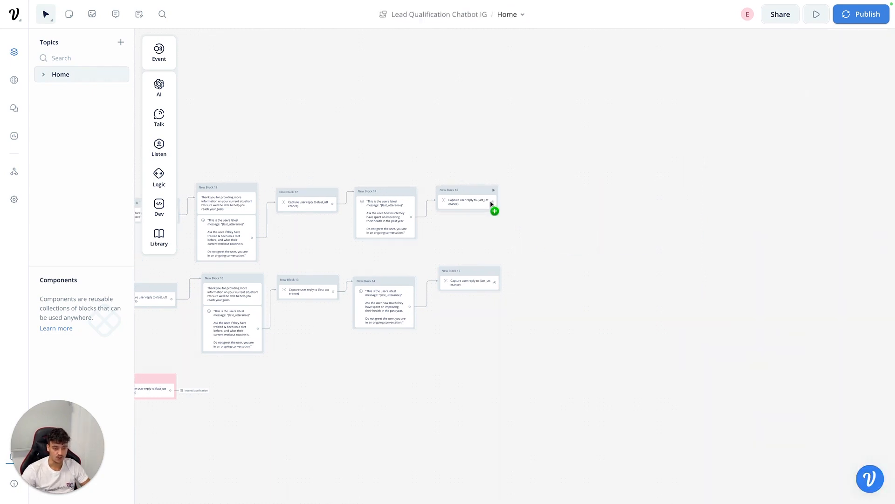
drag(492, 203, 553, 220)
mouse_move(592, 251)
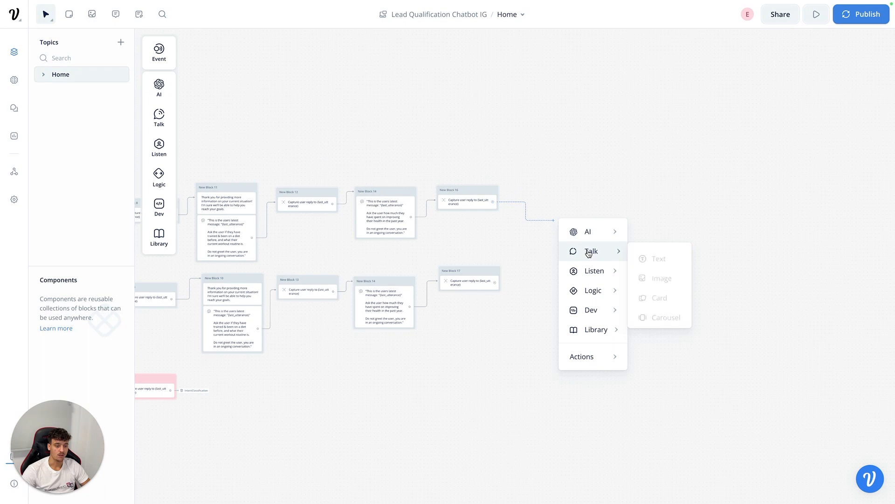
click(652, 258)
mouse_move(495, 285)
drag(495, 285, 583, 229)
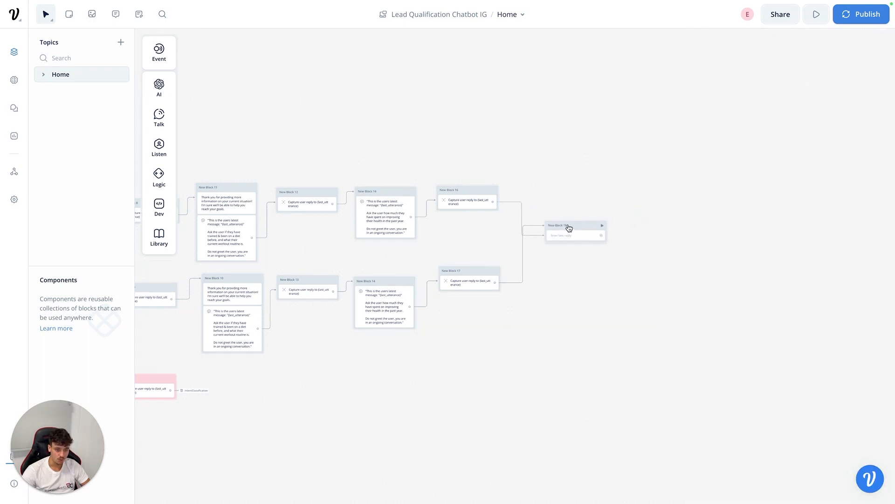
- Remove New Block 16's link to the Text step and reconnect it to the block's header
click(523, 215)
click(558, 184)
drag(493, 204, 561, 225)
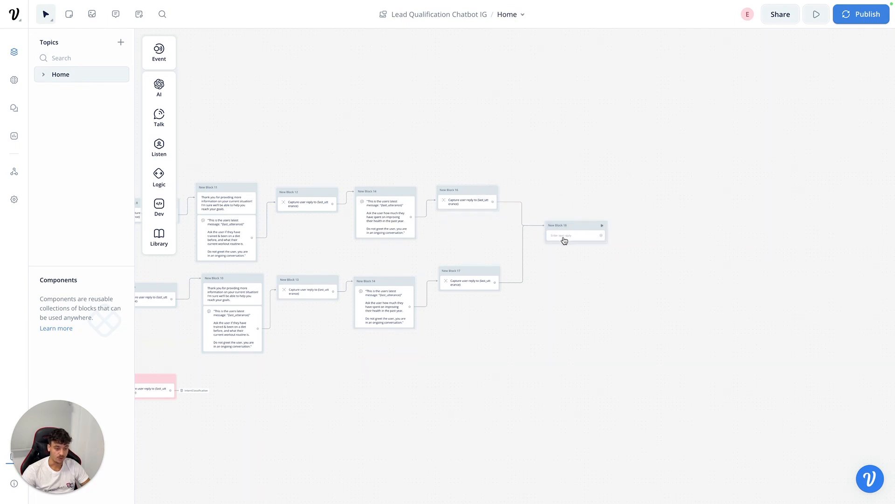
- Set the new Text step's reply to "Thank you for providing that information!"
click(564, 240)
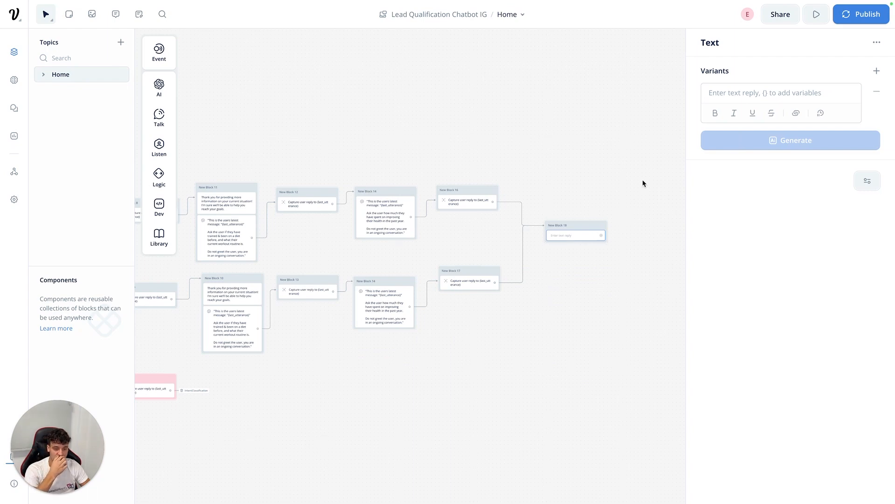
click(774, 94)
text(T)
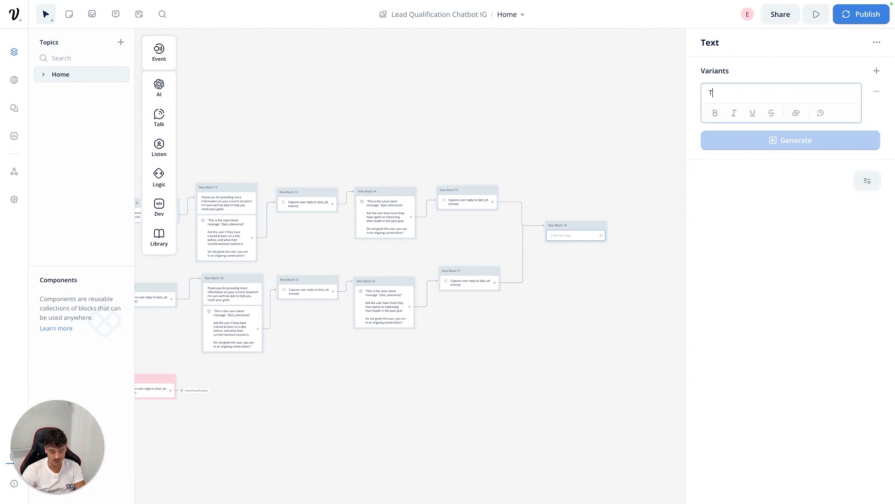
text(hank you for providing that information!)
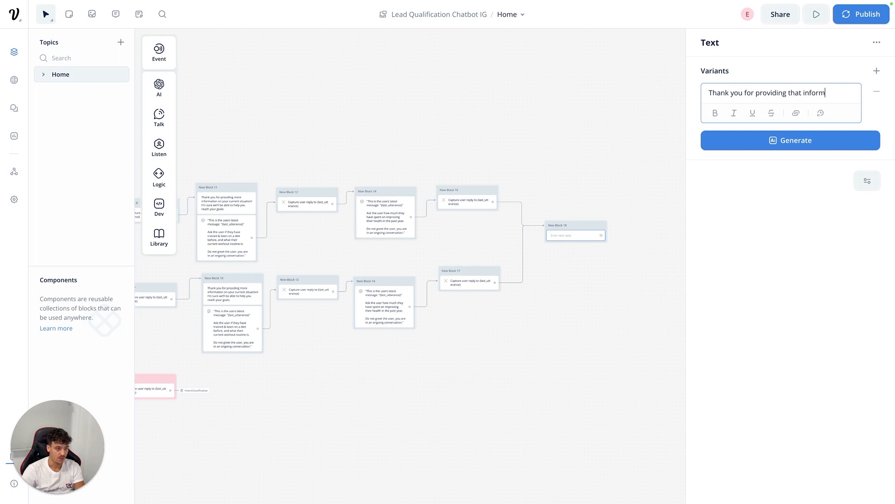
click(583, 139)
- Add a second Text step below the thank-you message, try the reply "It seems like you" and clear it
mouse_move(158, 115)
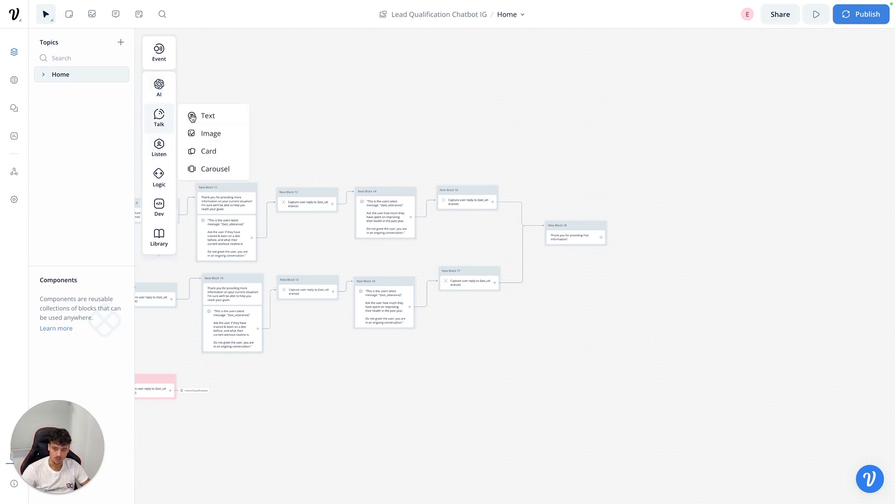
drag(210, 115, 562, 253)
click(737, 95)
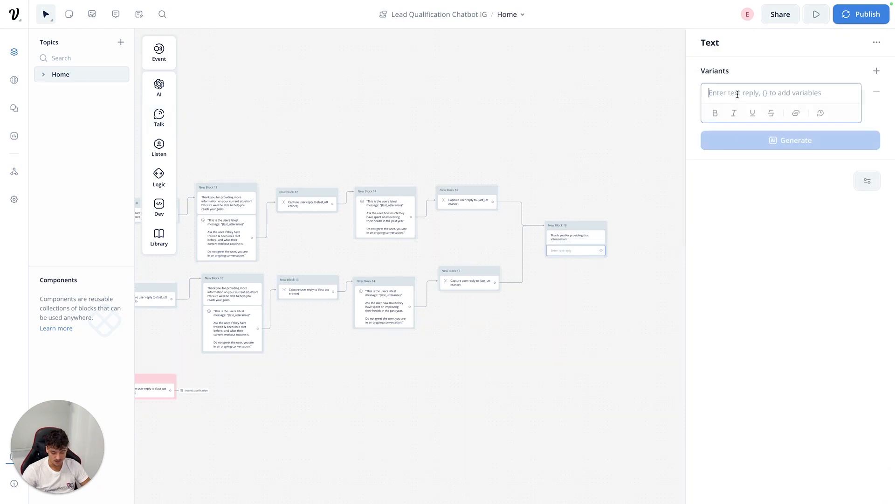
text(It seems like you)
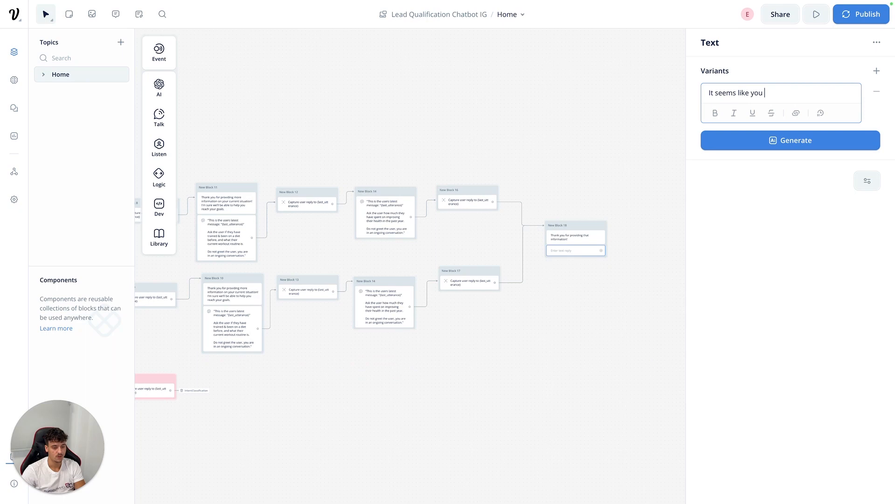
key(ctrl+a)
key(BackSpace)
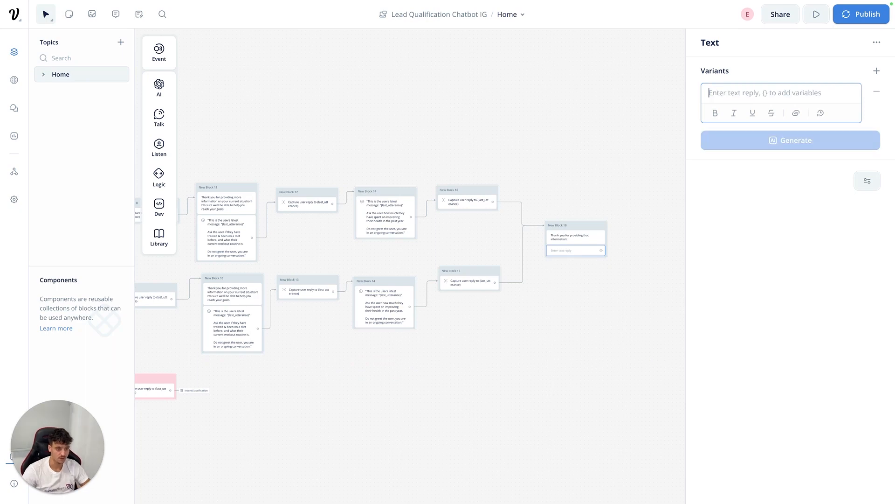
- Extend New Block 18's thank-you message with "It seems like you are a great fit for our fitness programs & we would love to help you achieve your goals!"
click(570, 240)
click(853, 95)
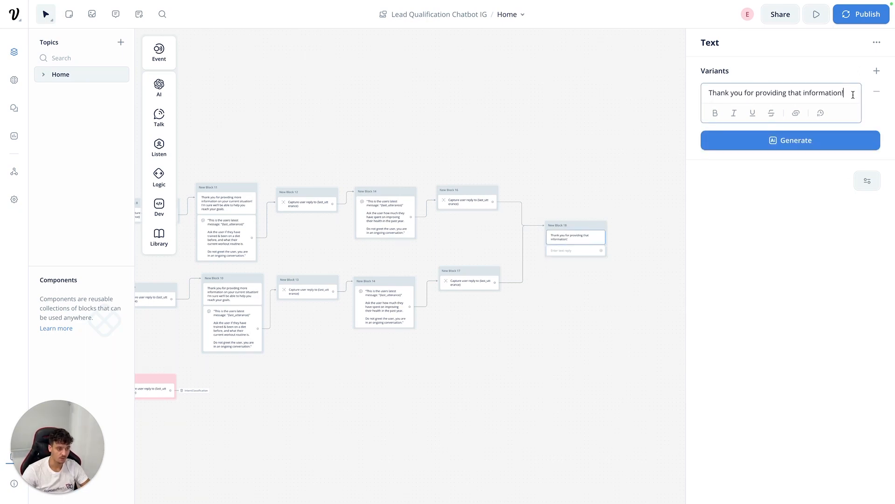
text(It seems like you are )
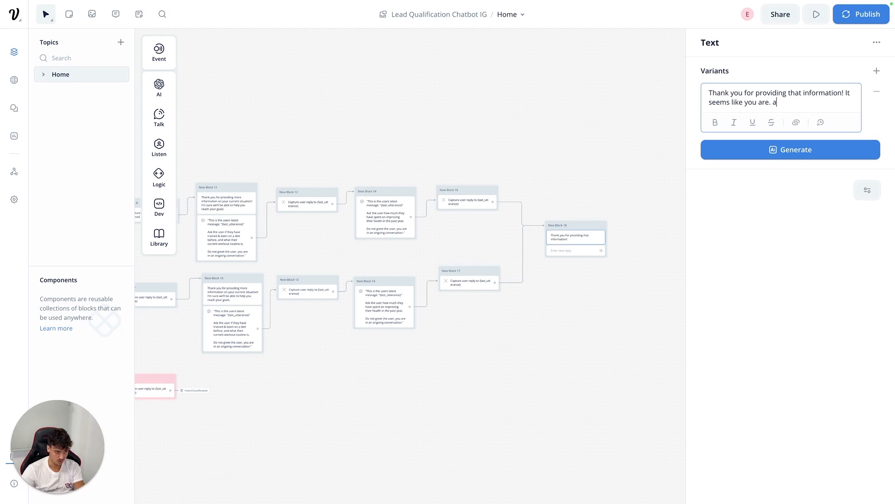
text(a great fit for our fitness programs & we would love to help you achi)
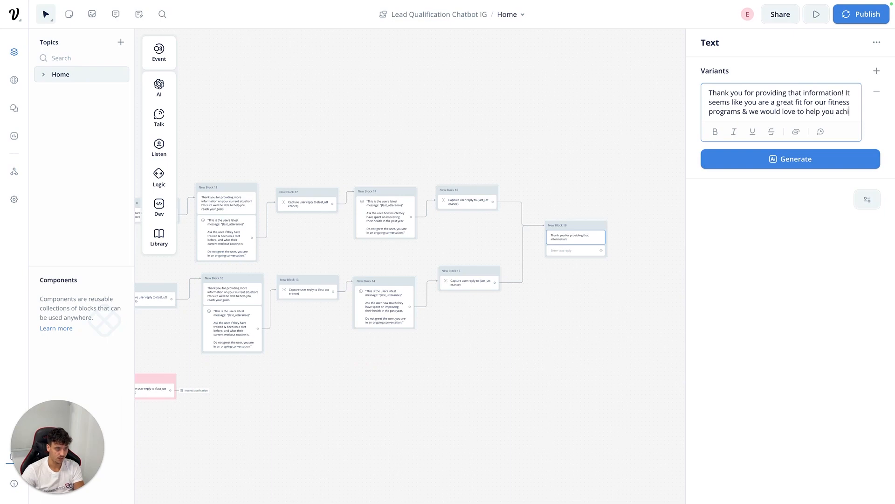
text(eve your goals!)
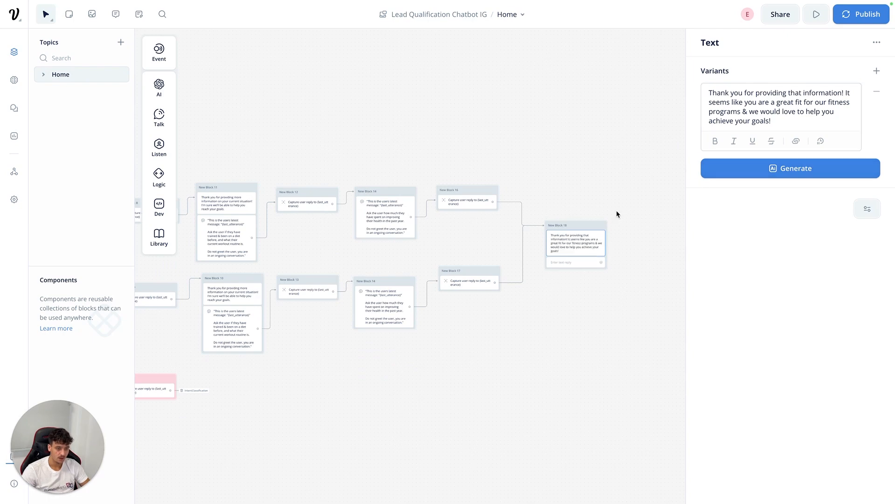
- Set the reply of the empty Text step below the thank-you message to "bookcall"
click(563, 269)
click(747, 92)
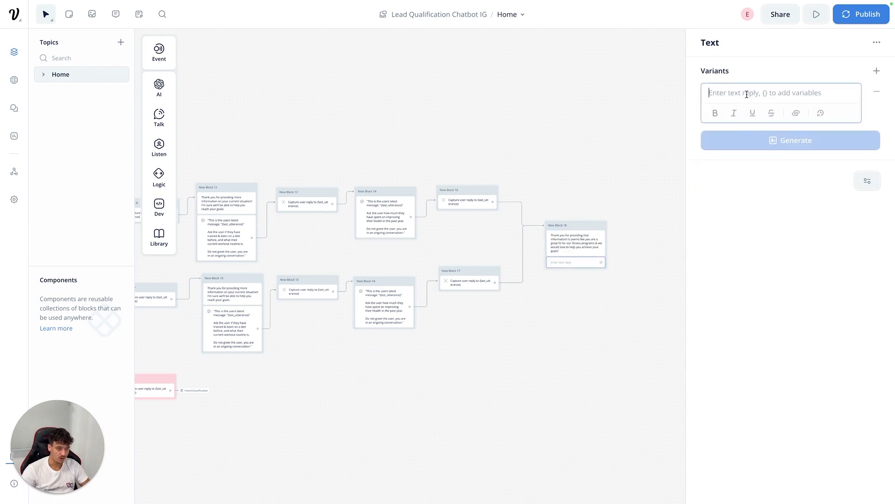
drag(700, 43, 731, 44)
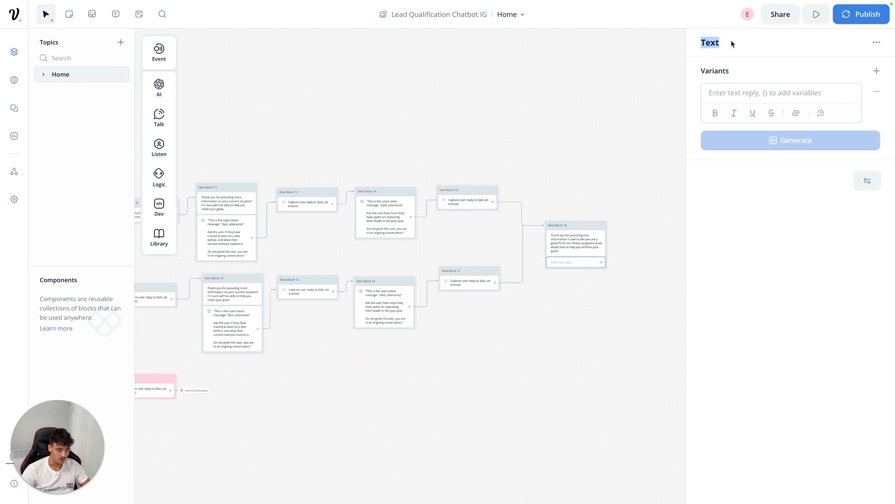
click(726, 97)
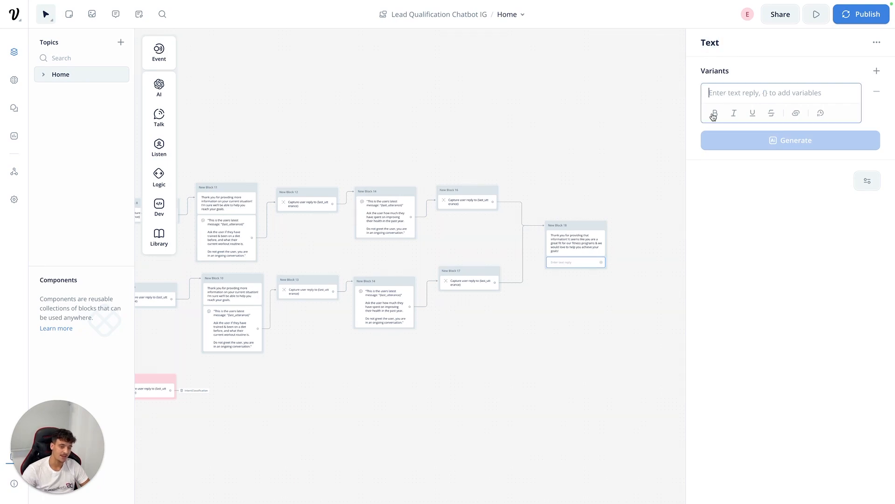
click(577, 250)
click(794, 119)
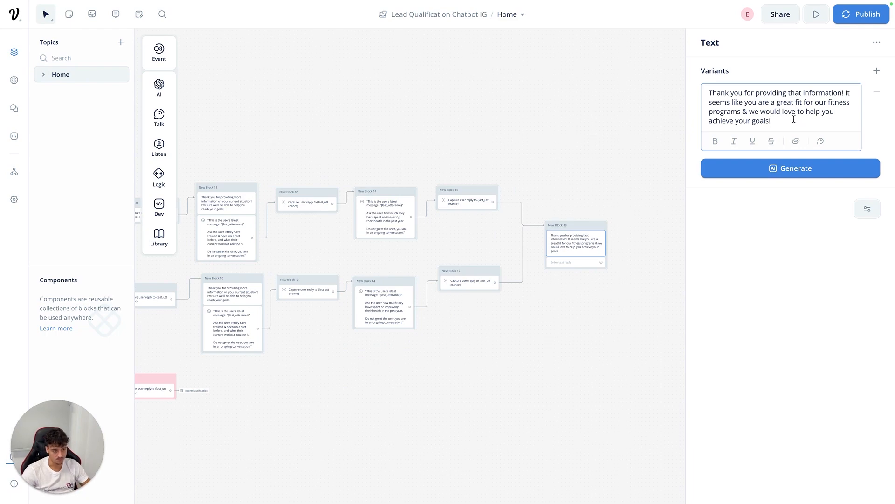
click(572, 262)
click(758, 92)
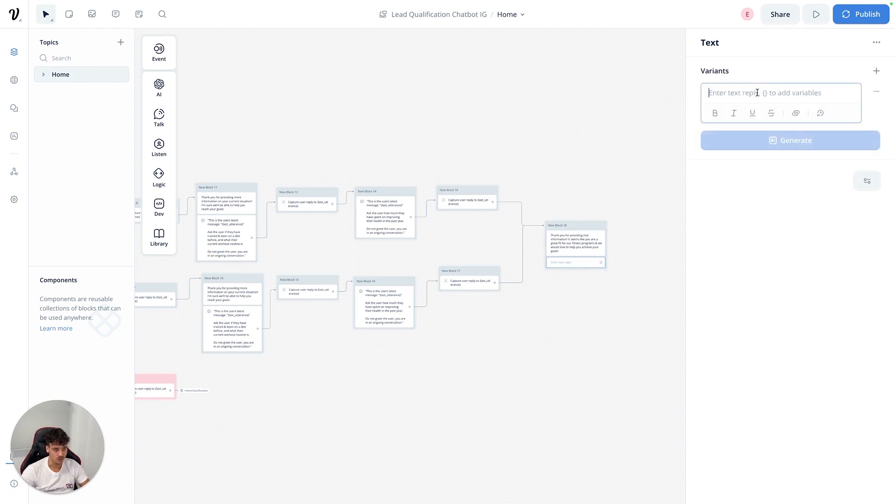
text(bookcall)
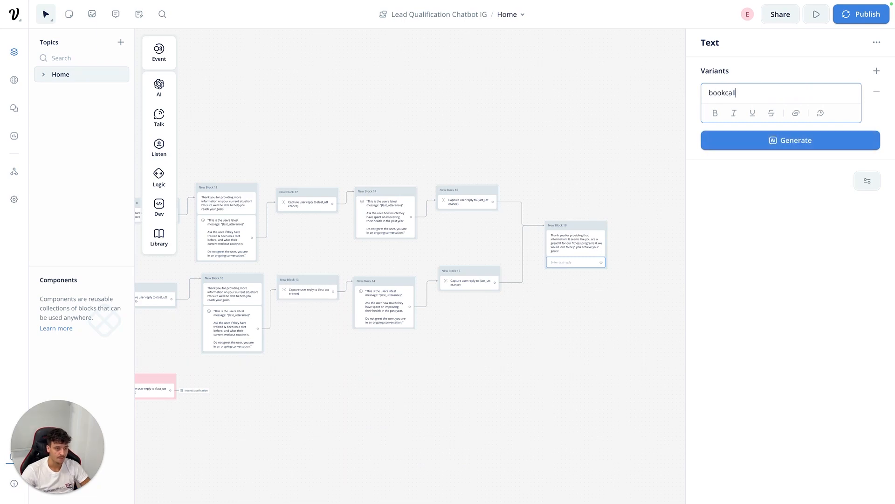
click(780, 248)
click(610, 193)
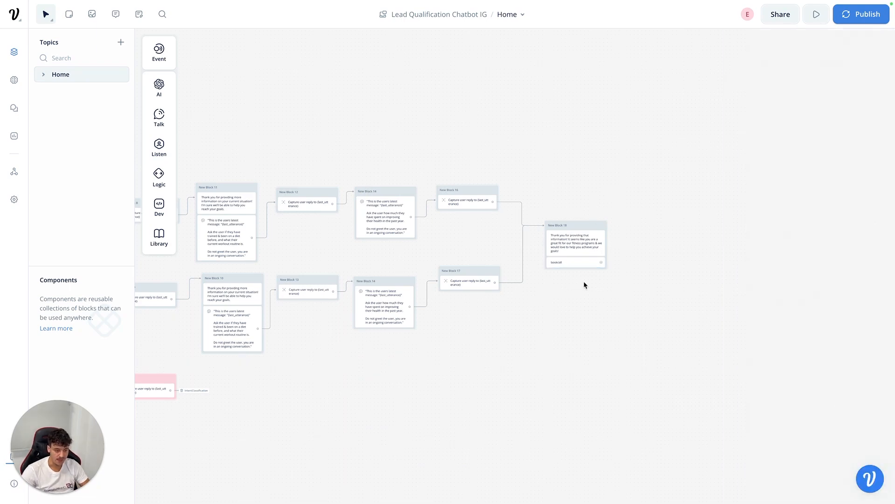
- Examine New Block 18's closing message and bookcall reply and how the block fits into the flow
scroll(586, 284, up, 5)
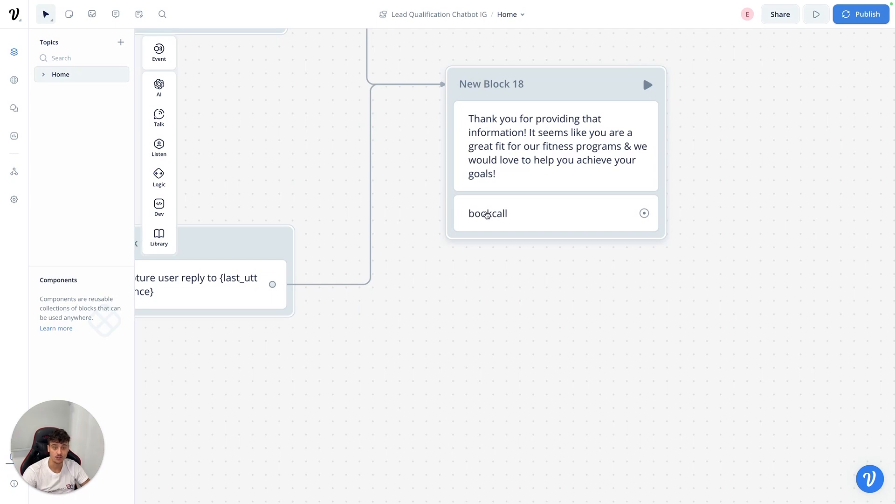
scroll(485, 213, down, 2)
scroll(487, 214, down, 5)
scroll(486, 214, up, 6)
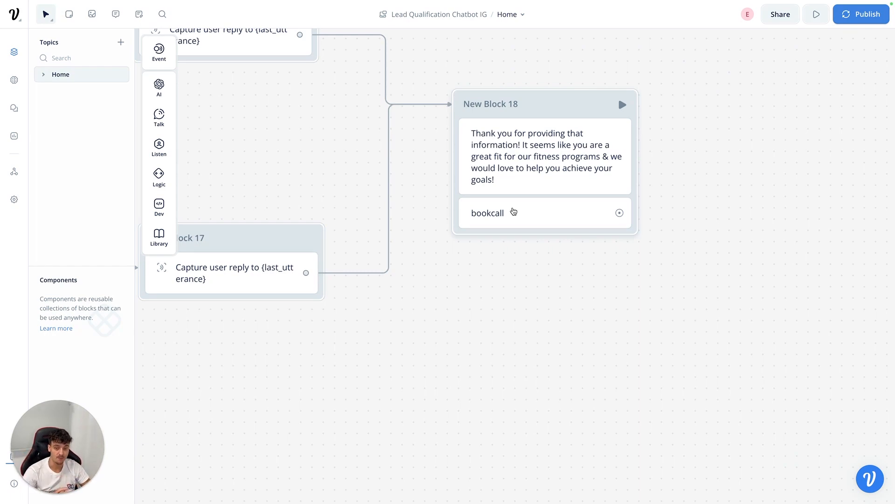
scroll(513, 213, down, 5)
scroll(381, 291, up, 3)
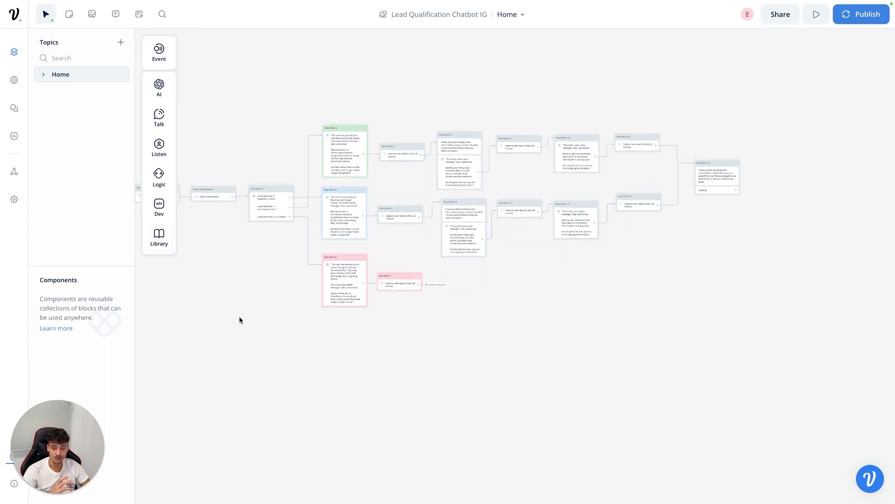
- Review the whole conversation flow from Start through the weight-loss, muscle-gain and no-intent branches to New Block 18
scroll(240, 317, up, 5)
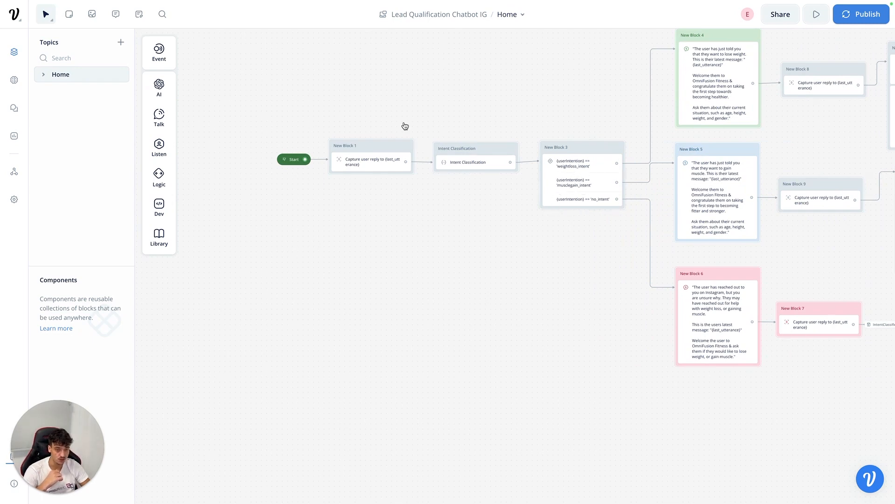
scroll(606, 341, right, 10)
scroll(606, 342, right, 2)
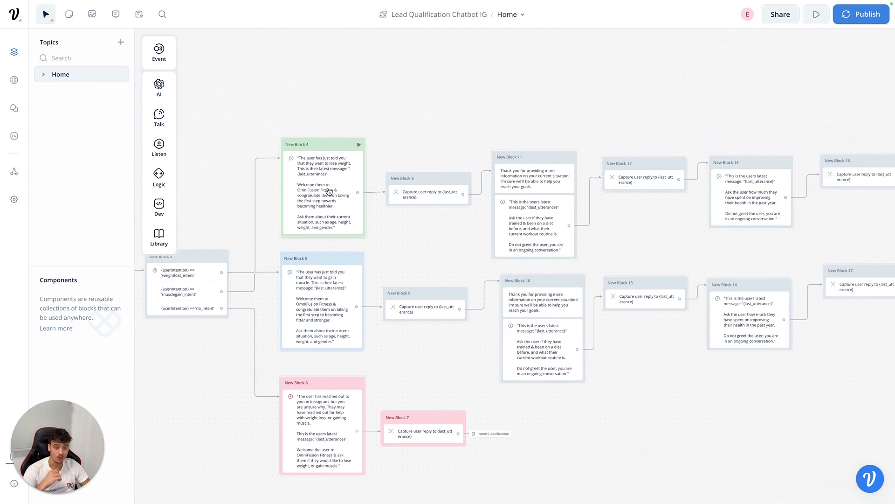
scroll(724, 237, right, 5)
scroll(723, 238, left, 3)
scroll(699, 233, left, 3)
scroll(700, 233, down, 2)
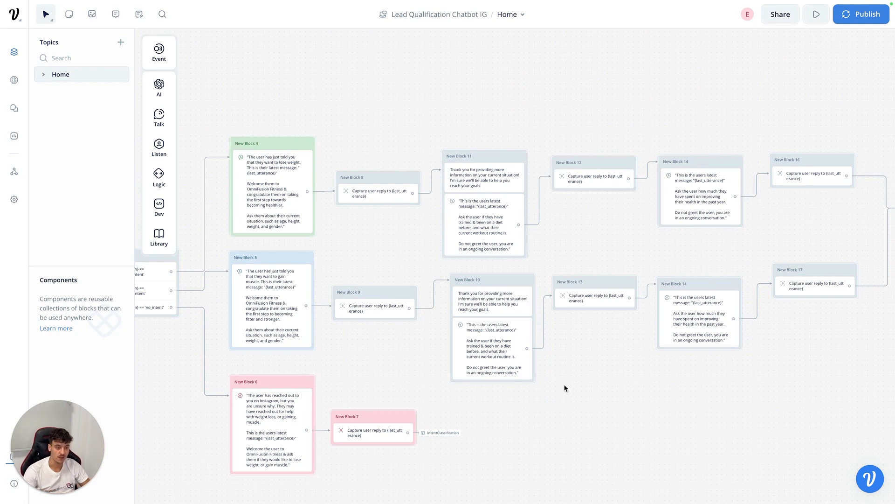
scroll(565, 388, right, 5)
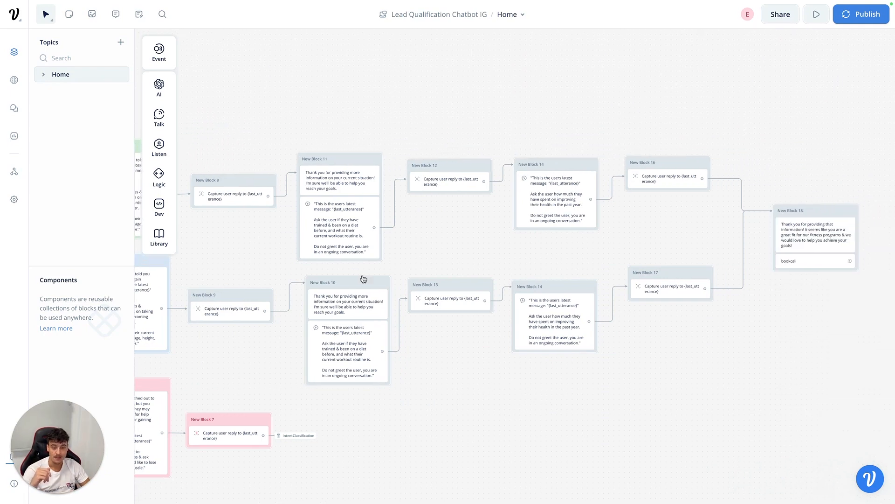
scroll(685, 229, right, 2)
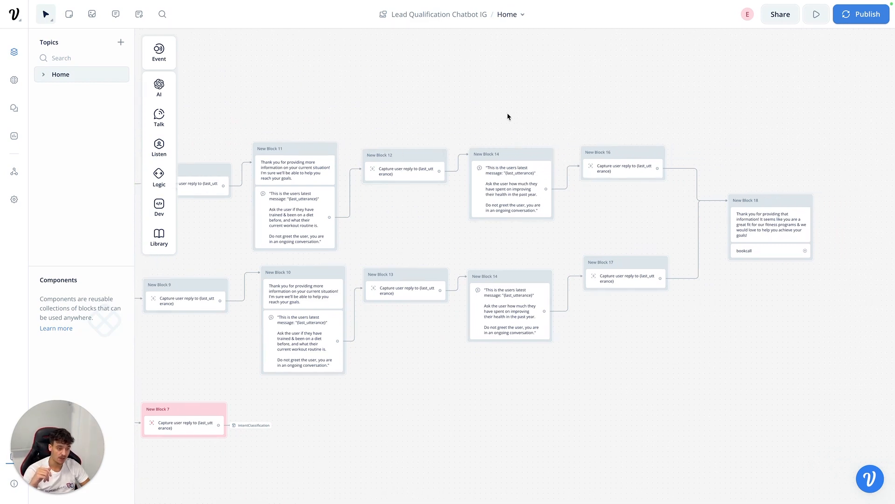
scroll(610, 115, right, 3)
scroll(609, 123, right, 2)
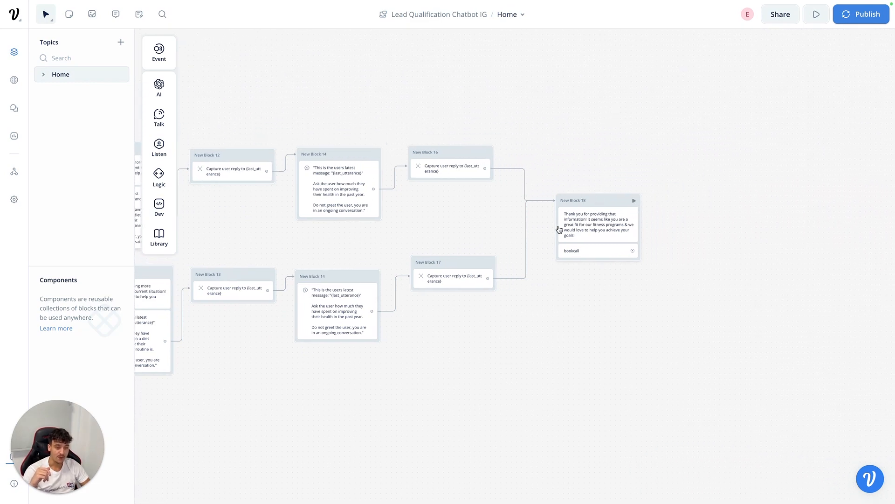
- Inspect the bookcall reply in New Block 18 and look over the double-message template flow in ManyChat
scroll(602, 229, up, 3)
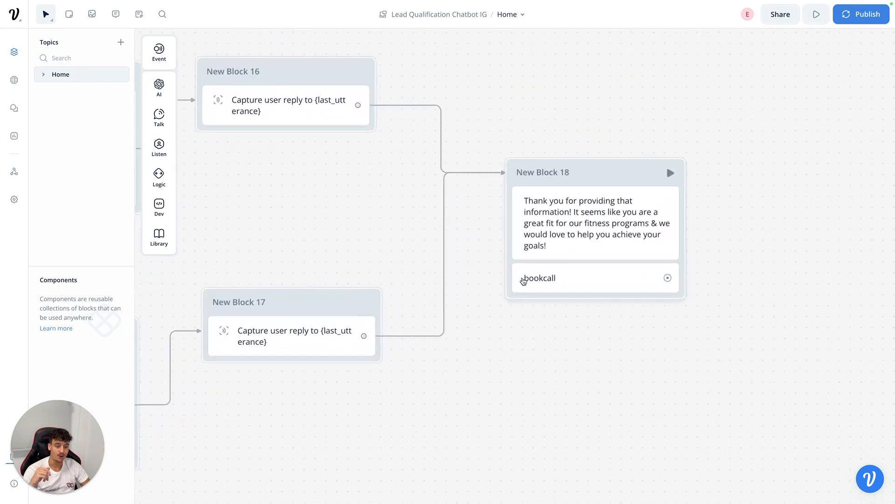
click(523, 280)
drag(744, 92, 688, 94)
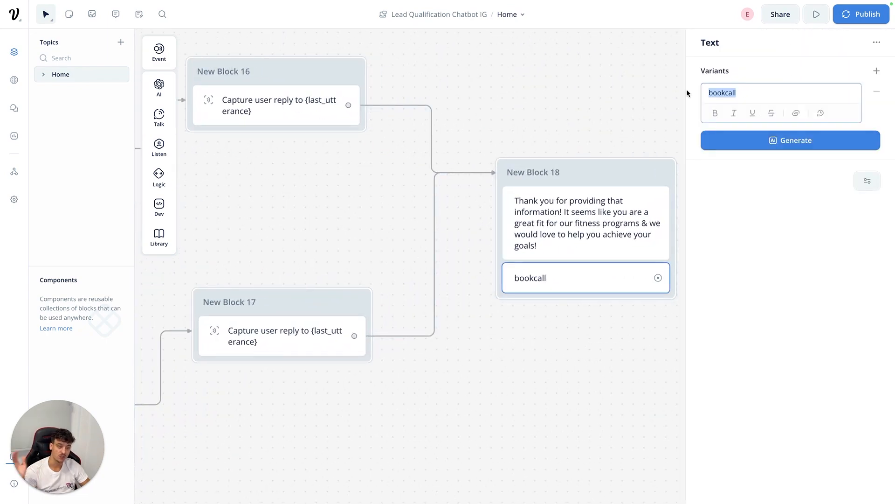
click(756, 233)
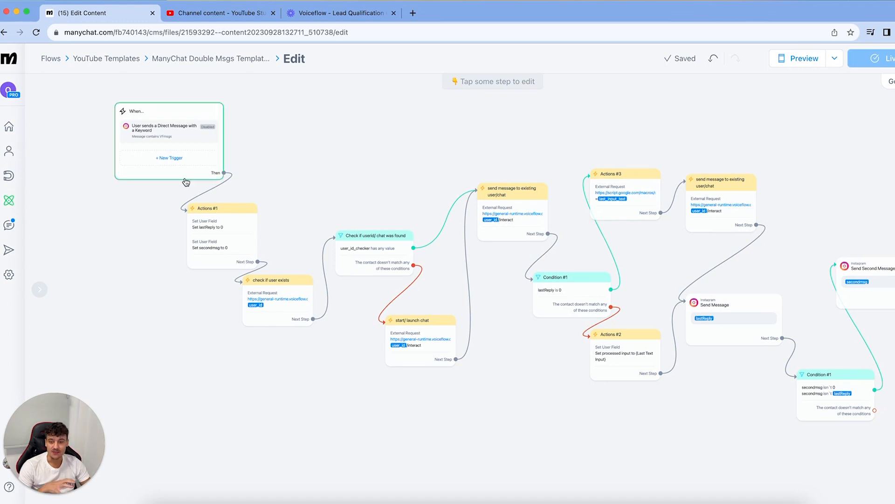
drag(821, 186, 785, 192)
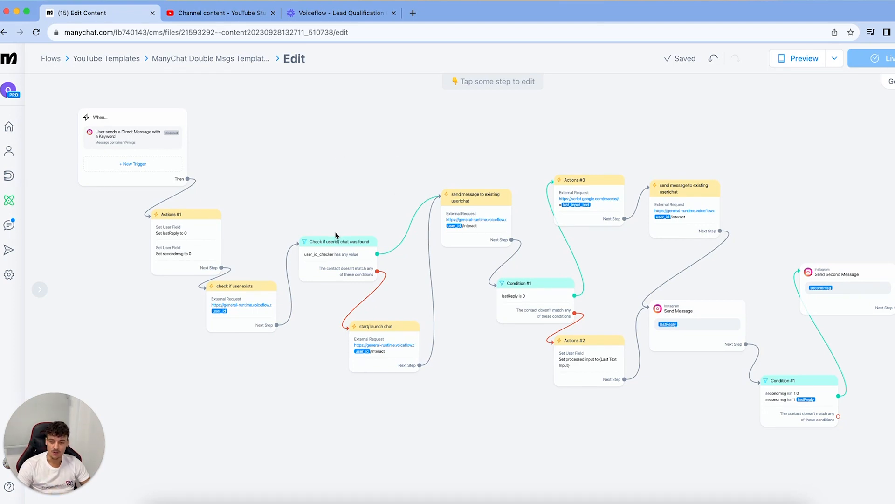
drag(289, 161, 301, 170)
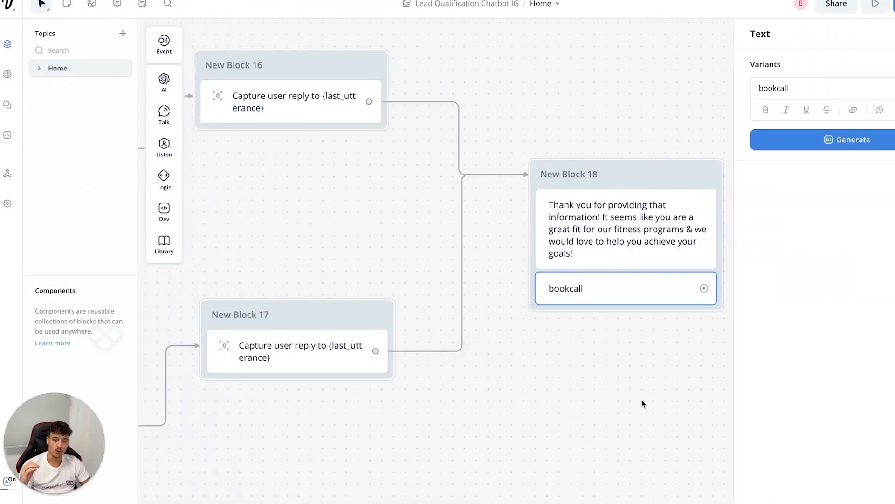
- Copy the assistant's primary API key from Voiceflow's Dialog API integration page
click(322, 256)
scroll(322, 256, down, 5)
scroll(322, 255, down, 8)
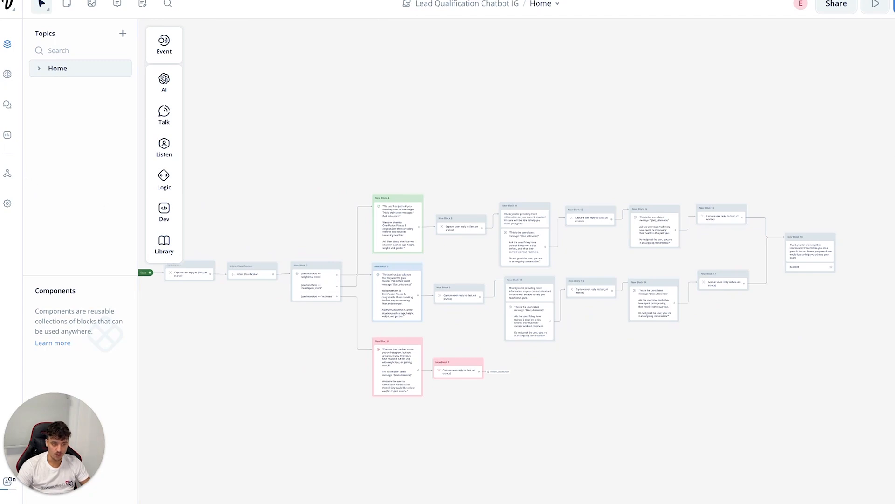
click(6, 174)
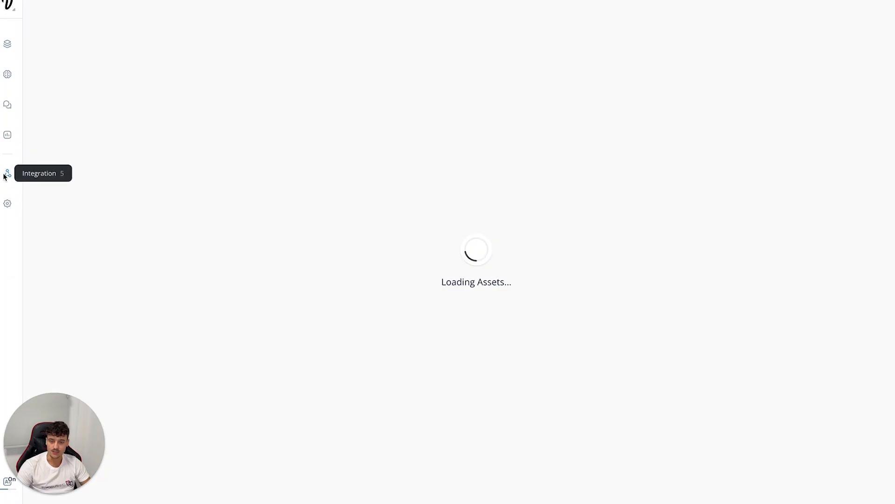
click(104, 61)
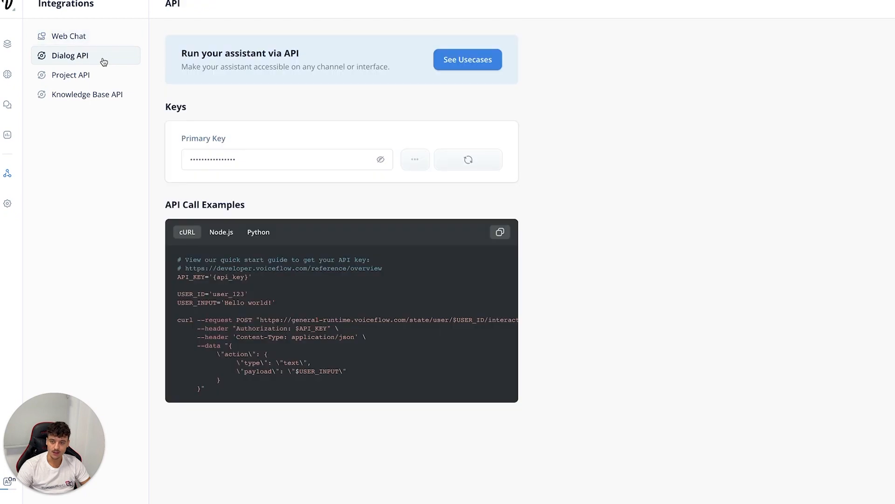
click(478, 166)
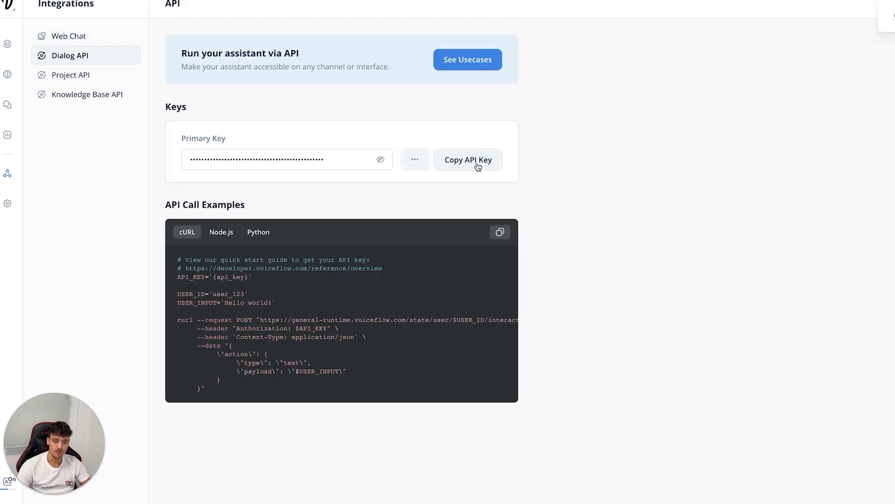
- Switch to ManyChat and paste the API key as the Authorization header value in the "check if user exists" external request
key(ctrl+Left)
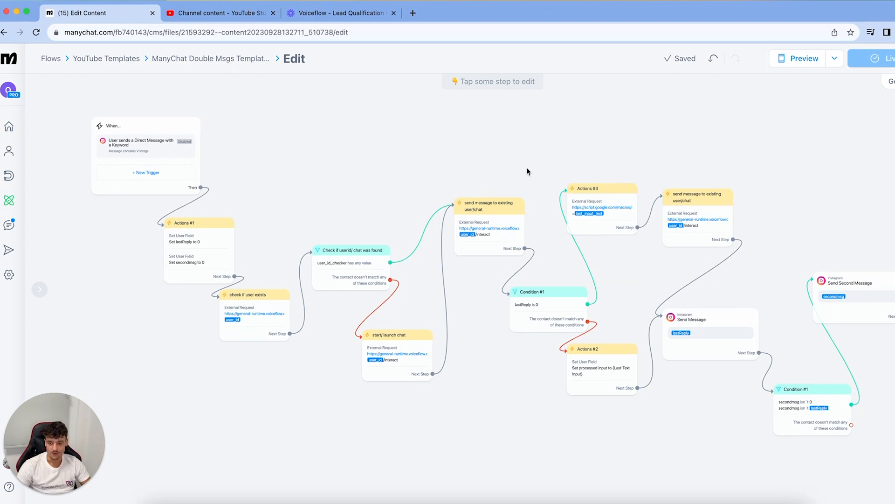
mouse_move(267, 307)
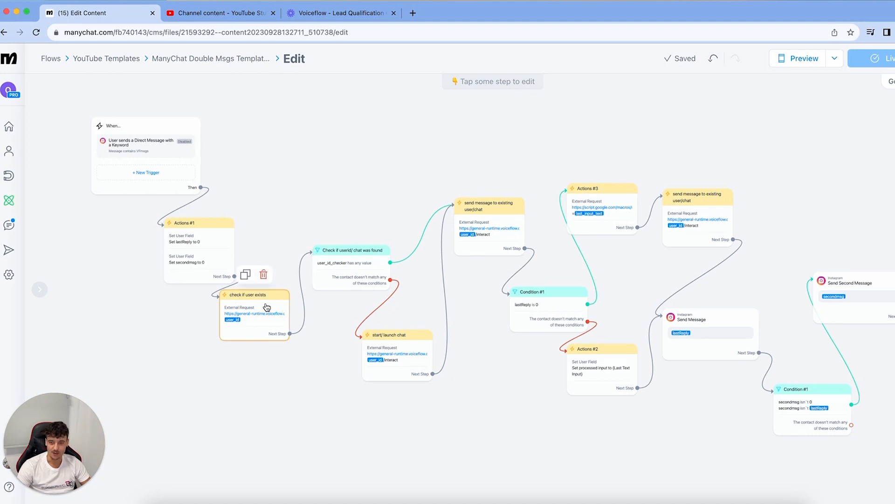
click(267, 307)
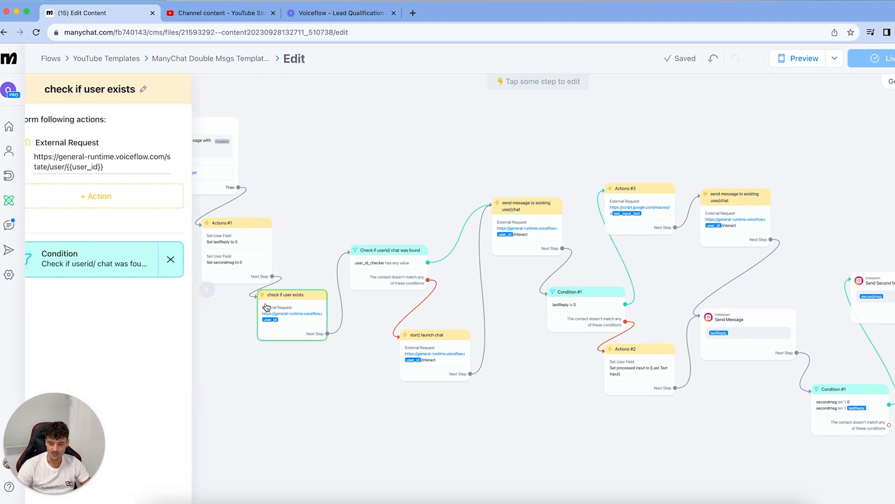
click(103, 162)
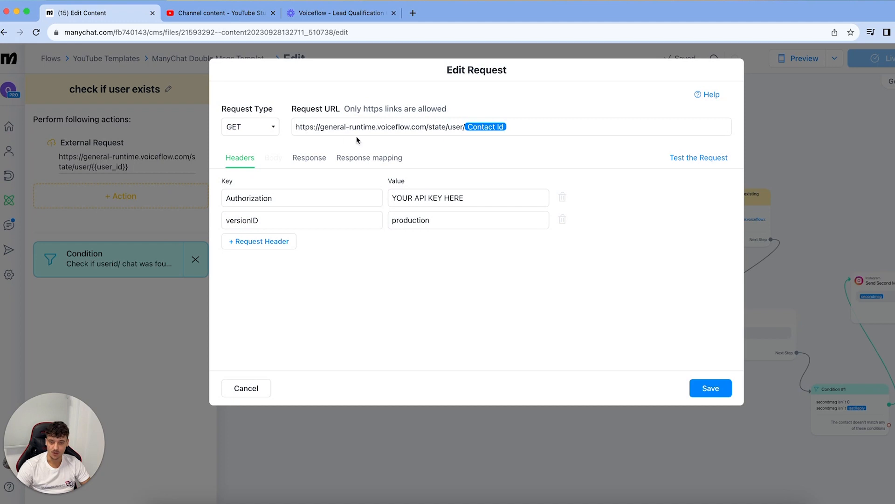
click(462, 196)
triple_click(463, 196)
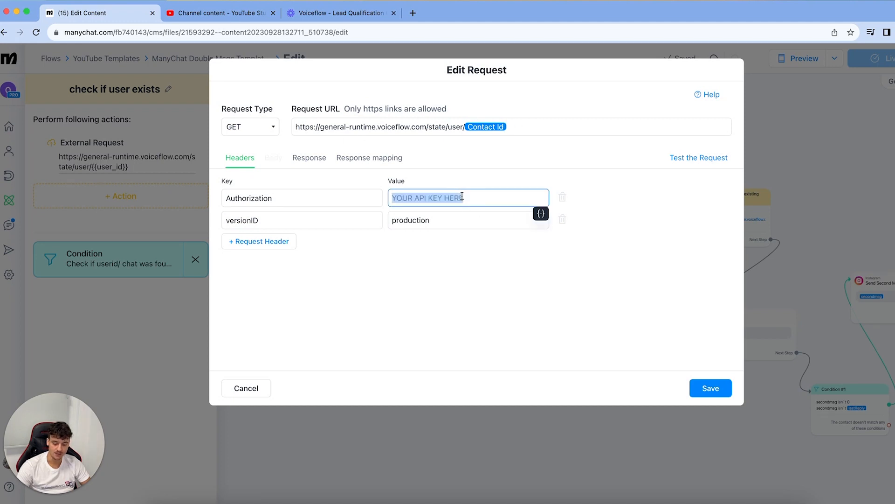
key(super+v)
click(406, 268)
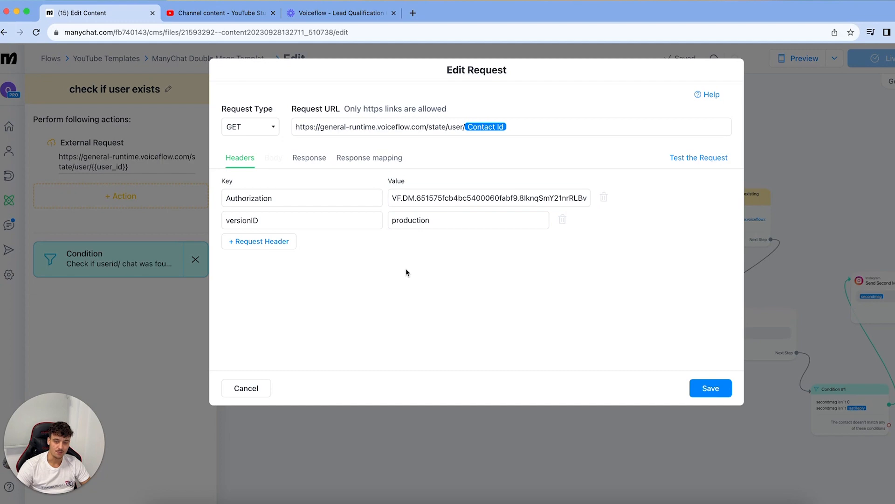
- Switch to Voiceflow and publish the Lead Qualification Chatbot IG assistant to production without a version name
triple_click(462, 219)
click(425, 282)
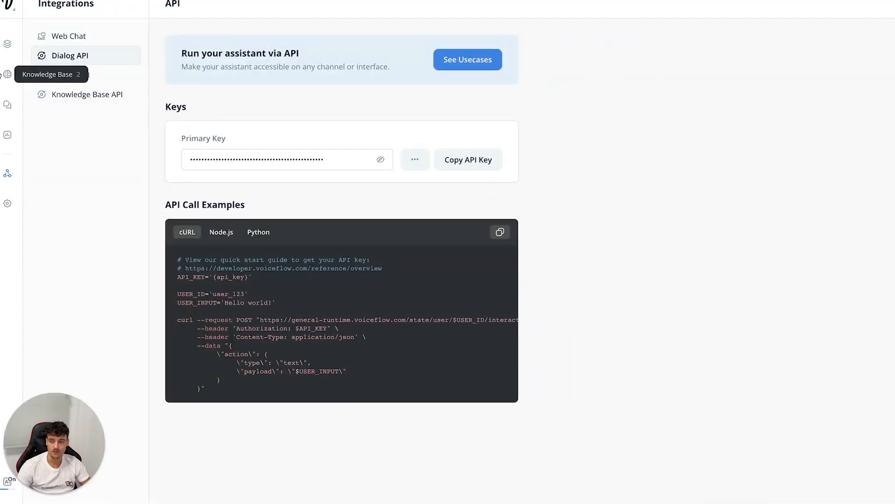
click(4, 44)
click(894, 5)
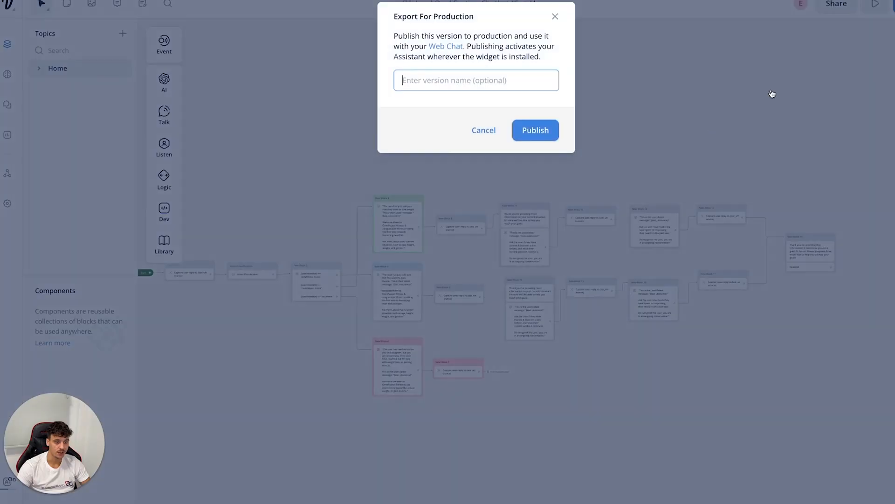
click(528, 135)
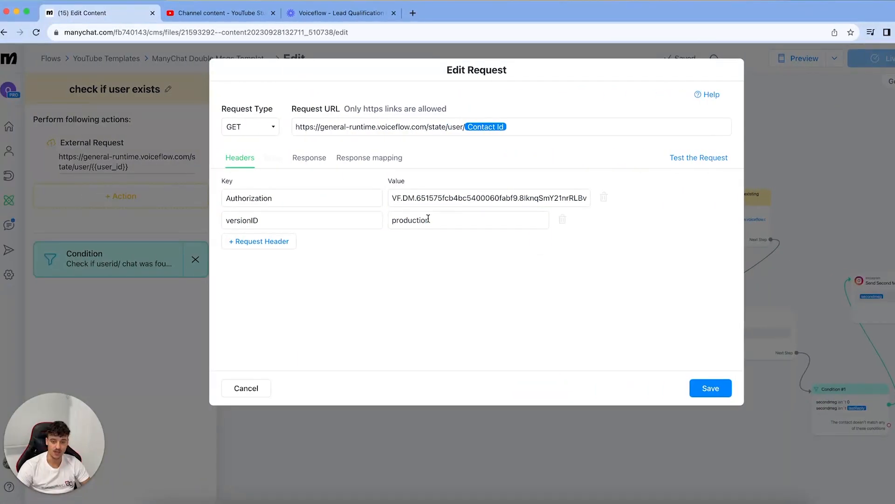
- Switch to ManyChat, set the versionID header to production and save the "check if user exists" request
double_click(428, 220)
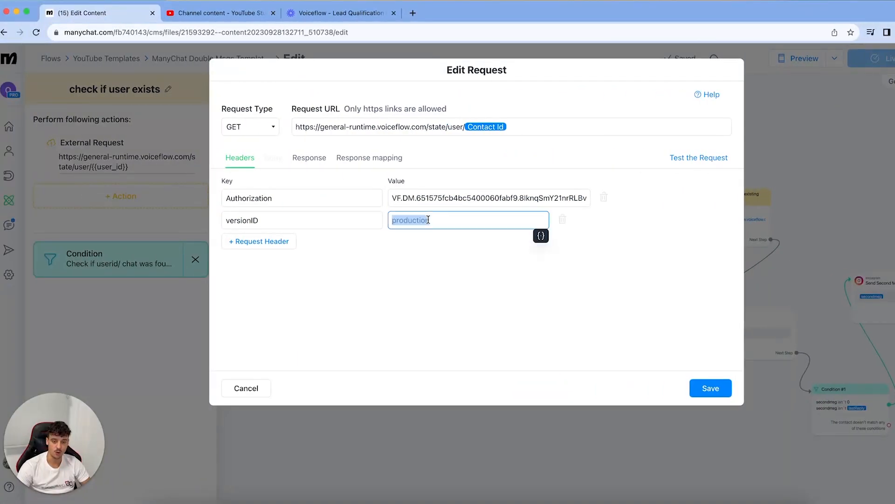
text(development)
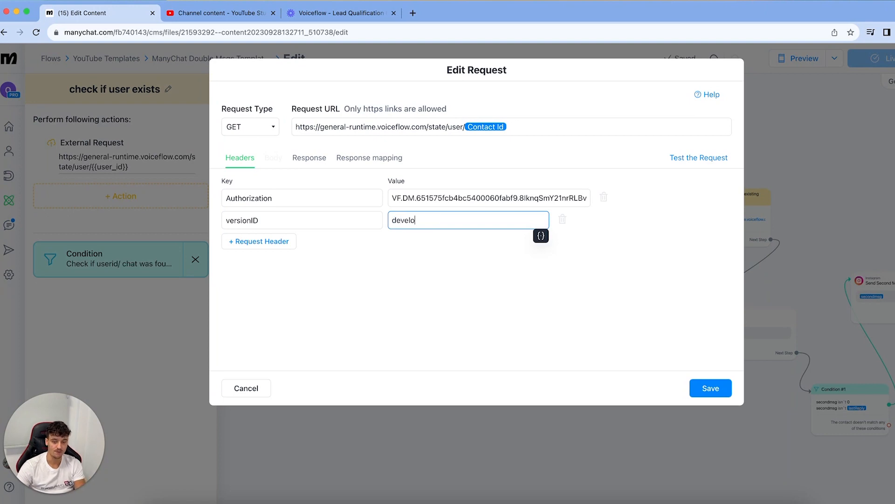
key(super+a)
text(production)
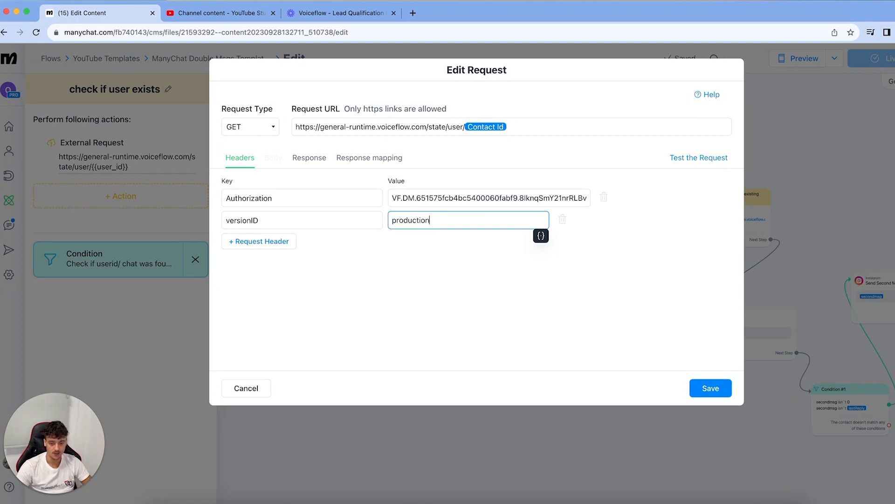
click(440, 198)
key(super+a)
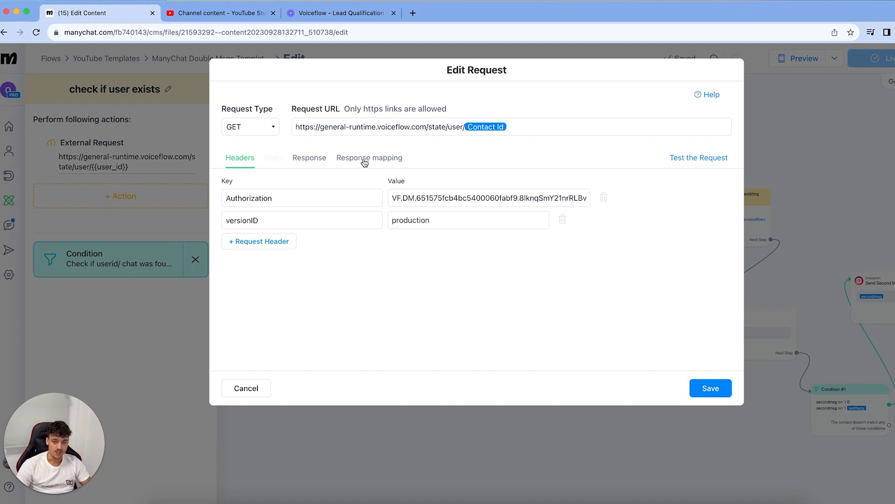
click(364, 158)
click(723, 389)
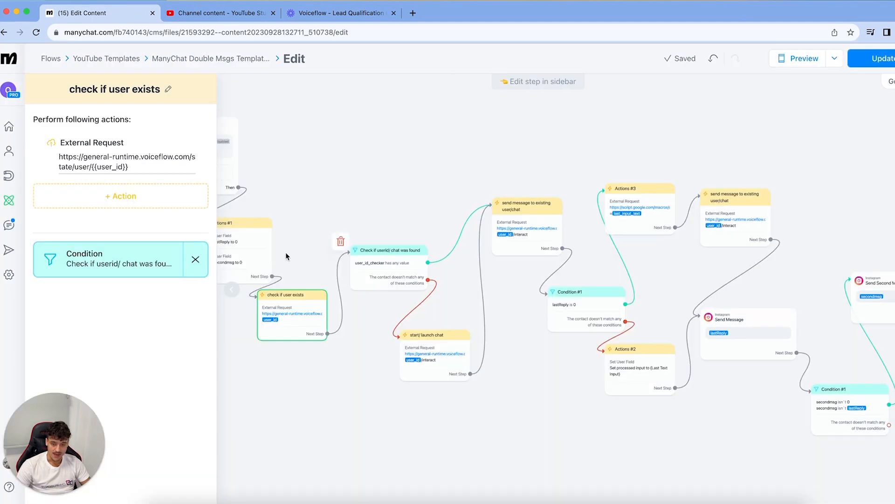
- Paste the API key as the Authorization header value in the "start/ launch chat" external request and save it
click(434, 347)
click(168, 166)
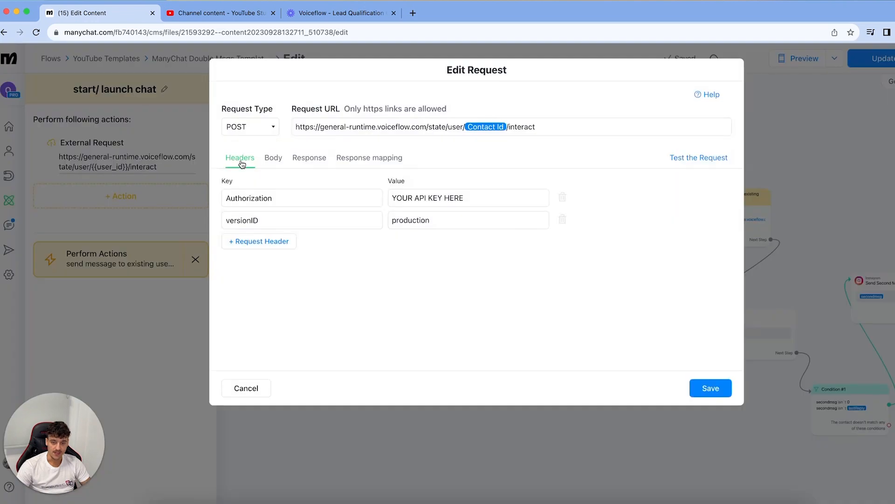
triple_click(416, 194)
key(ctrl+v)
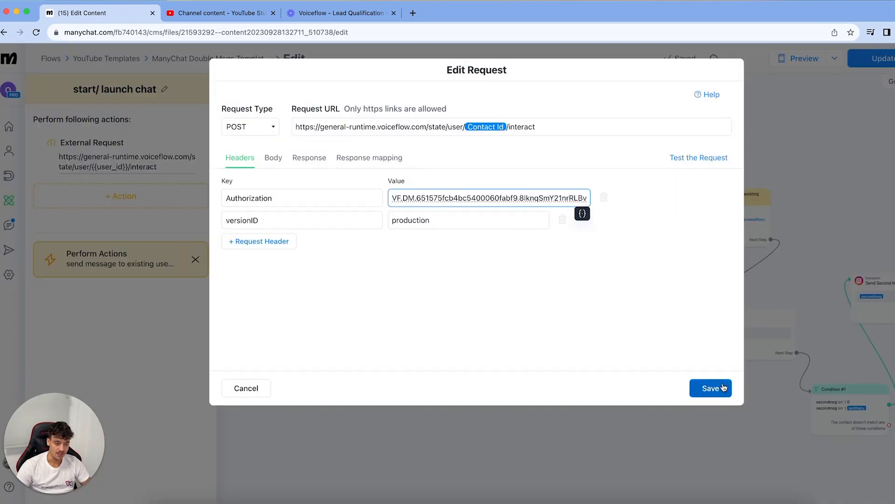
click(714, 390)
- Paste the API key as the Authorization value in the "send message to existing user/chat" request that leads to Condition #1, and save it
click(541, 222)
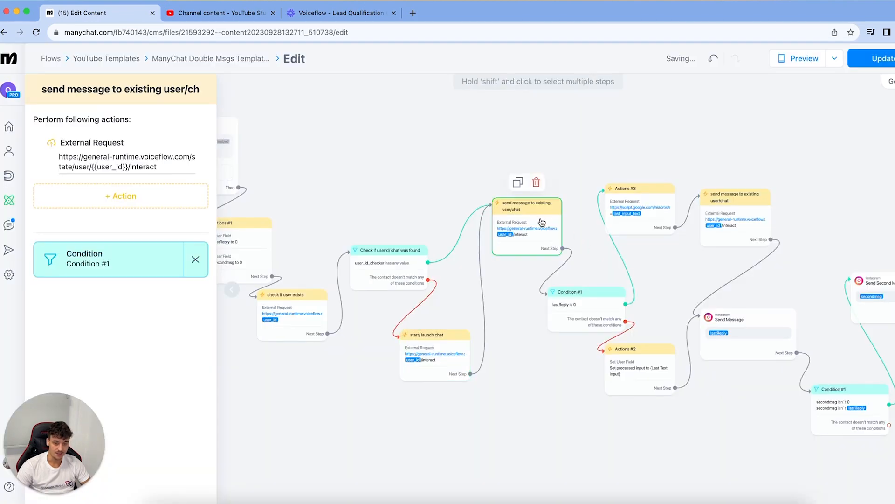
click(138, 163)
triple_click(418, 198)
key(ctrl+v)
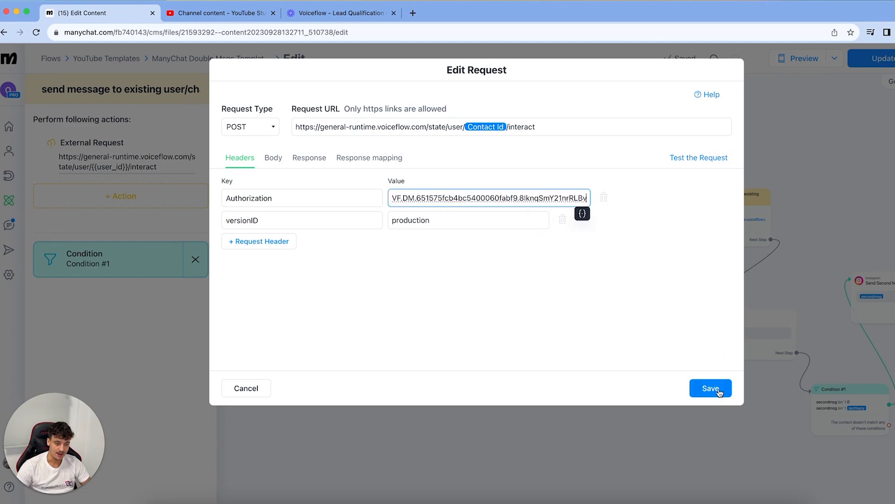
click(711, 388)
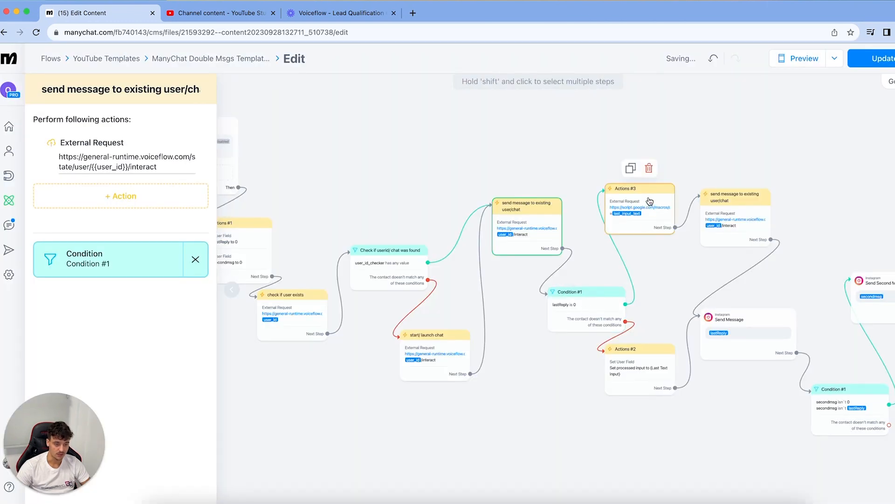
- Paste the API key as the Authorization value in the "send message to existing user/chat" request following Actions #3, and save it
click(735, 198)
click(139, 161)
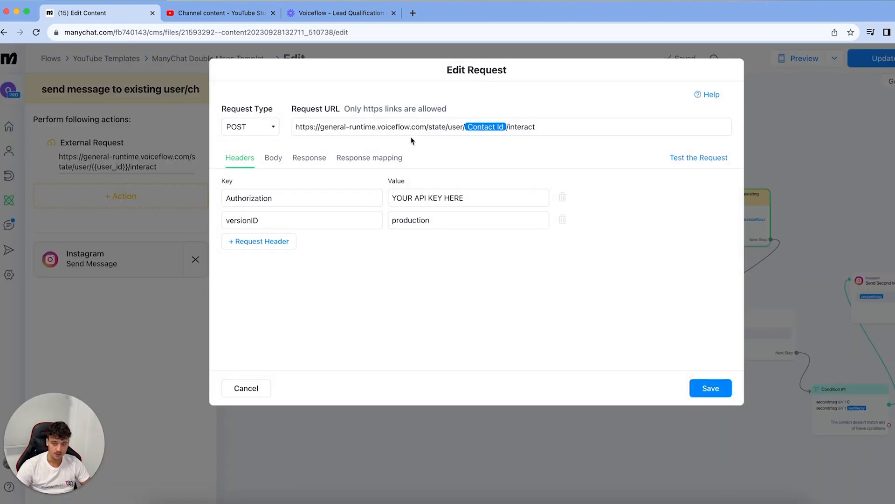
triple_click(415, 198)
key(ctrl+v)
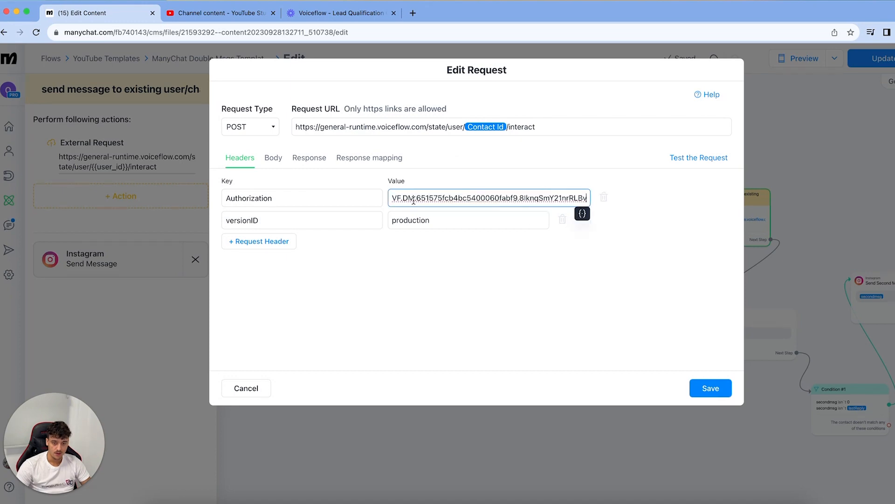
click(701, 389)
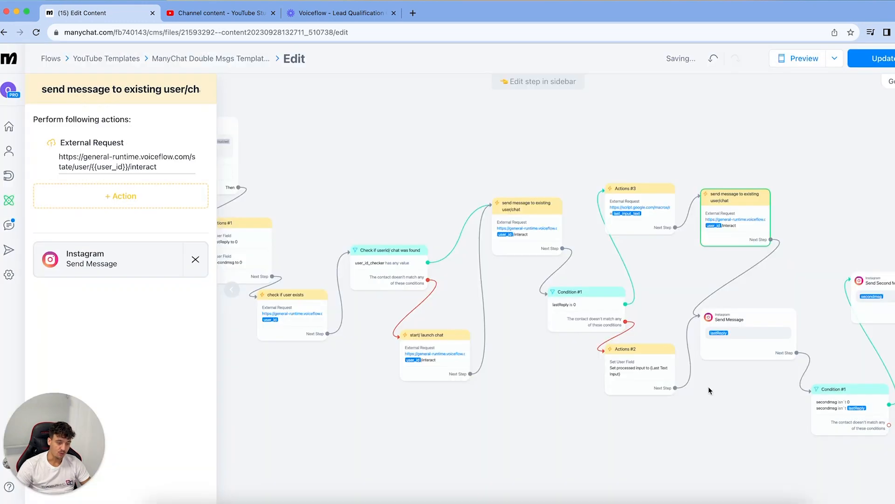
- Inspect the Google script request URL in Actions #3 and the headers of the message request that follows it
click(641, 201)
click(154, 163)
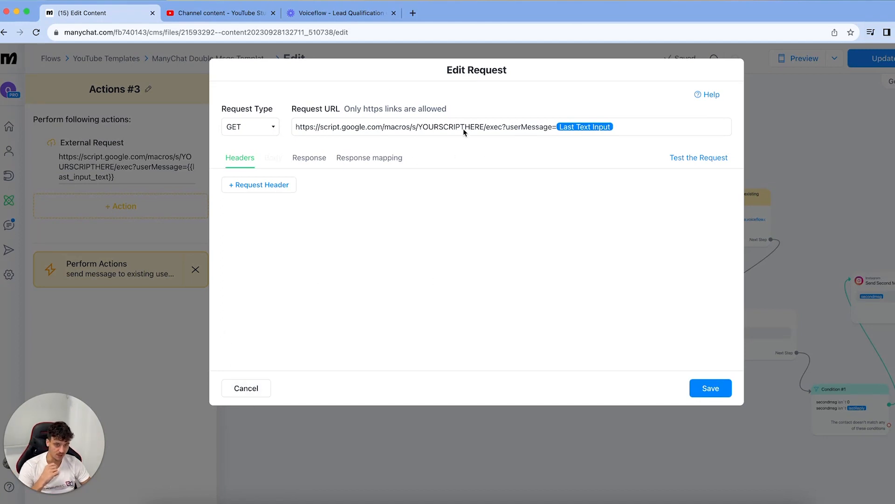
double_click(449, 125)
click(361, 133)
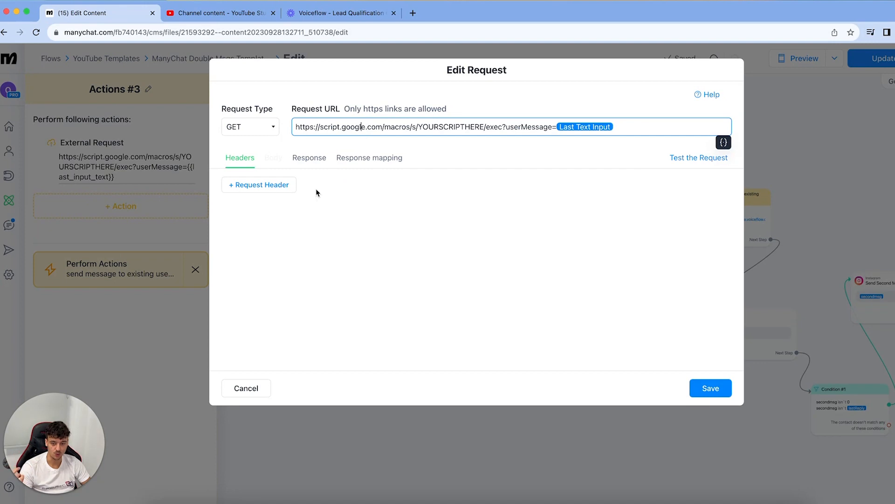
click(236, 386)
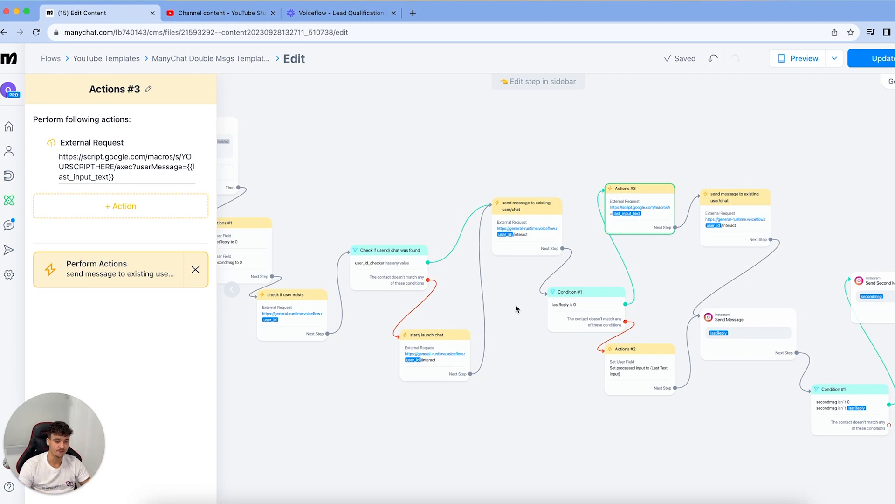
click(734, 220)
click(172, 171)
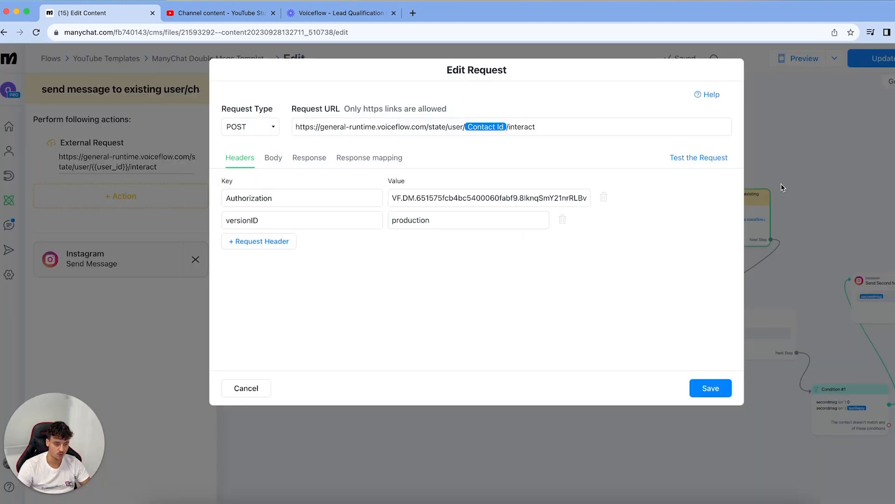
click(266, 395)
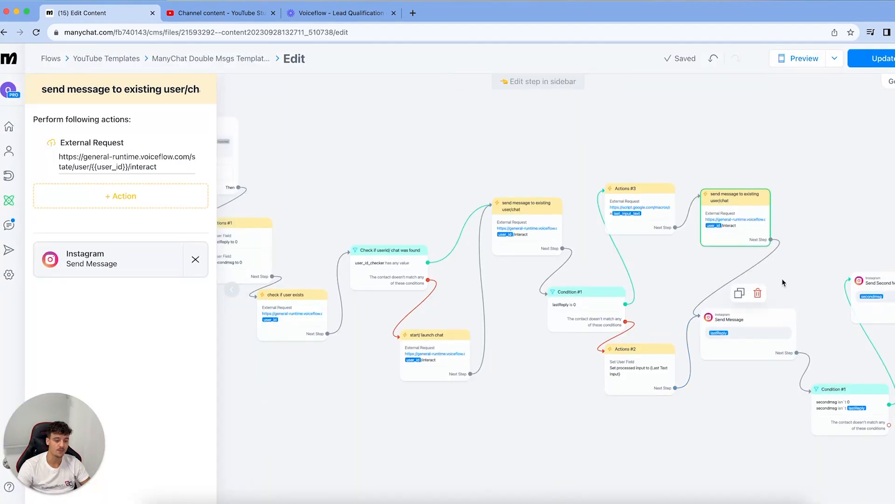
- Look over the end of the ManyChat flow, then switch to Voiceflow and examine the bookcall message in New Block 18
drag(783, 284, 609, 267)
scroll(607, 270, down, 2)
scroll(607, 269, up, 5)
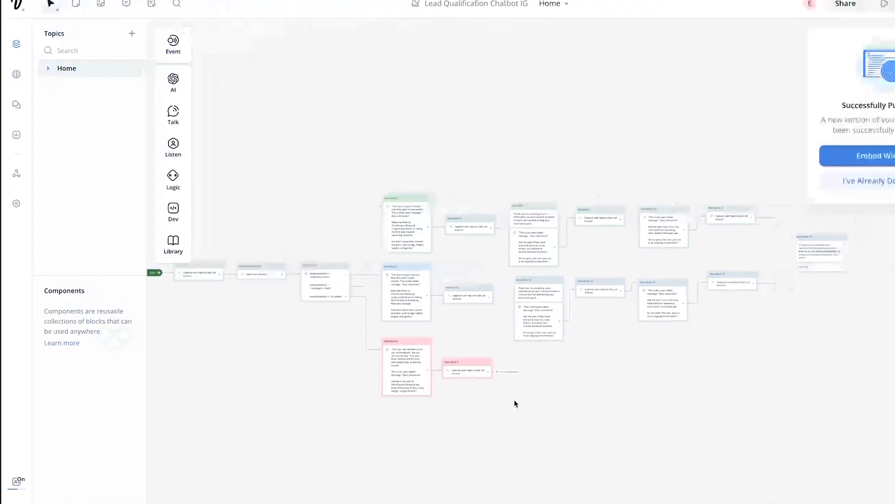
scroll(575, 368, up, 3)
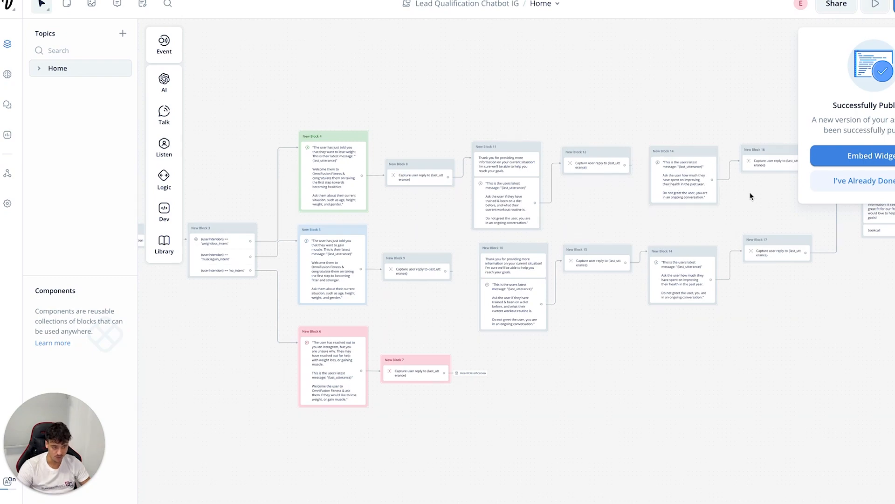
scroll(749, 193, right, 1)
drag(751, 193, 740, 193)
scroll(682, 198, up, 5)
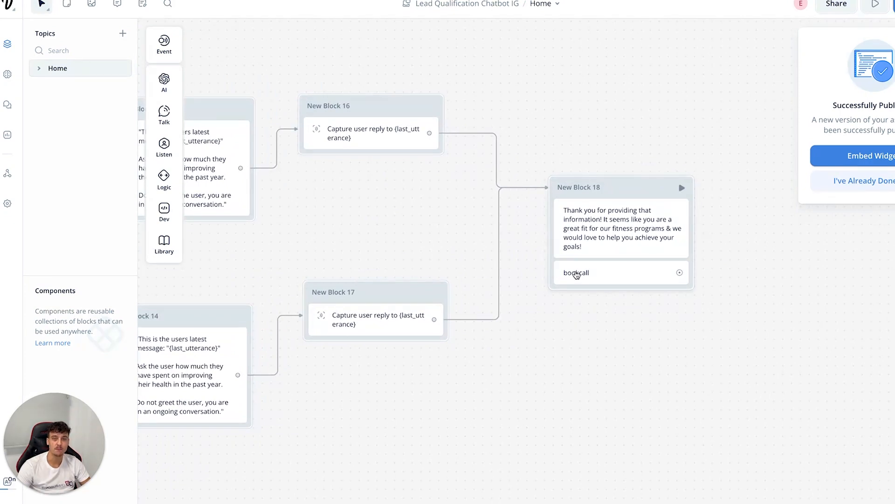
- Switch to ManyChat, shift the second-message Condition #1 aside and link Send Message to a new Condition step instead
key(ctrl+Left)
scroll(560, 261, down, 3)
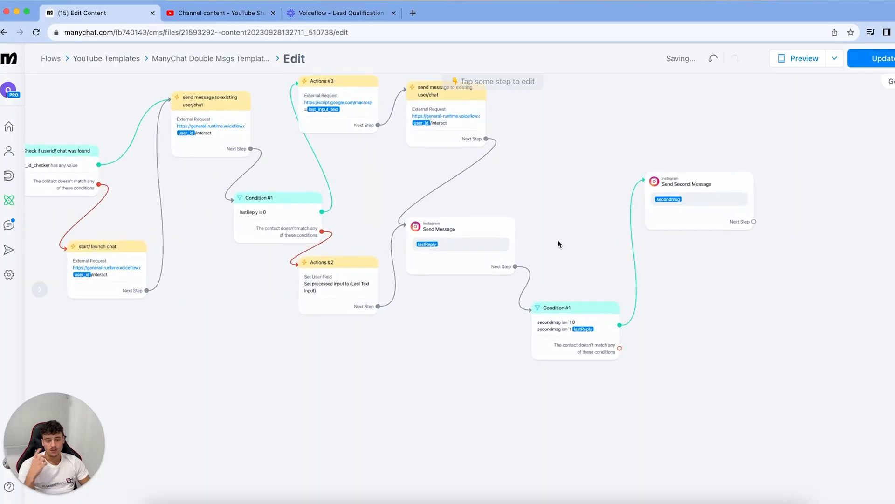
drag(568, 300, 648, 302)
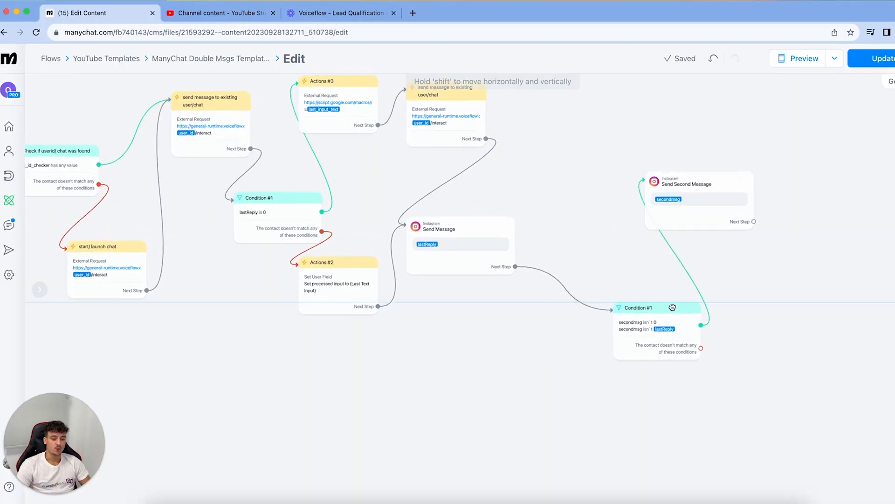
click(564, 290)
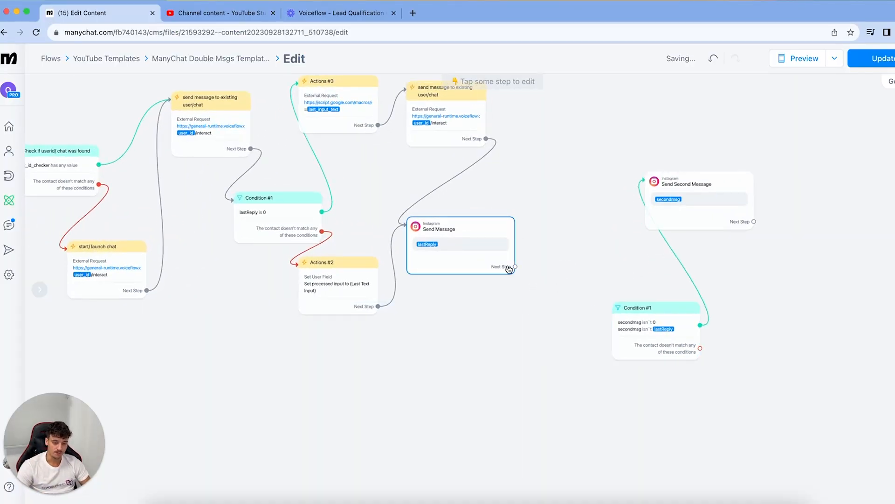
drag(515, 266, 527, 304)
click(555, 229)
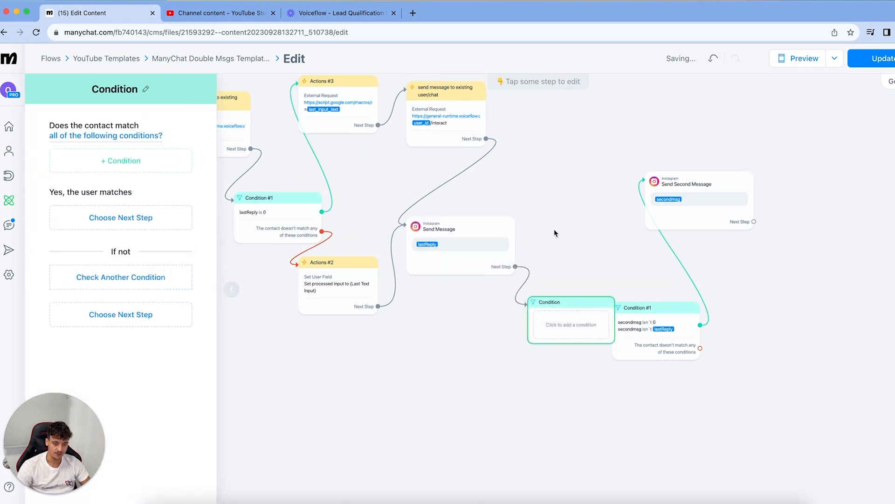
- Set the new Condition to match when the custom user field secondmsg is bookcall
click(88, 164)
click(92, 250)
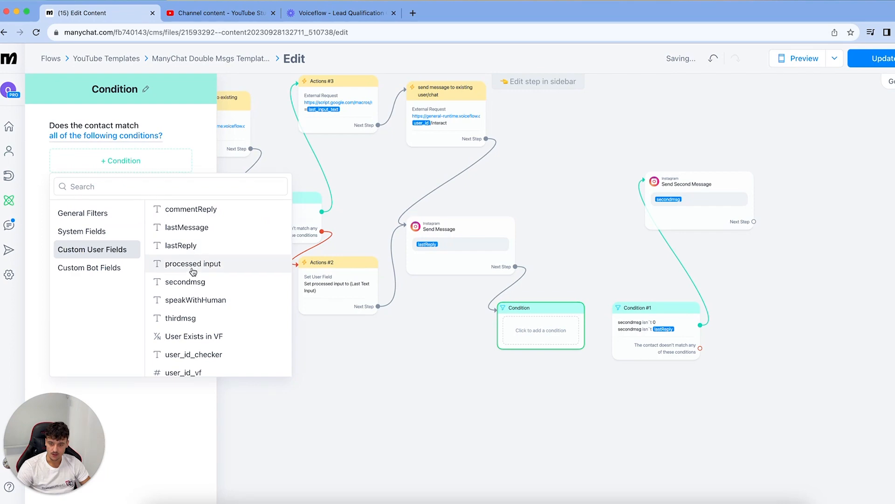
click(189, 282)
click(246, 186)
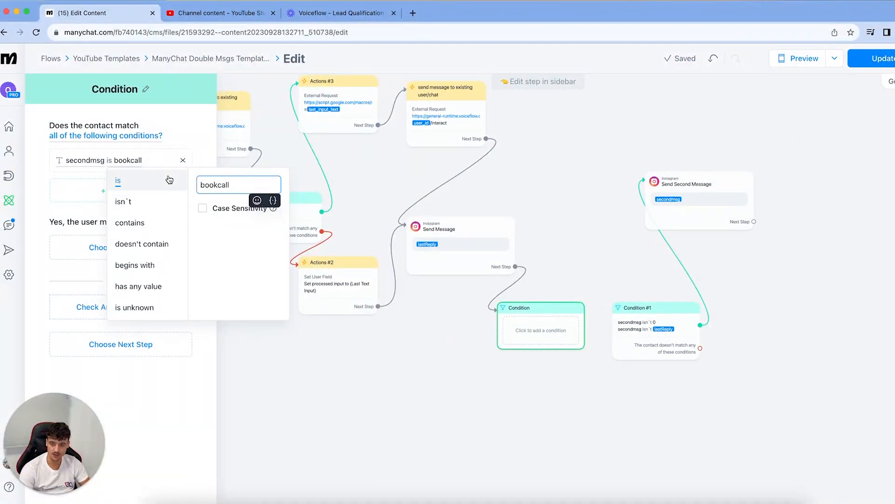
click(195, 123)
- Reposition the bookcall Condition below Send Message and connect its matching branch to a new Actions step
click(592, 253)
drag(582, 326, 547, 342)
click(549, 337)
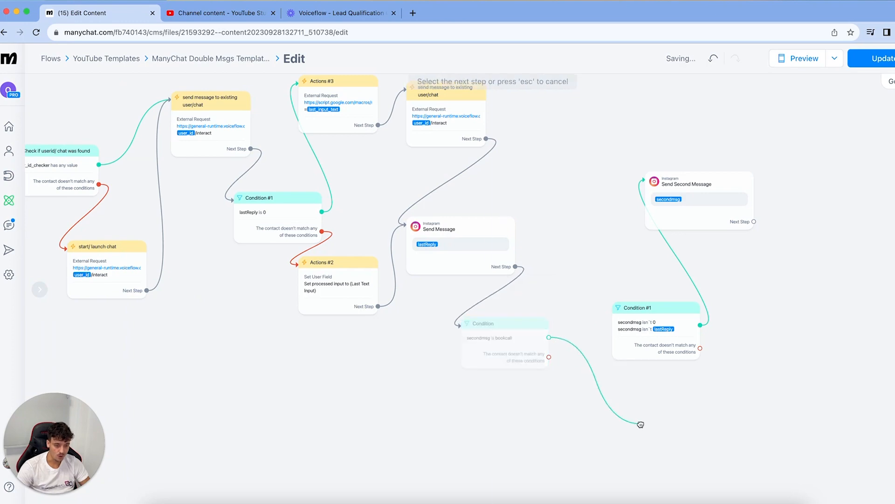
click(641, 424)
click(662, 332)
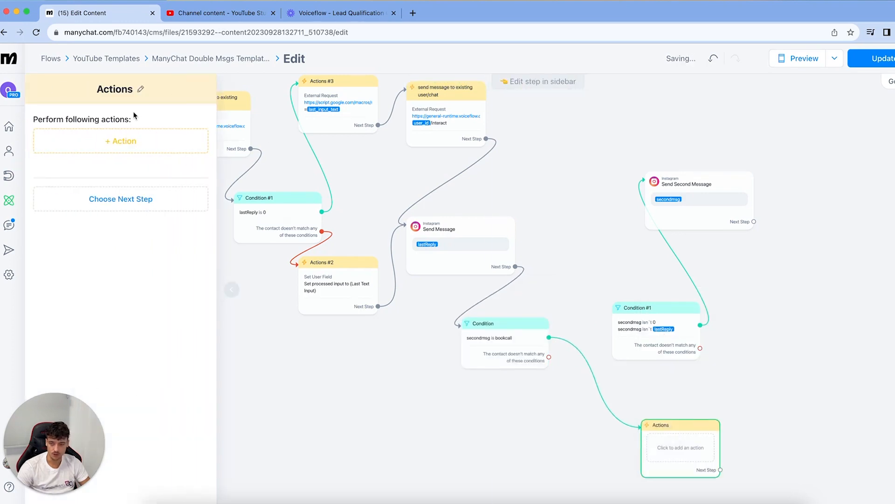
- Add an Add Tag action with the tag omnifusionfitness to the new Actions step and move the step closer to the Condition
click(93, 142)
click(453, 136)
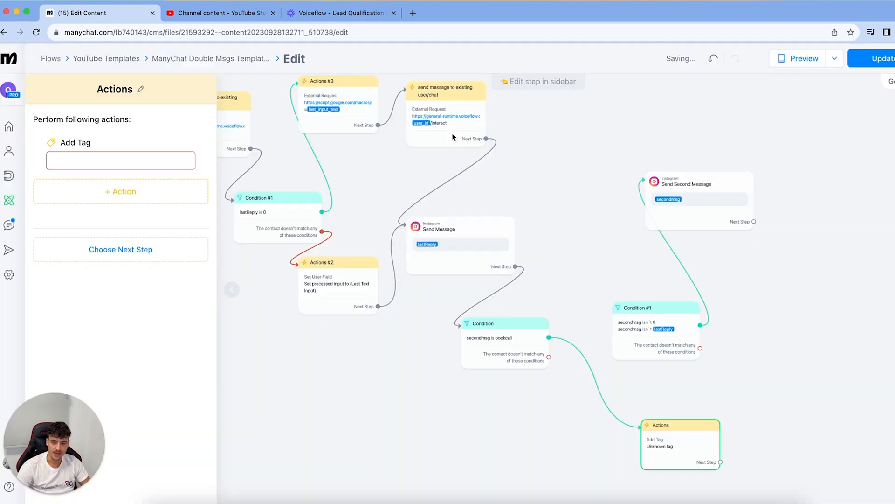
click(94, 165)
click(92, 185)
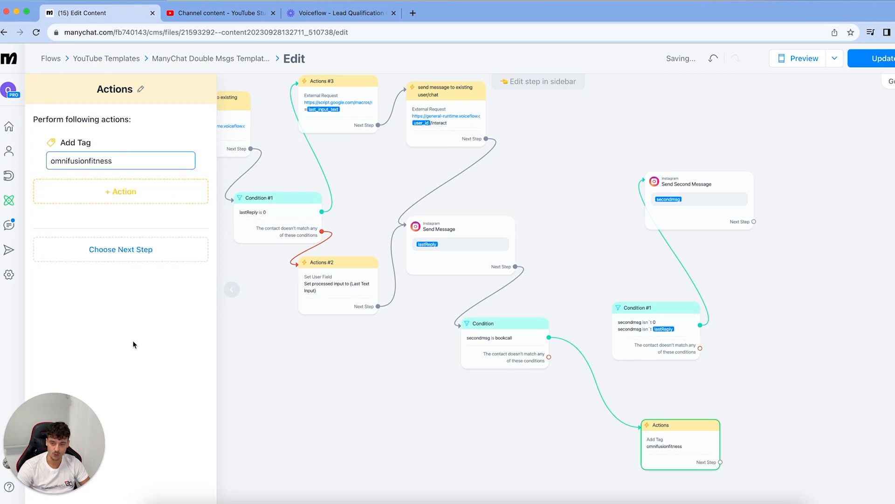
click(481, 441)
drag(676, 443, 636, 440)
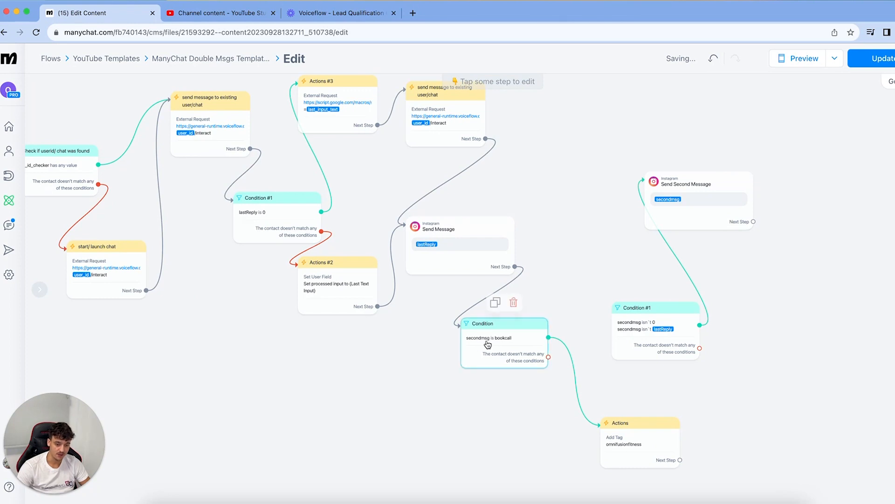
- Connect the bookcall Condition's non-matching branch to the second-message Condition #1 and publish the updated flow
drag(549, 358, 652, 313)
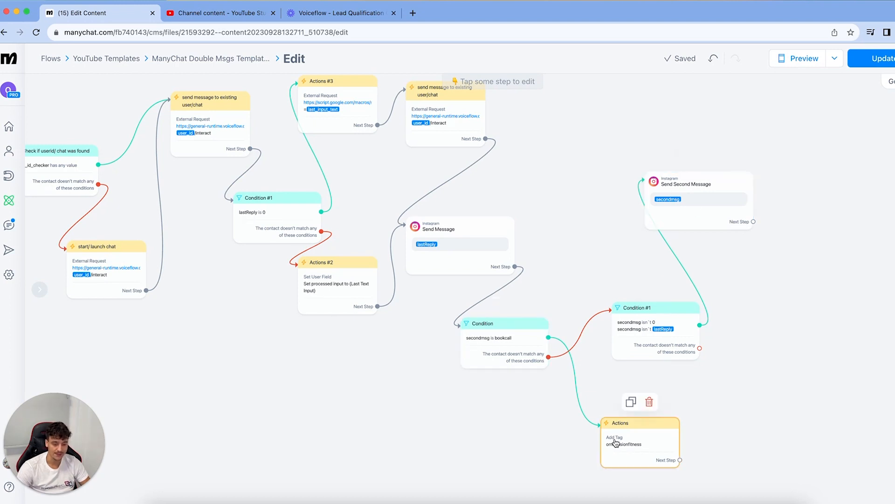
click(880, 59)
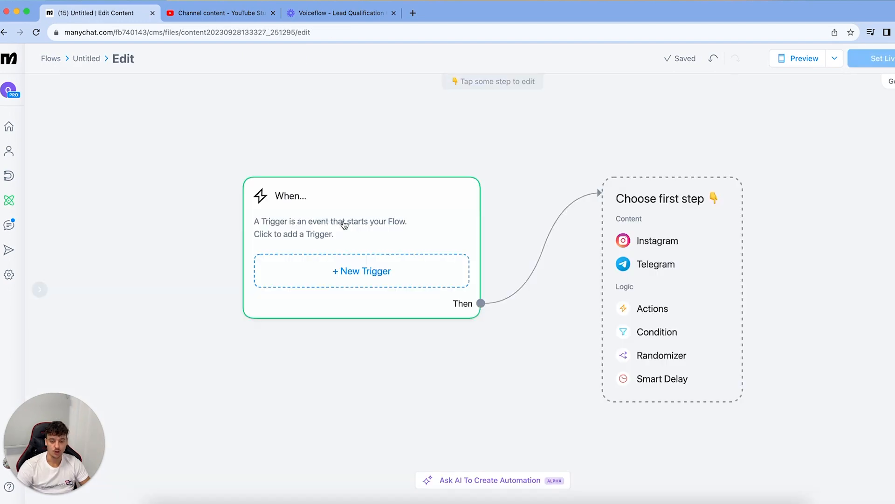
- In the new untitled flow, add and save a contact-event trigger for when the tag omnifusionfitness is applied
click(326, 274)
click(341, 144)
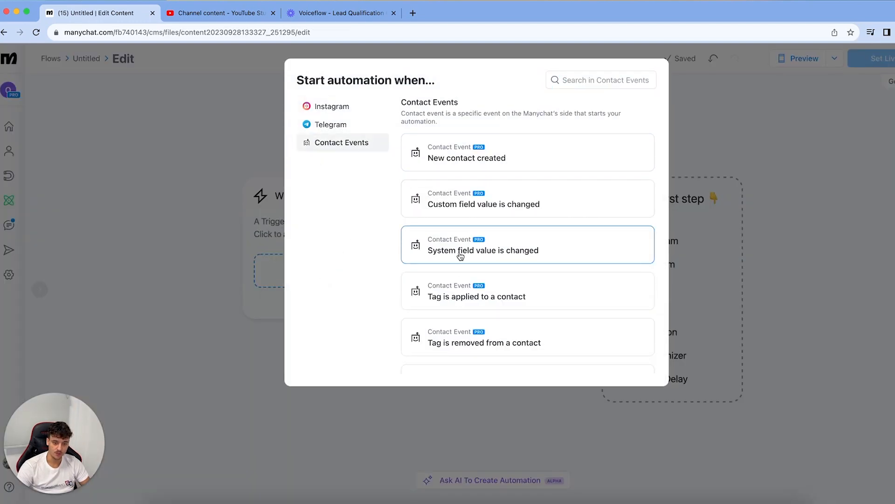
click(460, 286)
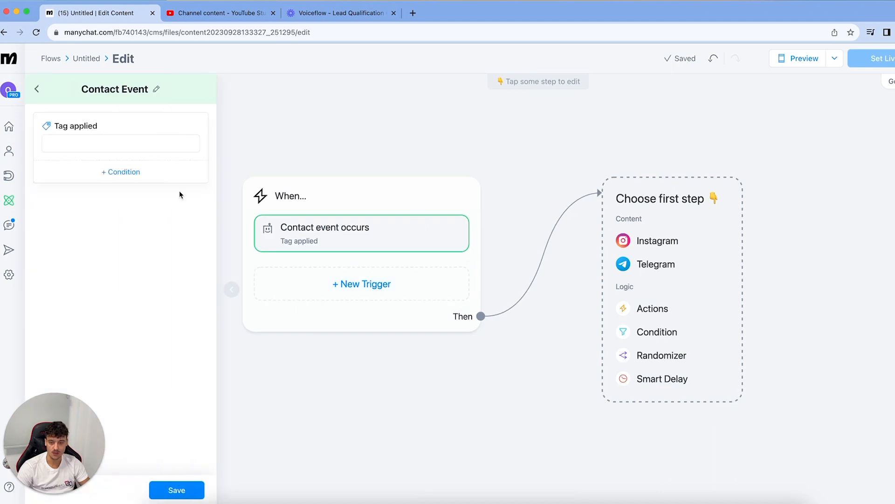
click(107, 141)
click(94, 161)
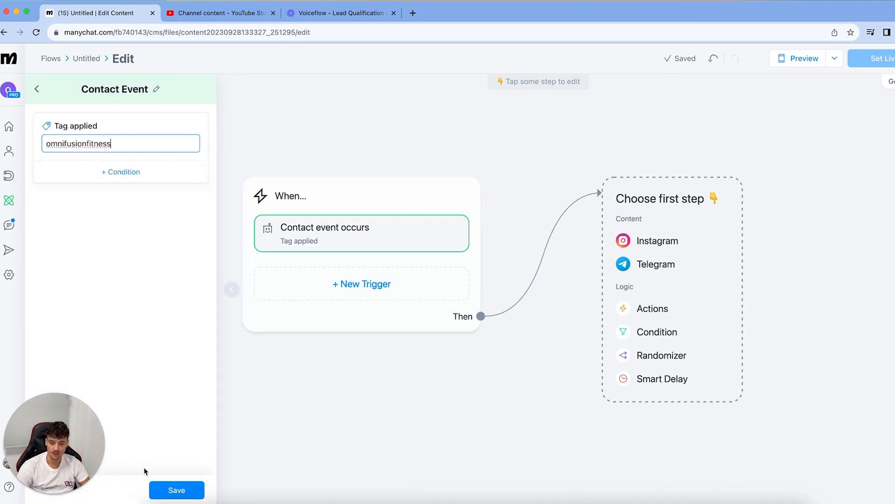
click(178, 489)
drag(68, 444, 69, 404)
click(455, 108)
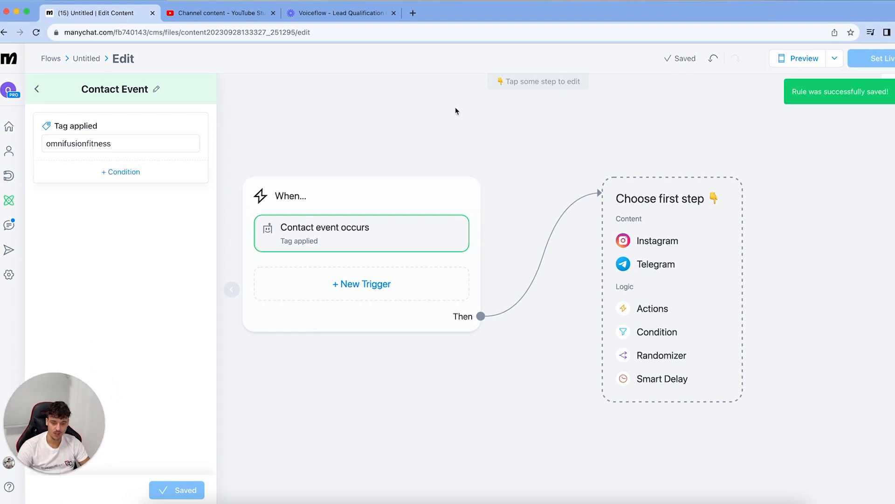
- Add an Instagram message as the first step with the text "Book in your call here" and a pointing-down emoji
click(657, 247)
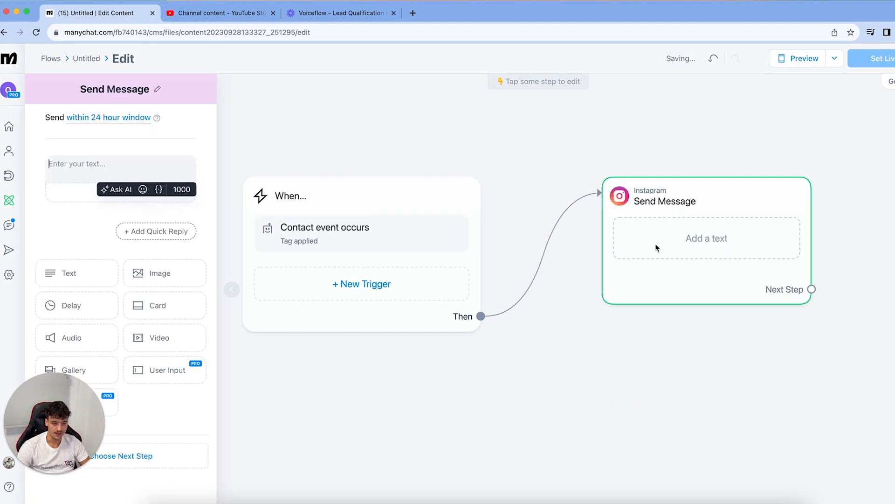
click(358, 236)
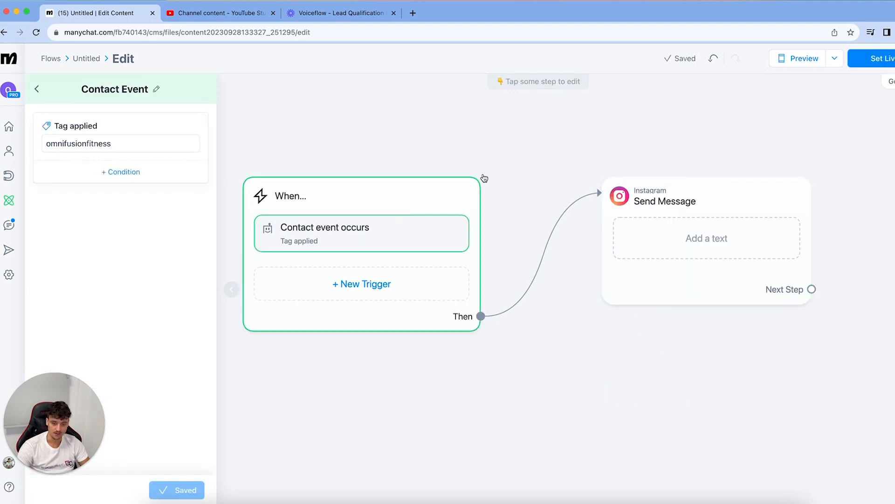
click(445, 142)
click(680, 244)
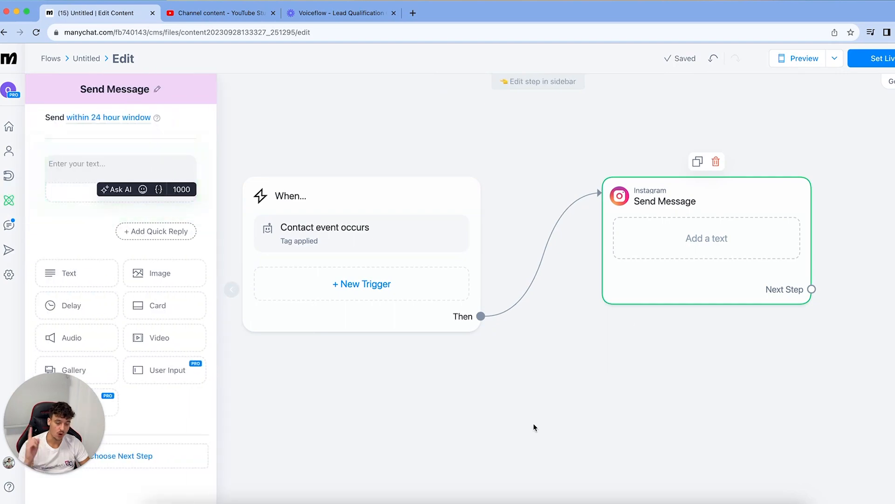
key(ctrl+Right)
key(ctrl+Left)
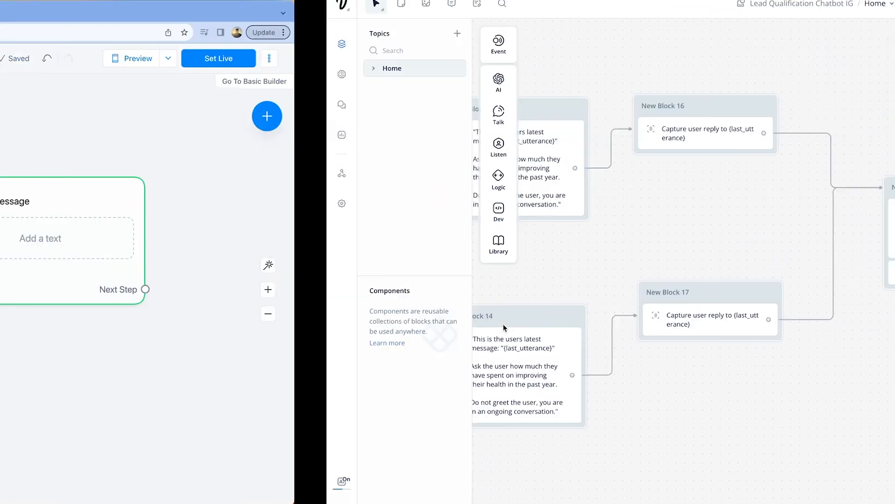
click(85, 159)
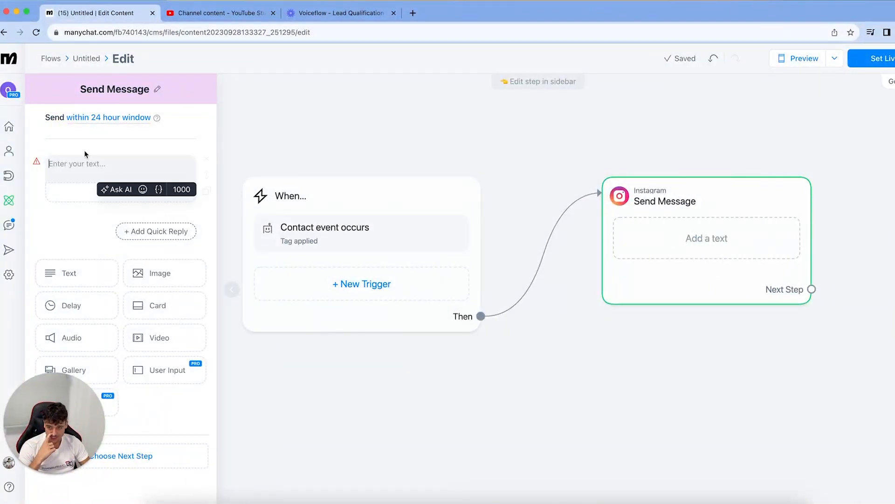
text(Book in your call here)
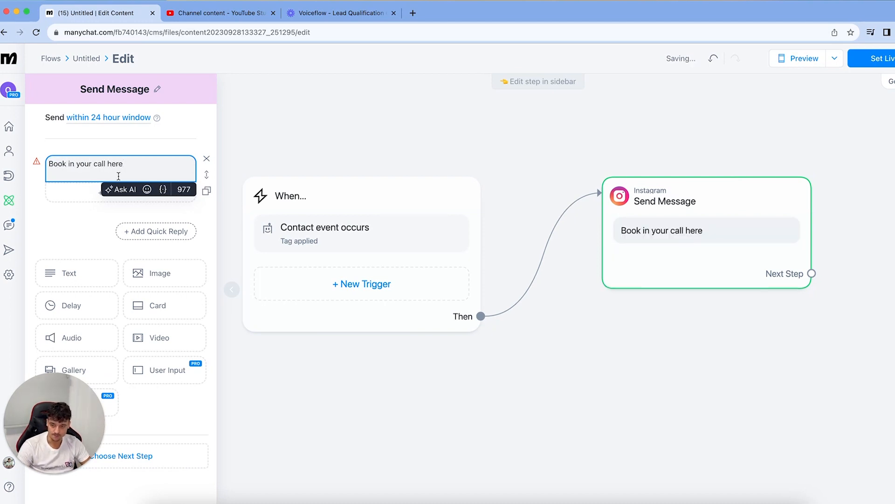
click(143, 190)
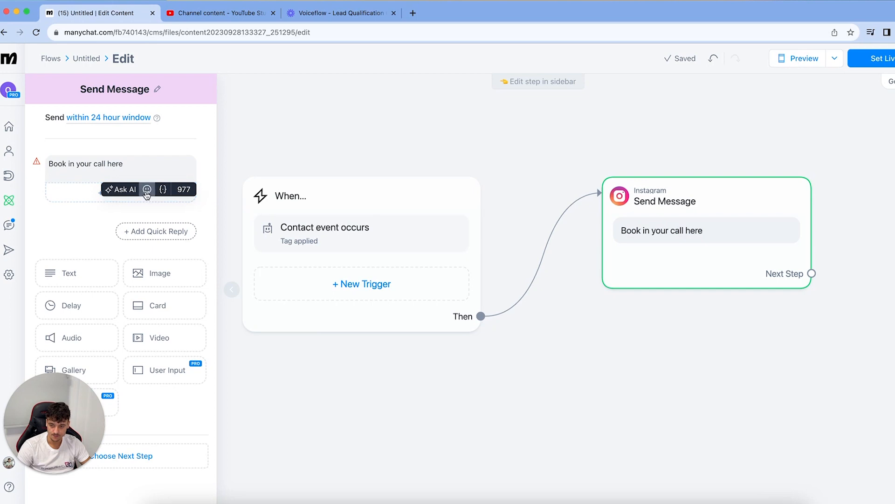
click(74, 267)
- Add a button titled "Book A Call" to the Instagram message
click(91, 195)
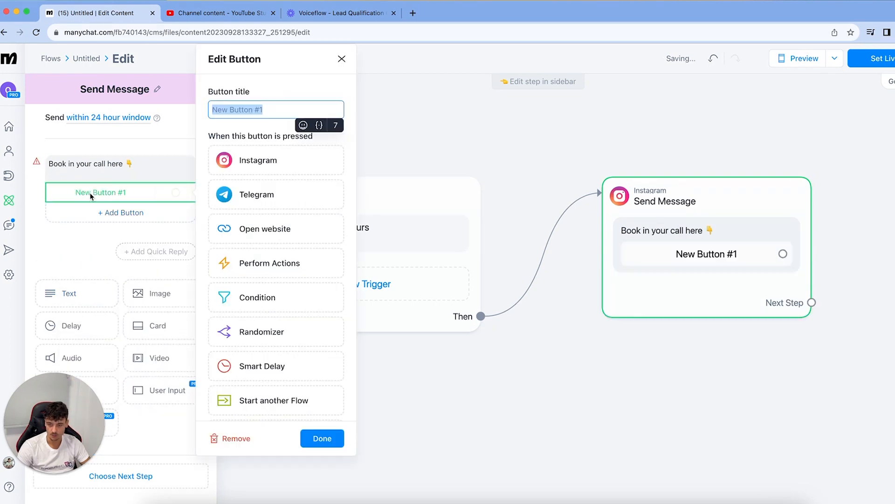
text(Book)
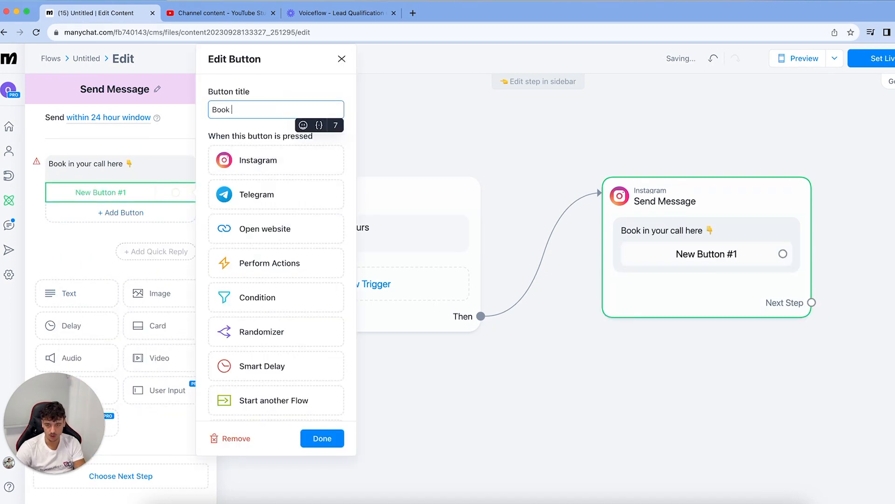
text( Ca)
key(BackSpace)
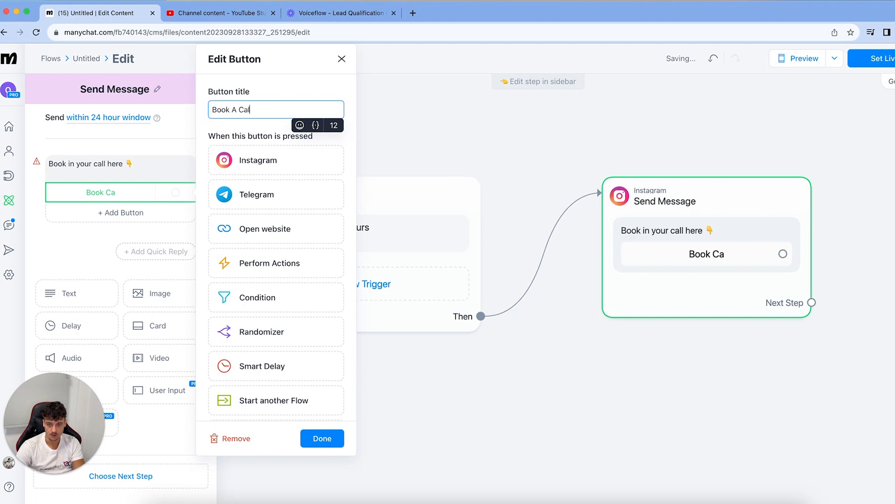
text(l)
click(272, 228)
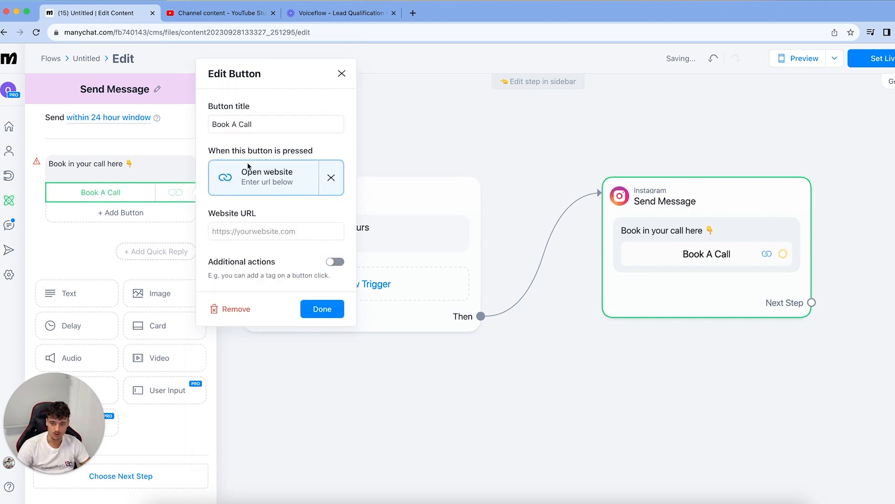
click(226, 235)
text(https://omnifusionfitness.com)
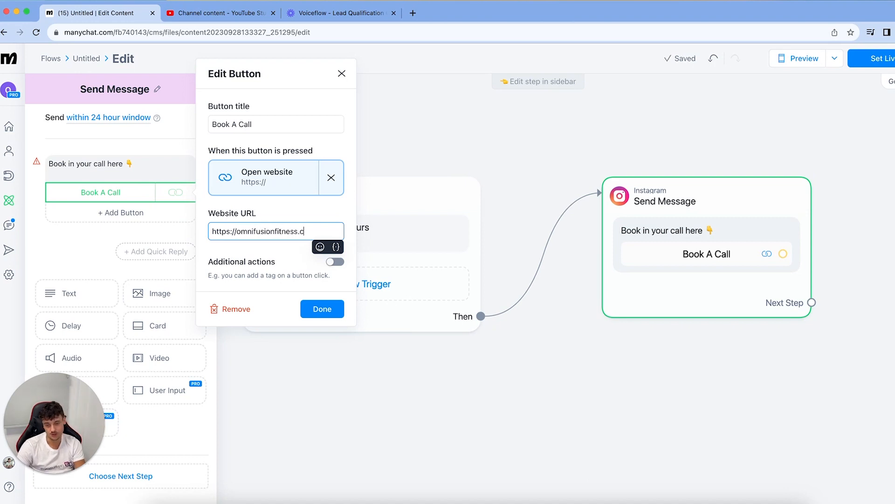
click(333, 263)
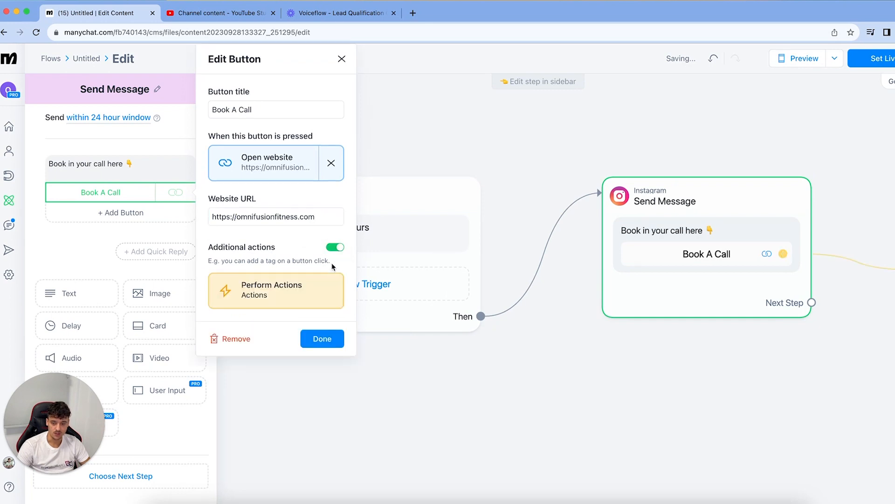
click(322, 339)
- Move Send Message closer to the trigger and link its next step to a new Instagram message below it
scroll(599, 115, down, 5)
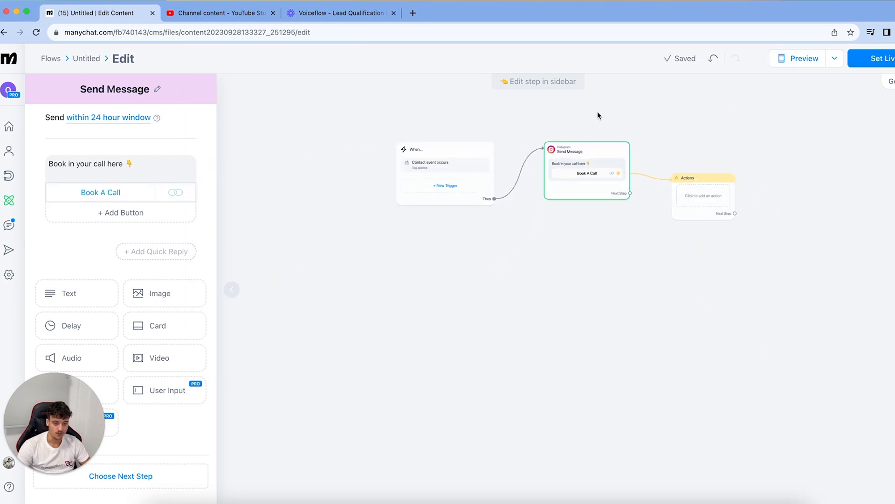
drag(575, 151, 558, 159)
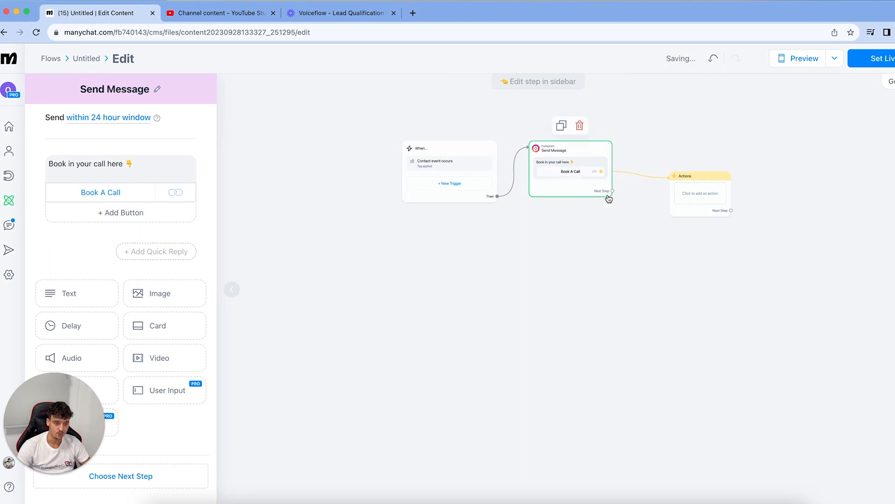
drag(613, 191, 533, 226)
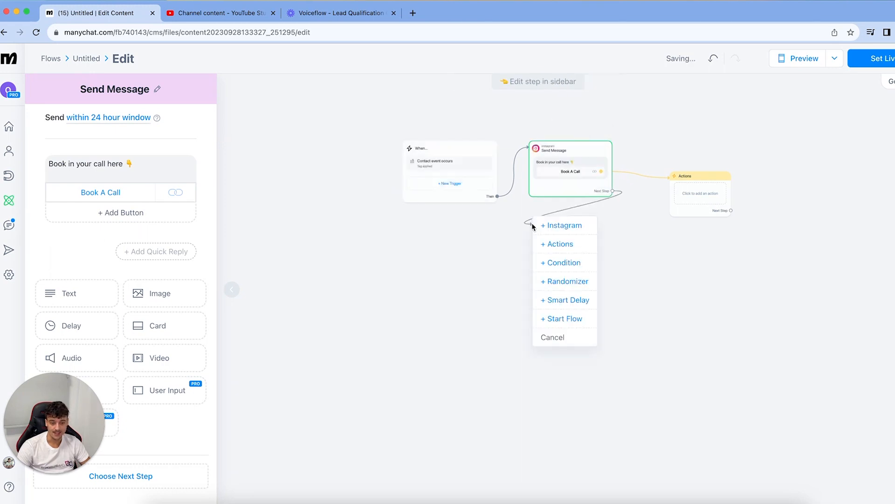
click(559, 230)
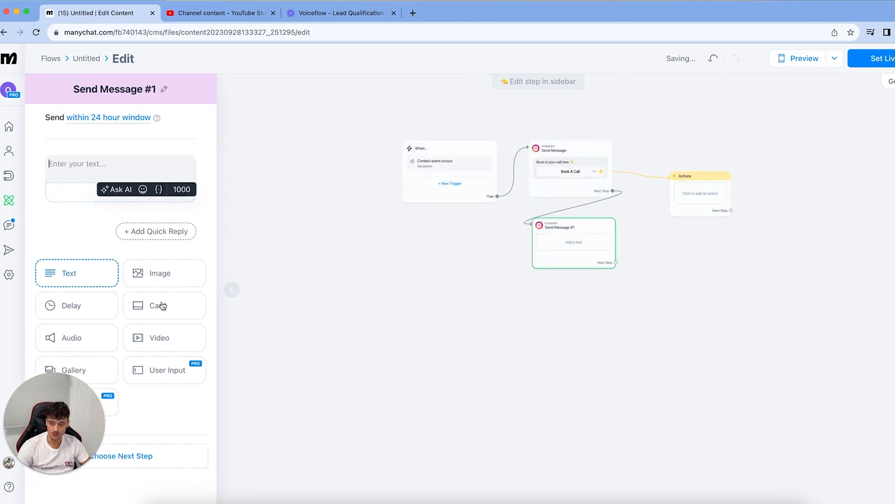
- Give the second message a video block and the text "Here's a personal message from me to you!", and nudge it upward
click(153, 343)
click(102, 163)
text(Here's)
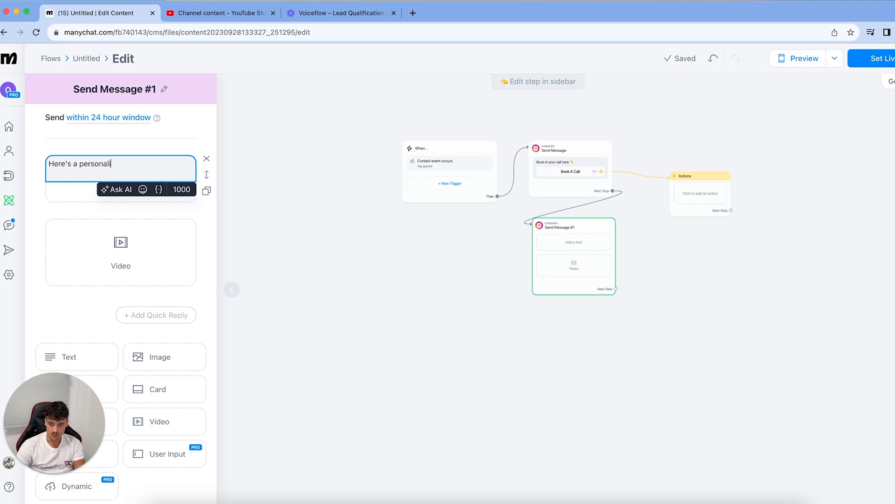
text( a personali)
key(BackSpace)
text(message from me to you!)
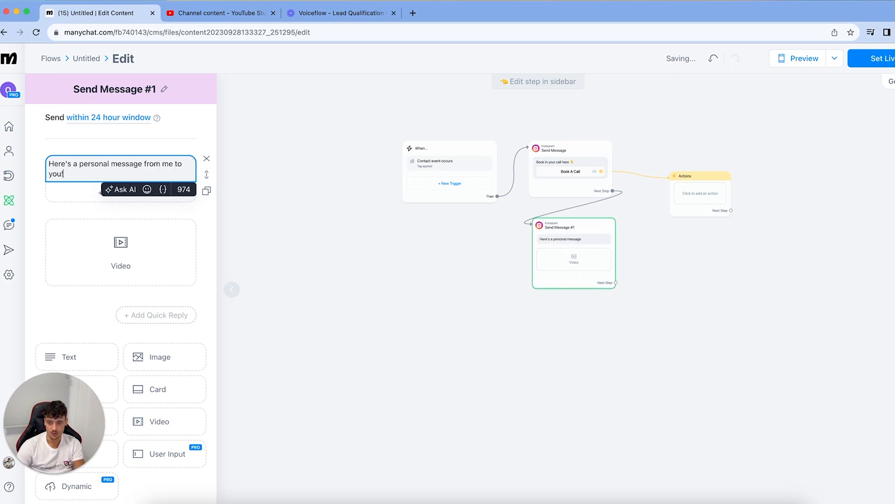
click(76, 283)
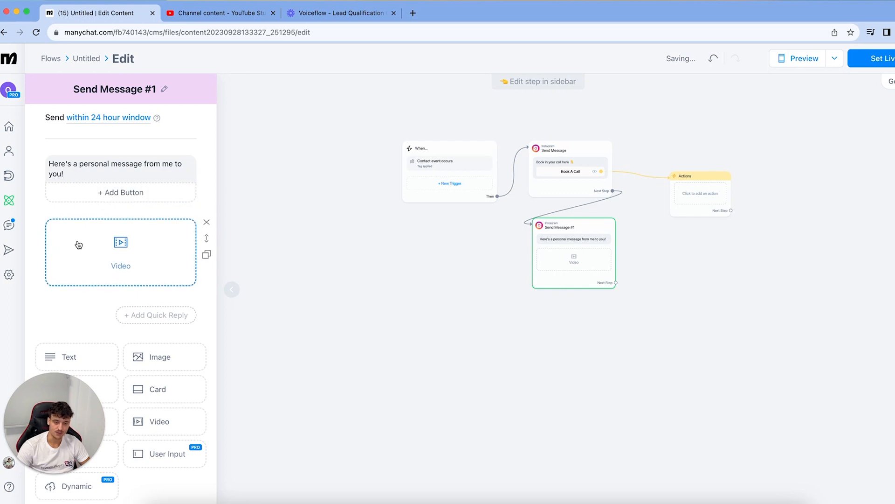
drag(597, 226, 596, 221)
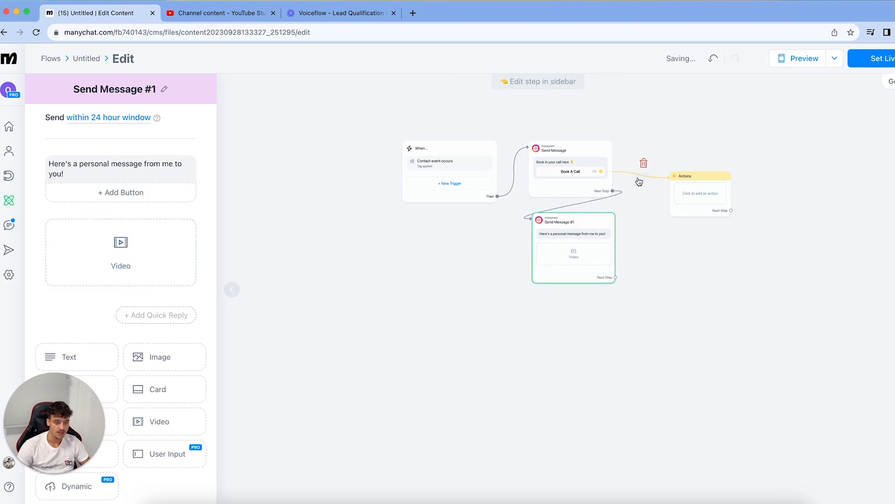
- Link the second message's next step to a new Smart Delay of 1 hour
drag(616, 279, 651, 245)
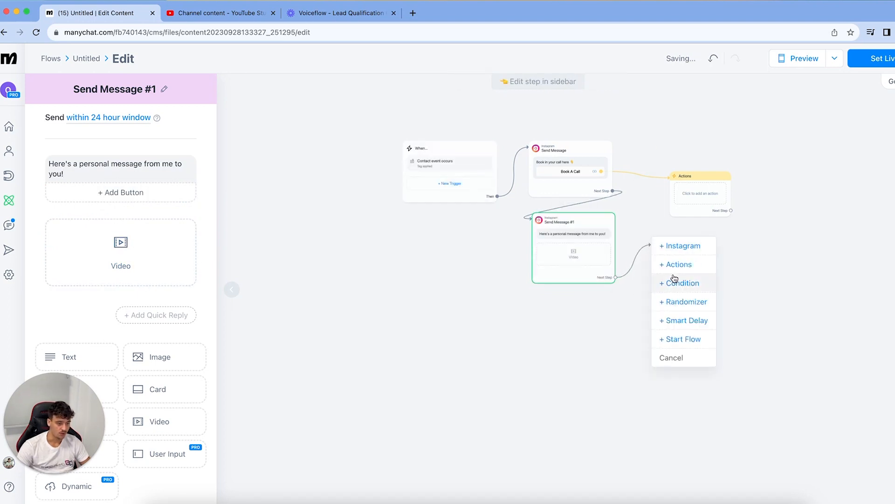
click(672, 320)
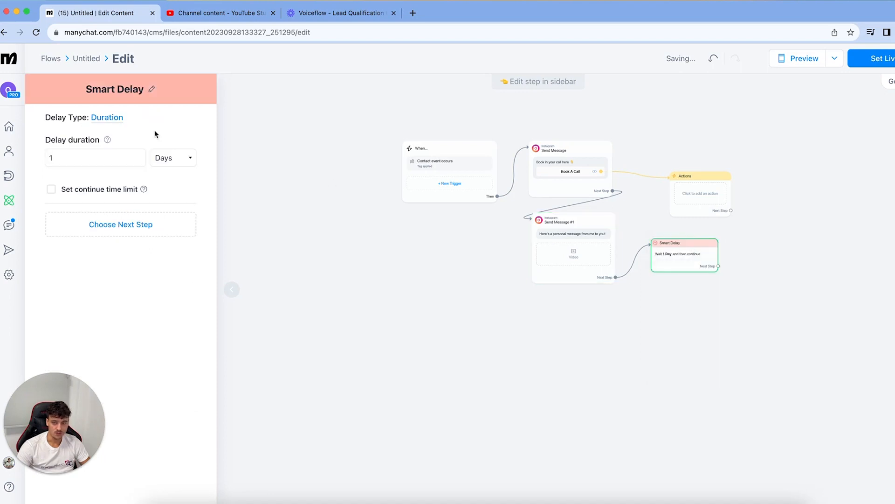
click(154, 156)
click(172, 144)
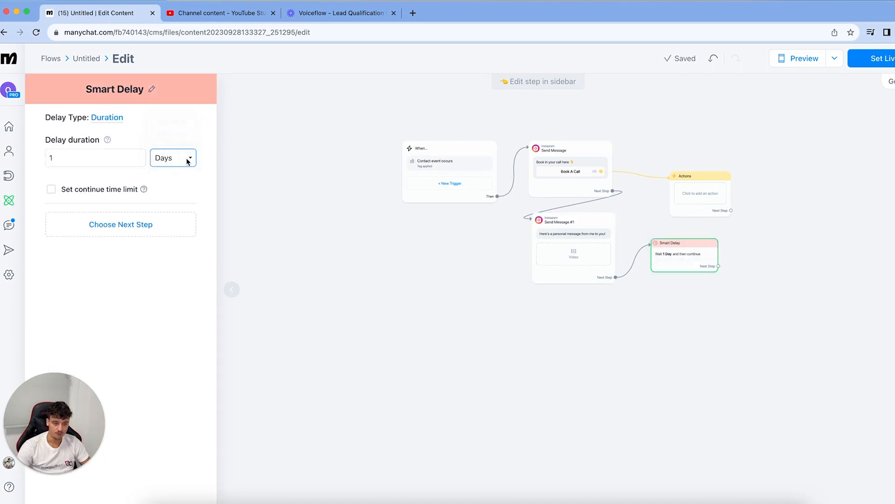
click(358, 293)
drag(719, 266, 742, 248)
click(757, 183)
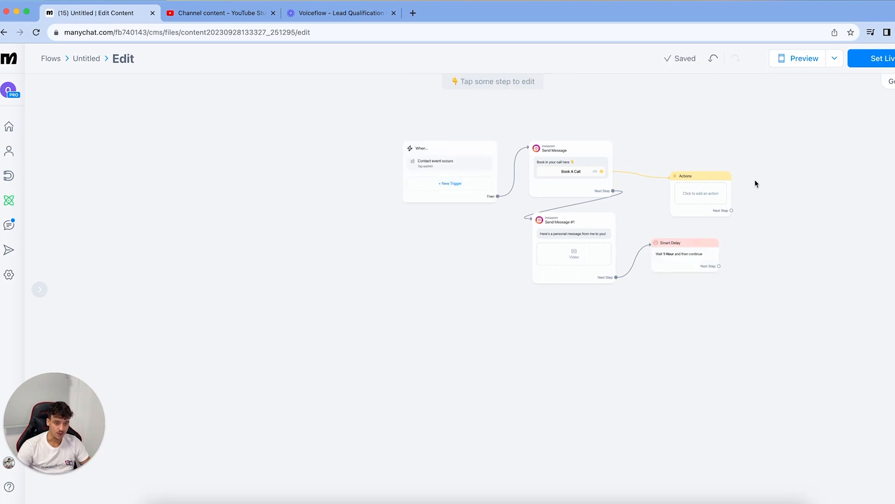
- Add an Add Tag action with a newly created tag fitnesscall to the Book A Call button's Actions step
scroll(757, 183, up, 3)
click(396, 129)
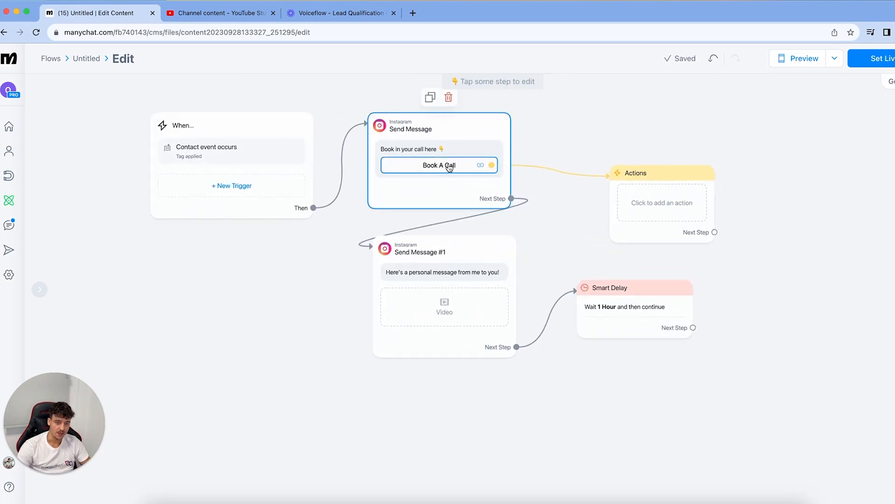
click(672, 205)
click(169, 140)
click(437, 145)
click(146, 155)
scroll(118, 279, down, 1)
click(120, 338)
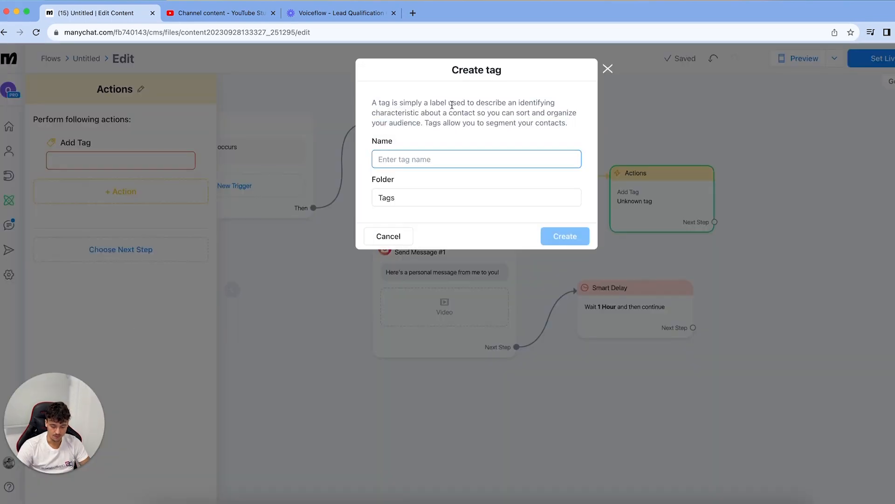
text(fitnesscall)
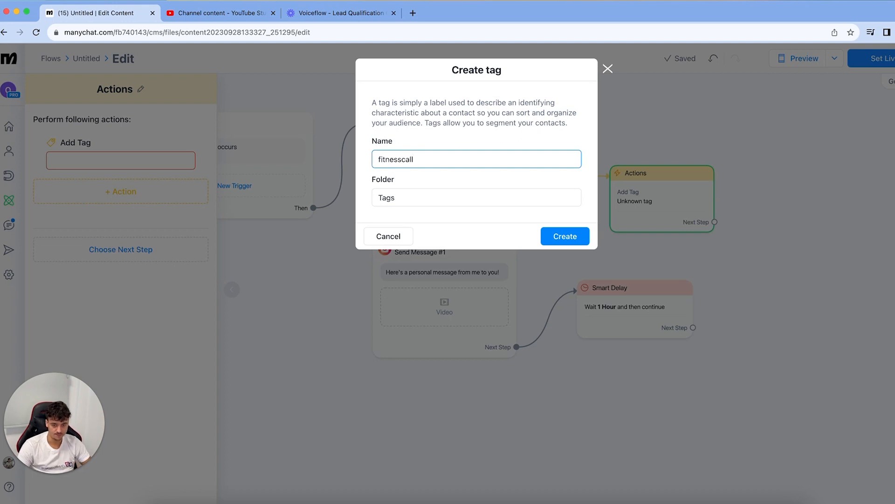
click(562, 237)
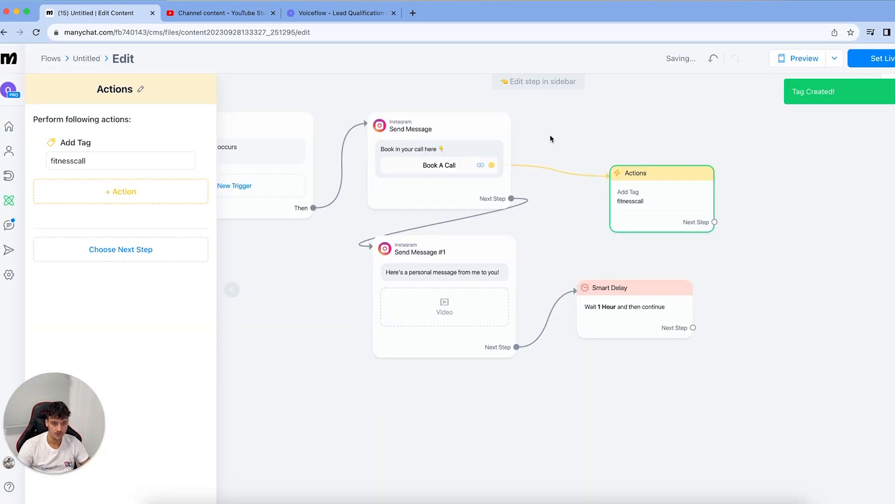
- Nudge the Actions step upward and link the Smart Delay's next step to a new Condition
click(546, 132)
drag(666, 176, 650, 148)
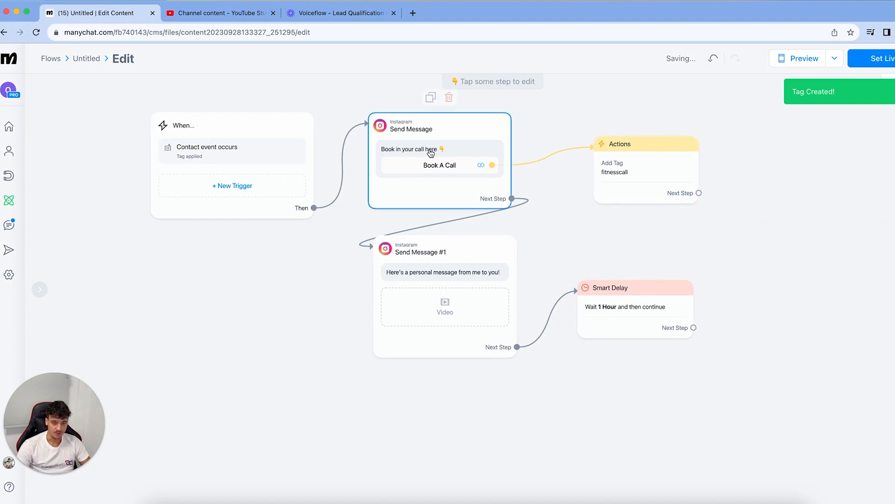
drag(693, 328, 733, 272)
click(753, 329)
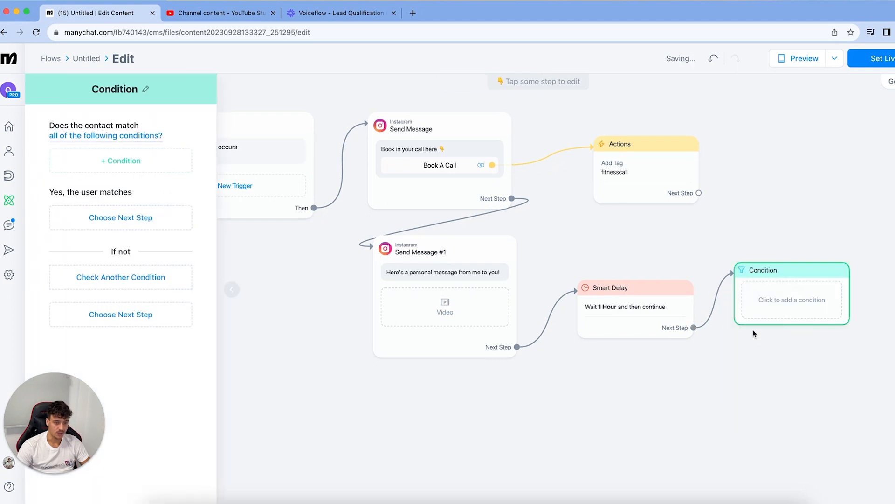
- Set the condition to match contacts whose tag is fitnesscall
click(121, 160)
click(170, 208)
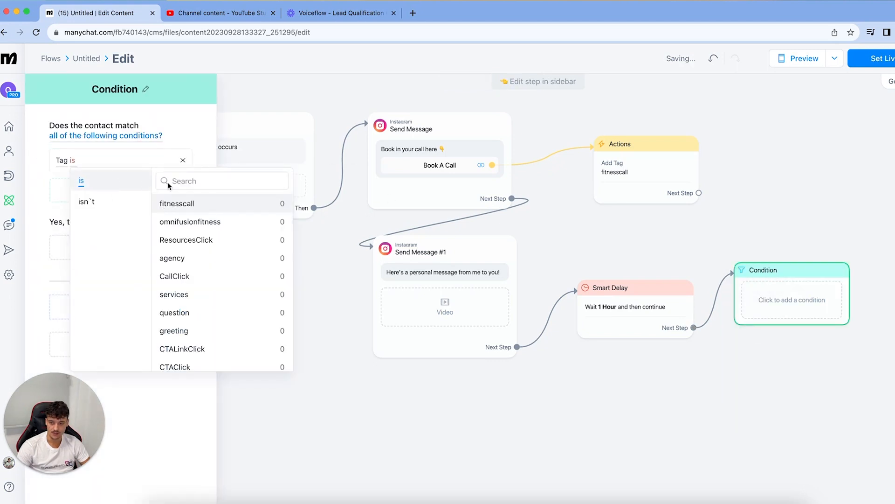
click(184, 206)
click(788, 209)
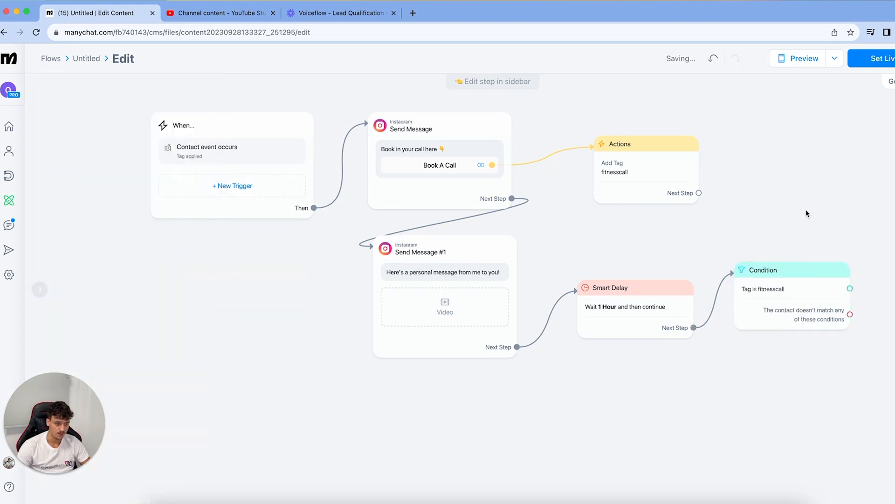
- Link the condition's matching branch to a new Instagram message reading "TESTIMONIAL." and, on a separate line below, "See you in the call soon!"
drag(808, 213, 648, 250)
drag(694, 326, 735, 221)
click(760, 219)
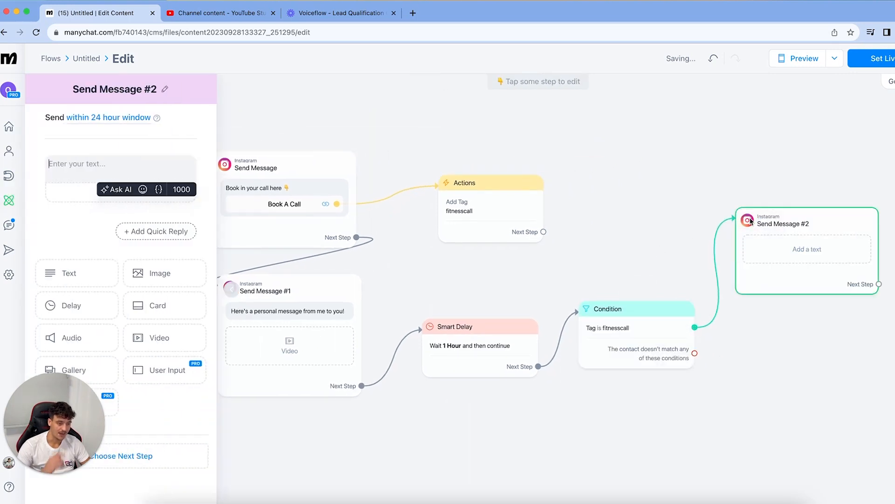
click(187, 168)
text(TESTIMONIAL.)
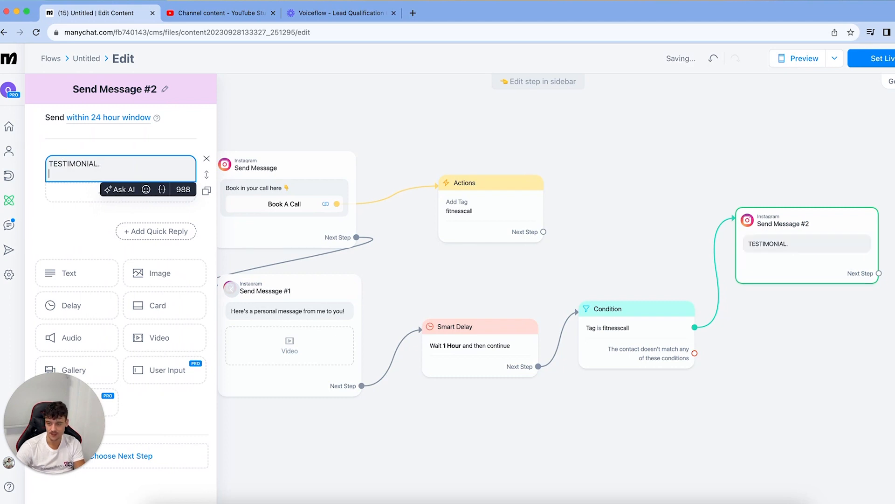
key(Return)
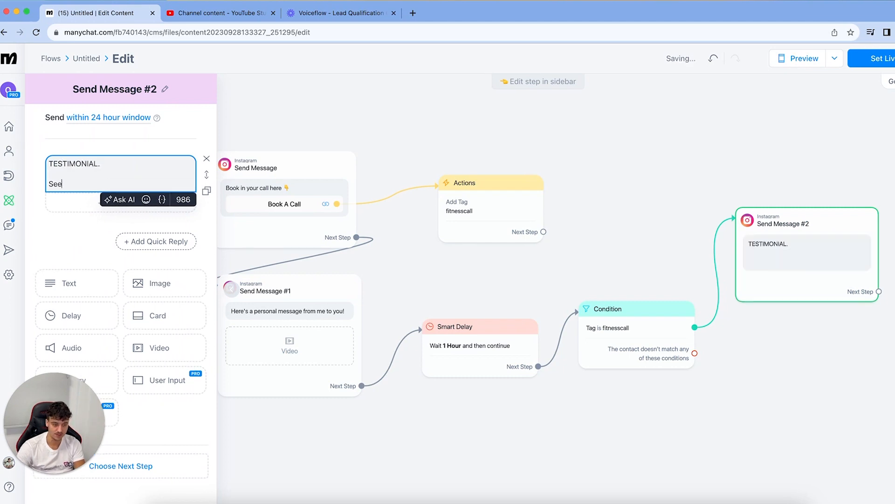
text(See you in the call so)
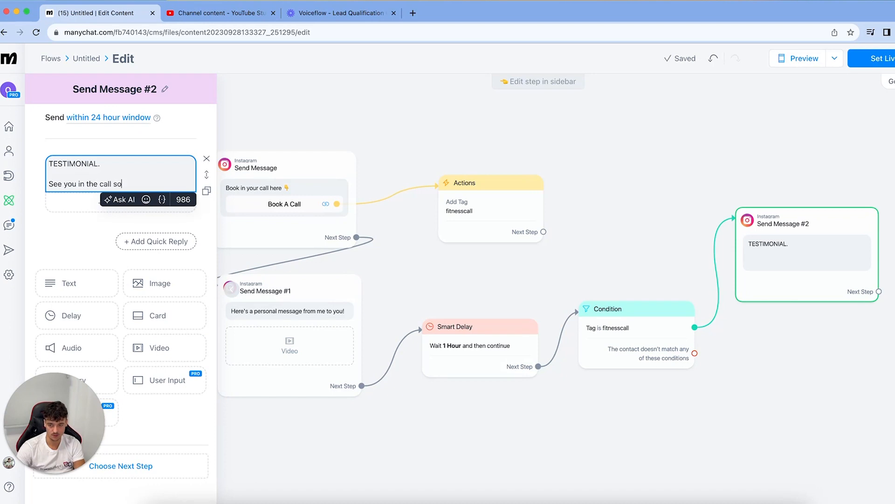
text(on!)
click(643, 250)
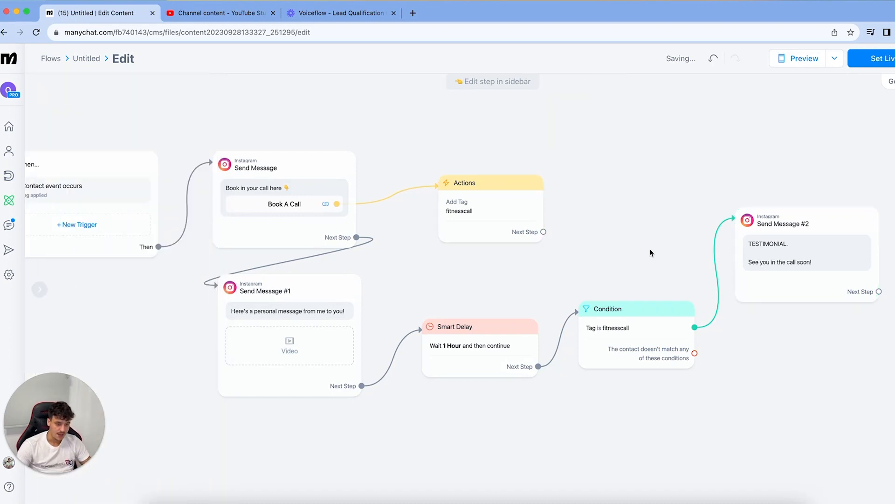
- Link the condition's non-matching branch to a new Instagram message with the text "TESTIMONIAL"
drag(695, 353, 755, 388)
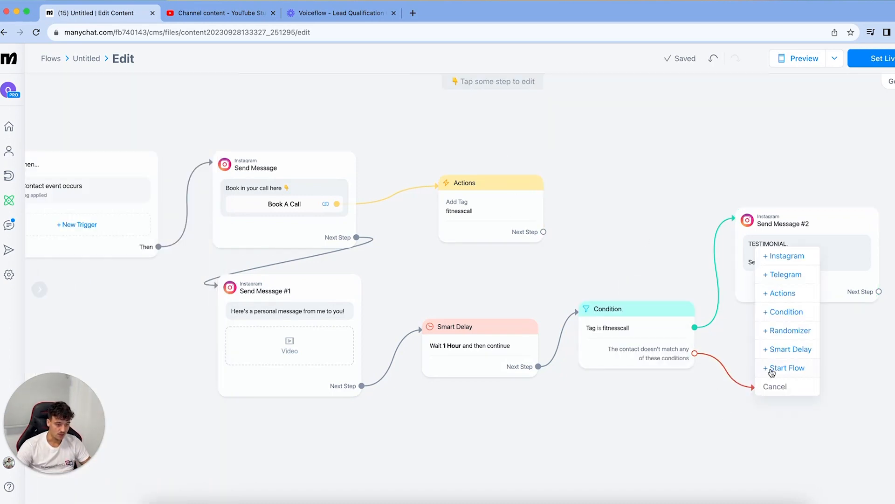
click(771, 255)
text(TESTIMONIAL)
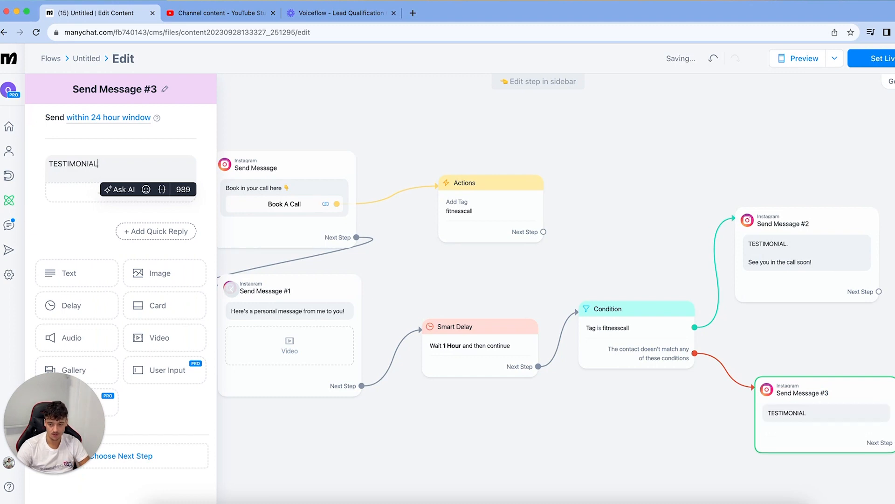
- Add a second text block to the non-matching branch's message reading "Do you have any other questions for me before booking a call?"
click(70, 274)
click(94, 236)
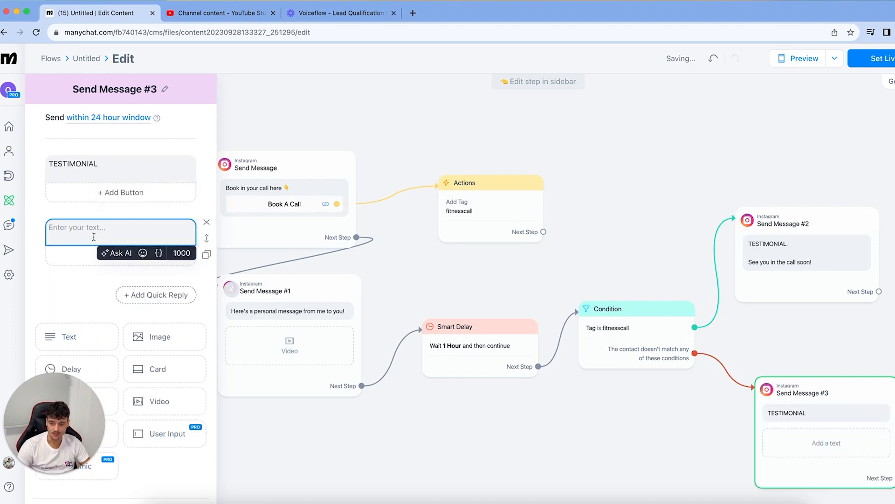
text(Do you have any other questions)
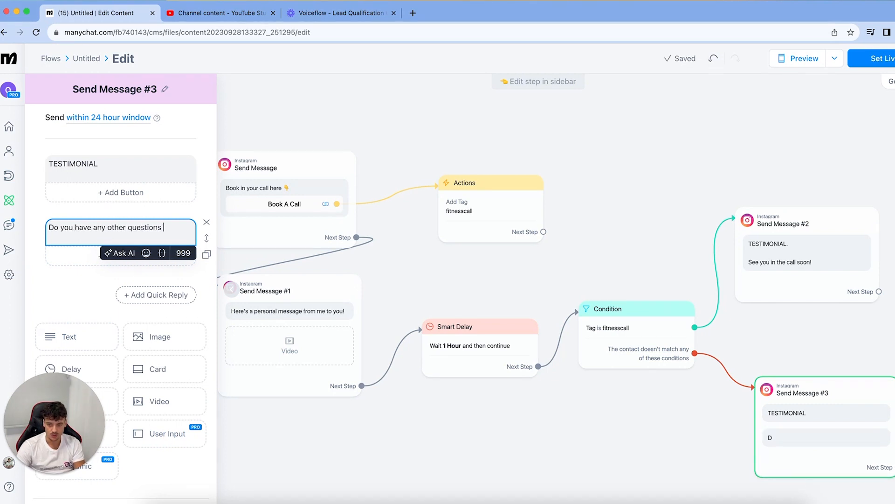
text( for me bef)
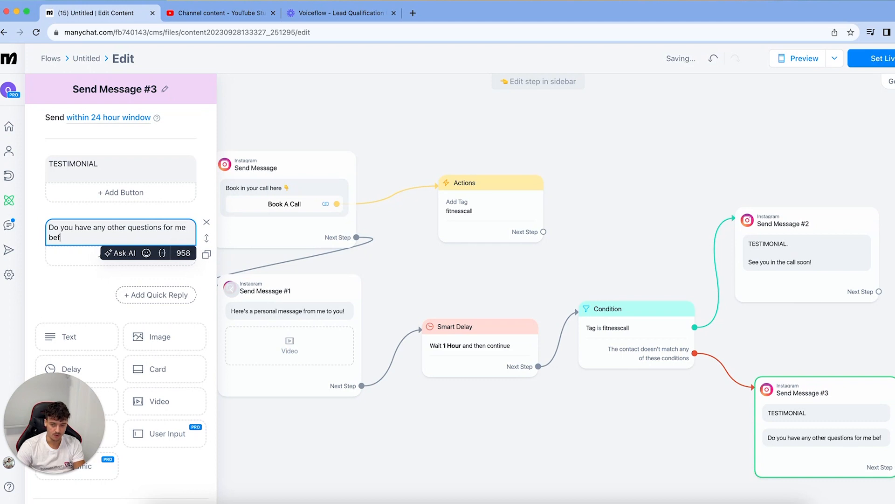
text(ore booking a v)
key(BackSpace)
text(ca)
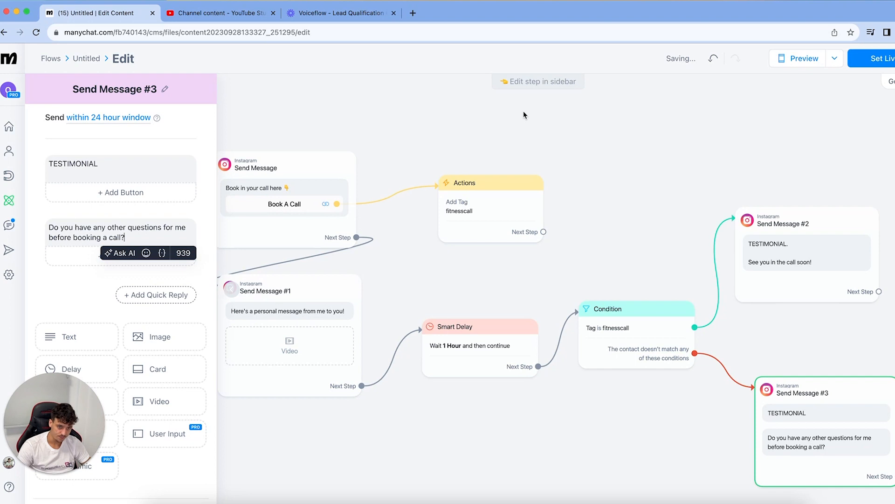
click(533, 125)
drag(819, 330, 636, 266)
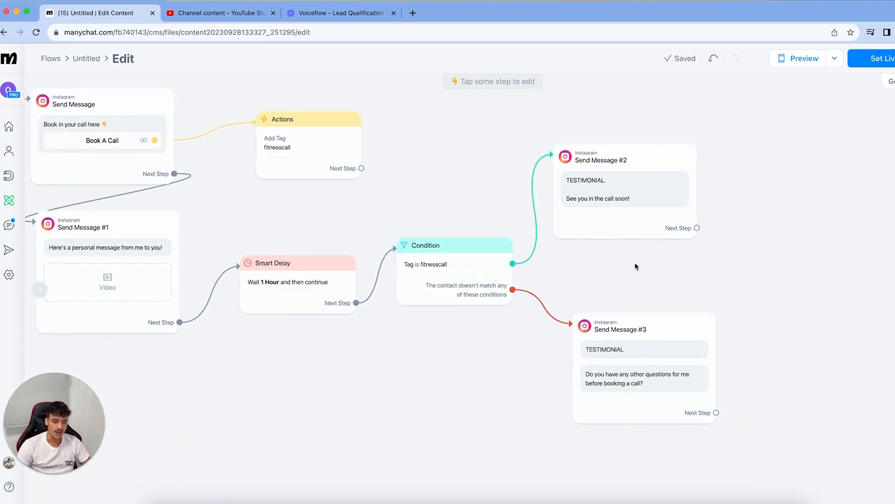
scroll(636, 266, down, 3)
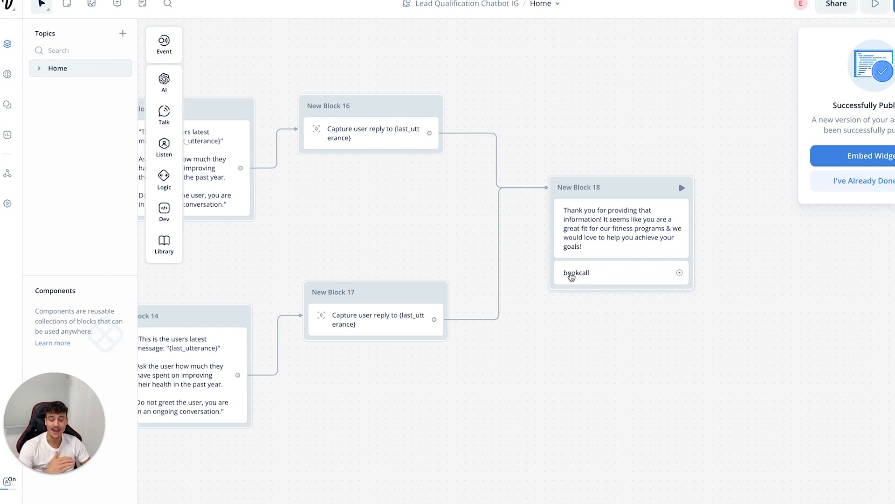
- In Voiceflow, link the bookcall step to a new Capture step storing the entire user reply in last_utterance, and reposition its block
drag(680, 276, 754, 180)
key(Escape)
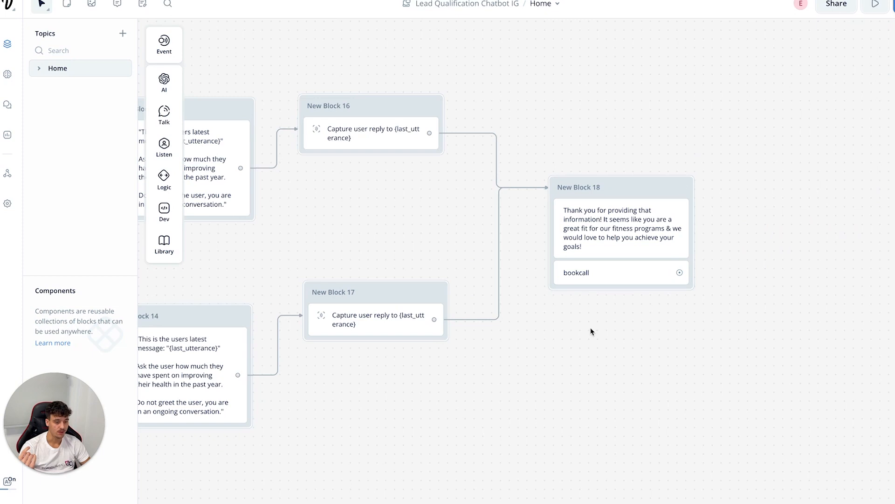
drag(680, 272, 754, 179)
mouse_move(793, 233)
click(866, 280)
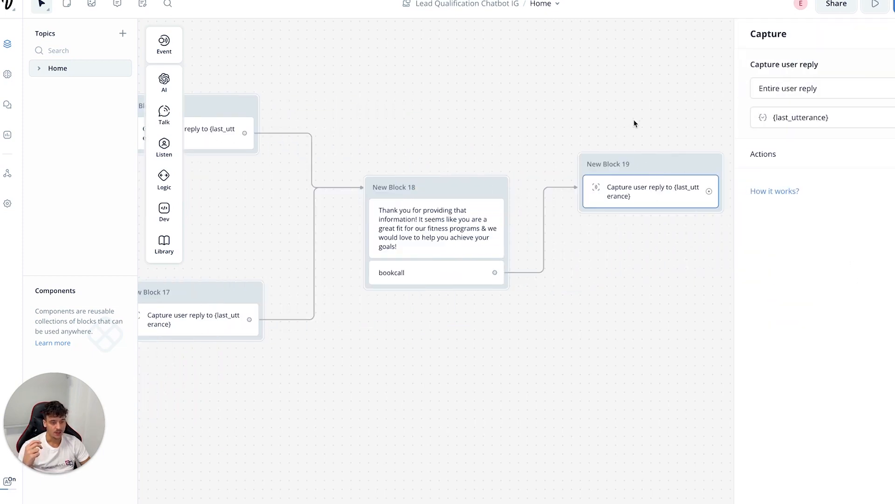
scroll(597, 124, right, 3)
drag(565, 138, 593, 149)
click(594, 185)
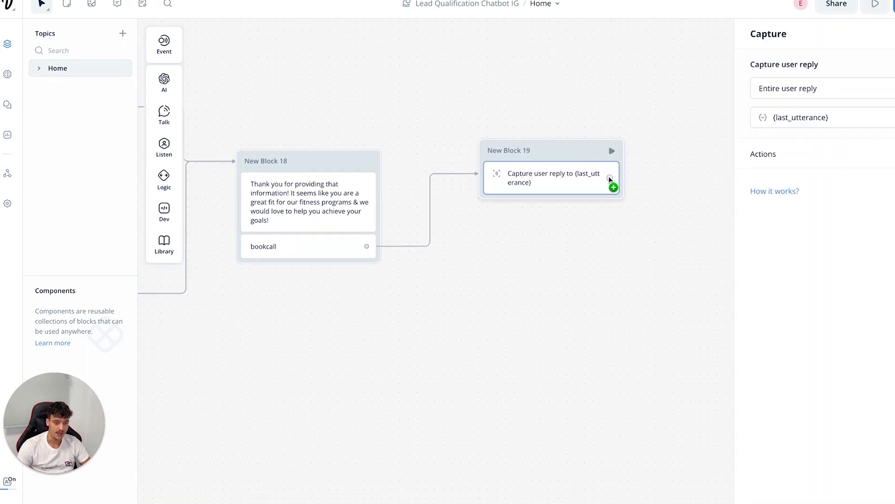
- Place a Response AI block below the new Capture block and link the Capture output to it
mouse_move(170, 85)
drag(233, 80, 558, 248)
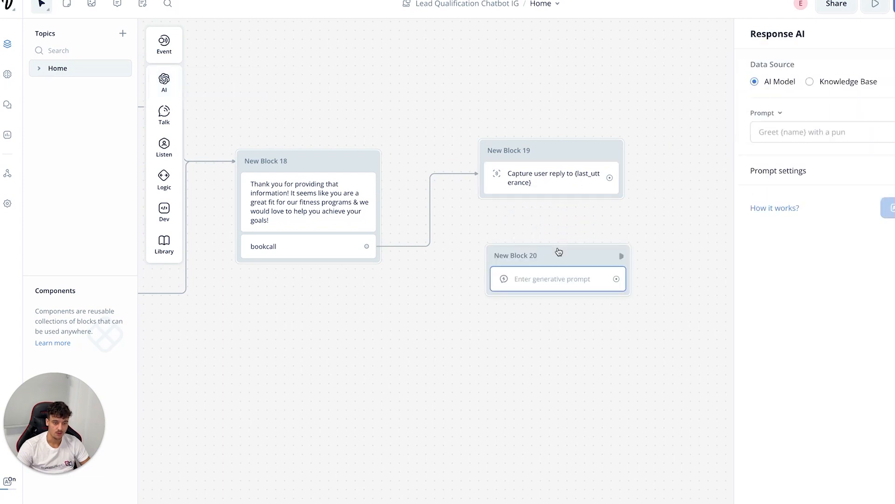
click(555, 226)
drag(609, 178, 565, 228)
click(562, 251)
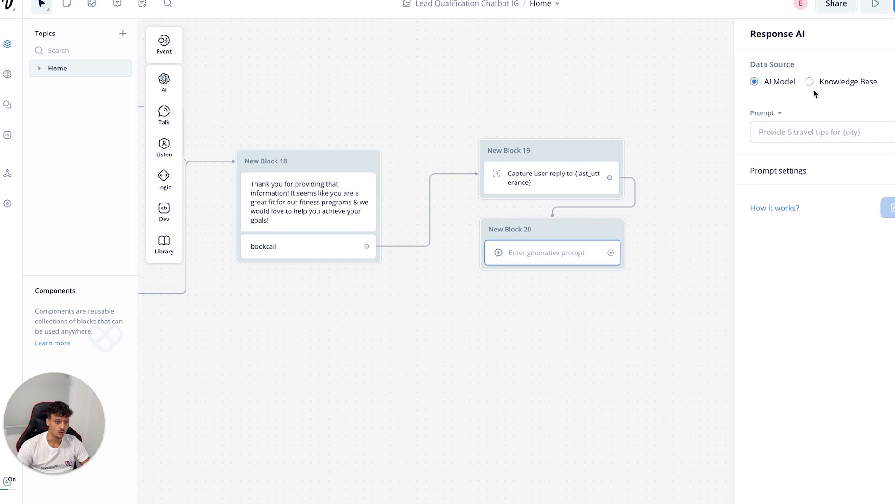
- Set the Response AI data source to Knowledge Base, link its output back to the Capture block, and open its question for editing
click(829, 84)
click(595, 95)
drag(611, 252, 576, 177)
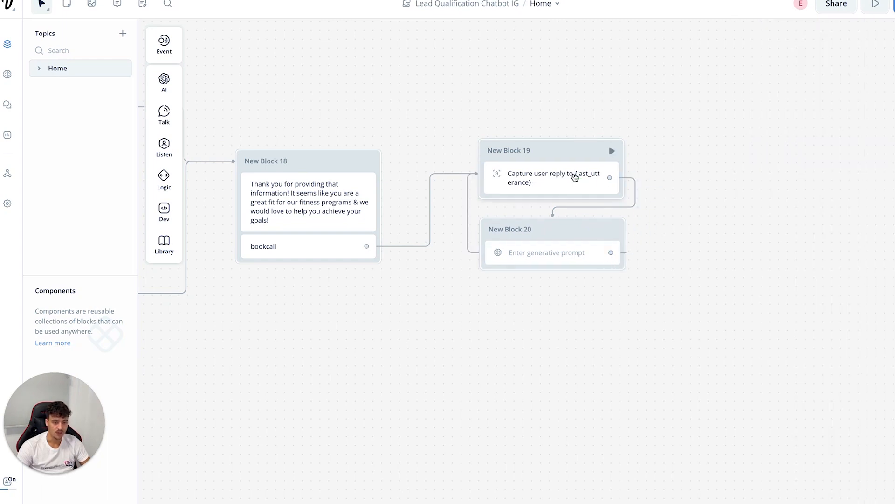
click(556, 256)
click(785, 123)
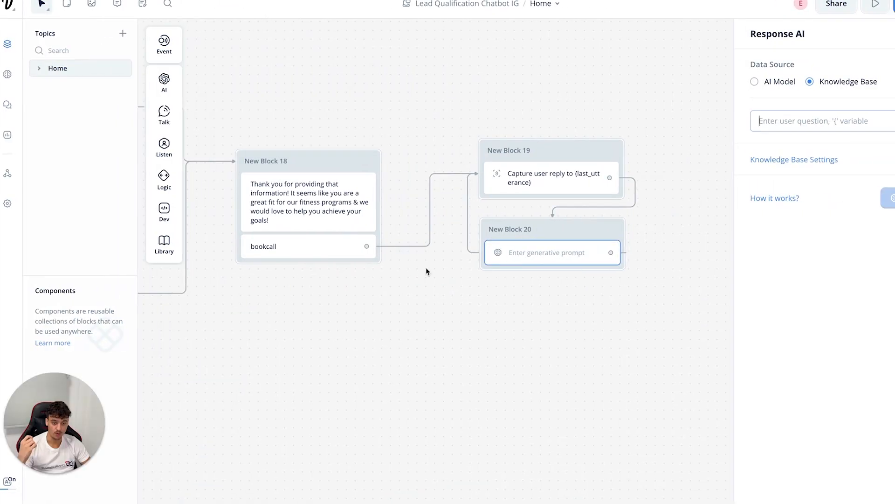
- Review the whole chatbot flow from the Start block through to the Capture and Response AI loop after bookcall
scroll(427, 269, down, 5)
scroll(426, 269, down, 5)
drag(338, 325, 611, 325)
scroll(611, 325, left, 6)
scroll(610, 328, left, 2)
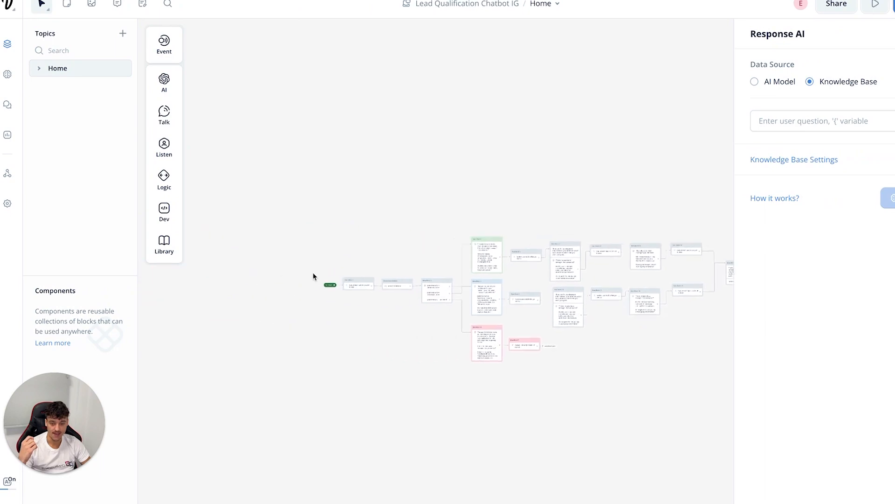
scroll(313, 276, up, 5)
click(550, 258)
scroll(550, 257, right, 4)
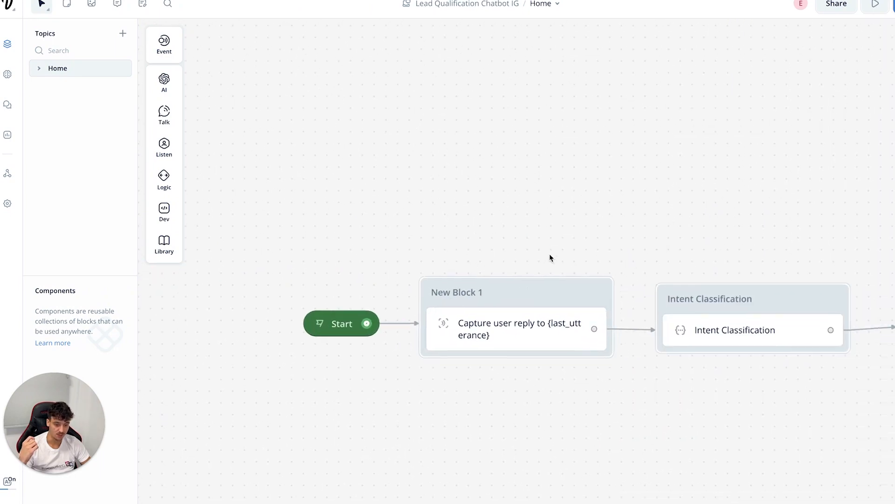
scroll(551, 258, down, 5)
scroll(696, 217, right, 15)
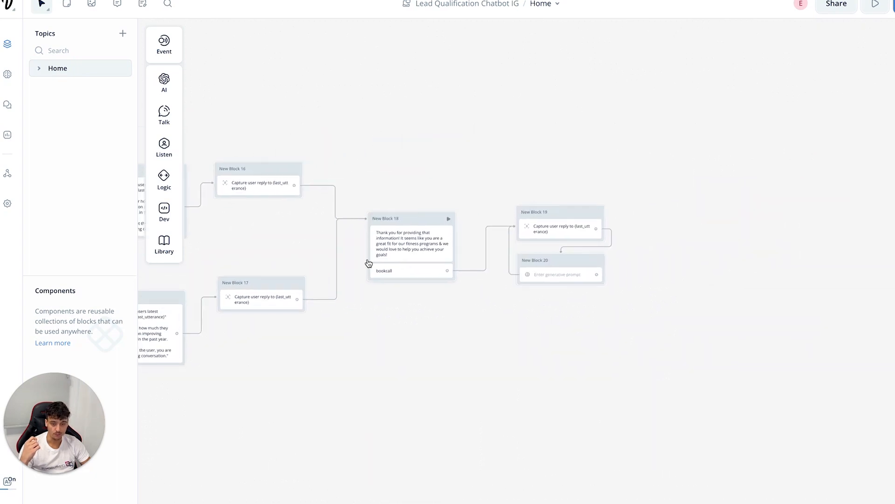
scroll(386, 274, up, 5)
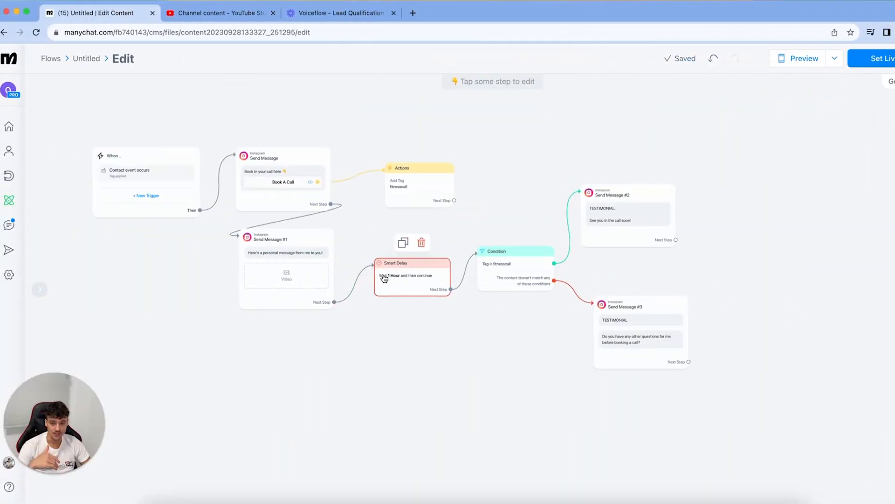
- Switch back to ManyChat and check which applied tag triggers the follow-up flow
click(124, 175)
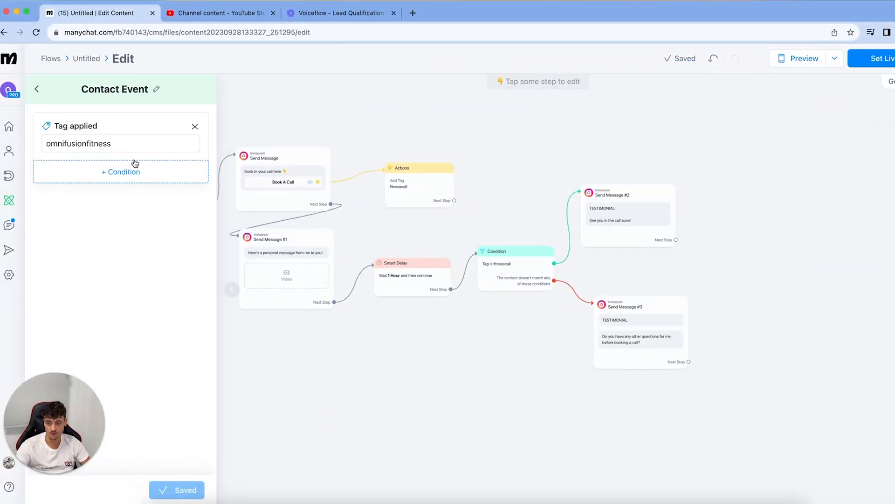
click(256, 115)
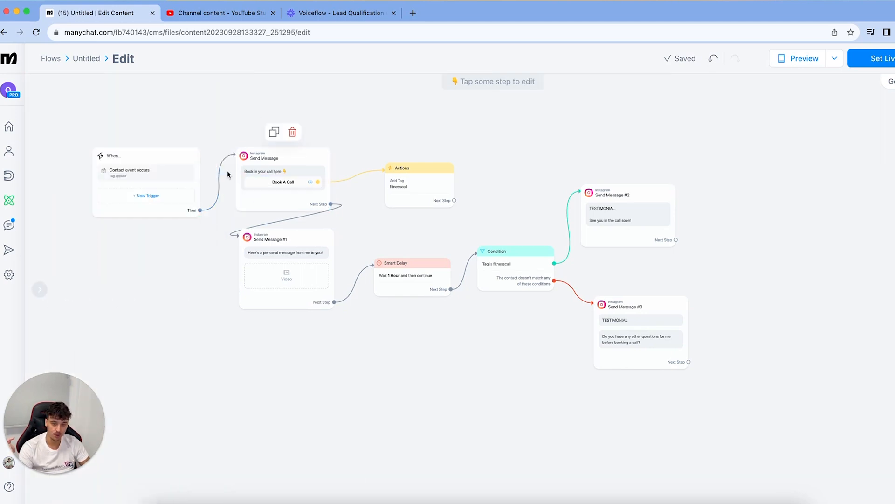